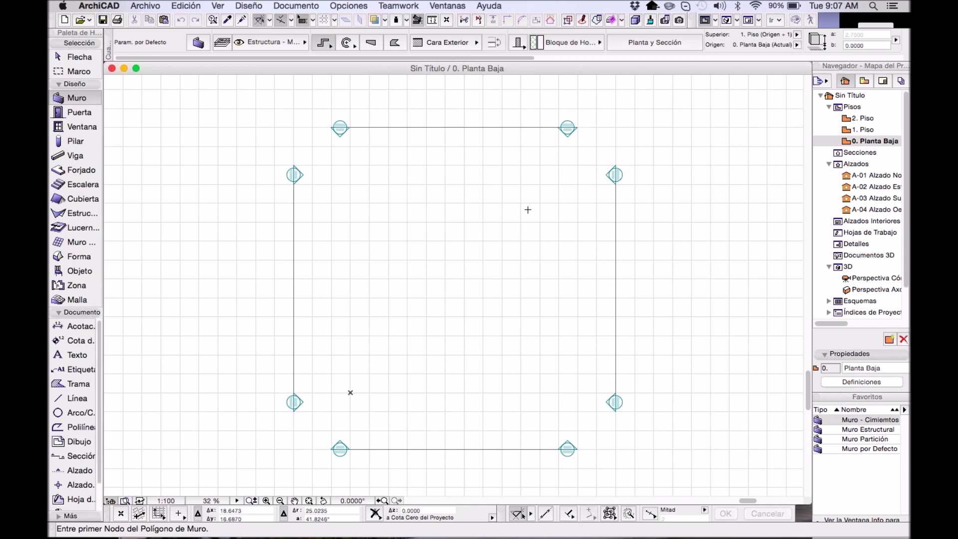
- Open the default wall settings and examine the building materials available for a basic wall structure
{"action": "left_click", "coordinate": [198, 44]}
{"action": "left_click_drag", "start_coordinate": [311, 23], "coordinate": [435, 62]}
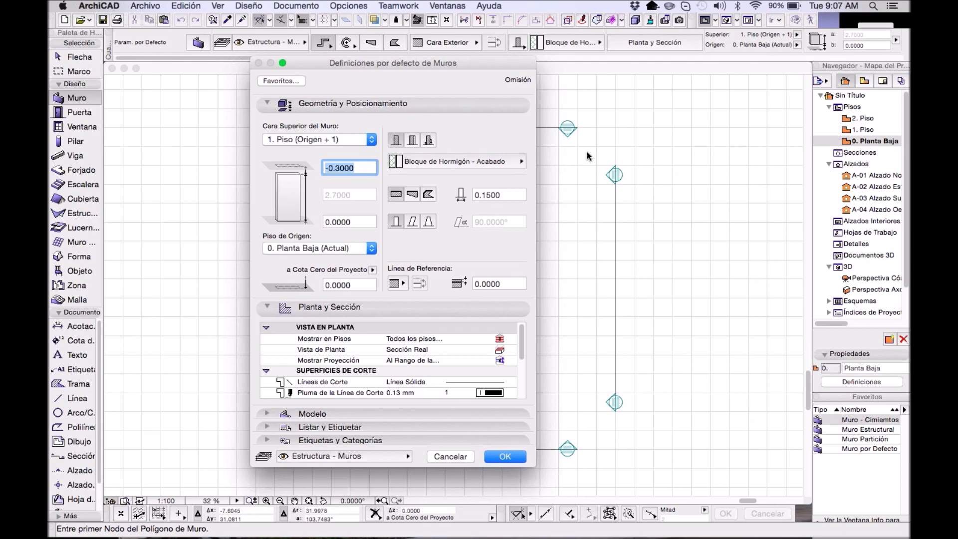
{"action": "left_click", "coordinate": [420, 161]}
{"action": "left_click", "coordinate": [395, 144]}
{"action": "left_click", "coordinate": [428, 163]}
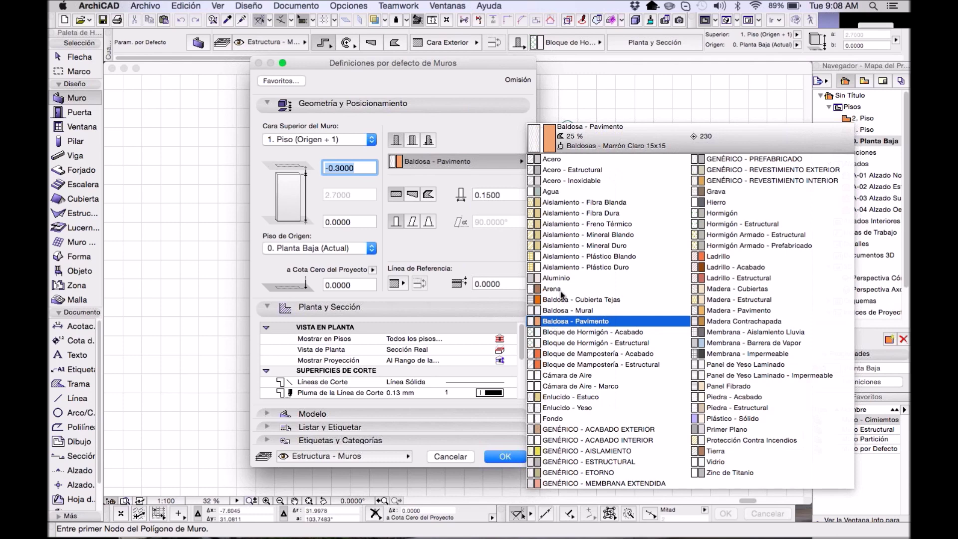
{"action": "key", "text": "Down"}
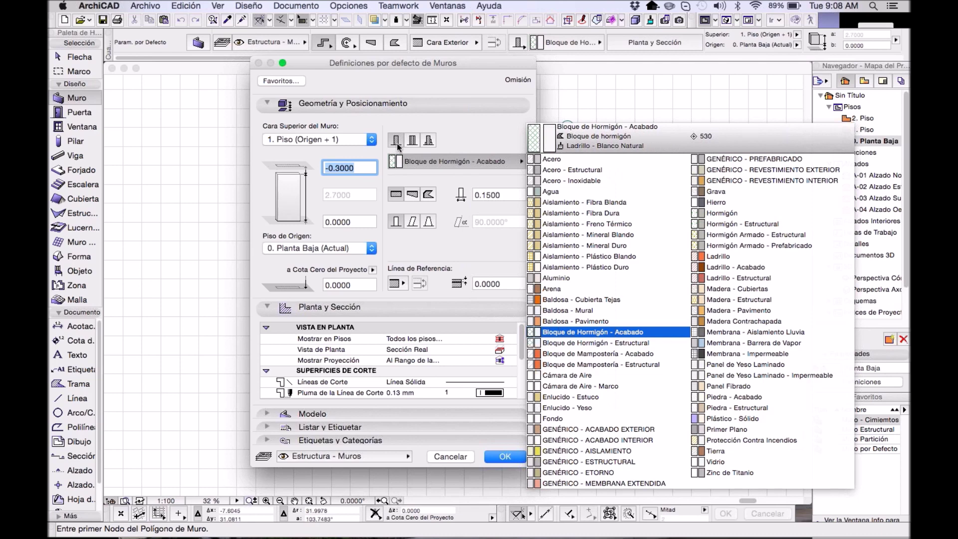
- Switch the wall to a composite structure and choose the composite Bloque 100 aislam. cav. Escayola
{"action": "left_click", "coordinate": [413, 147]}
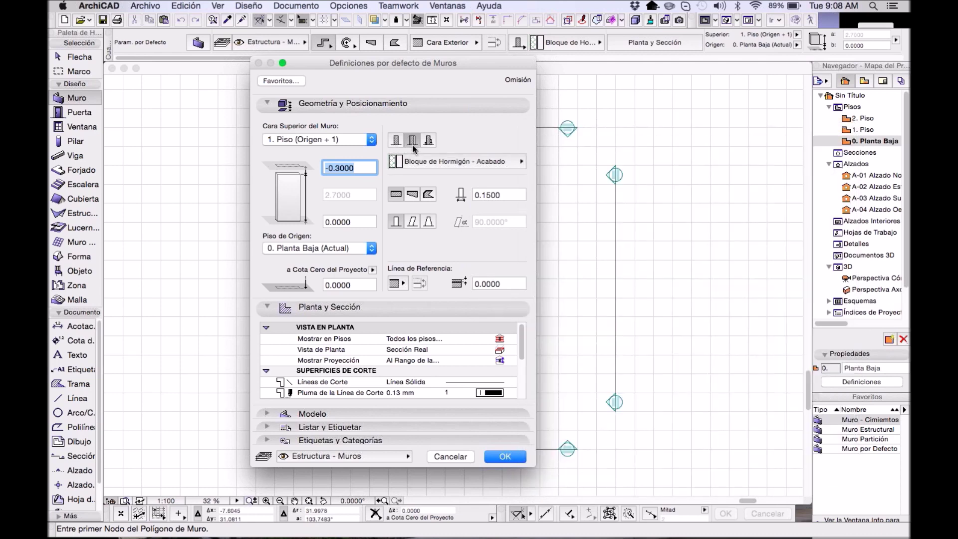
{"action": "left_click", "coordinate": [414, 148]}
{"action": "left_click", "coordinate": [429, 161]}
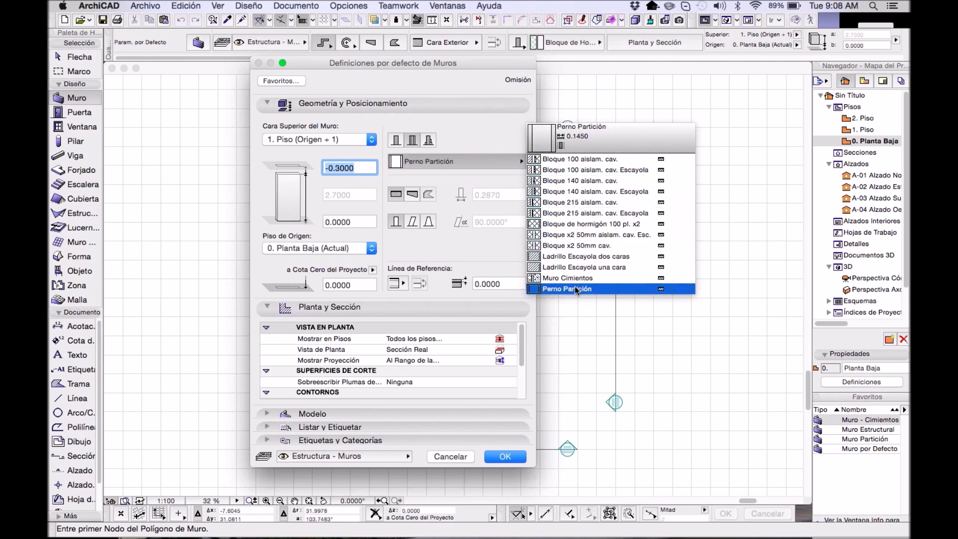
{"action": "left_click", "coordinate": [578, 236]}
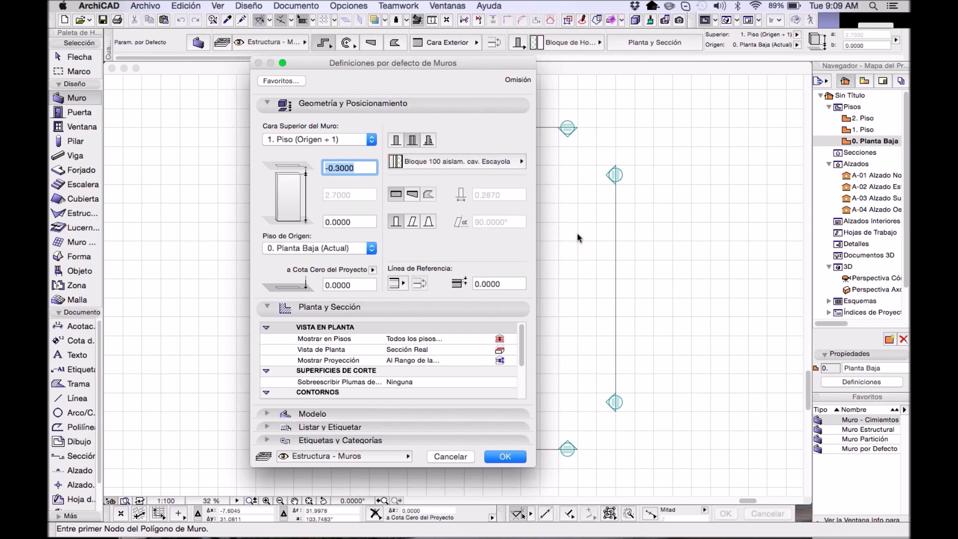
- Try the complex profile structure, return to basic with Bloque de Hormigón - Acabado, and cancel the wall settings
{"action": "left_click", "coordinate": [428, 140]}
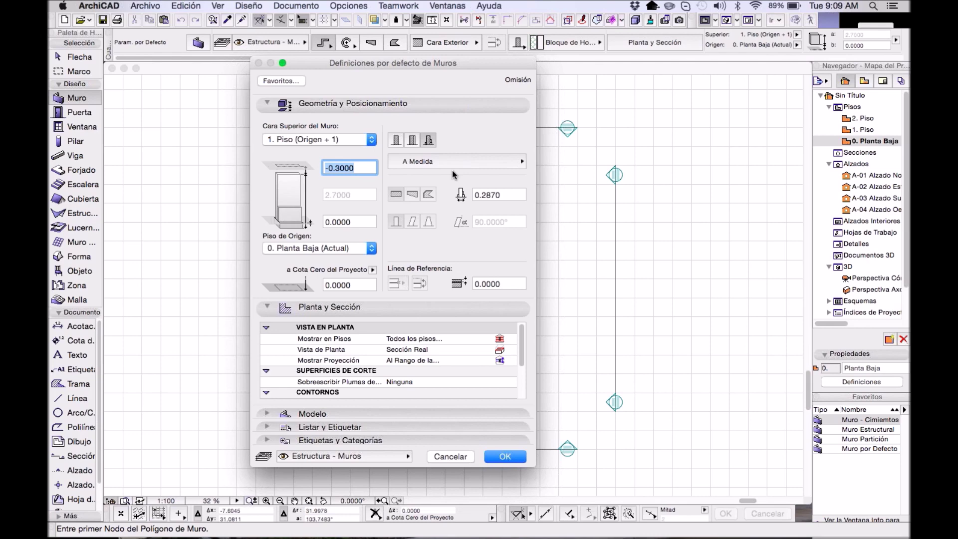
{"action": "left_click", "coordinate": [397, 142]}
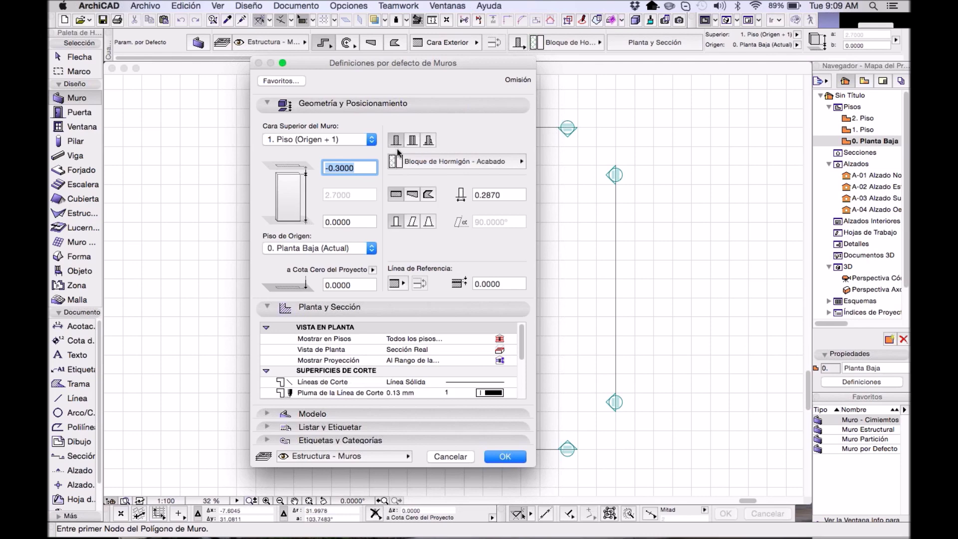
{"action": "left_click", "coordinate": [459, 161]}
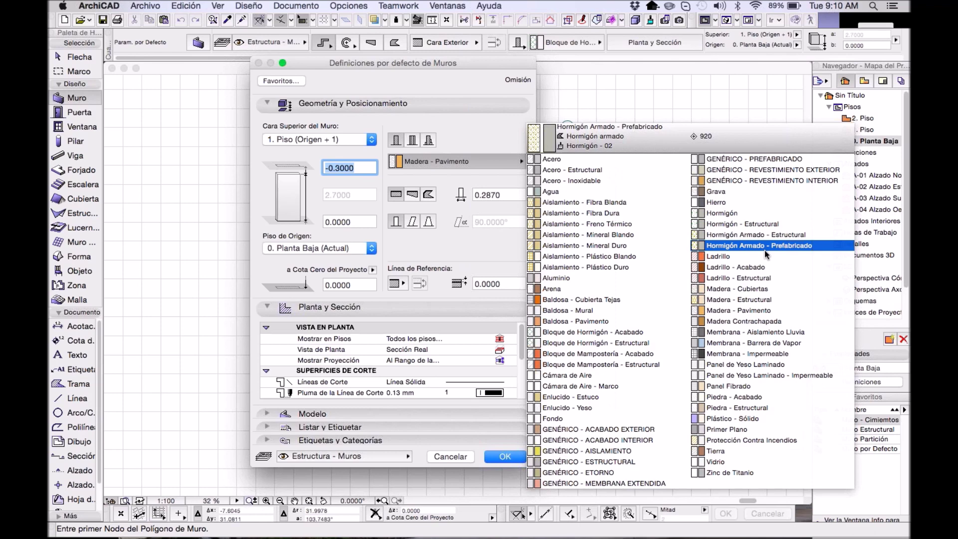
{"action": "left_click", "coordinate": [594, 332]}
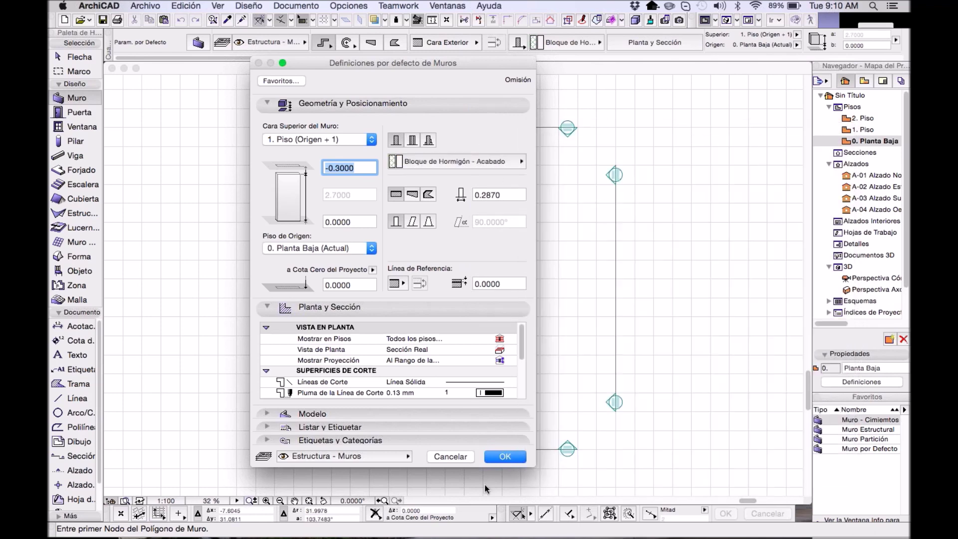
{"action": "left_click", "coordinate": [449, 457]}
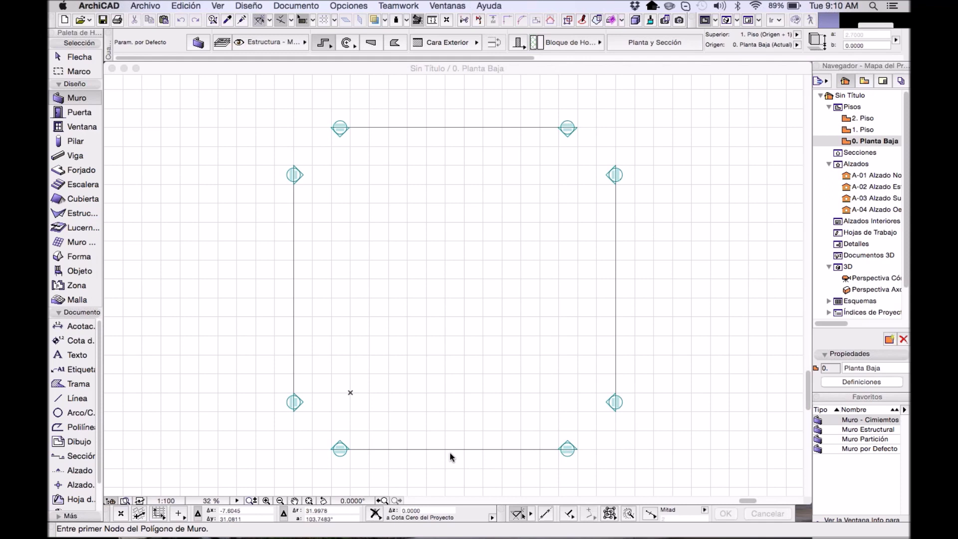
- Open the Materiales de Construcción settings from the element attributes
{"action": "left_click", "coordinate": [349, 6]}
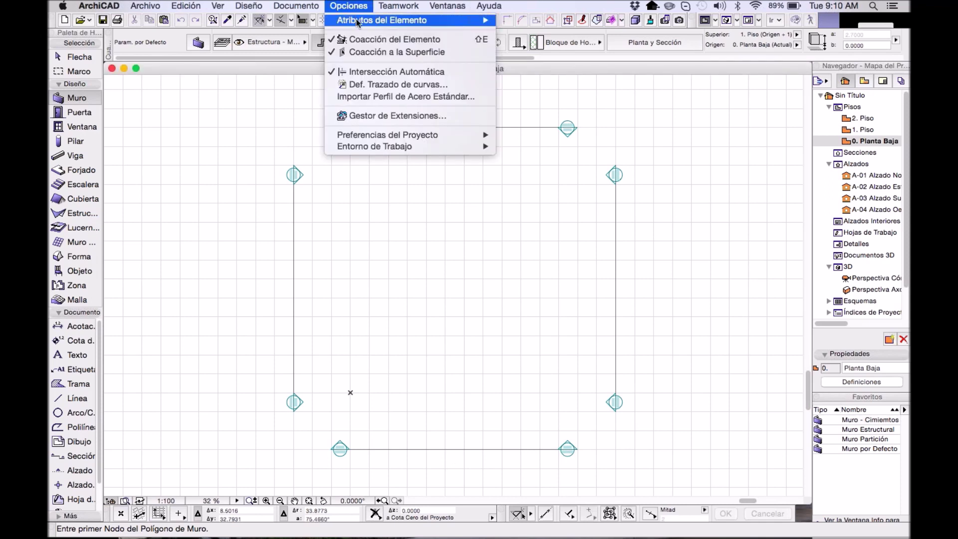
{"action": "mouse_move", "coordinate": [382, 25]}
{"action": "mouse_move", "coordinate": [421, 25]}
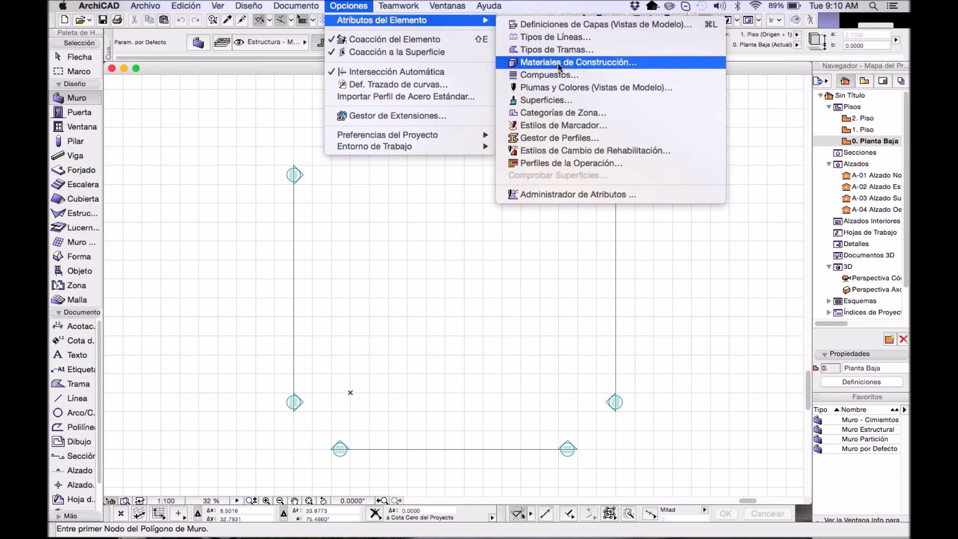
{"action": "left_click", "coordinate": [595, 63]}
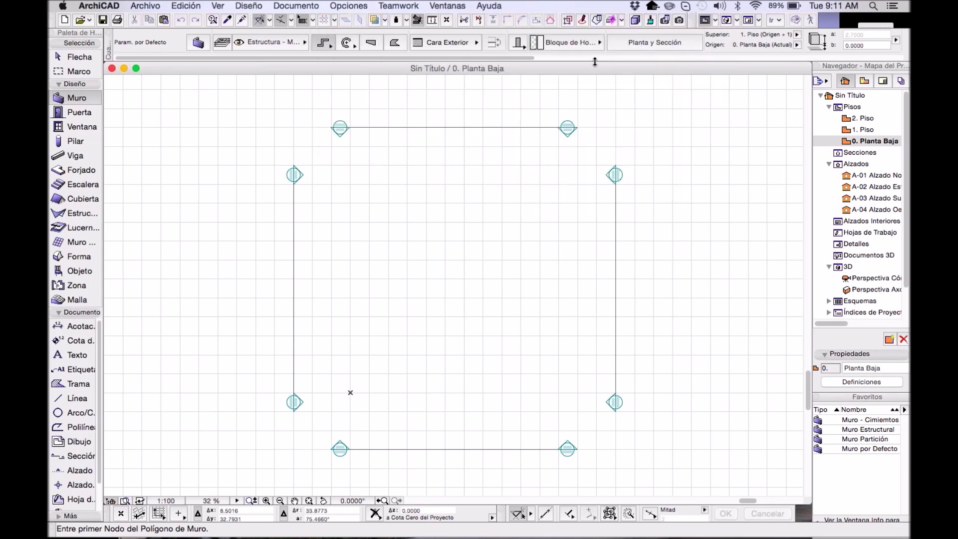
{"action": "left_click_drag", "start_coordinate": [586, 74], "coordinate": [575, 94]}
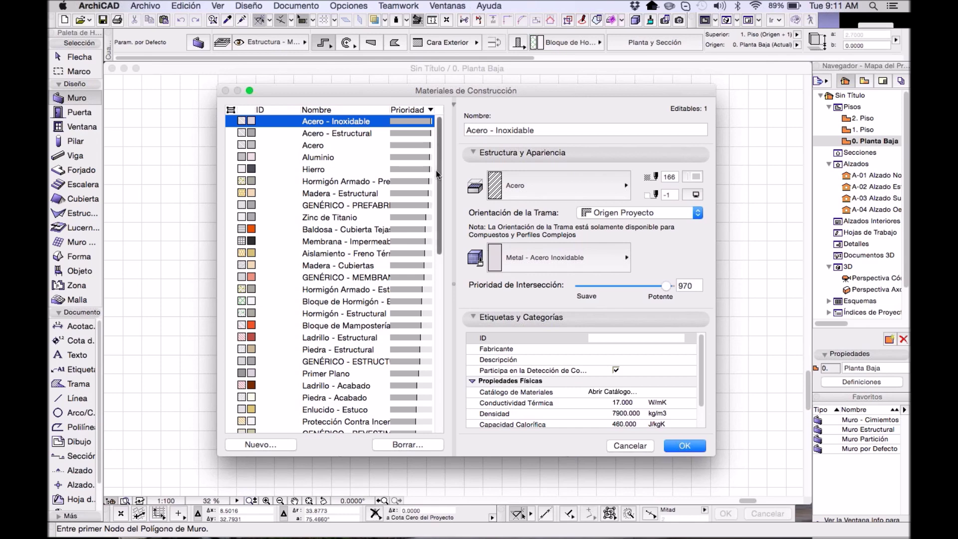
- Sort the building materials by name and look through the available materials
{"action": "scroll", "coordinate": [438, 176], "scroll_direction": "down", "scroll_amount": 10}
{"action": "scroll", "coordinate": [438, 177], "scroll_direction": "up", "scroll_amount": 10}
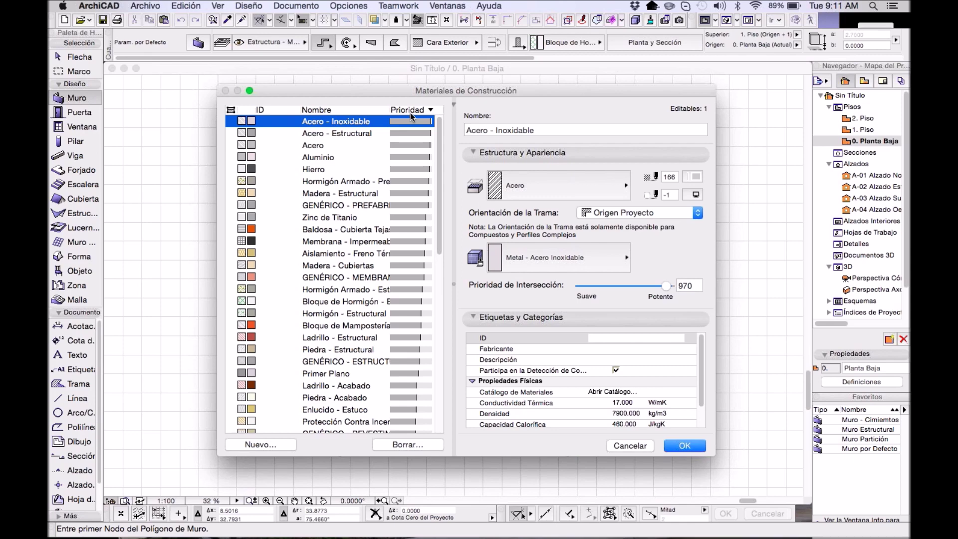
{"action": "left_click", "coordinate": [321, 111]}
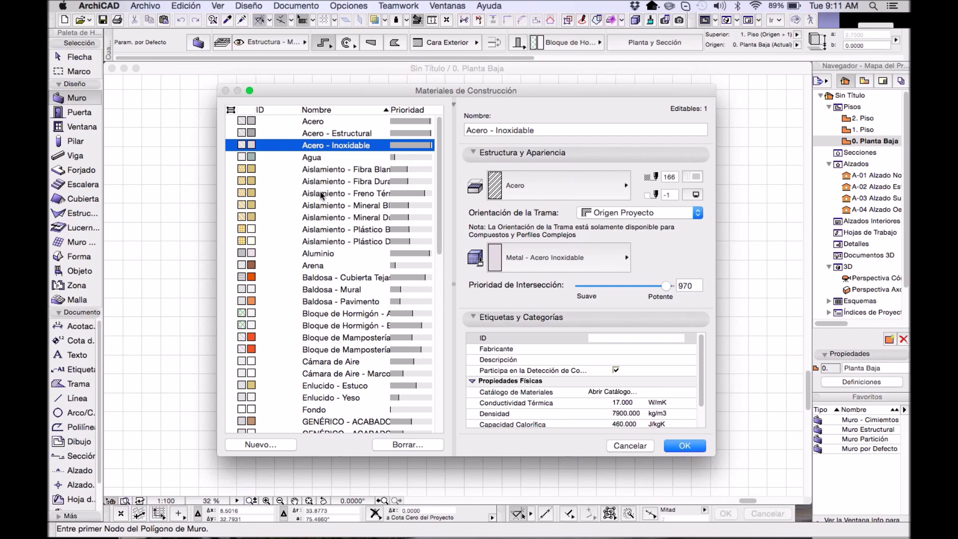
{"action": "scroll", "coordinate": [322, 217], "scroll_direction": "down", "scroll_amount": 2}
{"action": "scroll", "coordinate": [323, 217], "scroll_direction": "up", "scroll_amount": 2}
{"action": "scroll", "coordinate": [322, 220], "scroll_direction": "down", "scroll_amount": 10}
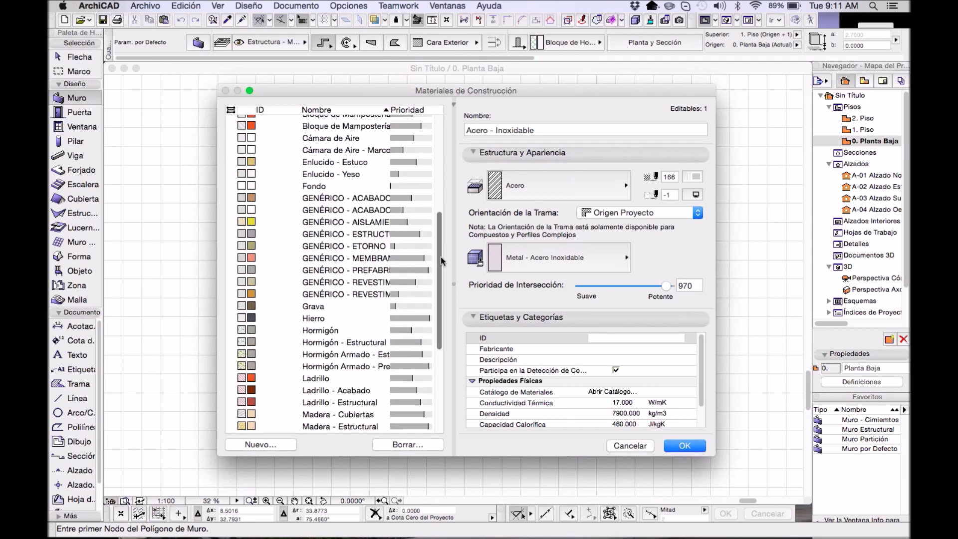
{"action": "left_click_drag", "start_coordinate": [441, 274], "coordinate": [441, 153]}
- Sort the building materials by priority from highest to lowest and return to the start of the list
{"action": "left_click", "coordinate": [411, 112]}
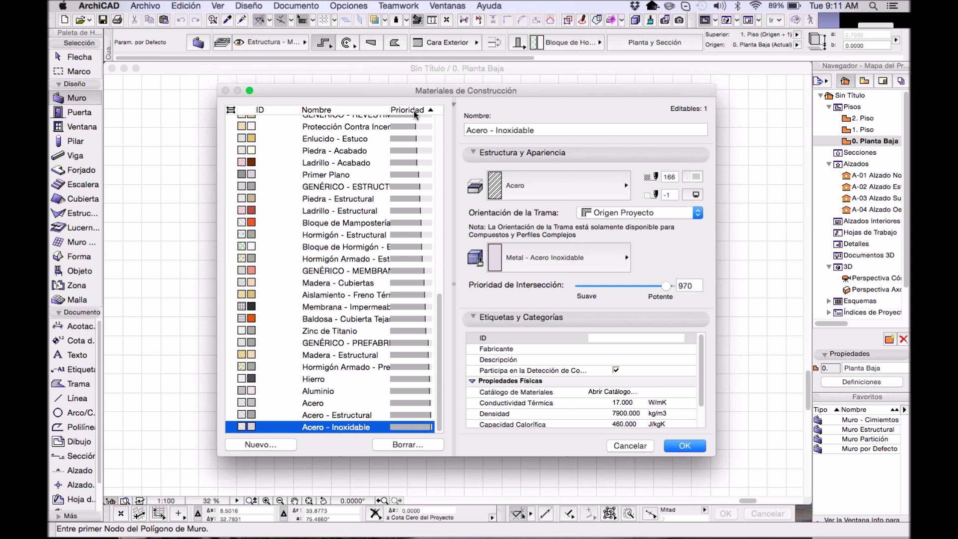
{"action": "left_click", "coordinate": [414, 111]}
{"action": "left_click_drag", "start_coordinate": [441, 171], "coordinate": [451, 117]}
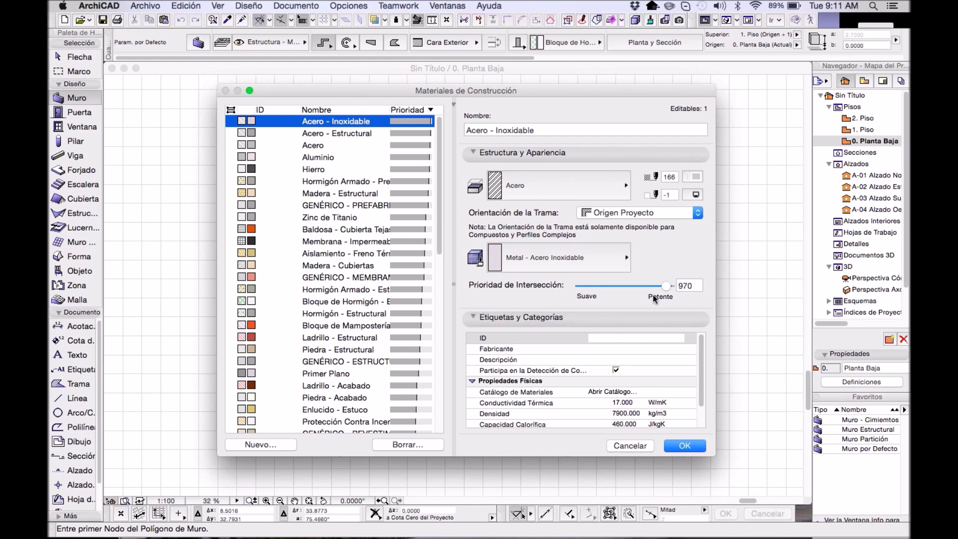
- Set the intersection priority of the Acero - Inoxidable material to 983
{"action": "key", "text": "Tab"}
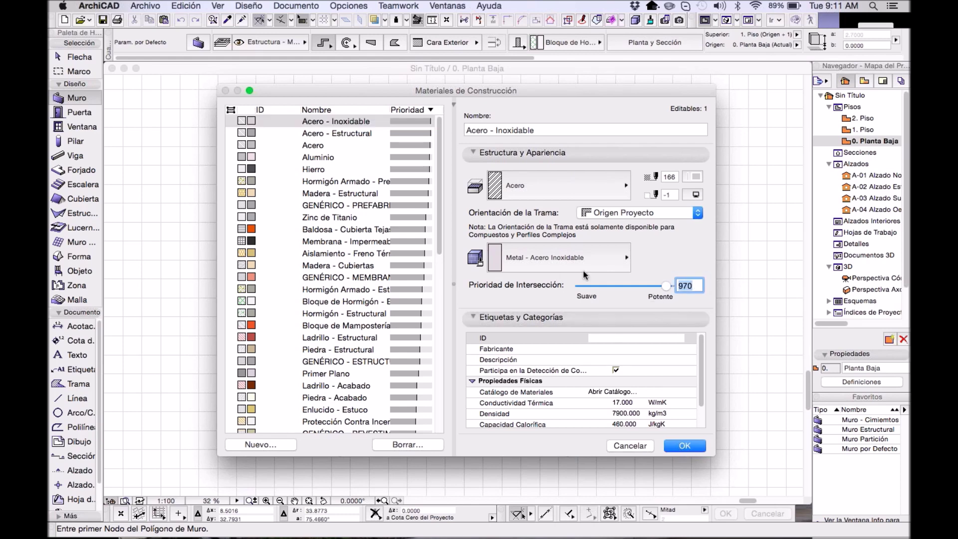
{"action": "type", "text": "980"}
{"action": "mouse_move", "coordinate": [669, 285]}
{"action": "left_mouse_down"}
{"action": "mouse_move", "coordinate": [588, 288]}
{"action": "mouse_move", "coordinate": [667, 287]}
{"action": "left_mouse_up"}
{"action": "left_click", "coordinate": [308, 131]}
{"action": "left_click", "coordinate": [312, 122]}
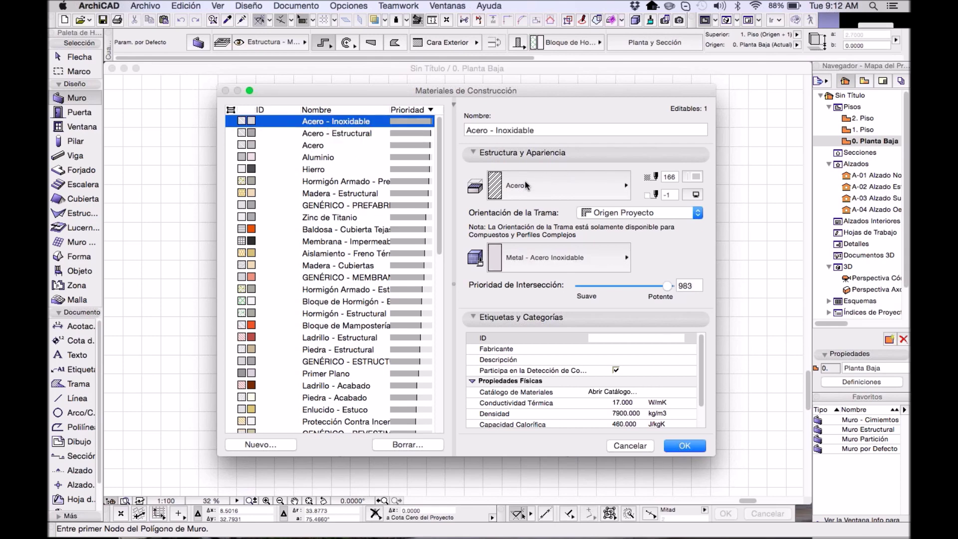
- Examine the cut fills available for Acero - Inoxidable and keep the vectorial fill Acero
{"action": "left_click", "coordinate": [507, 193]}
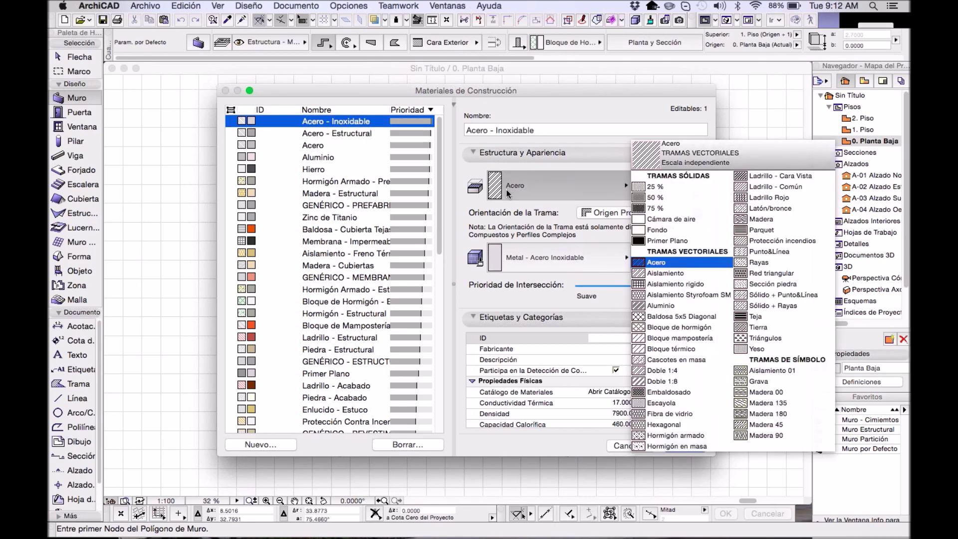
{"action": "left_click", "coordinate": [531, 181]}
{"action": "left_click", "coordinate": [563, 183]}
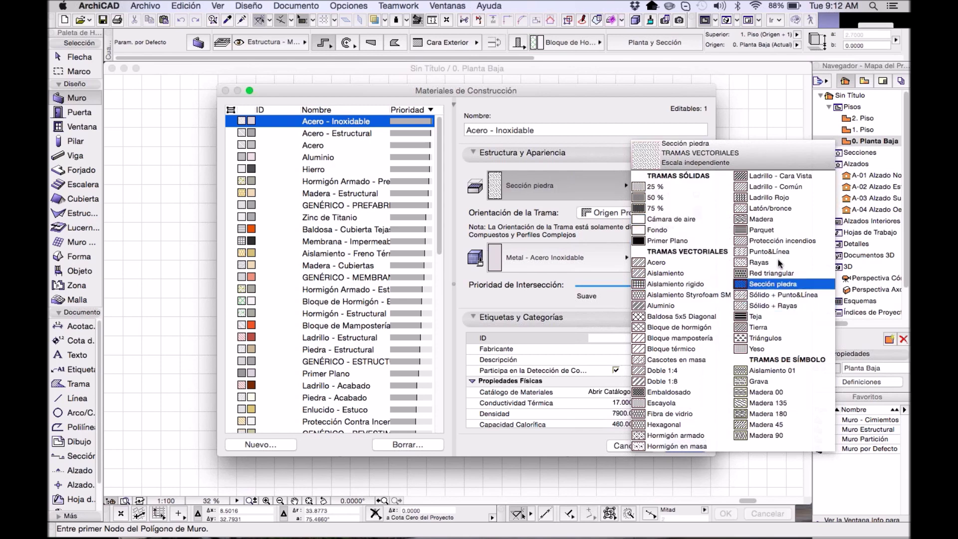
{"action": "left_click", "coordinate": [552, 199]}
{"action": "left_click", "coordinate": [532, 185]}
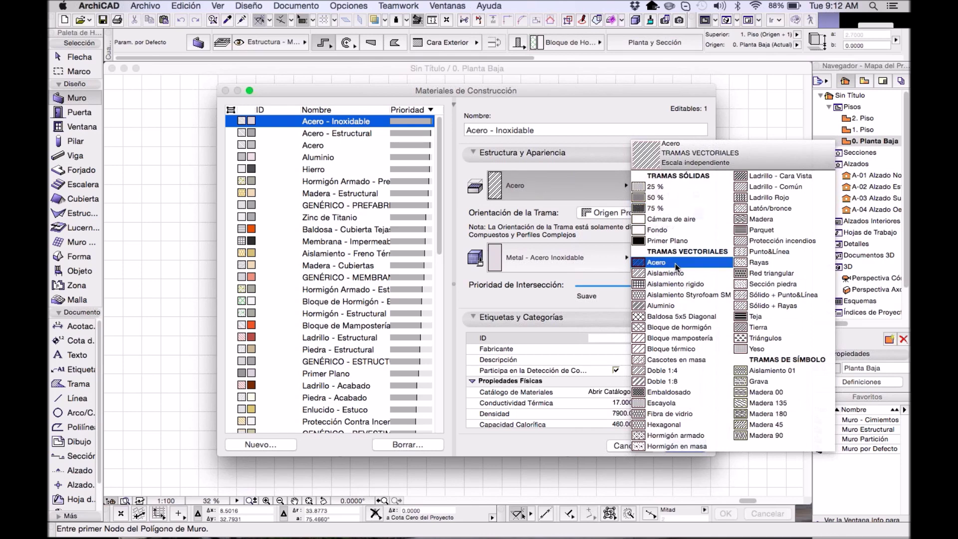
{"action": "left_click", "coordinate": [690, 267]}
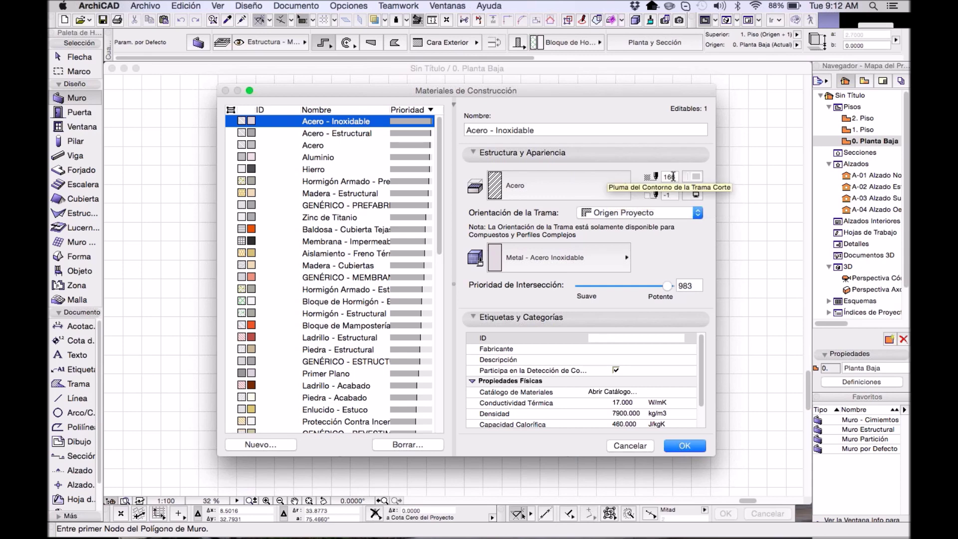
- Review the background and foreground pen palettes of the Acero - Inoxidable cut fill without changing the pens
{"action": "left_click", "coordinate": [694, 195]}
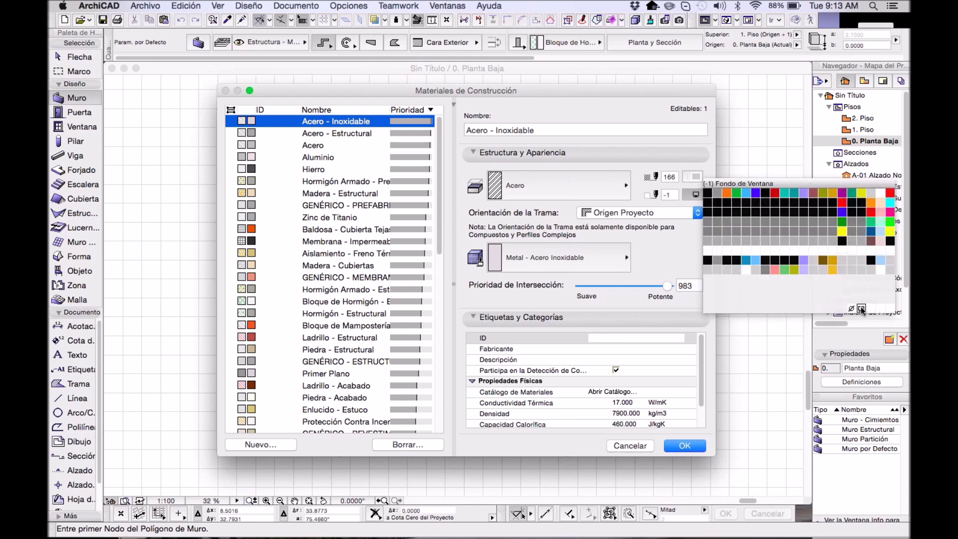
{"action": "left_click", "coordinate": [696, 178]}
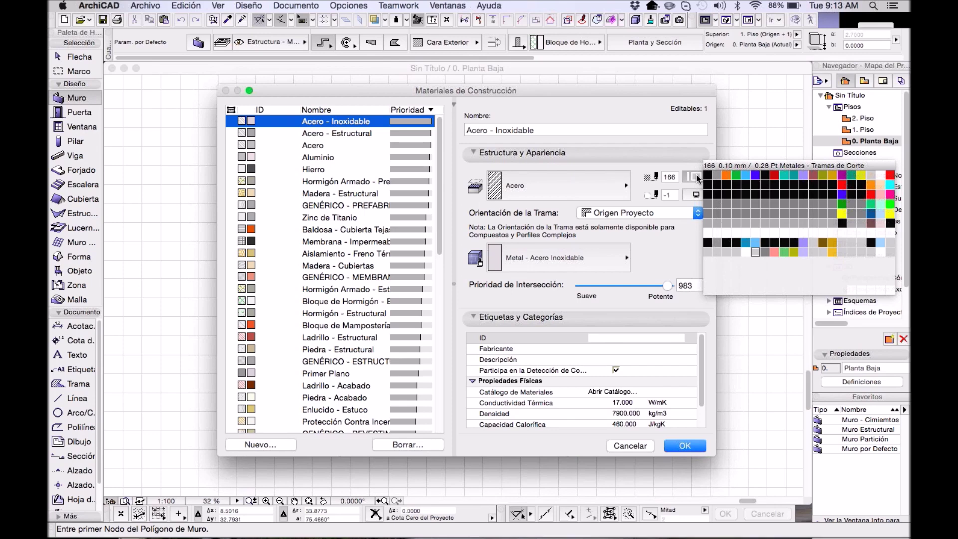
{"action": "left_click", "coordinate": [697, 178]}
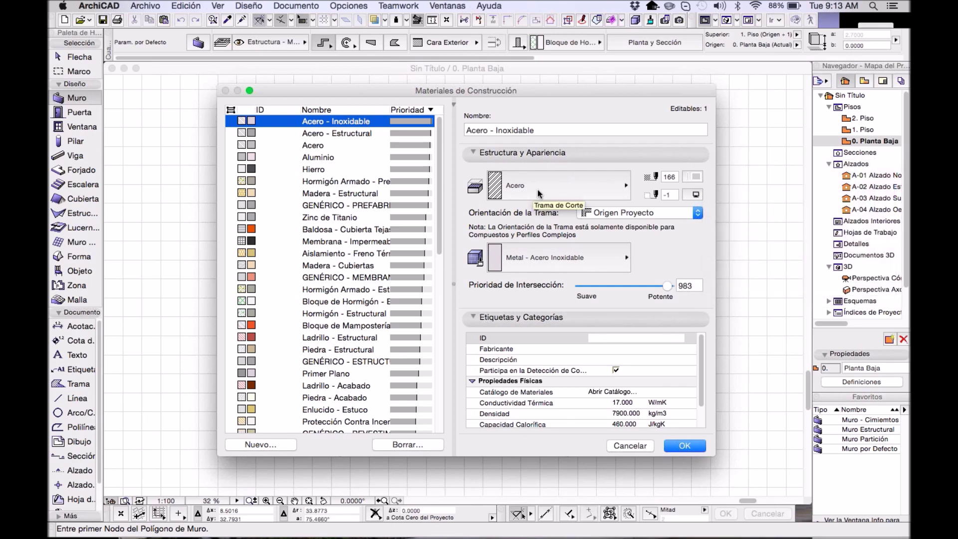
- Review the fill orientation options for Acero - Inoxidable and keep Origen Proyecto
{"action": "left_click", "coordinate": [640, 215]}
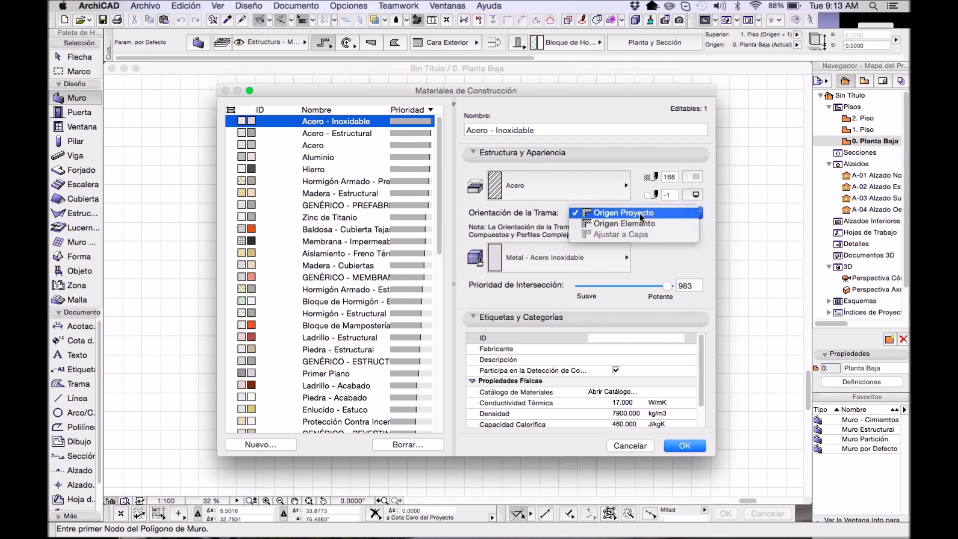
{"action": "left_click", "coordinate": [643, 216]}
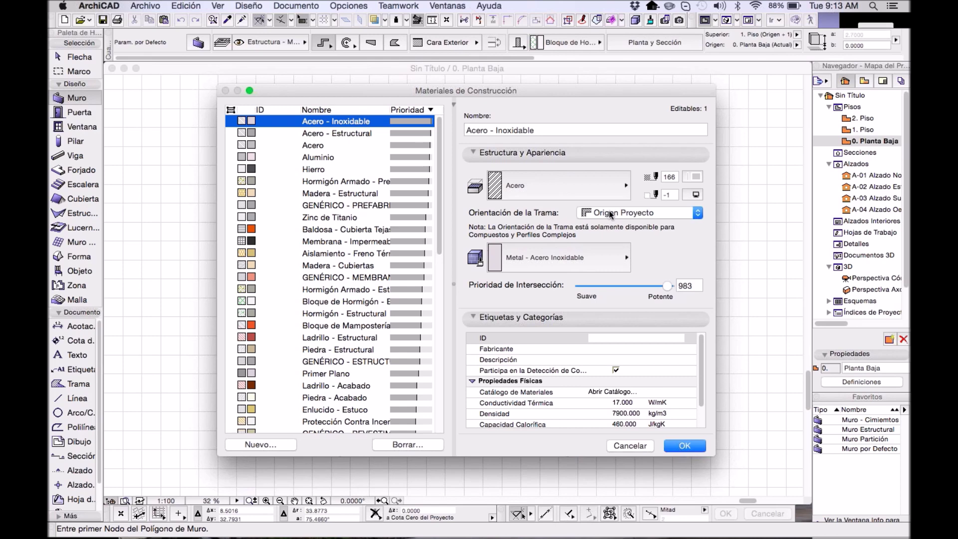
{"action": "left_click", "coordinate": [614, 215]}
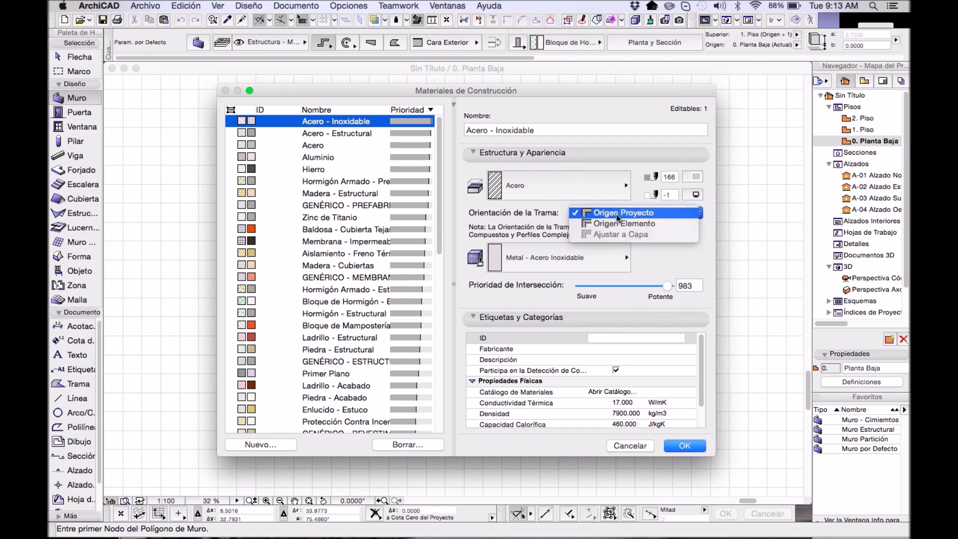
{"action": "left_click", "coordinate": [616, 214]}
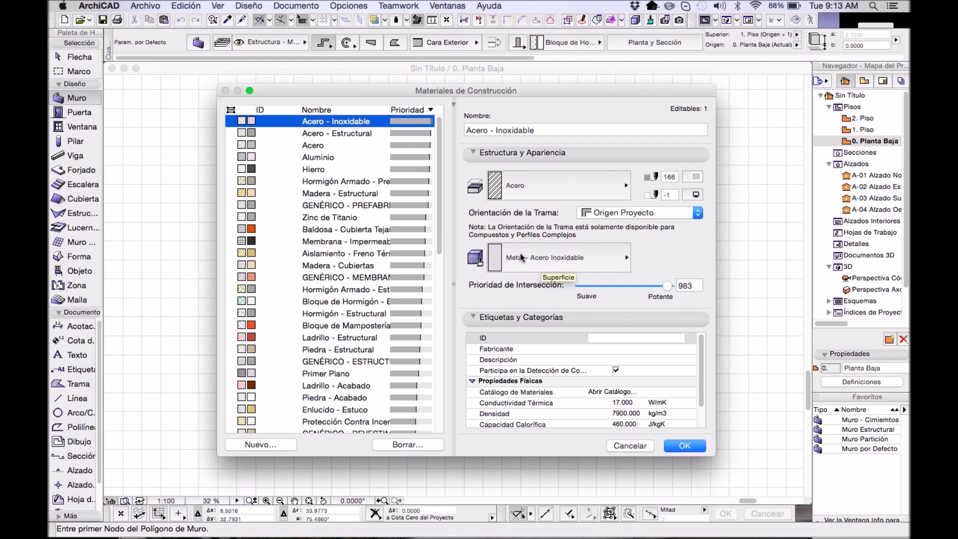
- Examine the surfaces available for Acero - Inoxidable and keep Metal - Acero Inoxidable
{"action": "left_click", "coordinate": [543, 259]}
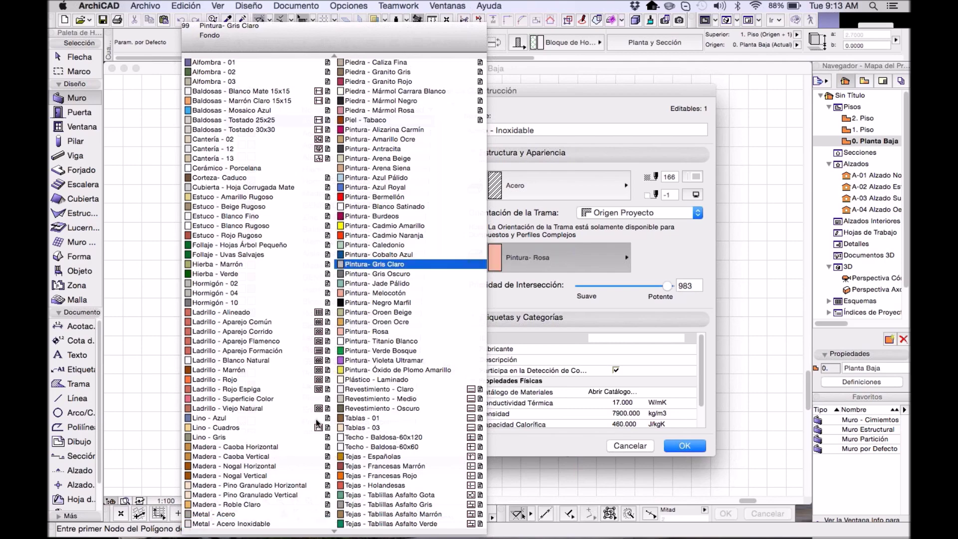
{"action": "scroll", "coordinate": [293, 450], "scroll_direction": "down", "scroll_amount": 1}
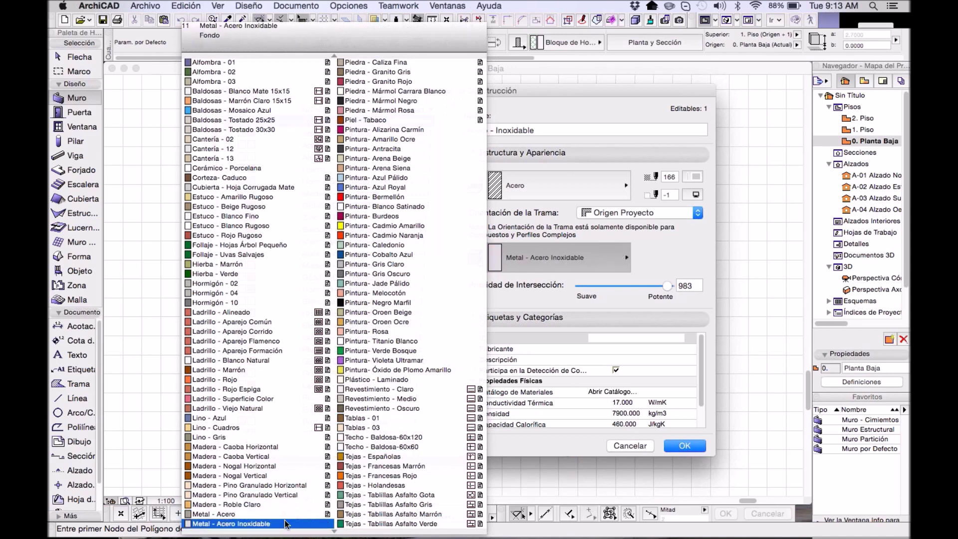
{"action": "left_click", "coordinate": [663, 253]}
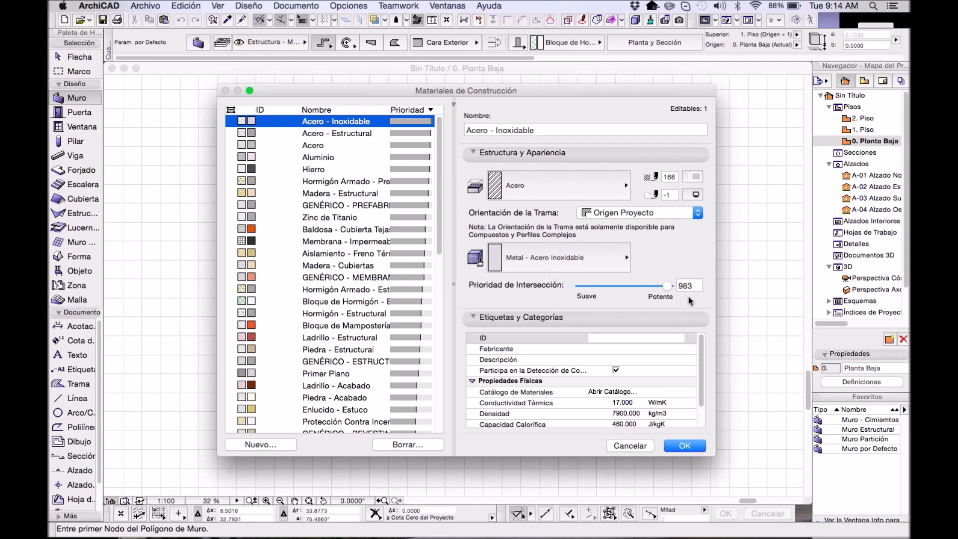
- Review the ID, Fabricante, Descripción and collision detection entries under Etiquetas y Categorías for Acero - Inoxidable
{"action": "left_click", "coordinate": [472, 316]}
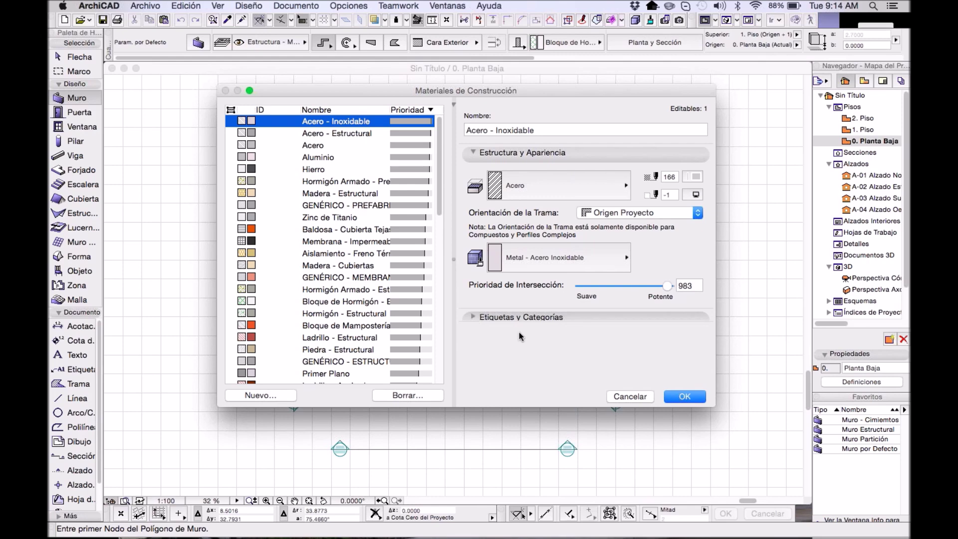
{"action": "left_click", "coordinate": [471, 318]}
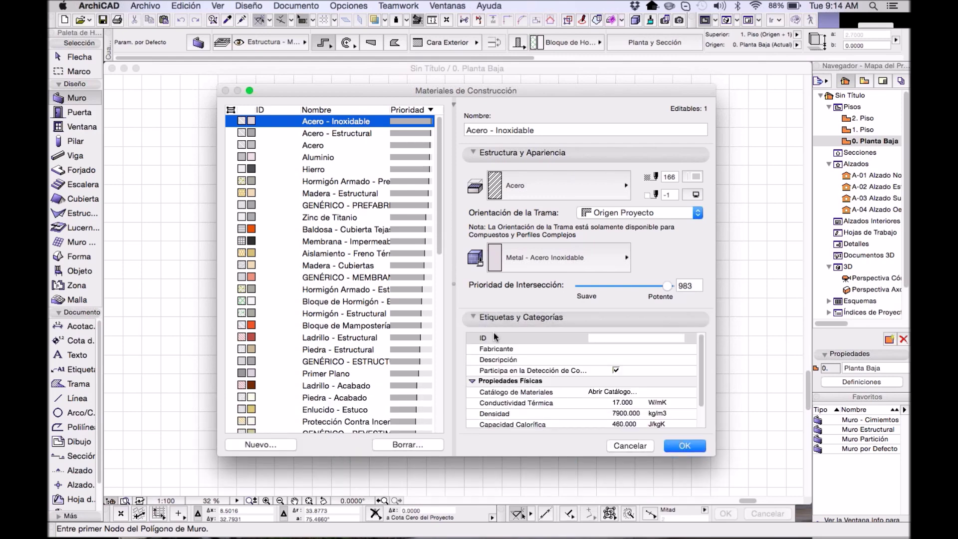
{"action": "left_click", "coordinate": [567, 338]}
{"action": "left_click", "coordinate": [631, 339]}
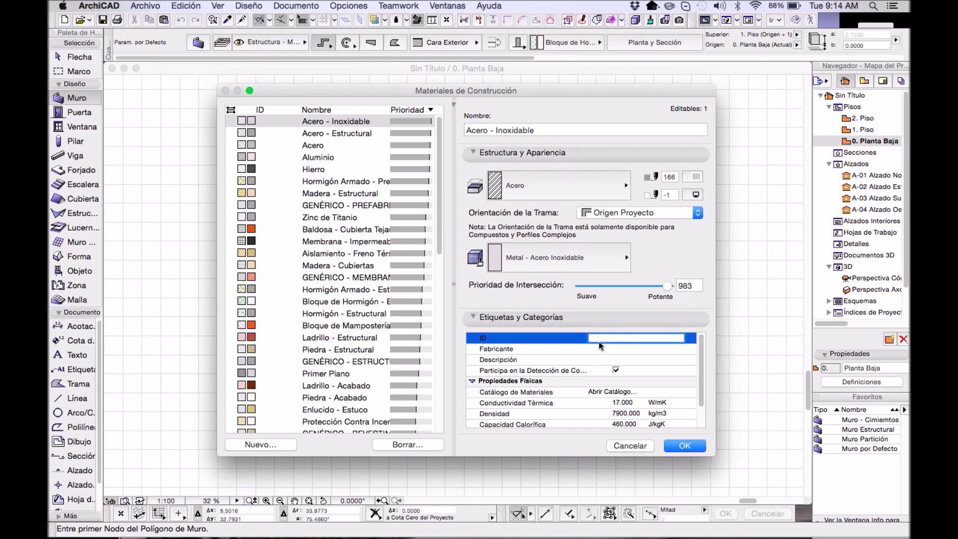
{"action": "left_click", "coordinate": [540, 349]}
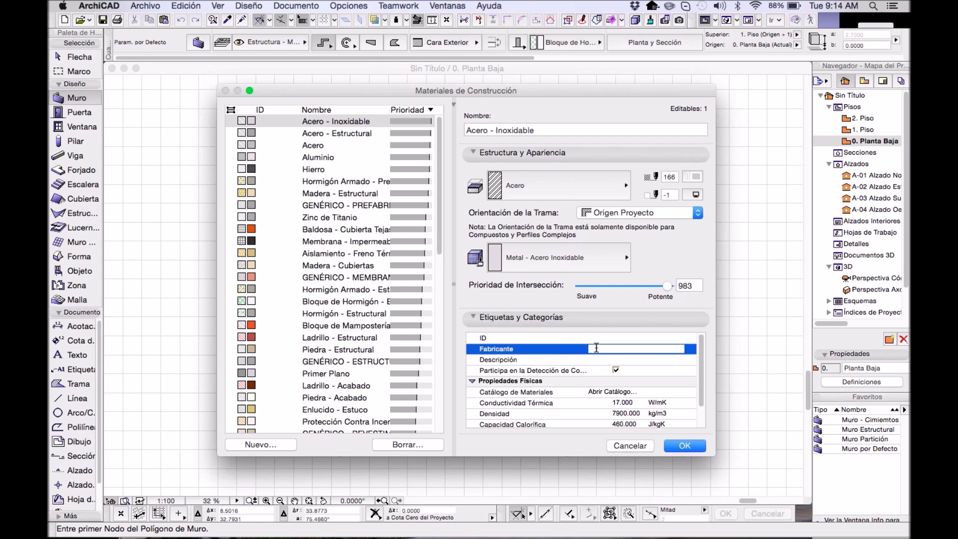
{"action": "left_click", "coordinate": [543, 359]}
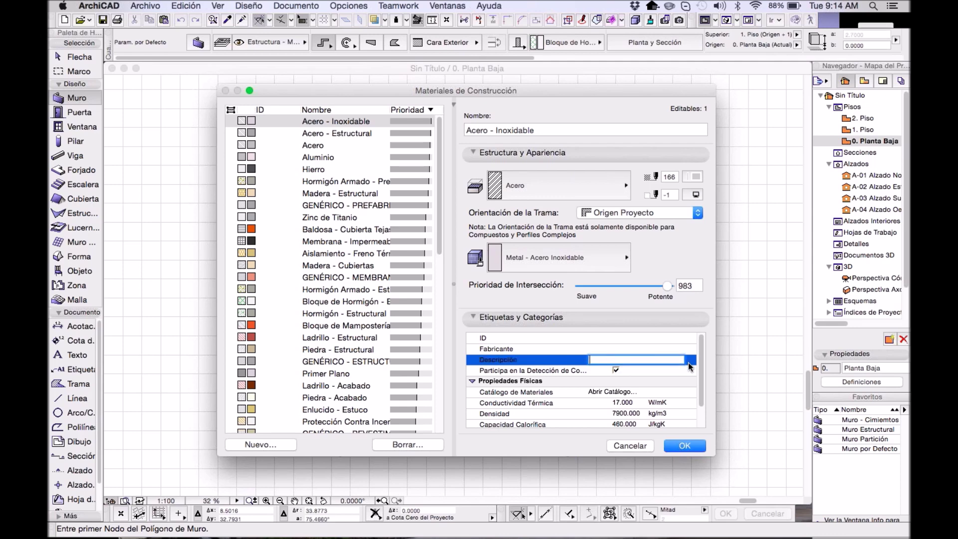
{"action": "left_click", "coordinate": [561, 370]}
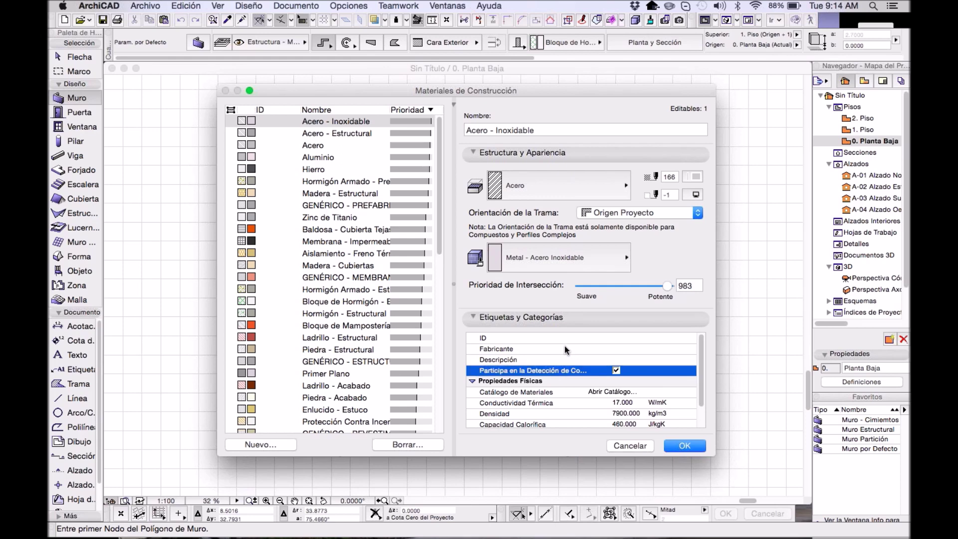
{"action": "left_click", "coordinate": [570, 348]}
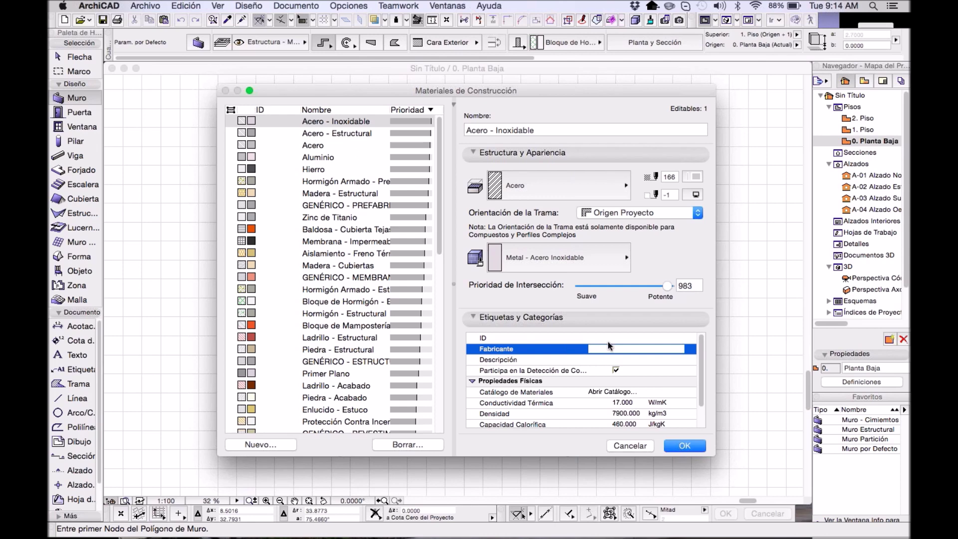
{"action": "key", "text": "shift+Tab"}
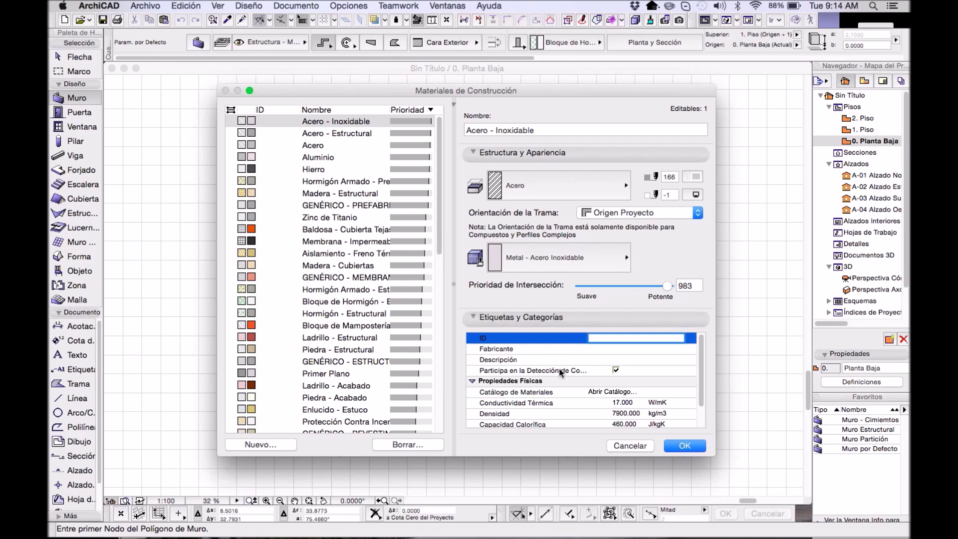
- Examine the Propiedades Físicas of Acero - Inoxidable, from thermal conductivity and density to heat capacity, embodied energy and embodied carbon
{"action": "scroll", "coordinate": [559, 371], "scroll_direction": "down", "scroll_amount": 3}
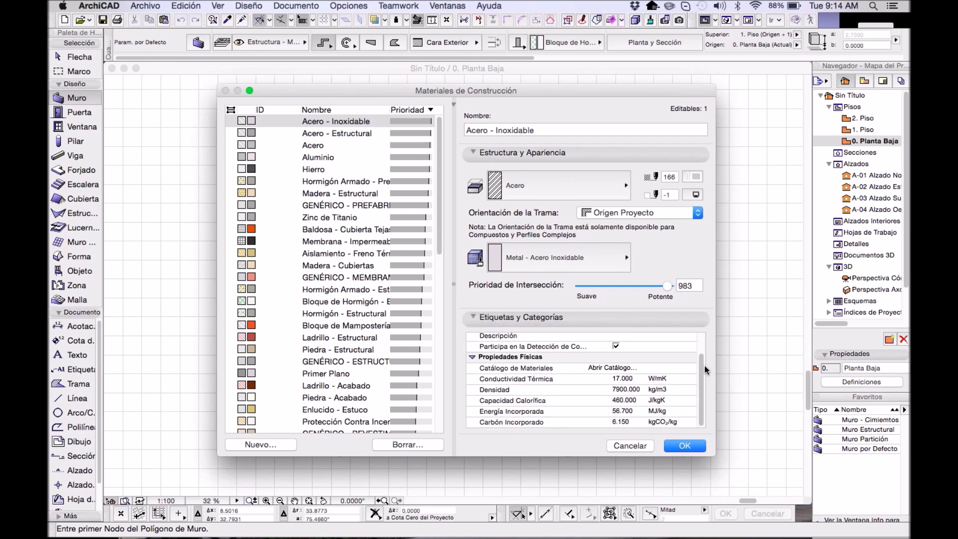
{"action": "scroll", "coordinate": [705, 373], "scroll_direction": "down", "scroll_amount": 2}
{"action": "left_click", "coordinate": [511, 361]}
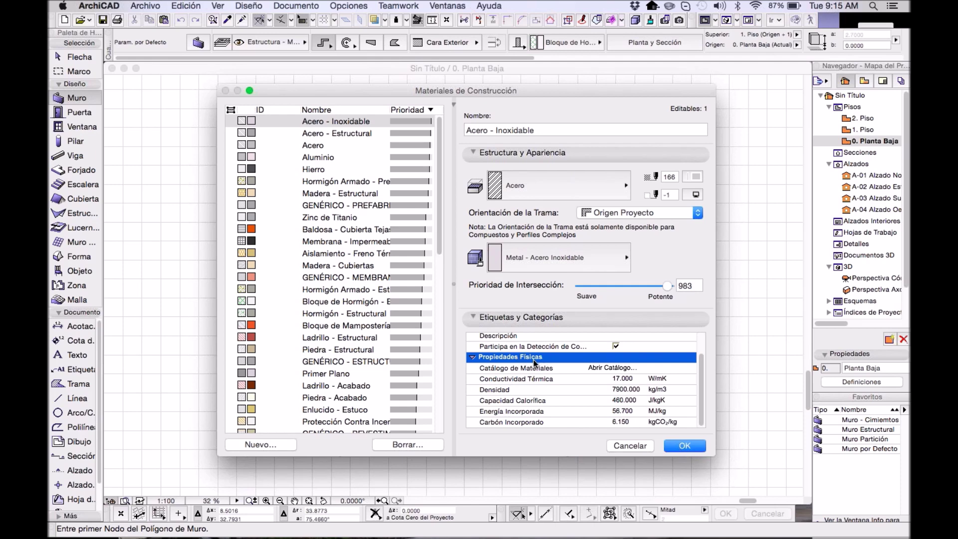
{"action": "left_click", "coordinate": [472, 357]}
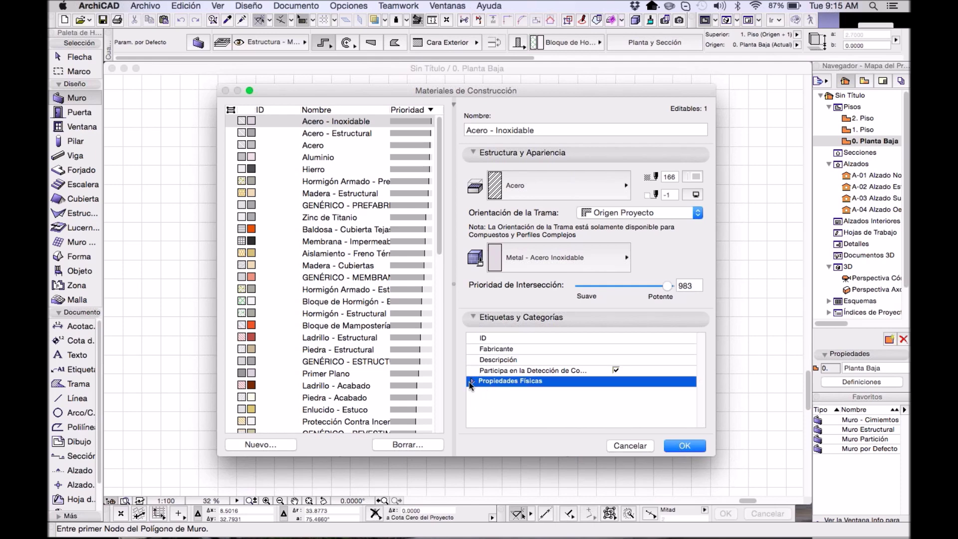
{"action": "left_click", "coordinate": [469, 381]}
{"action": "scroll", "coordinate": [499, 384], "scroll_direction": "down", "scroll_amount": 2}
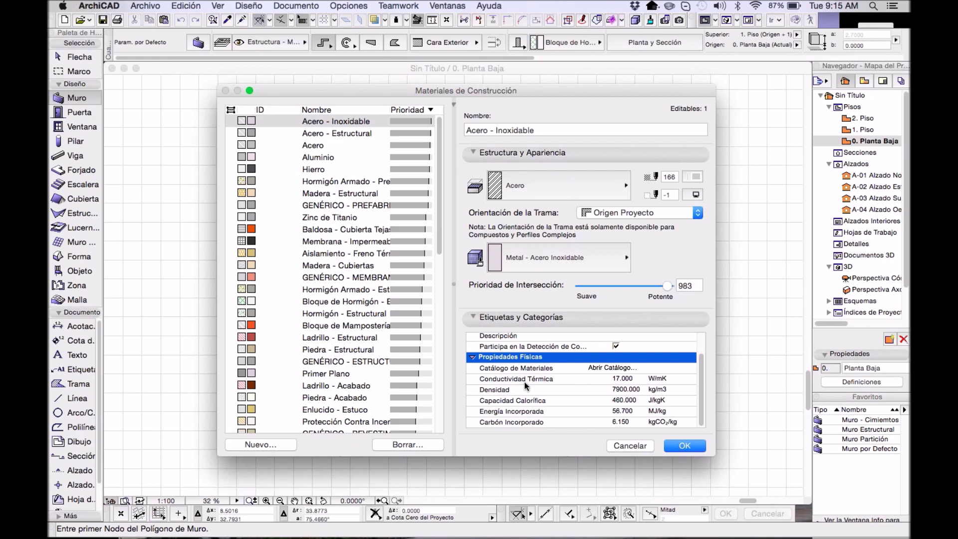
{"action": "left_click", "coordinate": [524, 382]}
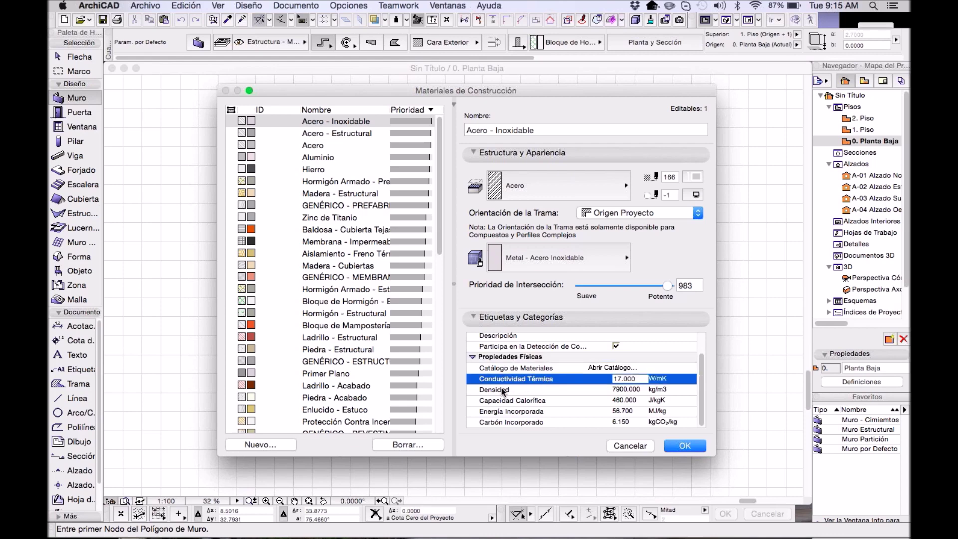
{"action": "left_click", "coordinate": [502, 390]}
{"action": "left_click", "coordinate": [550, 400]}
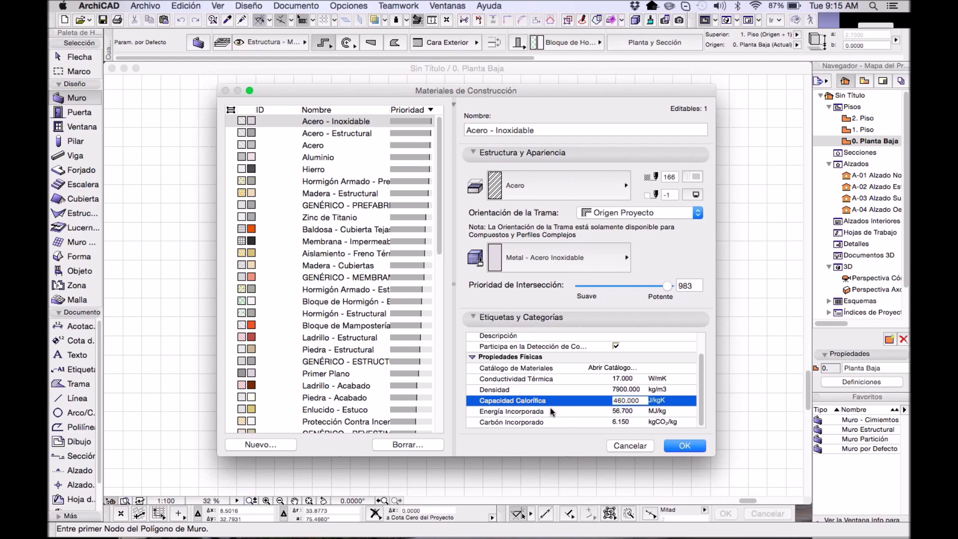
{"action": "left_click", "coordinate": [552, 412]}
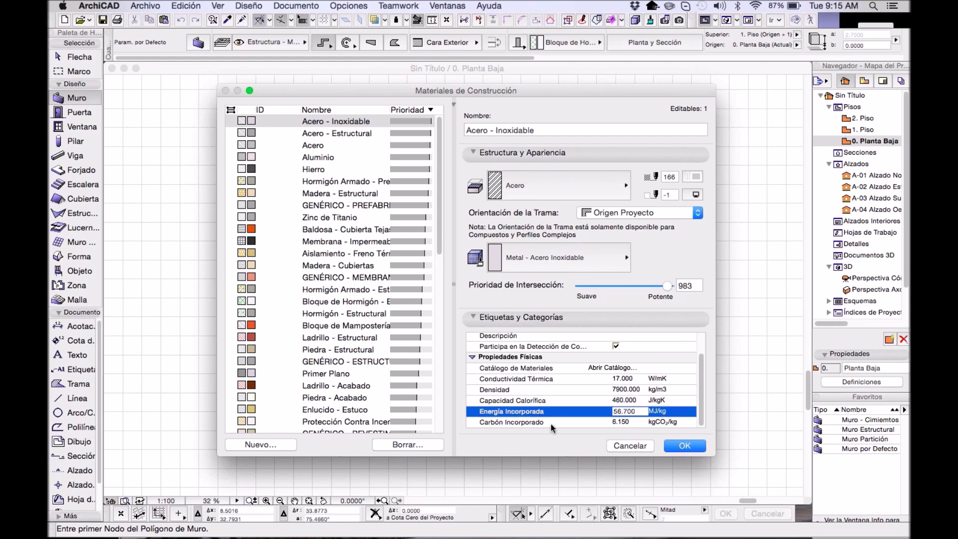
{"action": "left_click", "coordinate": [552, 423]}
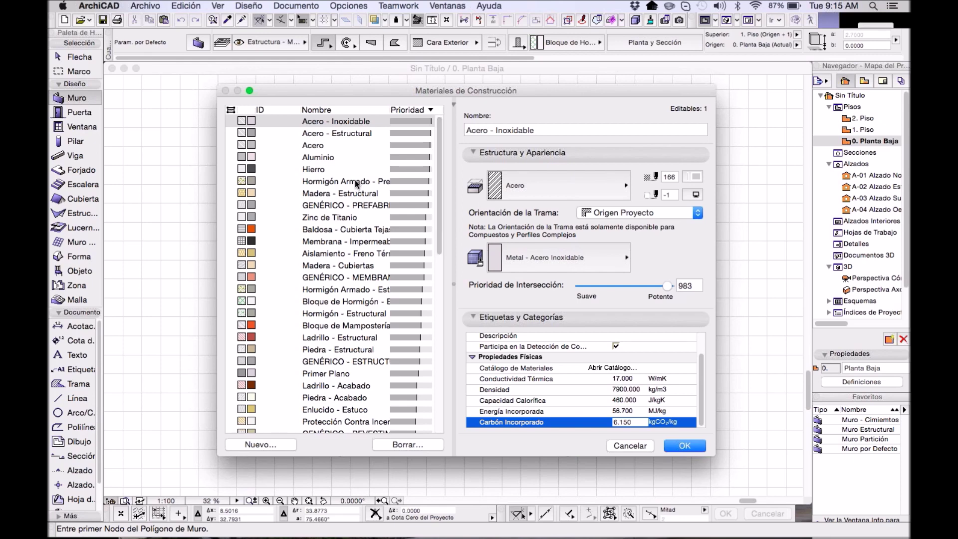
- Inspect the density and heat capacity among the physical properties of Hormigón Armado - Prefabricado
{"action": "left_click", "coordinate": [328, 184]}
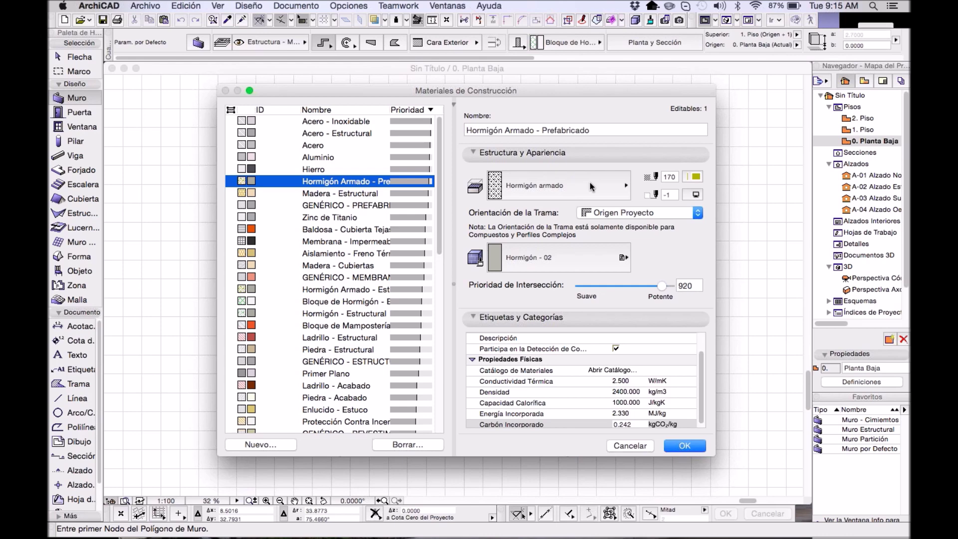
{"action": "scroll", "coordinate": [525, 403], "scroll_direction": "down", "scroll_amount": 1}
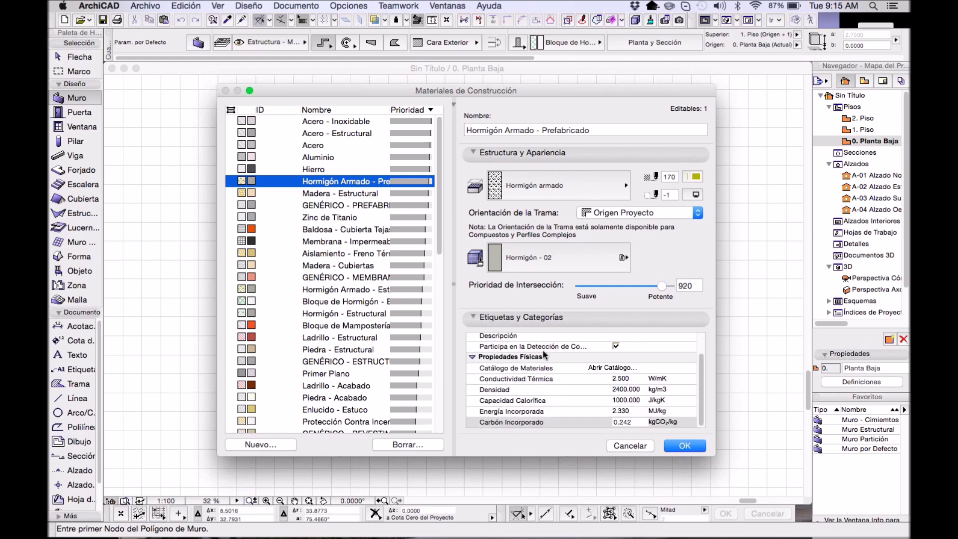
{"action": "left_click", "coordinate": [642, 382]}
{"action": "left_click", "coordinate": [625, 389]}
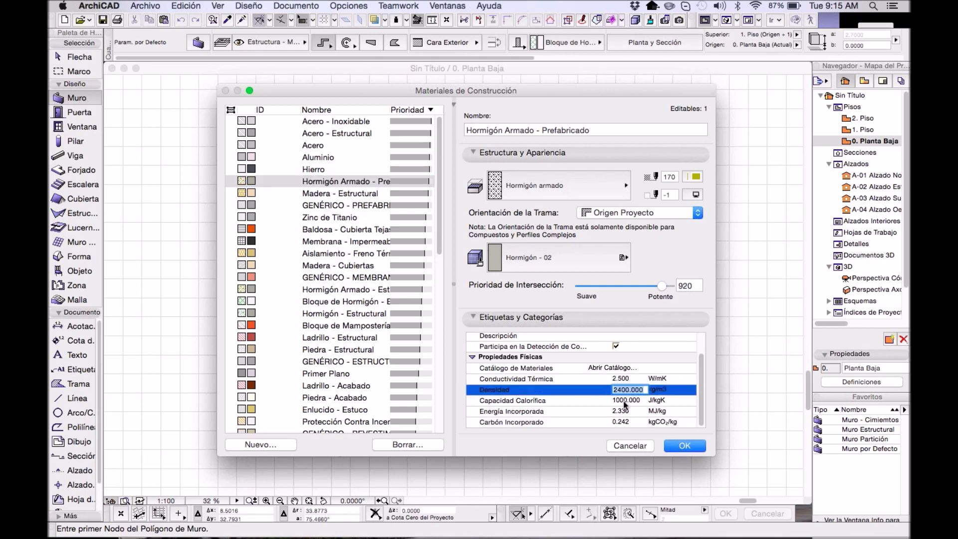
{"action": "left_click", "coordinate": [627, 400]}
{"action": "scroll", "coordinate": [625, 399], "scroll_direction": "up", "scroll_amount": 3}
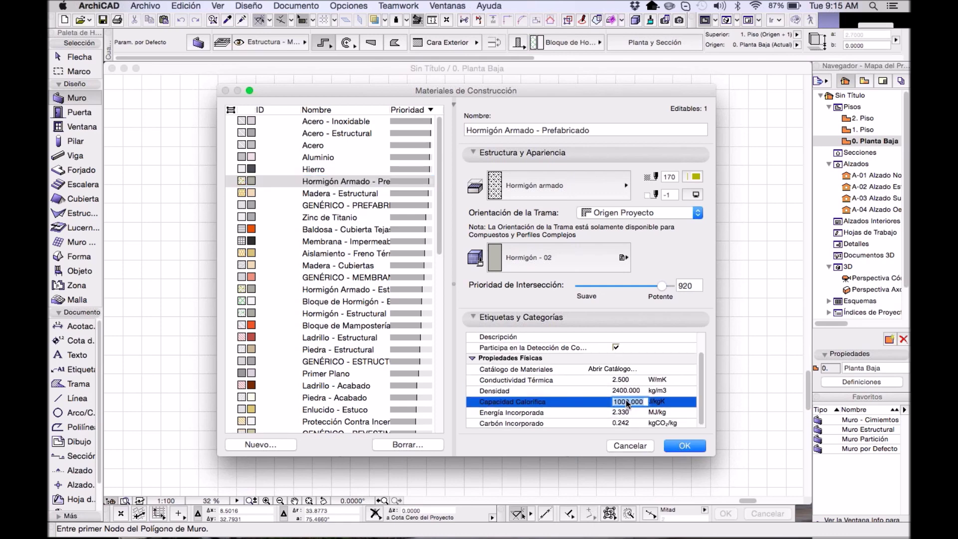
- Return to the Acero - Inoxidable material and review its full list of labels and physical properties
{"action": "left_click", "coordinate": [324, 158]}
{"action": "left_click", "coordinate": [330, 122]}
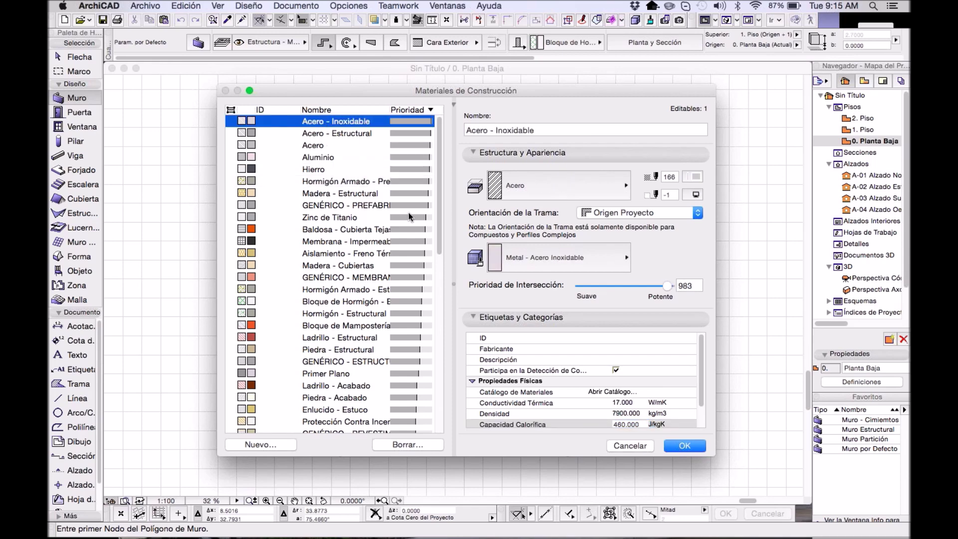
{"action": "left_click_drag", "start_coordinate": [471, 91], "coordinate": [469, 88]}
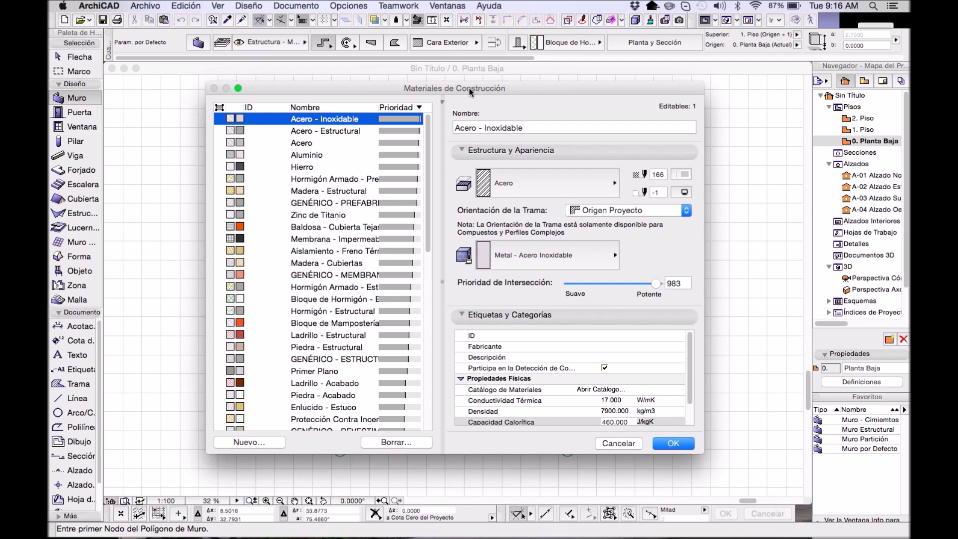
{"action": "scroll", "coordinate": [497, 394], "scroll_direction": "down", "scroll_amount": 3}
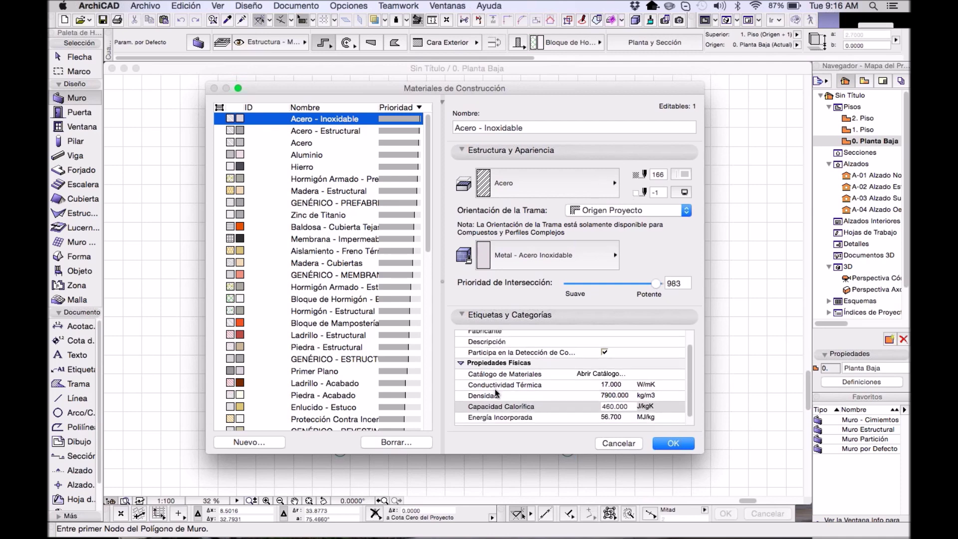
{"action": "scroll", "coordinate": [496, 394], "scroll_direction": "down", "scroll_amount": 2}
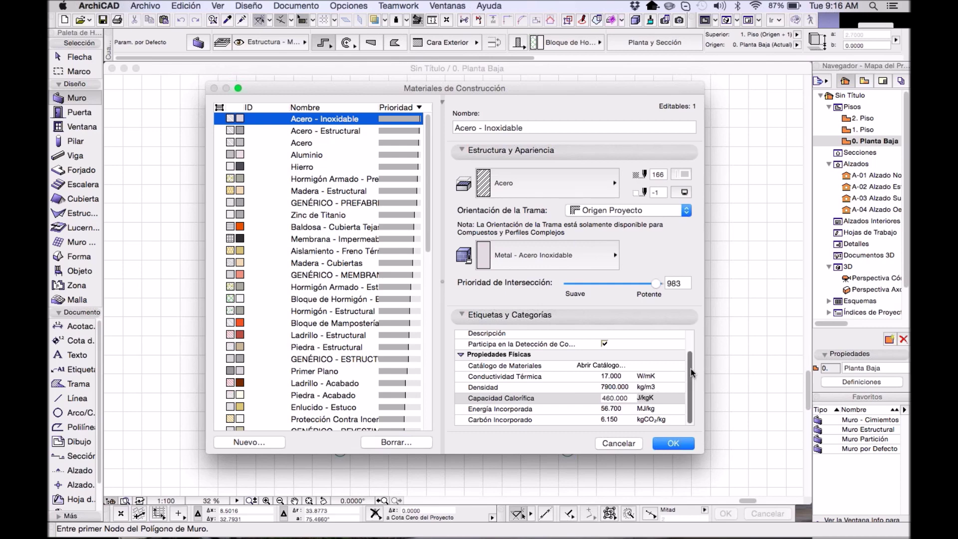
{"action": "left_click_drag", "start_coordinate": [691, 368], "coordinate": [686, 343]}
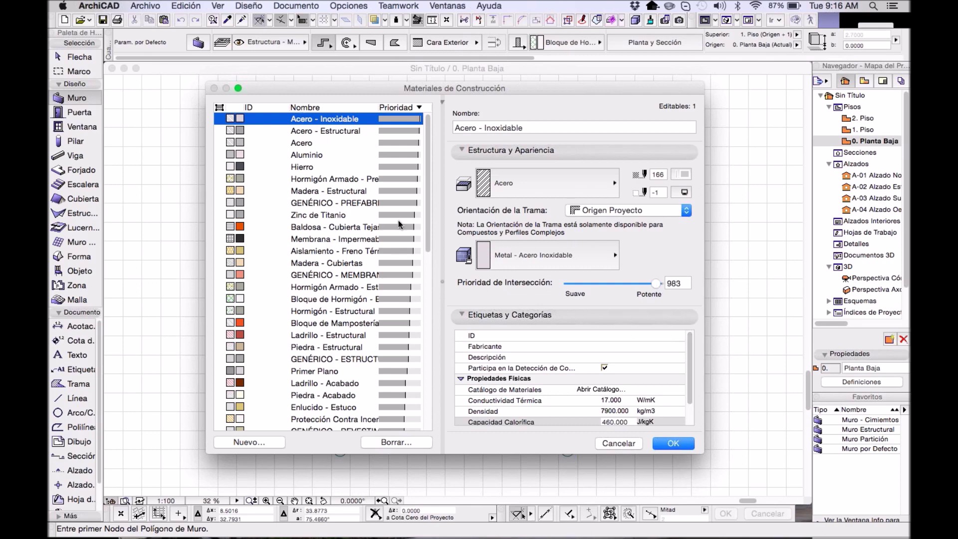
- Create a new building material from scratch, using the Nueva option, named Acabado - Mármol
{"action": "left_click", "coordinate": [270, 446]}
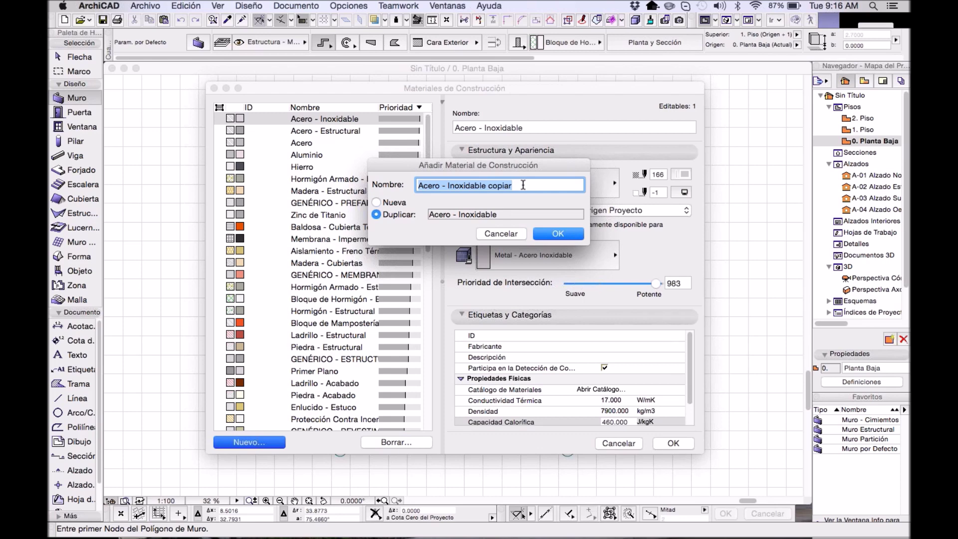
{"action": "left_click", "coordinate": [398, 205]}
{"action": "type", "text": "M"}
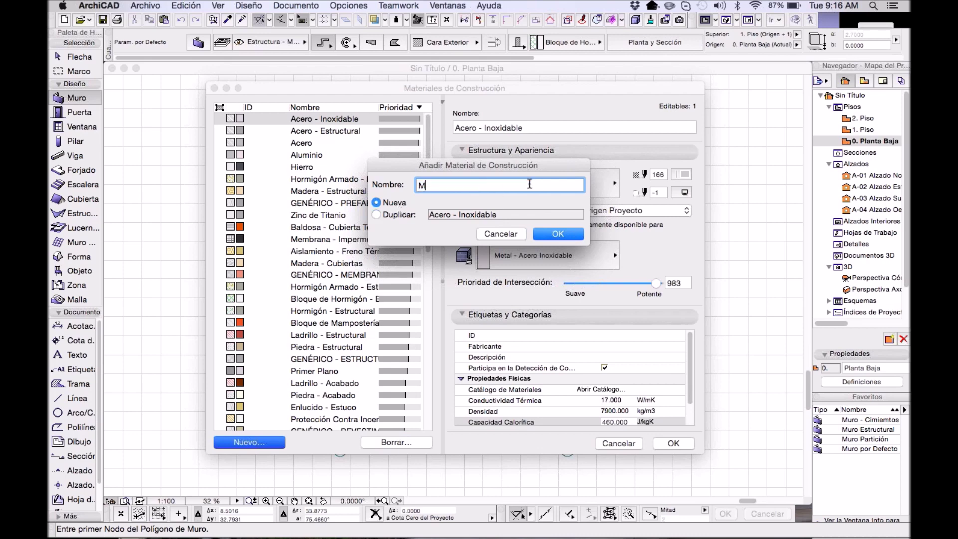
{"action": "type", "text": "áramol"}
{"action": "key", "text": "BackSpace"}
{"action": "key", "text": "BackSpace"}
{"action": "key", "text": "BackSpace"}
{"action": "key", "text": "BackSpace"}
{"action": "type", "text": "mol"}
{"action": "left_click", "coordinate": [420, 185]}
{"action": "type", "text": "Acabado -"}
{"action": "left_click", "coordinate": [506, 186]}
{"action": "left_click", "coordinate": [555, 233]}
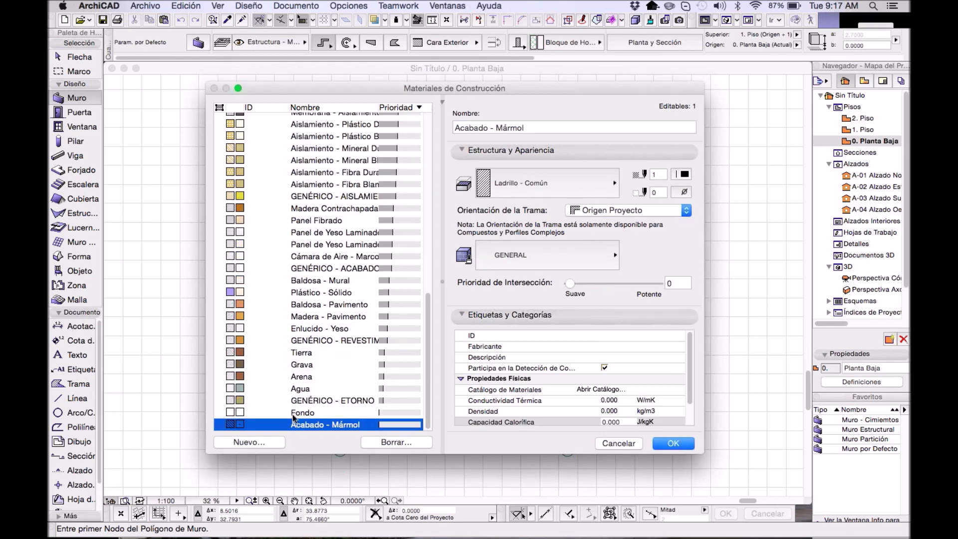
- Review the physical properties and available cut fills of Acabado - Mármol, keeping the fill Ladrillo - Común
{"action": "scroll", "coordinate": [528, 406], "scroll_direction": "down", "scroll_amount": 1}
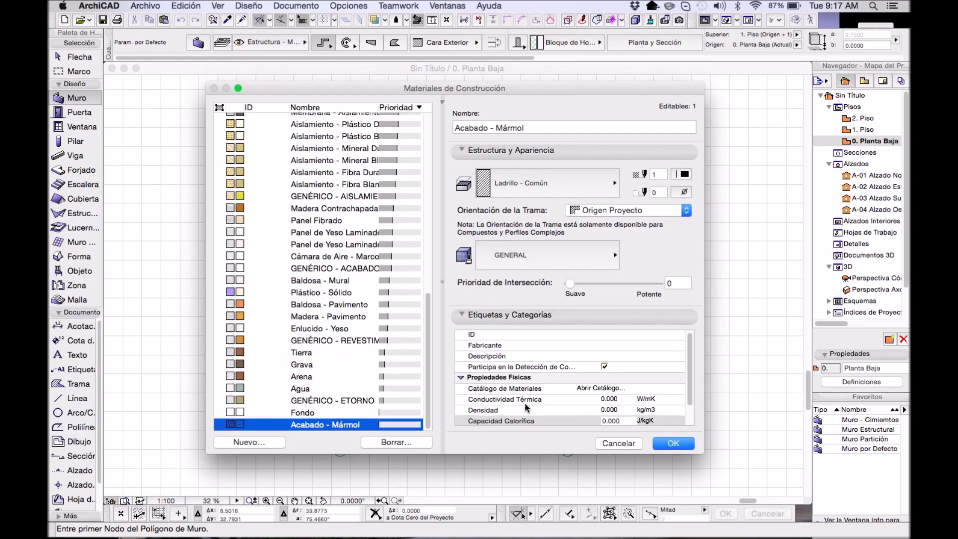
{"action": "scroll", "coordinate": [527, 406], "scroll_direction": "down", "scroll_amount": 1}
{"action": "scroll", "coordinate": [571, 397], "scroll_direction": "up", "scroll_amount": 2}
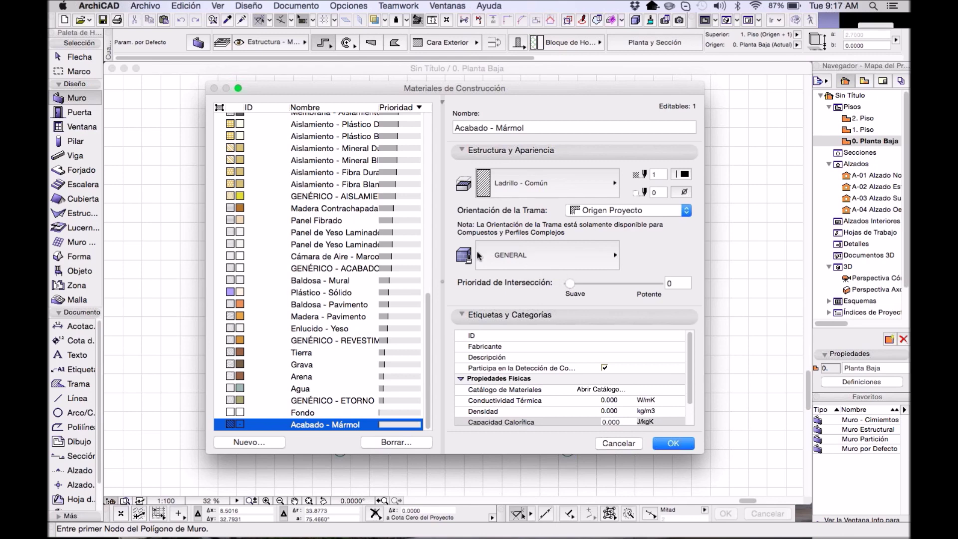
{"action": "left_click", "coordinate": [561, 191]}
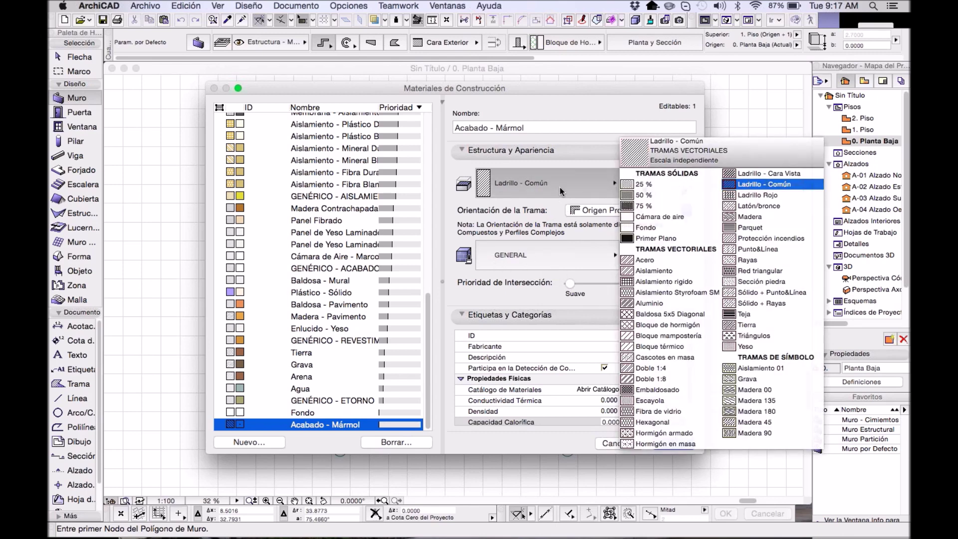
{"action": "left_click", "coordinate": [562, 191]}
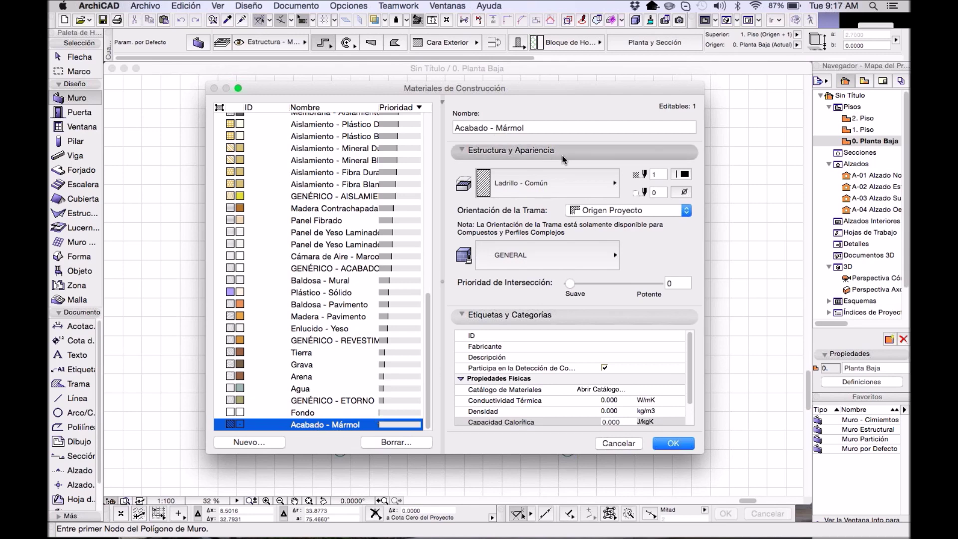
- Set the cut fill of Acabado - Mármol to Triángulos and its fill foreground pen to 163
{"action": "left_click", "coordinate": [570, 189]}
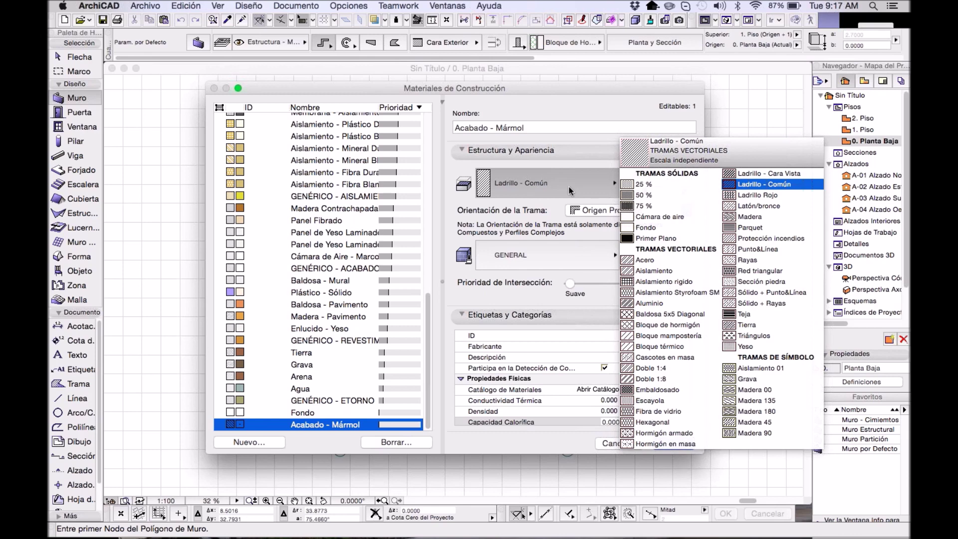
{"action": "left_click", "coordinate": [755, 335]}
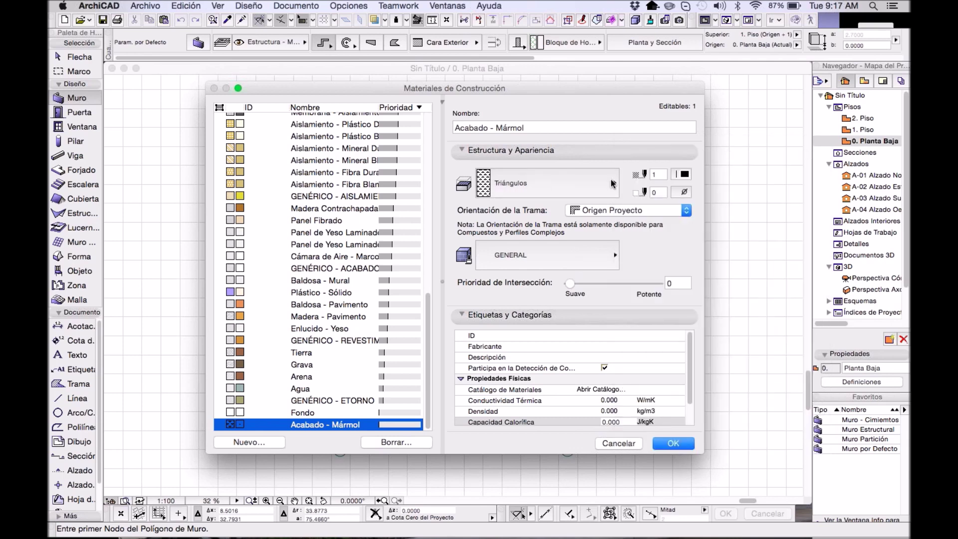
{"action": "left_click", "coordinate": [685, 174]}
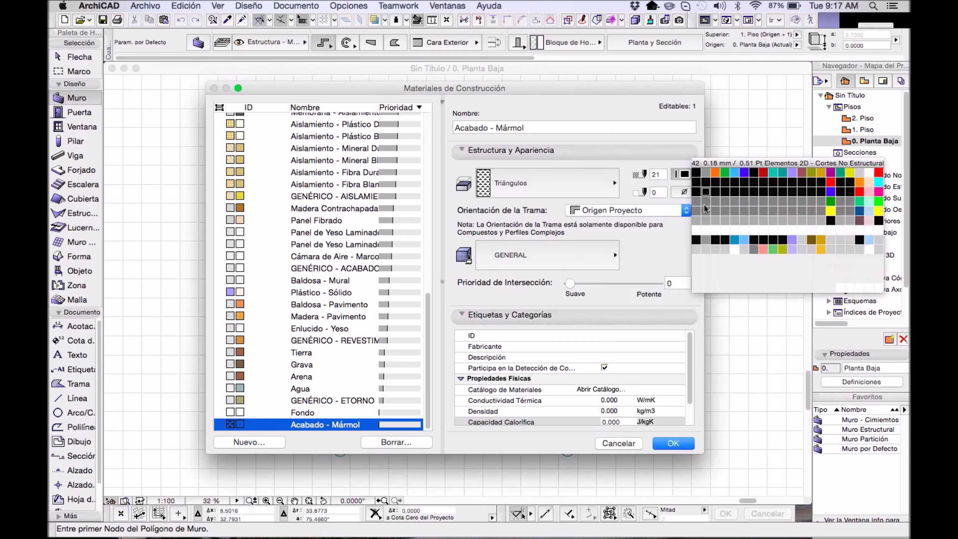
{"action": "left_click", "coordinate": [714, 248]}
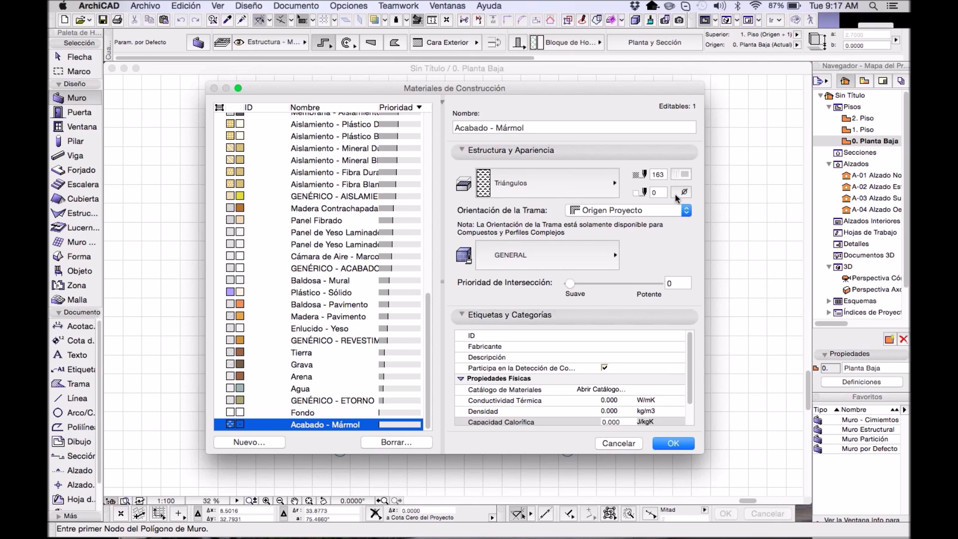
- Assign the surface Piedra - Mármol Carrara Blanco to Acabado - Mármol and set its intersection priority to 512
{"action": "left_click", "coordinate": [531, 264]}
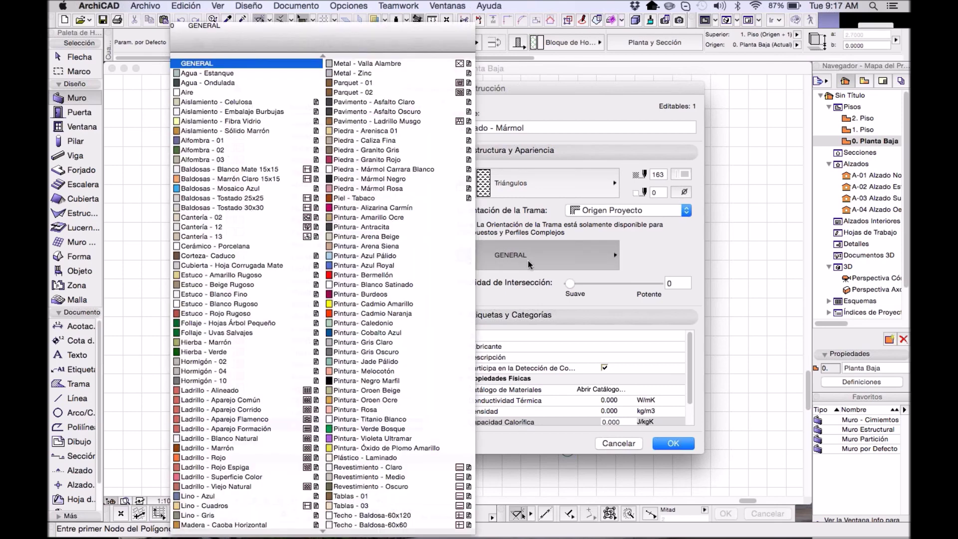
{"action": "type", "text": "mar"}
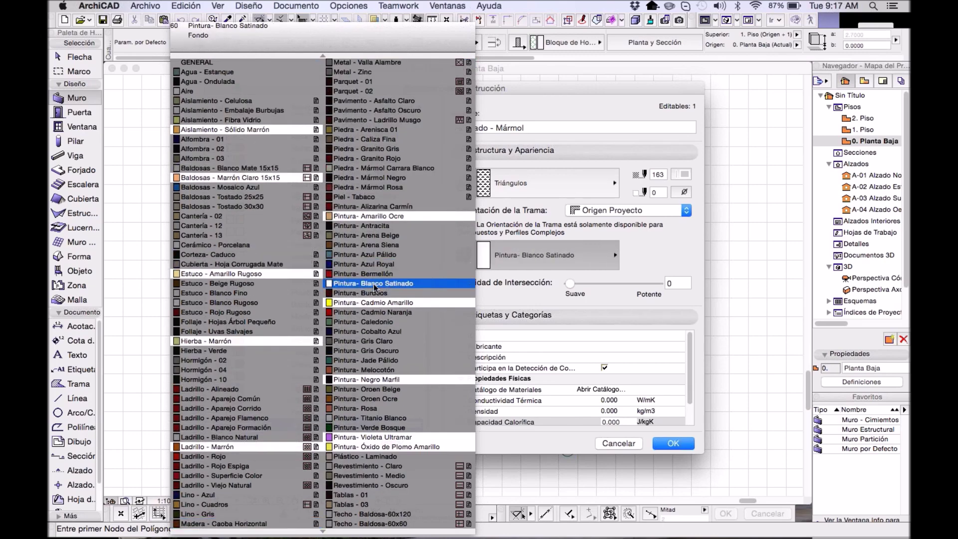
{"action": "scroll", "coordinate": [377, 289], "scroll_direction": "down", "scroll_amount": 1}
{"action": "scroll", "coordinate": [378, 290], "scroll_direction": "down", "scroll_amount": 5}
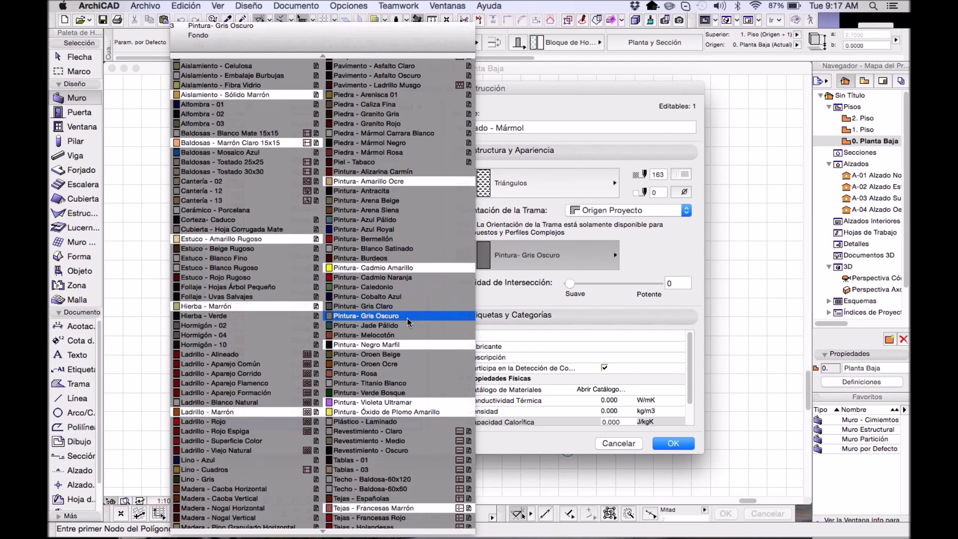
{"action": "scroll", "coordinate": [408, 326], "scroll_direction": "down", "scroll_amount": 5}
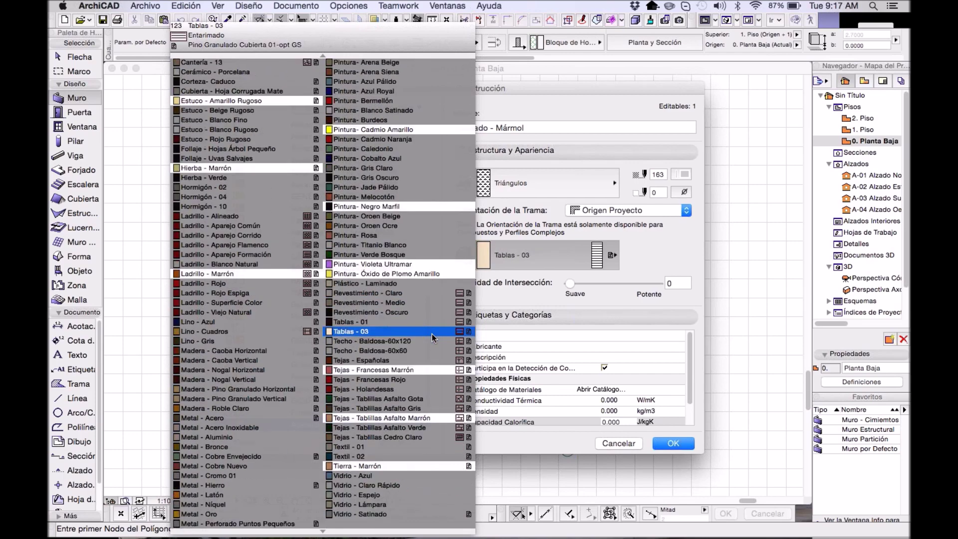
{"action": "scroll", "coordinate": [426, 373], "scroll_direction": "up", "scroll_amount": 9}
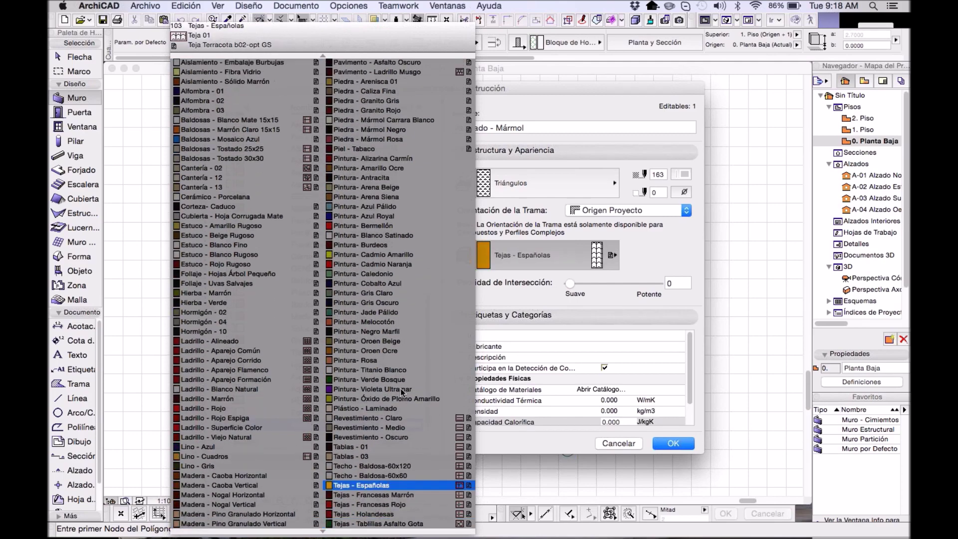
{"action": "scroll", "coordinate": [395, 433], "scroll_direction": "up", "scroll_amount": 3}
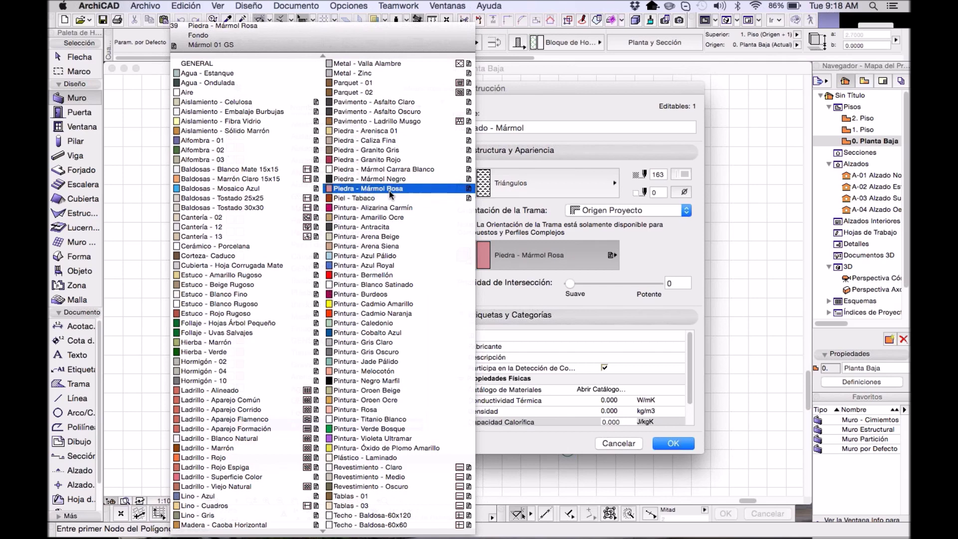
{"action": "left_click", "coordinate": [403, 169]}
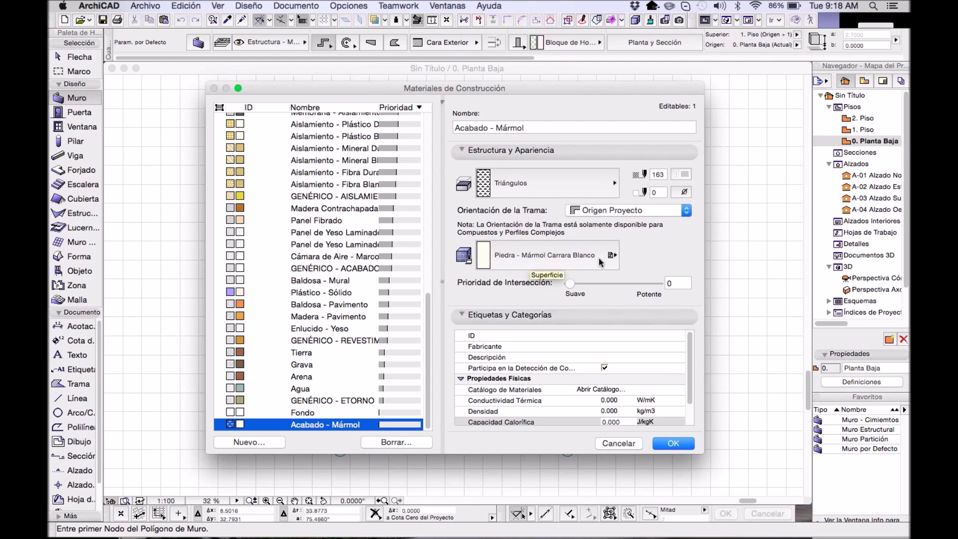
{"action": "left_click_drag", "start_coordinate": [573, 283], "coordinate": [615, 289]}
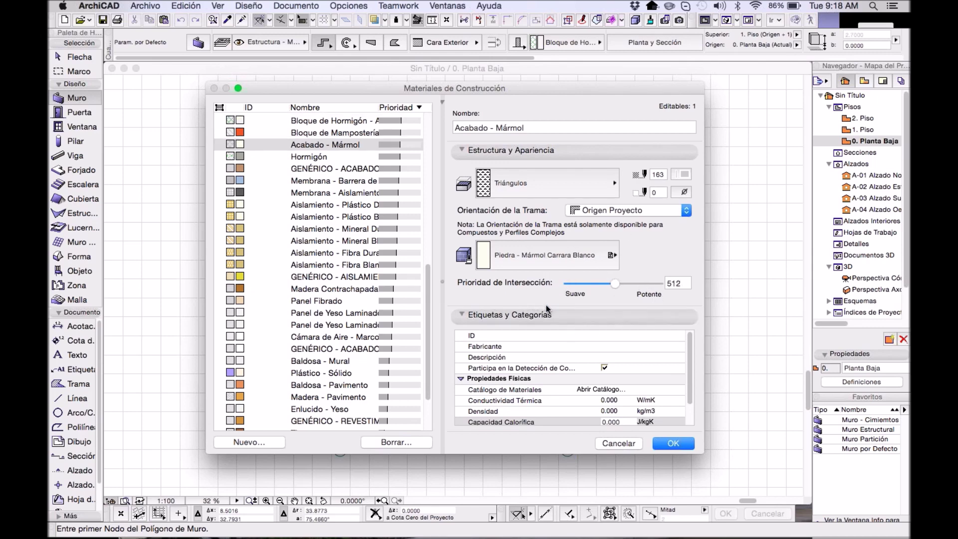
- Open the Catálogo de Materiales for the physical properties of Acabado - Mármol and enlarge its window
{"action": "left_click_drag", "start_coordinate": [687, 353], "coordinate": [687, 377]}
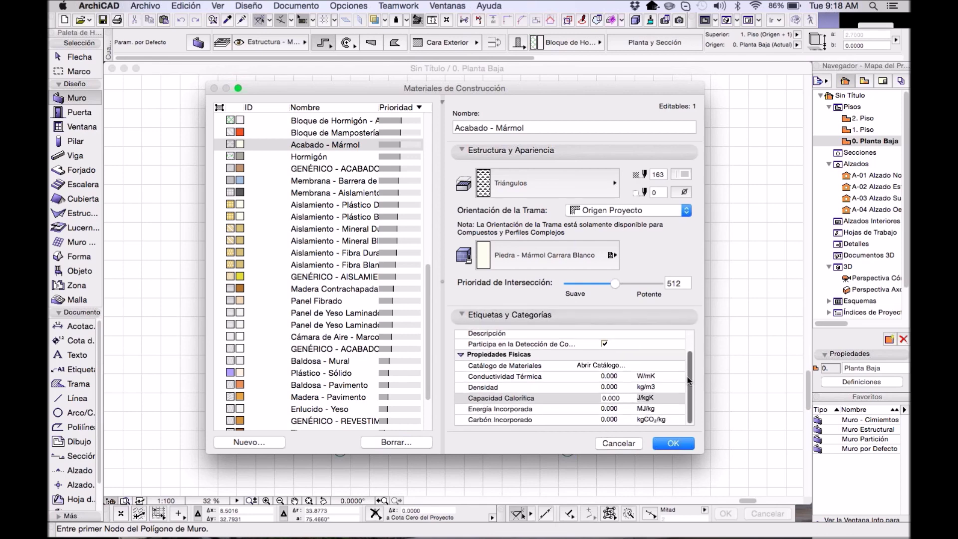
{"action": "left_click", "coordinate": [515, 357]}
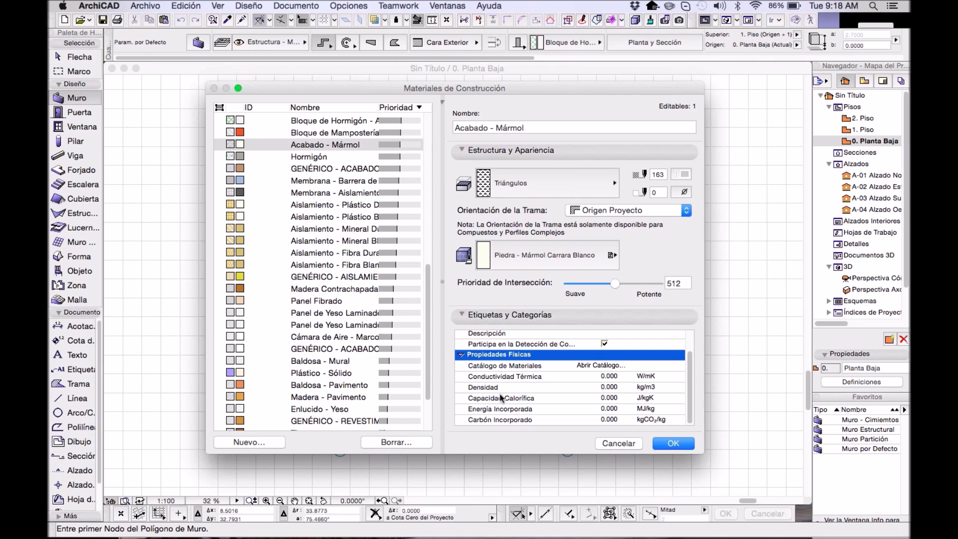
{"action": "left_click", "coordinate": [477, 372]}
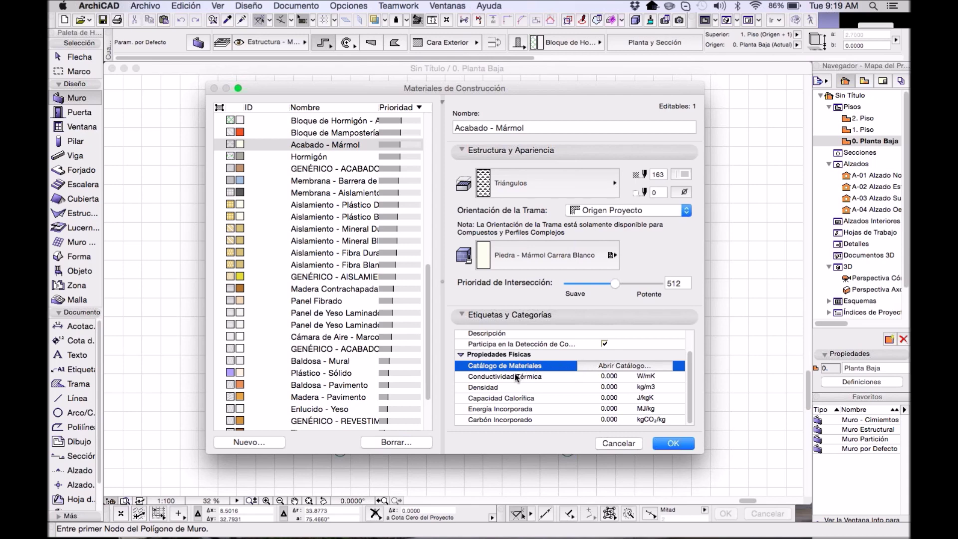
{"action": "left_click", "coordinate": [598, 366]}
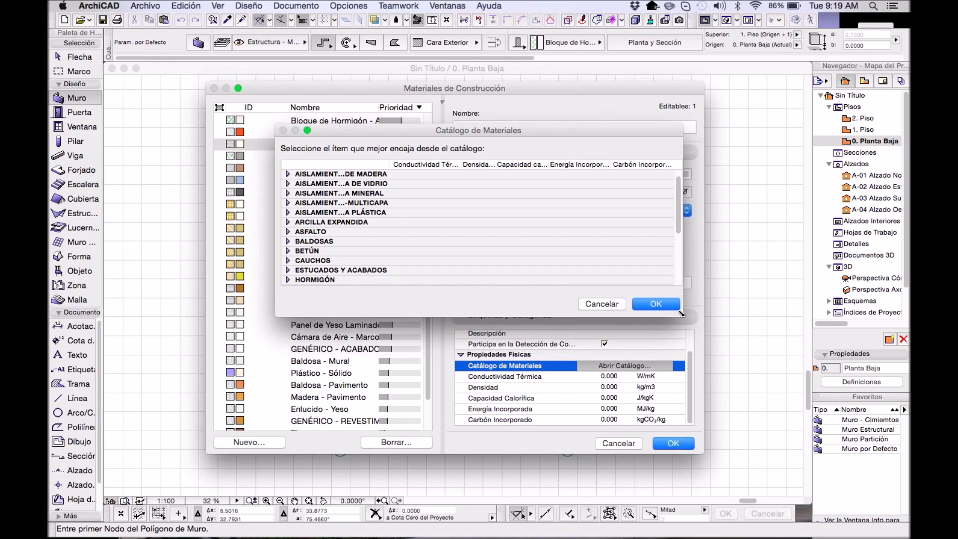
{"action": "left_click_drag", "start_coordinate": [682, 316], "coordinate": [752, 356]}
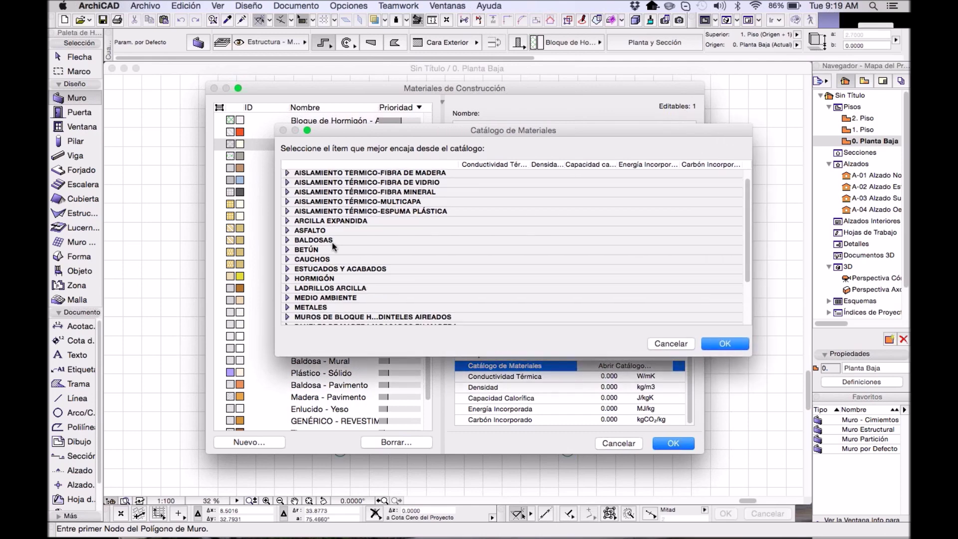
- Apply the physical properties of MÁRMOL from the catalogue's PIEDRAS group and save the building material
{"action": "left_click", "coordinate": [323, 230]}
{"action": "left_click", "coordinate": [334, 202]}
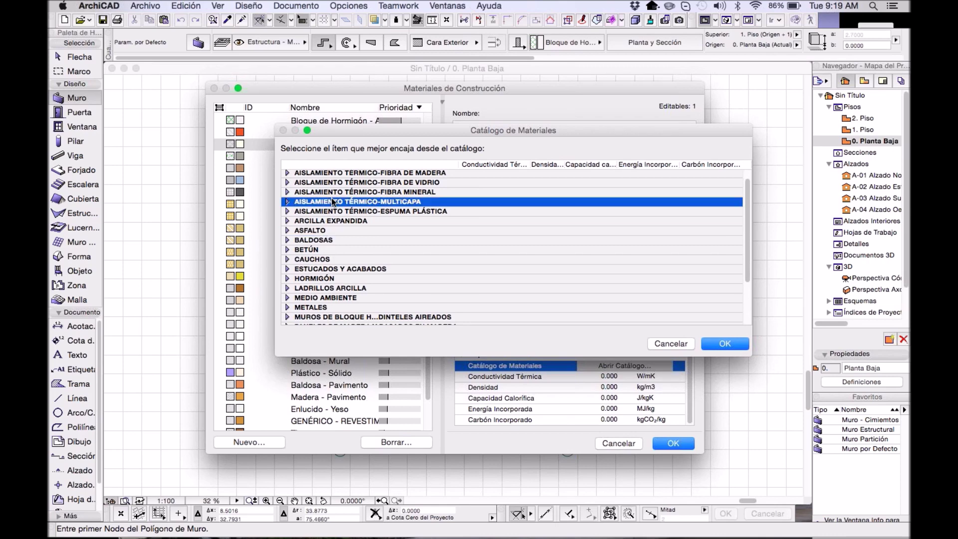
{"action": "scroll", "coordinate": [405, 250], "scroll_direction": "down", "scroll_amount": 1}
{"action": "left_click", "coordinate": [331, 297]}
{"action": "scroll", "coordinate": [417, 283], "scroll_direction": "down", "scroll_amount": 3}
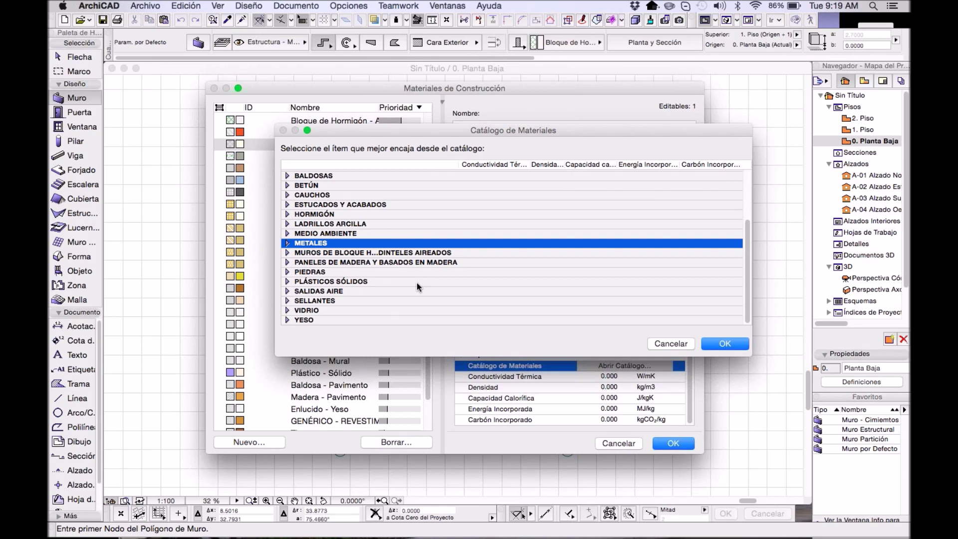
{"action": "left_click", "coordinate": [311, 272]}
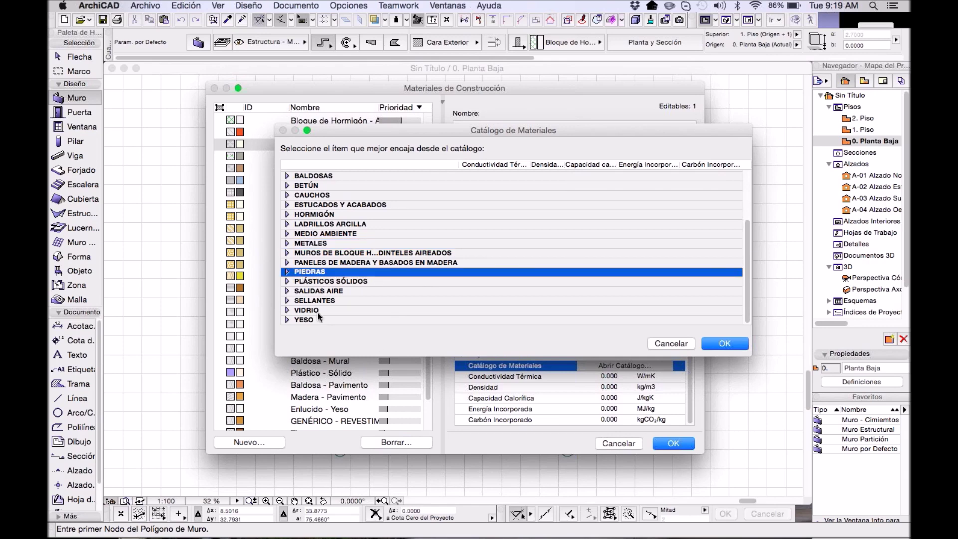
{"action": "left_click", "coordinate": [287, 272]}
{"action": "scroll", "coordinate": [302, 273], "scroll_direction": "down", "scroll_amount": 3}
{"action": "scroll", "coordinate": [305, 276], "scroll_direction": "down", "scroll_amount": 2}
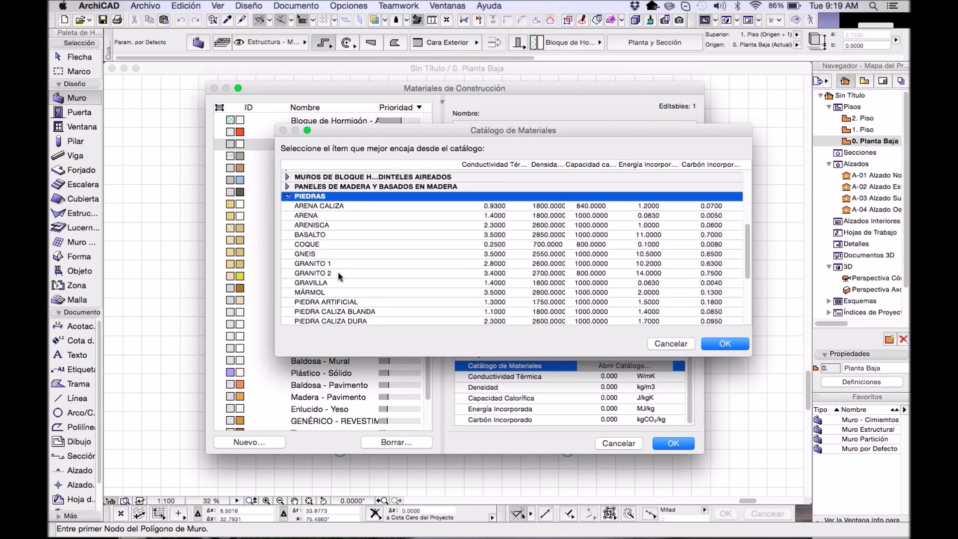
{"action": "left_click", "coordinate": [319, 293]}
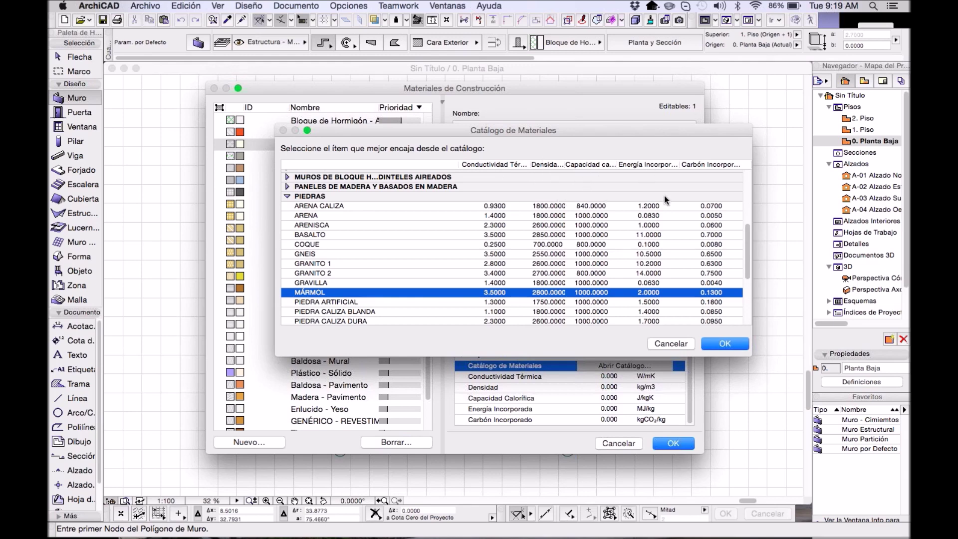
{"action": "left_click", "coordinate": [721, 345]}
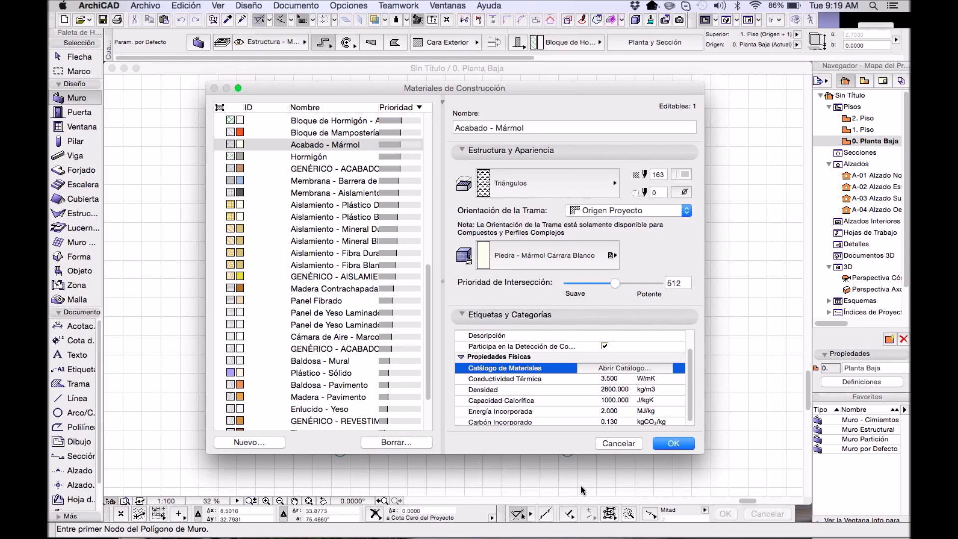
{"action": "left_click", "coordinate": [672, 443]}
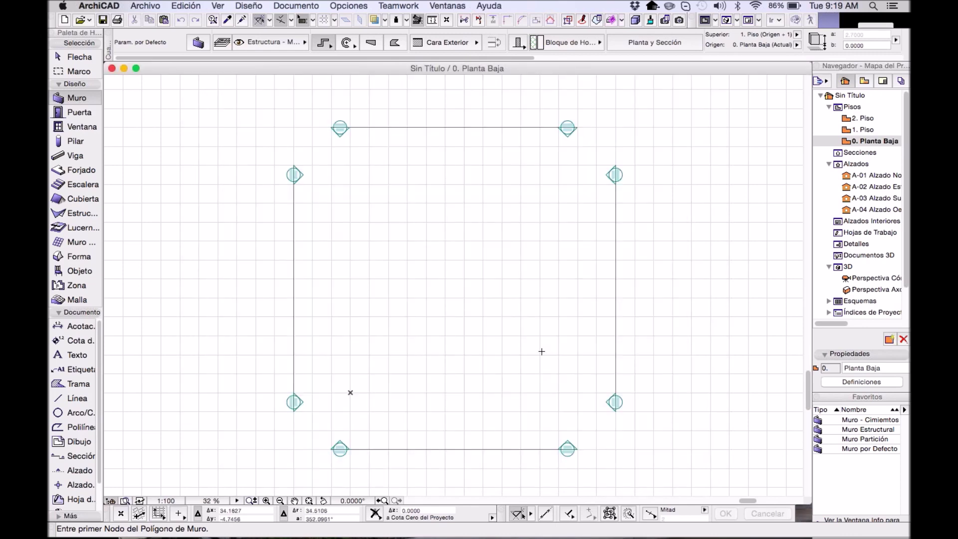
- Examine the building materials offered in the default wall settings, including Acabado - Mármol, and cancel the settings
{"action": "left_click", "coordinate": [81, 103]}
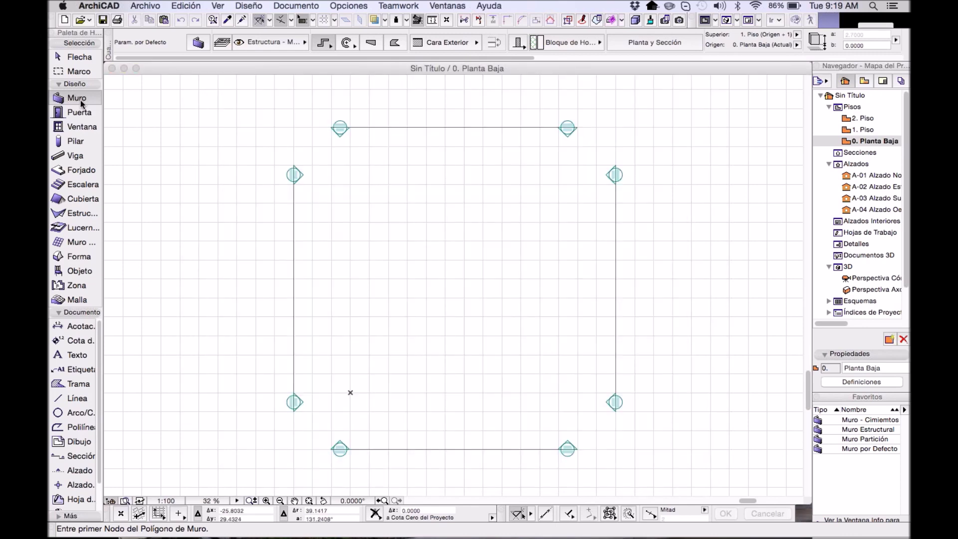
{"action": "double_click", "coordinate": [81, 103]}
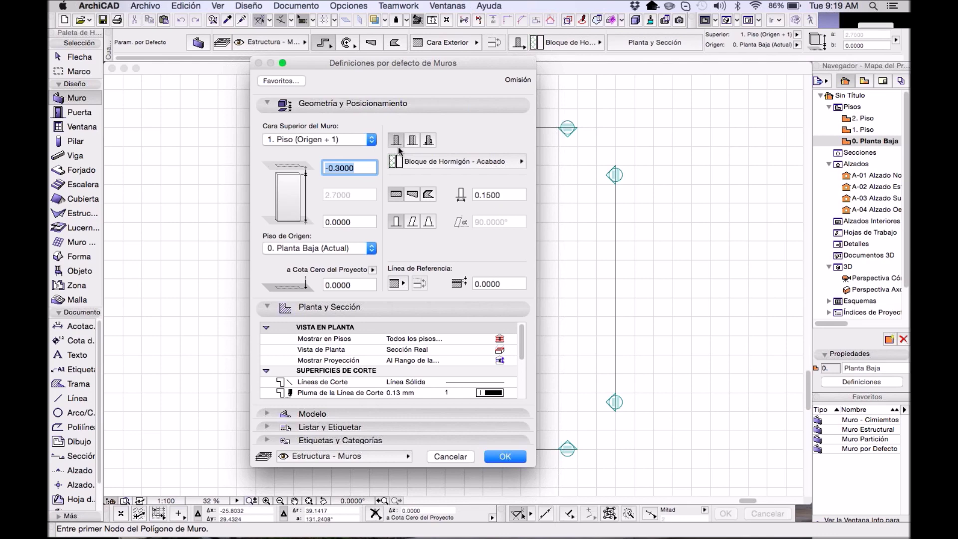
{"action": "left_click", "coordinate": [404, 162]}
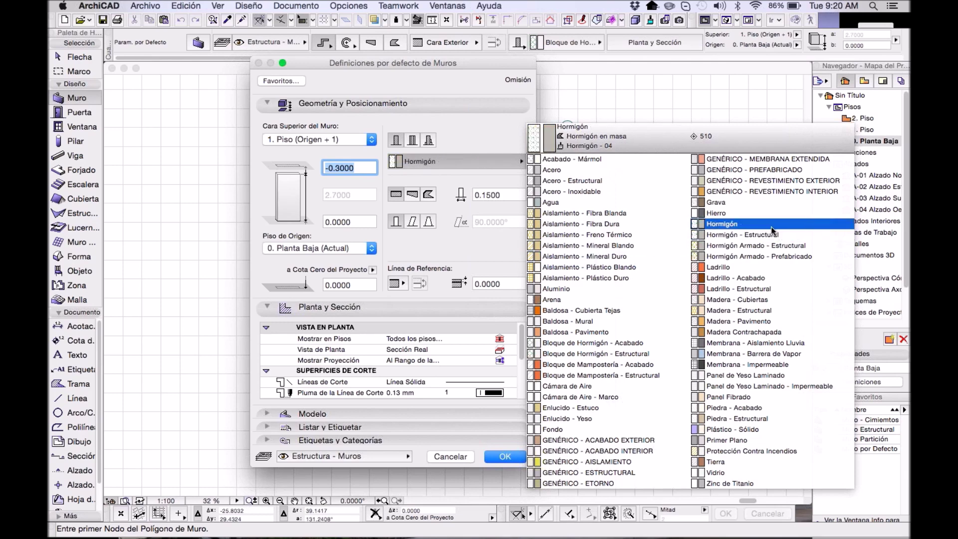
{"action": "key", "text": "Escape"}
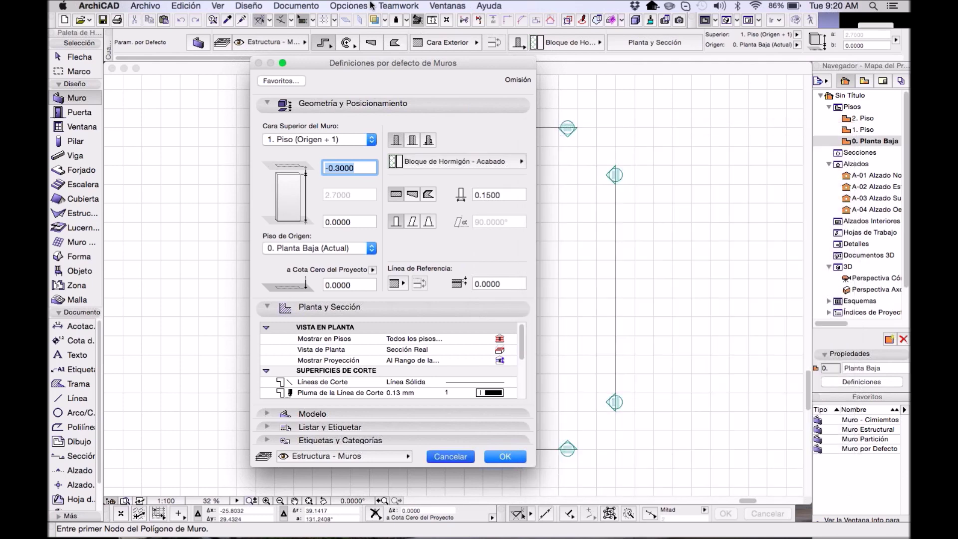
{"action": "key", "text": "Escape"}
- Reopen the Materiales de Construcción settings to review Acabado - Mármol, and close them
{"action": "left_click", "coordinate": [348, 6]}
{"action": "mouse_move", "coordinate": [364, 22]}
{"action": "left_click", "coordinate": [544, 65]}
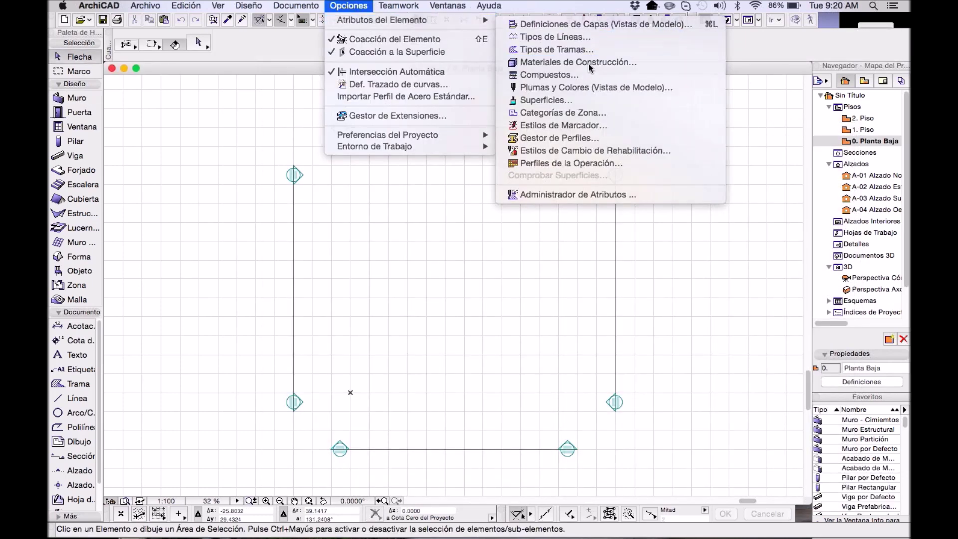
{"action": "key", "text": "Tab"}
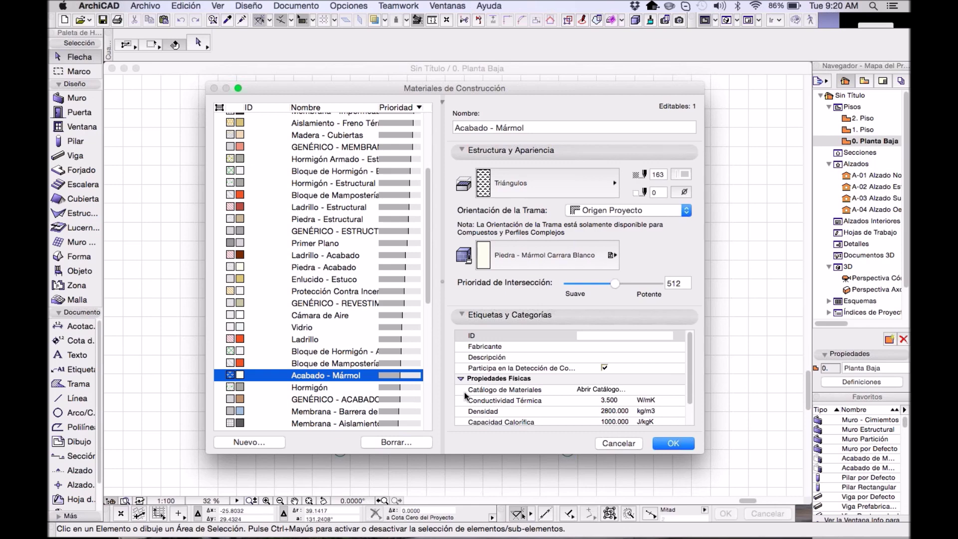
{"action": "left_click", "coordinate": [672, 443]}
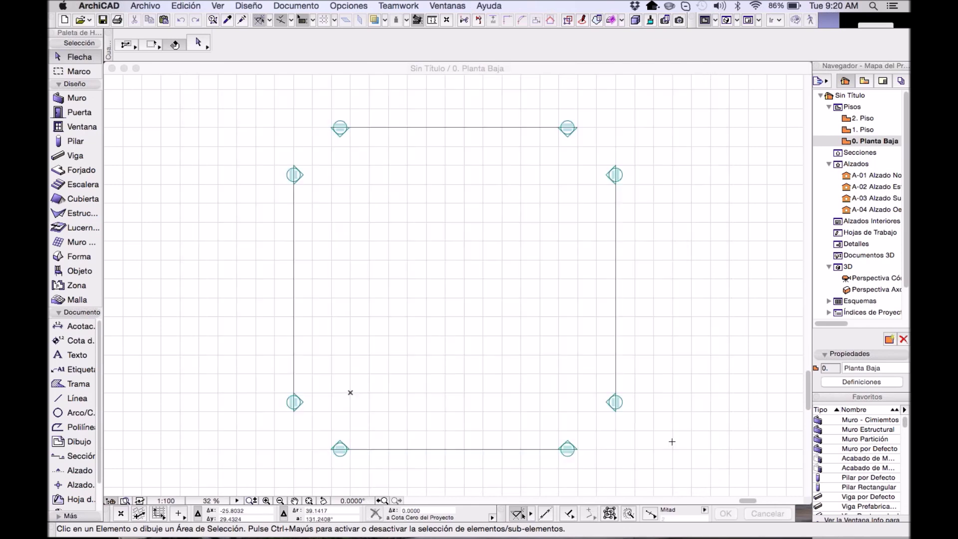
- Set the default wall to the building material Bloque de Hormigón - Acabado with a thickness of 0.1500, and accept the settings
{"action": "double_click", "coordinate": [75, 98]}
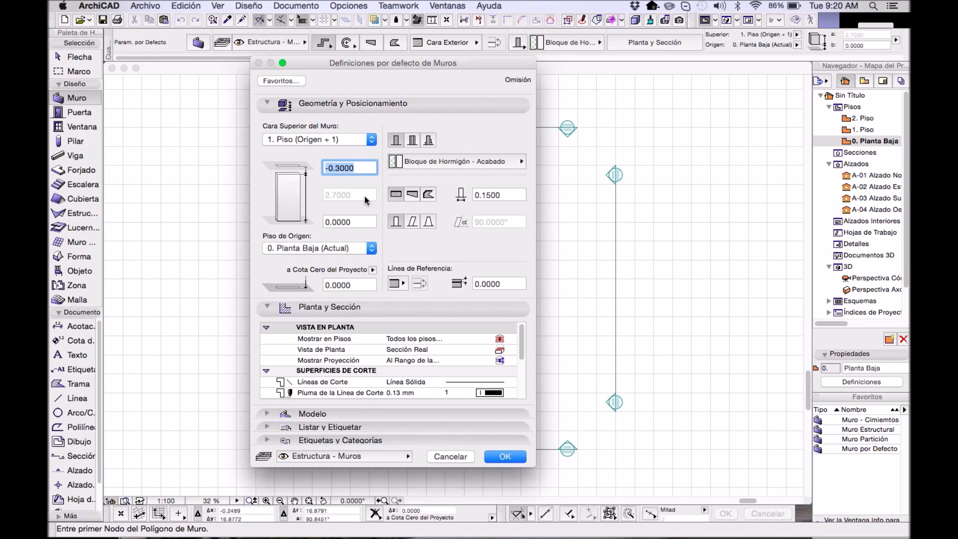
{"action": "left_click", "coordinate": [414, 165]}
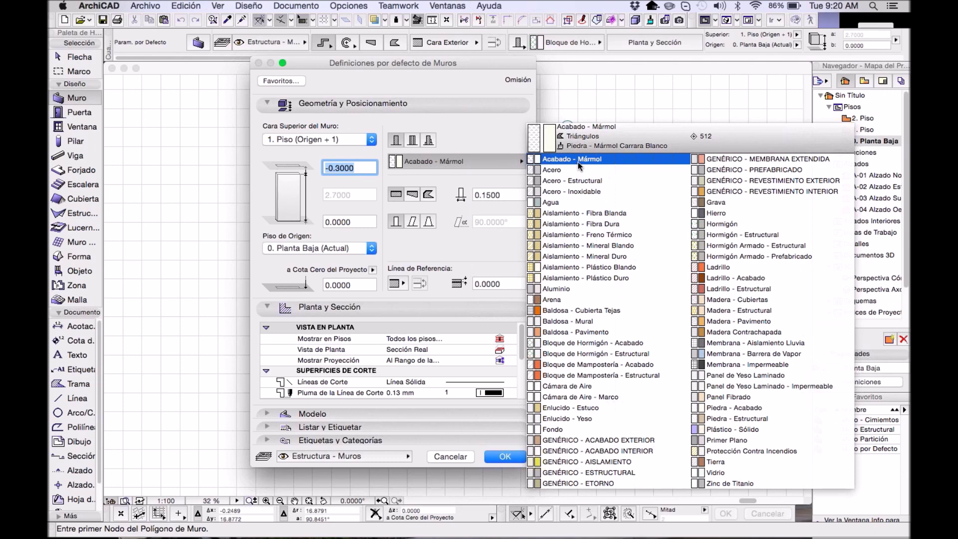
{"action": "left_click", "coordinate": [589, 343]}
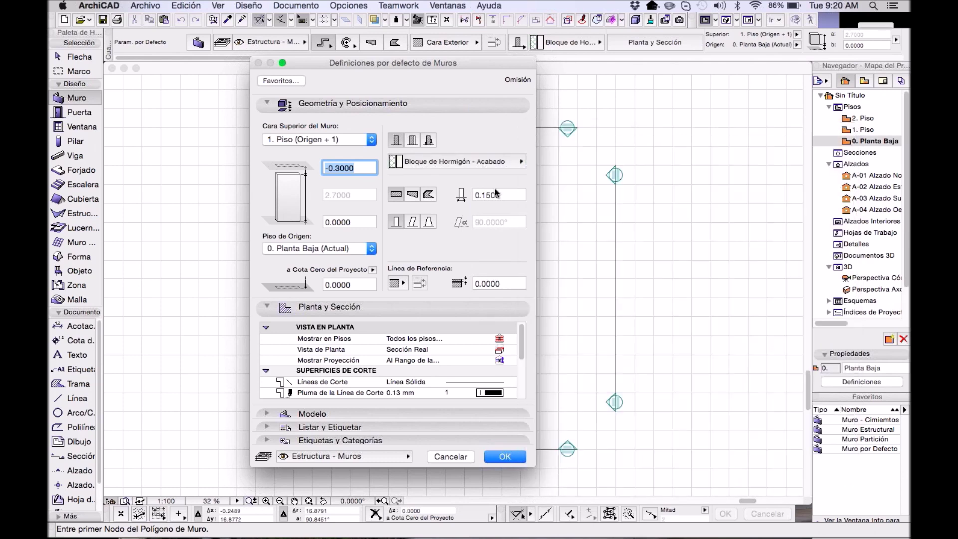
{"action": "left_click", "coordinate": [507, 193]}
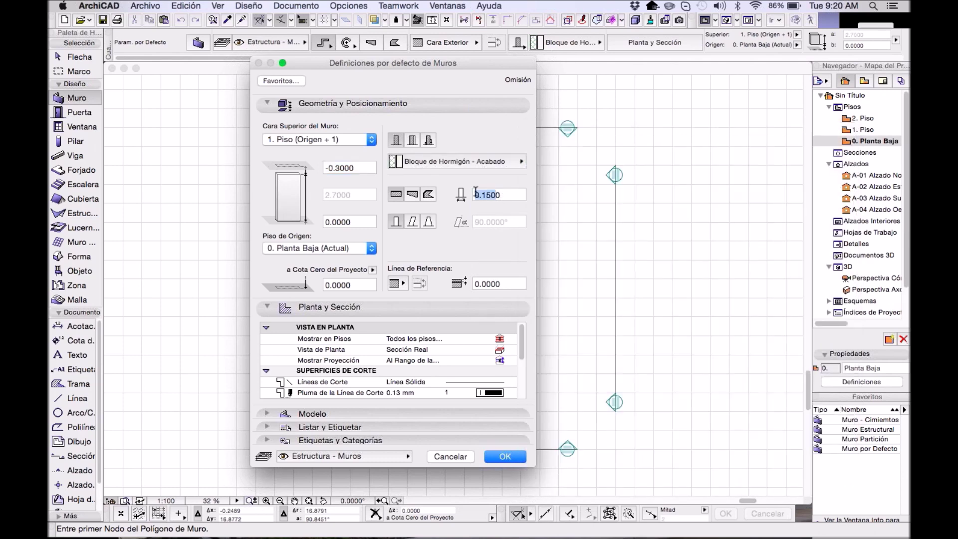
{"action": "left_click", "coordinate": [505, 457]}
- Draw an L-shaped chained wall with a horizontal leg about 2.04 long and a shorter vertical leg running down from its right end
{"action": "scroll", "coordinate": [369, 172], "scroll_direction": "up", "scroll_amount": 5}
{"action": "left_click", "coordinate": [366, 230]}
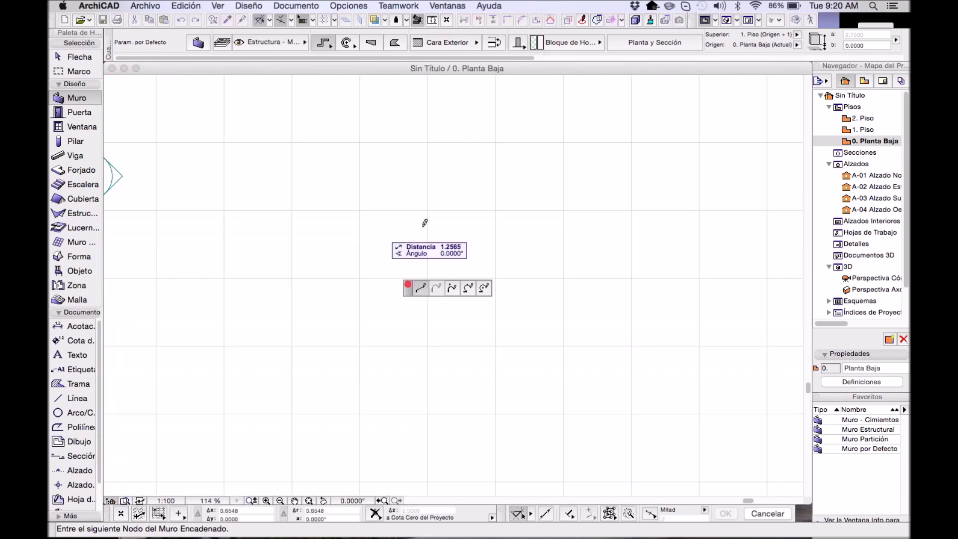
{"action": "left_click", "coordinate": [434, 230]}
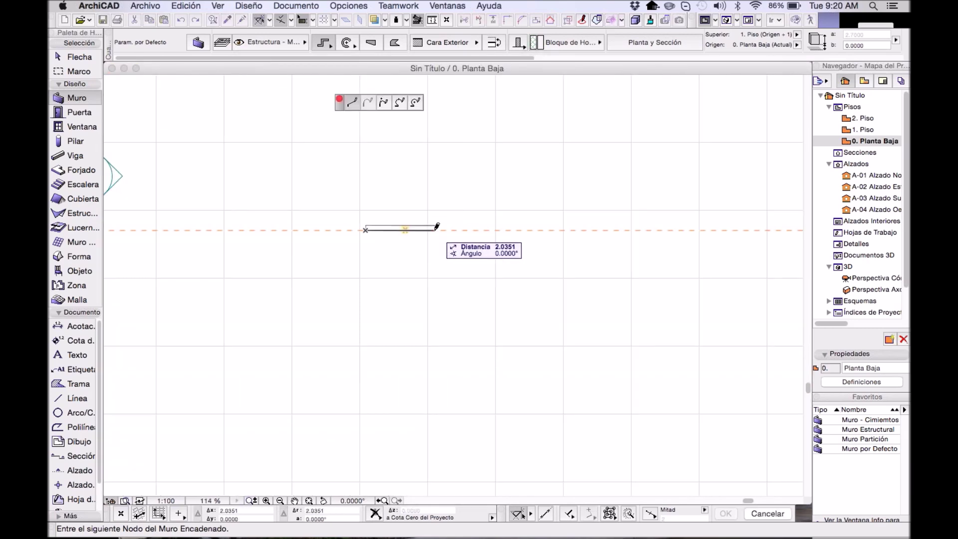
{"action": "double_click", "coordinate": [434, 287]}
{"action": "scroll", "coordinate": [417, 235], "scroll_direction": "up", "scroll_amount": 8}
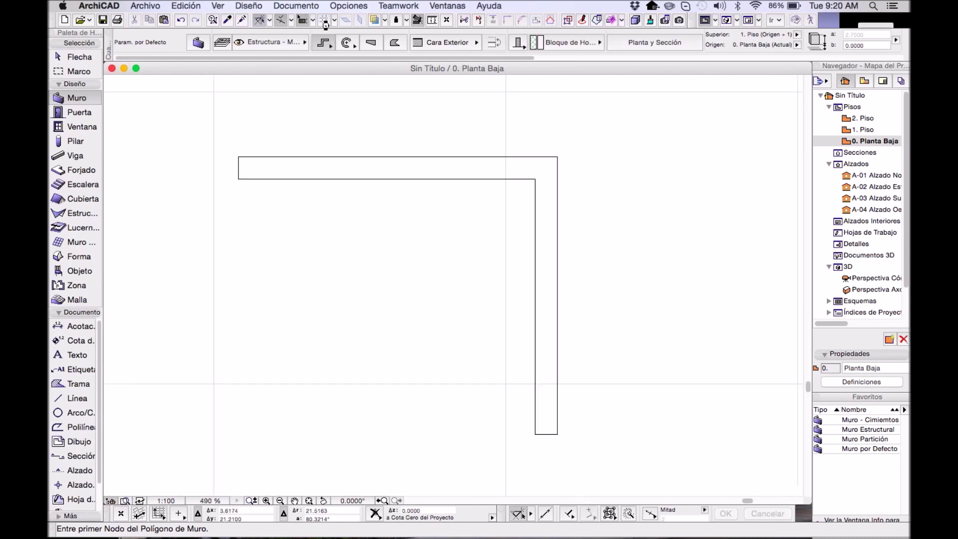
- Apply the 02 Dibujo model view so the walls show their cut fills
{"action": "left_click", "coordinate": [319, 7]}
{"action": "mouse_move", "coordinate": [352, 91]}
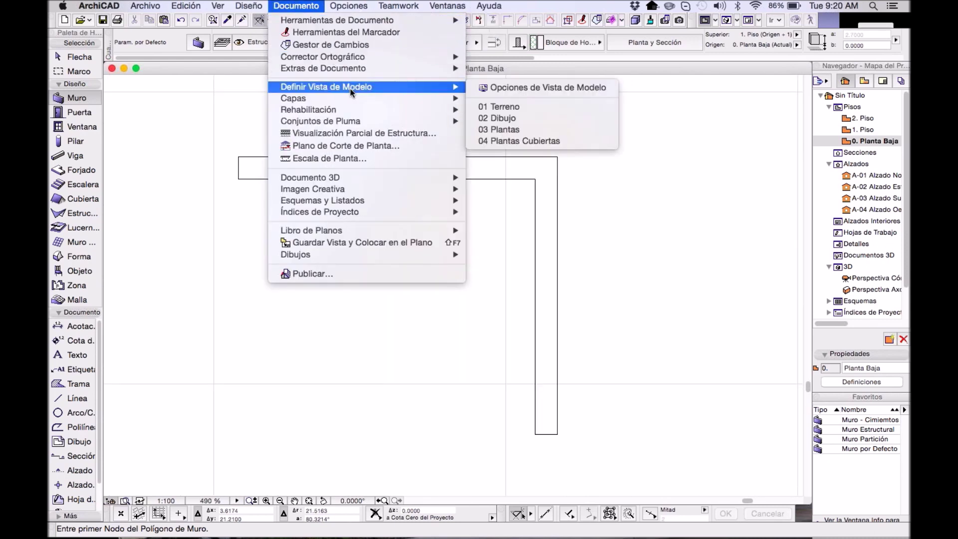
{"action": "left_click", "coordinate": [495, 119]}
{"action": "scroll", "coordinate": [553, 210], "scroll_direction": "up", "scroll_amount": 3}
{"action": "scroll", "coordinate": [583, 209], "scroll_direction": "down", "scroll_amount": 3}
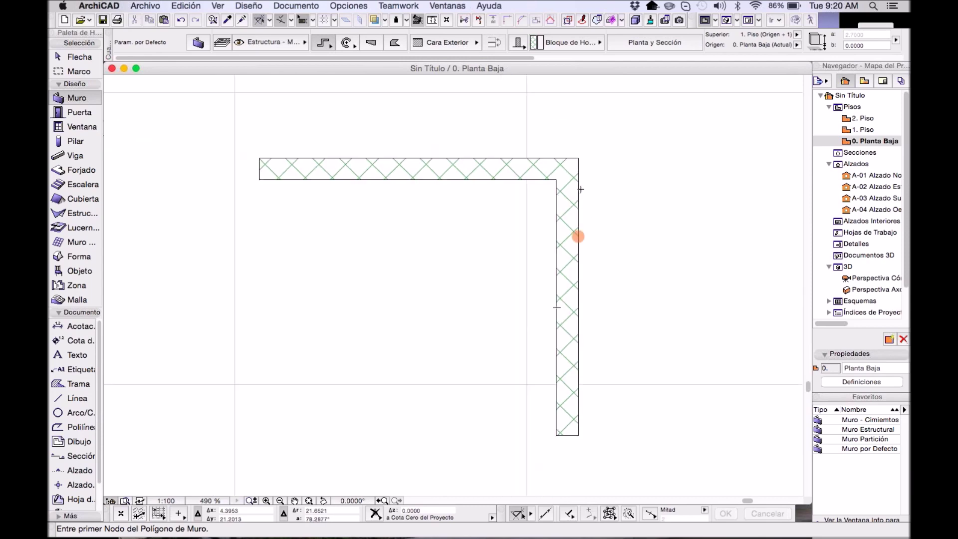
- Change the building material of both walls to Acabado - Mármol and deselect them
{"action": "key", "text": "ctrl+a"}
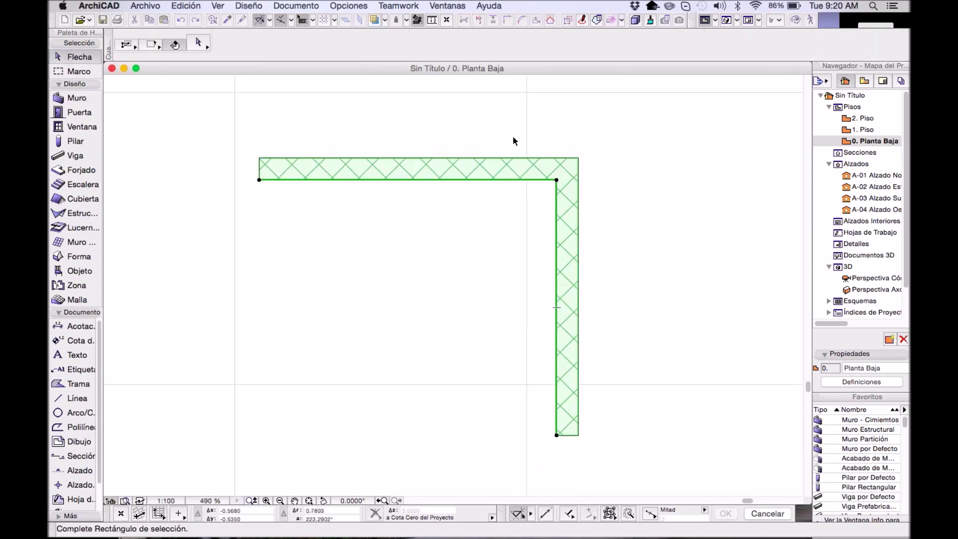
{"action": "left_click", "coordinate": [565, 48]}
{"action": "left_click", "coordinate": [257, 45]}
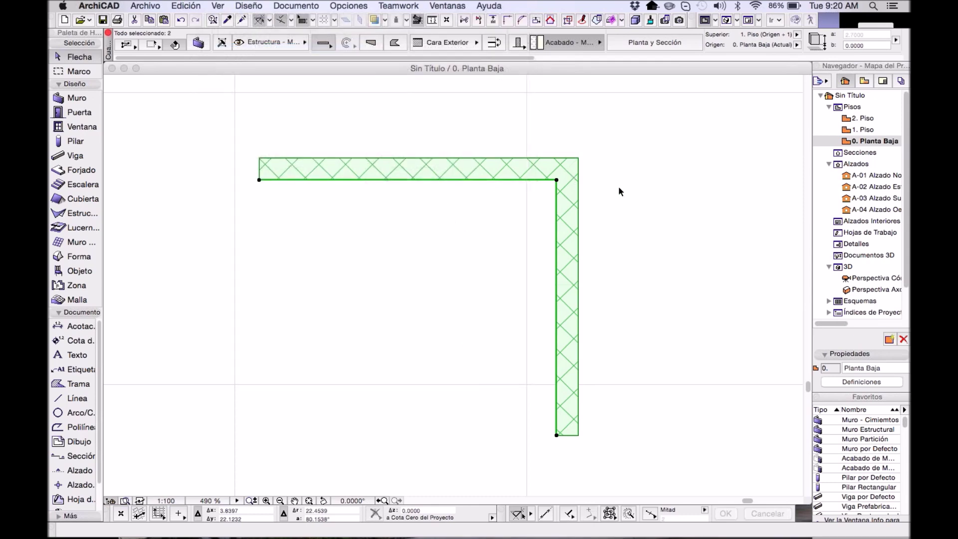
{"action": "left_click", "coordinate": [615, 187]}
{"action": "scroll", "coordinate": [551, 192], "scroll_direction": "down", "scroll_amount": 4}
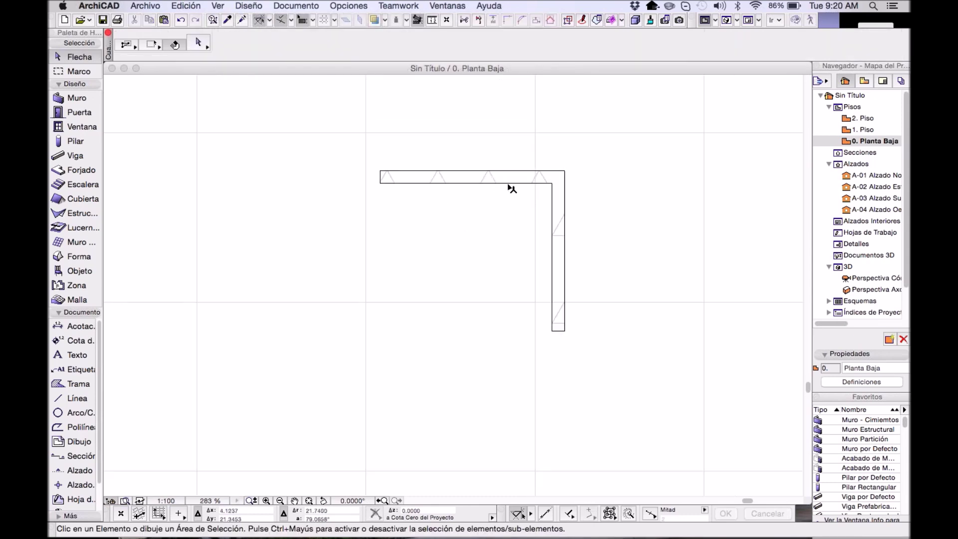
{"action": "scroll", "coordinate": [512, 188], "scroll_direction": "up", "scroll_amount": 4}
{"action": "left_click_drag", "start_coordinate": [626, 142], "coordinate": [276, 229]}
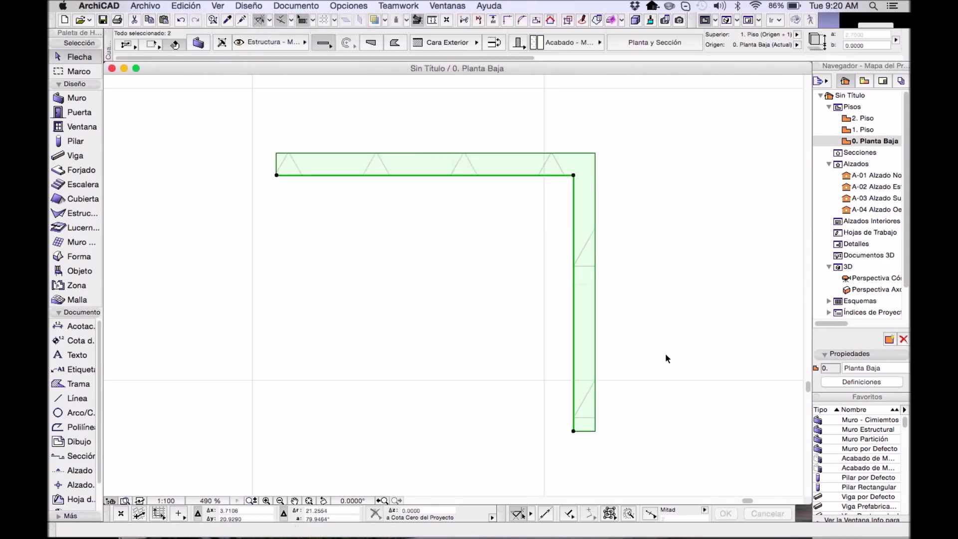
{"action": "left_click", "coordinate": [677, 232]}
{"action": "scroll", "coordinate": [614, 230], "scroll_direction": "up", "scroll_amount": 1}
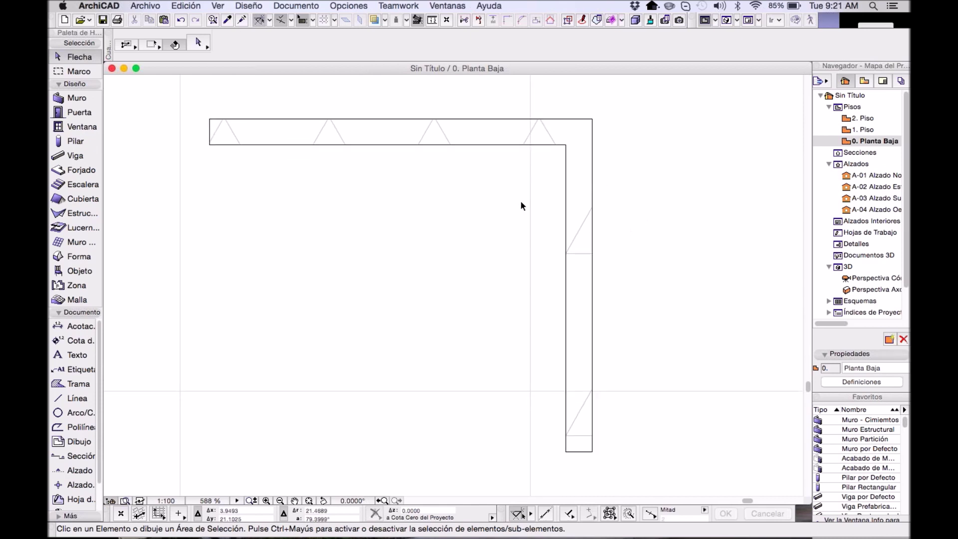
{"action": "left_click", "coordinate": [565, 147]}
{"action": "left_click", "coordinate": [663, 234]}
- Change the cut fill of the Acabado - Mármol building material to Doble 1:8 and save the material
{"action": "left_click", "coordinate": [338, 6]}
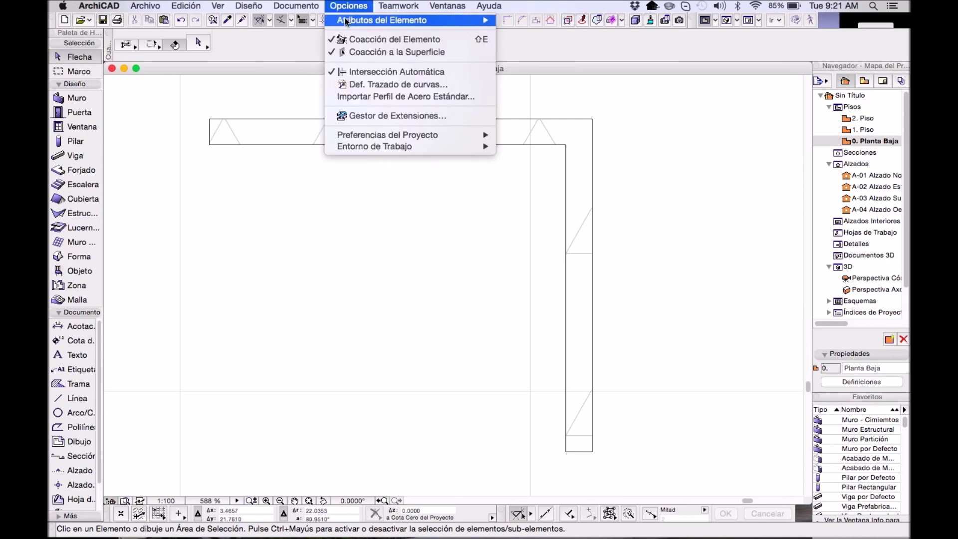
{"action": "mouse_move", "coordinate": [346, 21]}
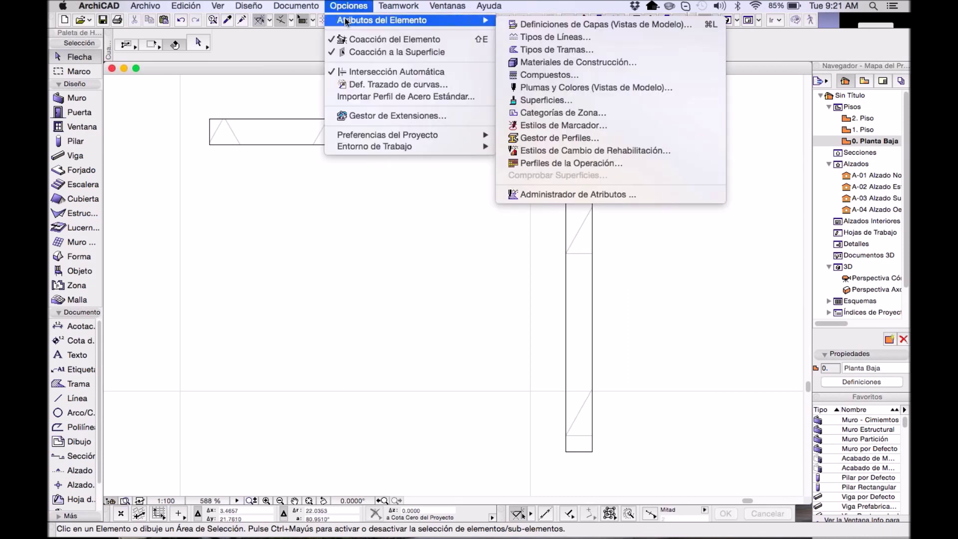
{"action": "left_click", "coordinate": [584, 62]}
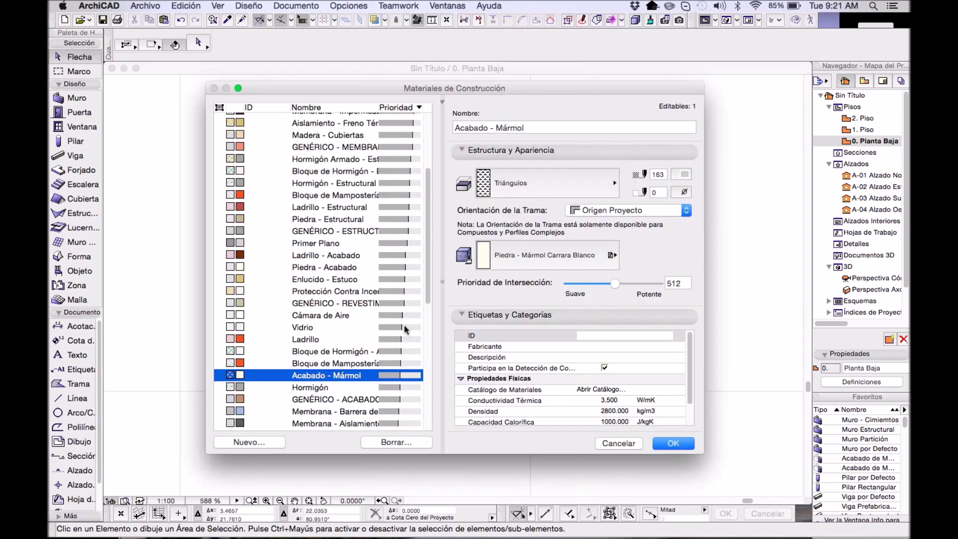
{"action": "left_click", "coordinate": [529, 196]}
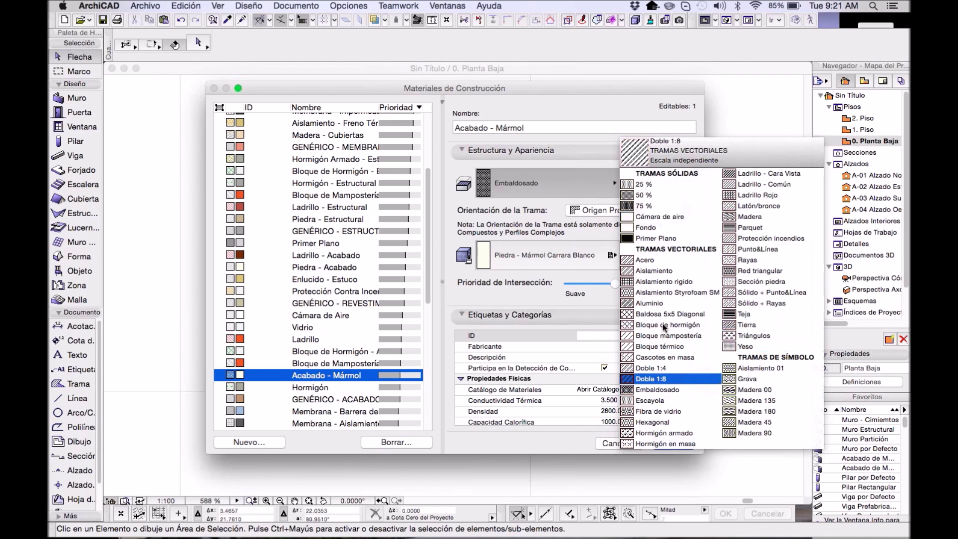
{"action": "left_click", "coordinate": [651, 380]}
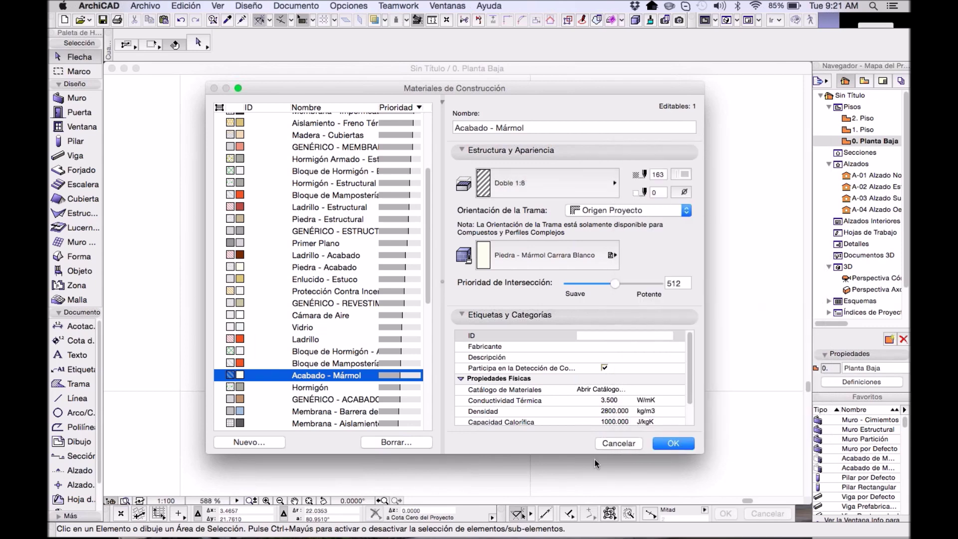
{"action": "left_click", "coordinate": [672, 443]}
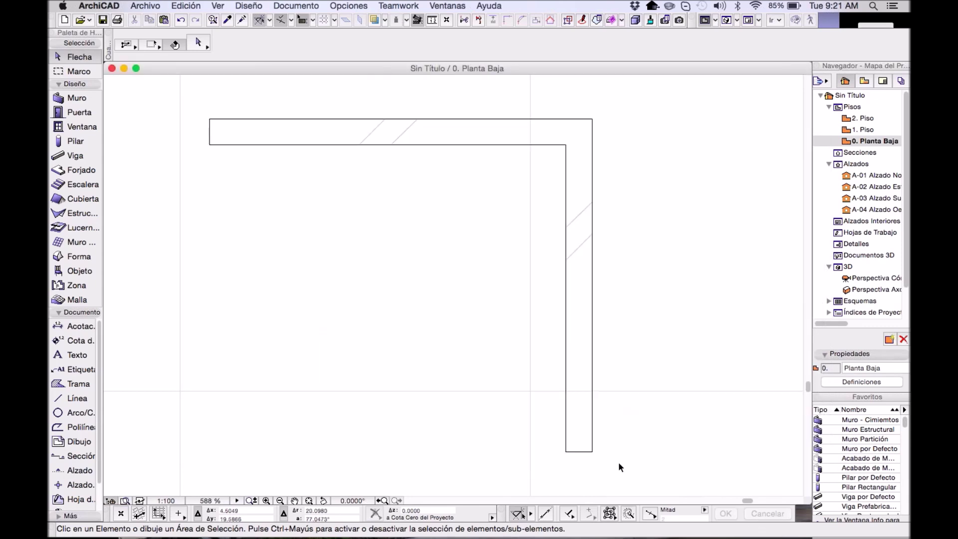
- Stretch the horizontal wall's left end to just right of the A-04 elevation line, and deselect the wall
{"action": "scroll", "coordinate": [390, 178], "scroll_direction": "down", "scroll_amount": 5}
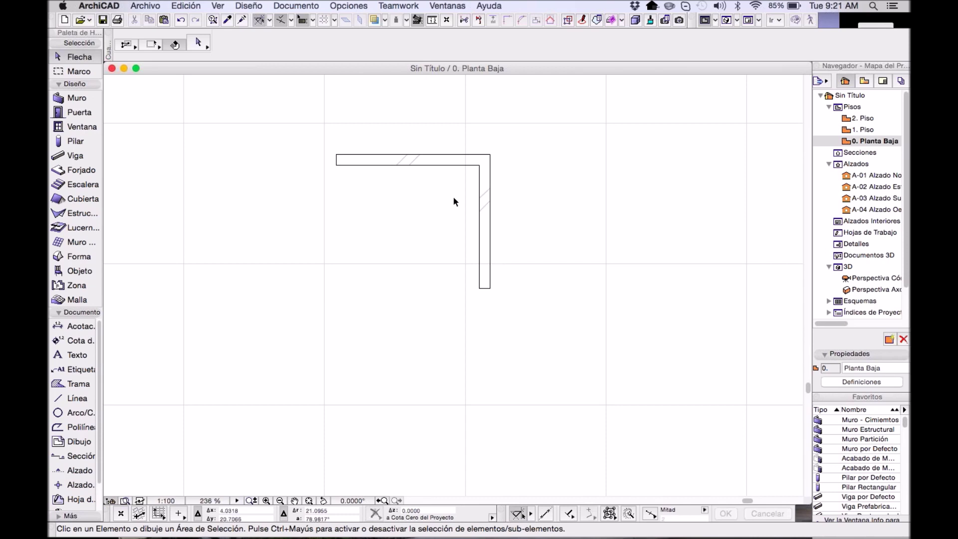
{"action": "left_click", "coordinate": [407, 161]}
{"action": "left_click", "coordinate": [336, 164]}
{"action": "scroll", "coordinate": [392, 172], "scroll_direction": "down", "scroll_amount": 5}
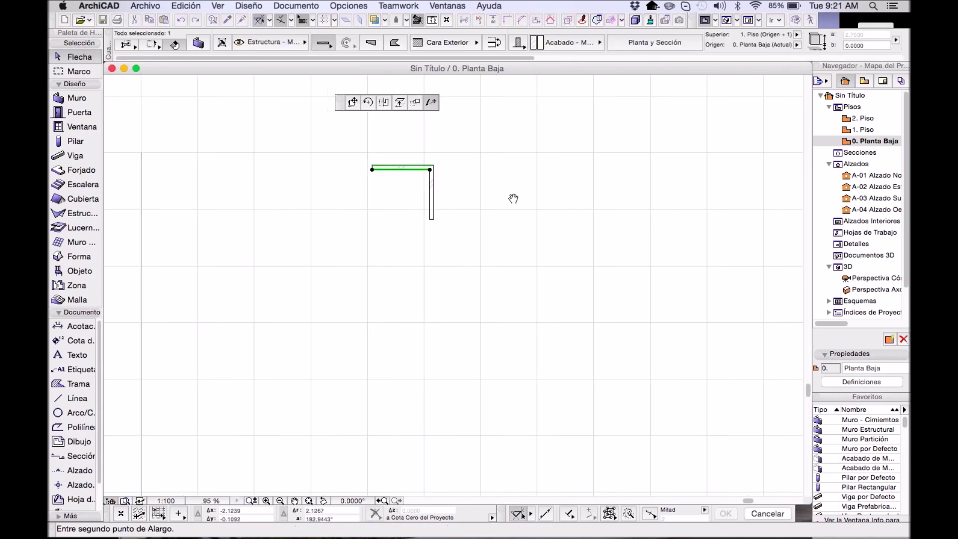
{"action": "scroll", "coordinate": [533, 215], "scroll_direction": "left", "scroll_amount": 10}
{"action": "left_click", "coordinate": [480, 222]}
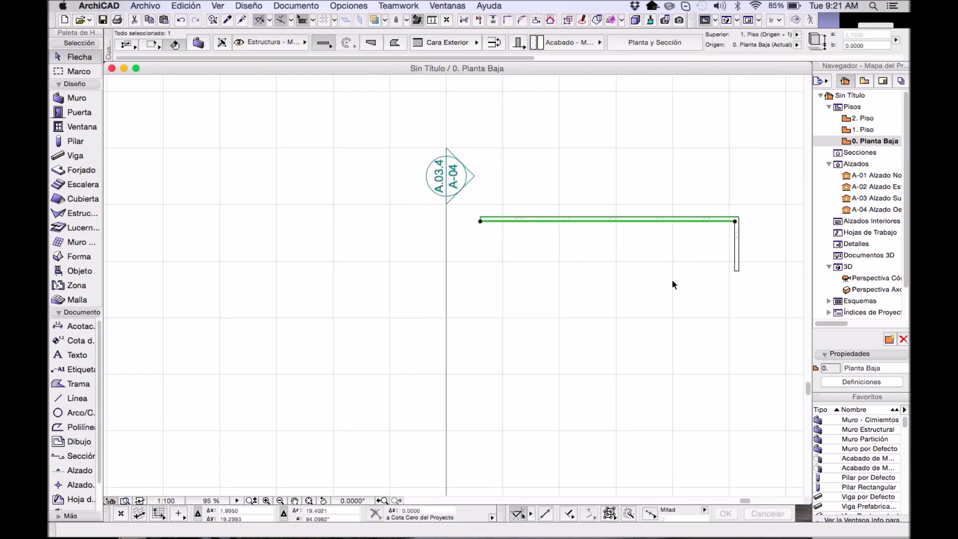
{"action": "left_click", "coordinate": [672, 279]}
- Stretch the vertical wall's lower end straight down to more than three times its length, and deselect the wall
{"action": "scroll", "coordinate": [740, 231], "scroll_direction": "up", "scroll_amount": 5}
{"action": "middle_click_drag", "start_coordinate": [670, 235], "coordinate": [637, 229]}
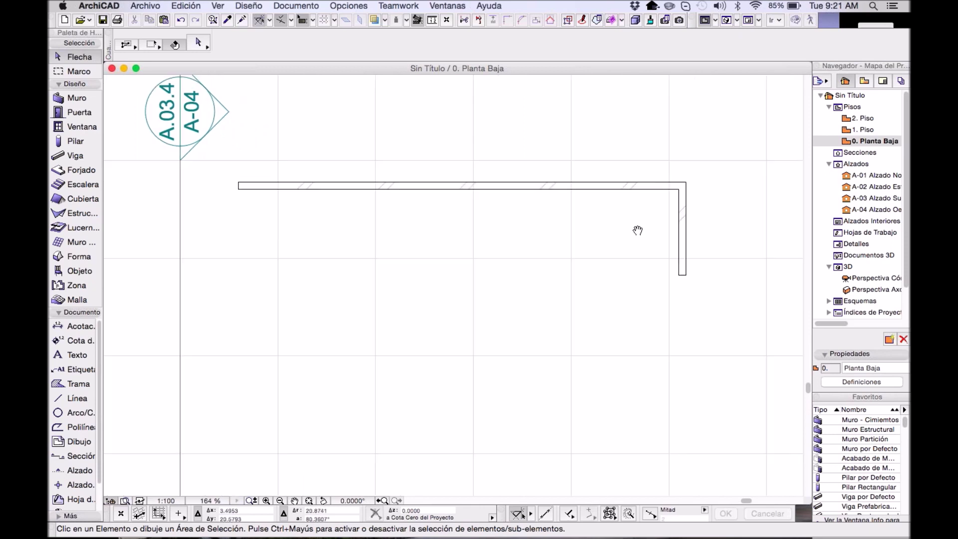
{"action": "left_click", "coordinate": [675, 265]}
{"action": "left_click", "coordinate": [670, 273]}
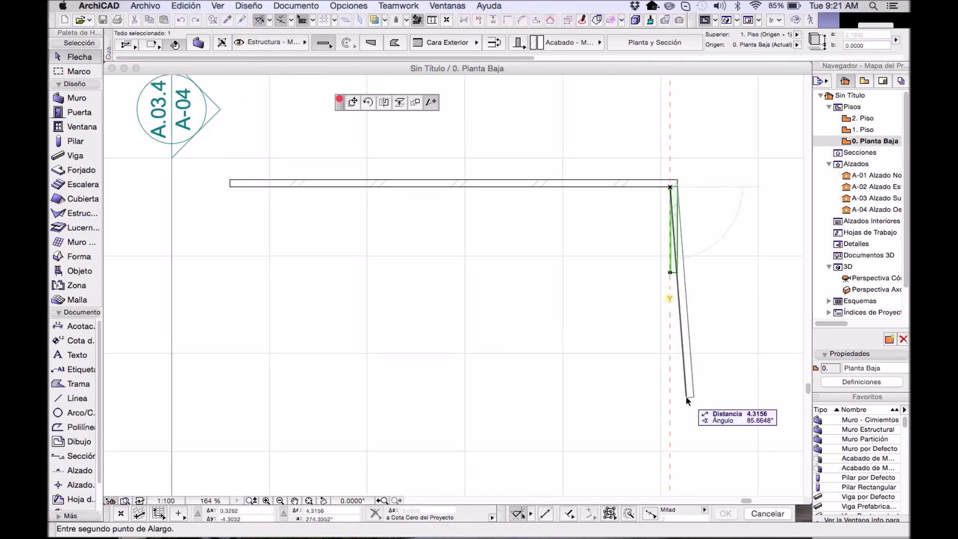
{"action": "scroll", "coordinate": [679, 355], "scroll_direction": "down", "scroll_amount": 5}
{"action": "left_click", "coordinate": [669, 357]}
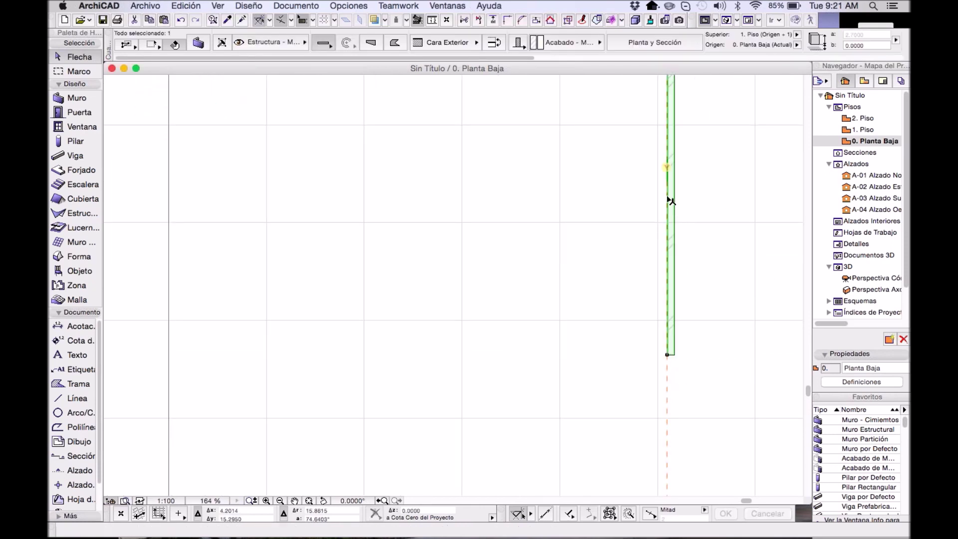
{"action": "scroll", "coordinate": [679, 214], "scroll_direction": "up", "scroll_amount": 4}
{"action": "left_click", "coordinate": [701, 199]}
{"action": "middle_click_drag", "start_coordinate": [702, 205], "coordinate": [715, 215]}
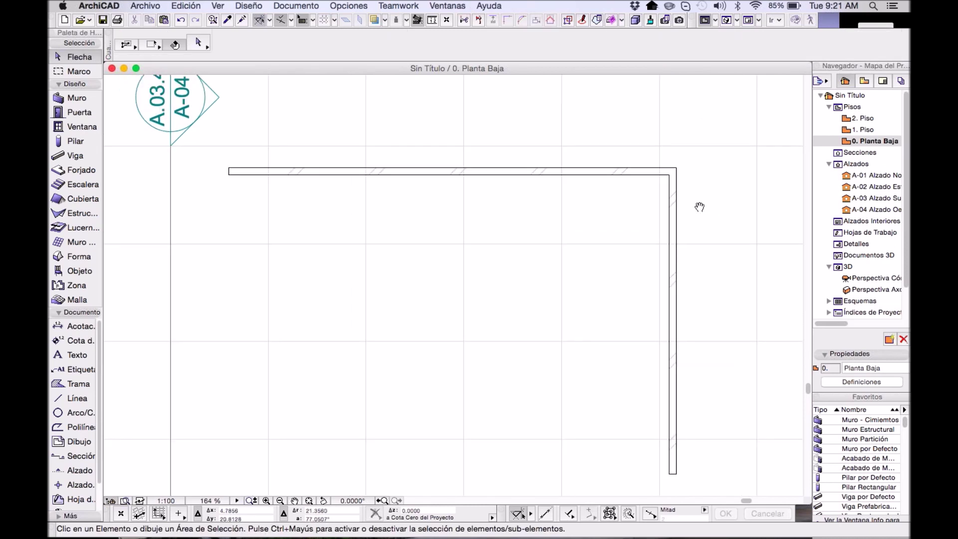
{"action": "scroll", "coordinate": [697, 205], "scroll_direction": "down", "scroll_amount": 1}
{"action": "scroll", "coordinate": [698, 206], "scroll_direction": "right", "scroll_amount": 1}
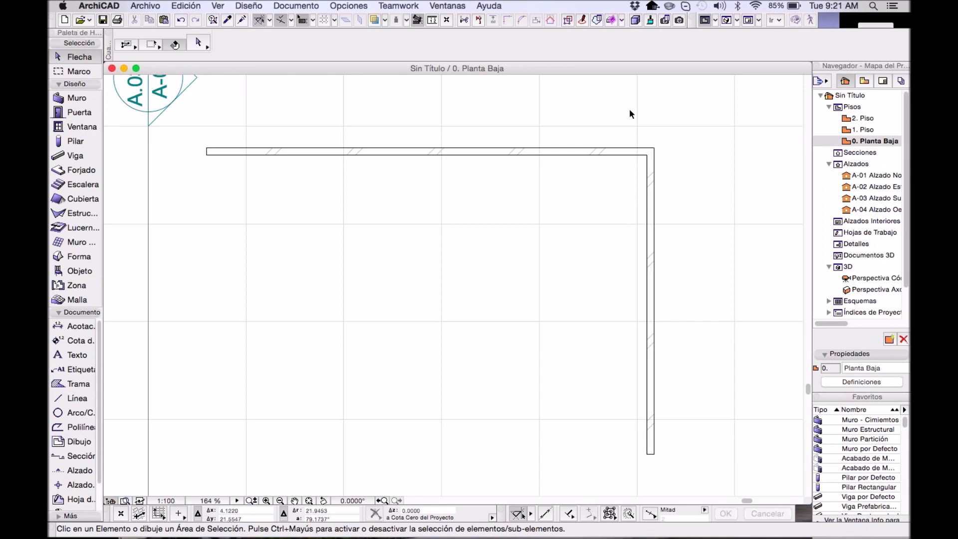
- Delete both Acabado - Mármol walls from the ground floor plan
{"action": "scroll", "coordinate": [668, 206], "scroll_direction": "down", "scroll_amount": 5}
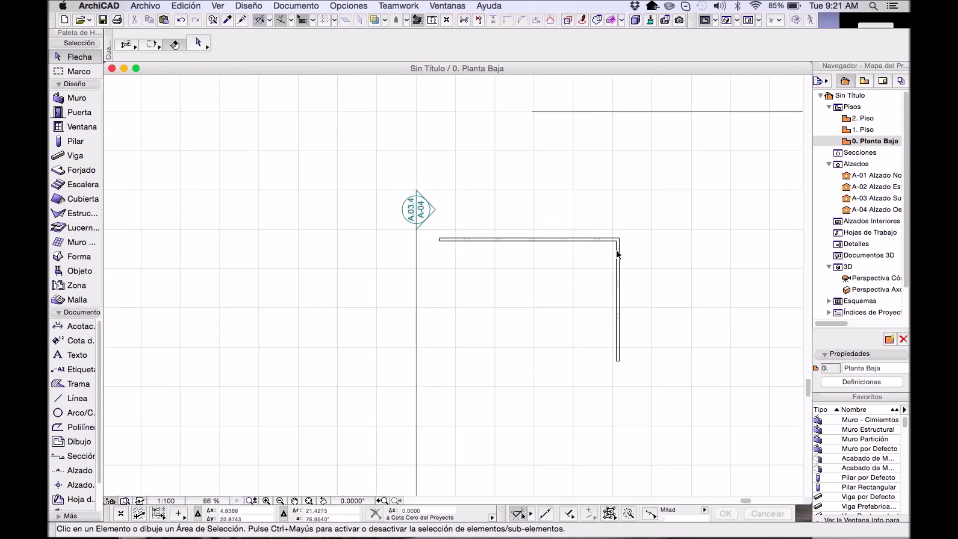
{"action": "scroll", "coordinate": [617, 254], "scroll_direction": "right", "scroll_amount": 3}
{"action": "left_click", "coordinate": [555, 235]}
{"action": "left_click", "coordinate": [541, 261]}
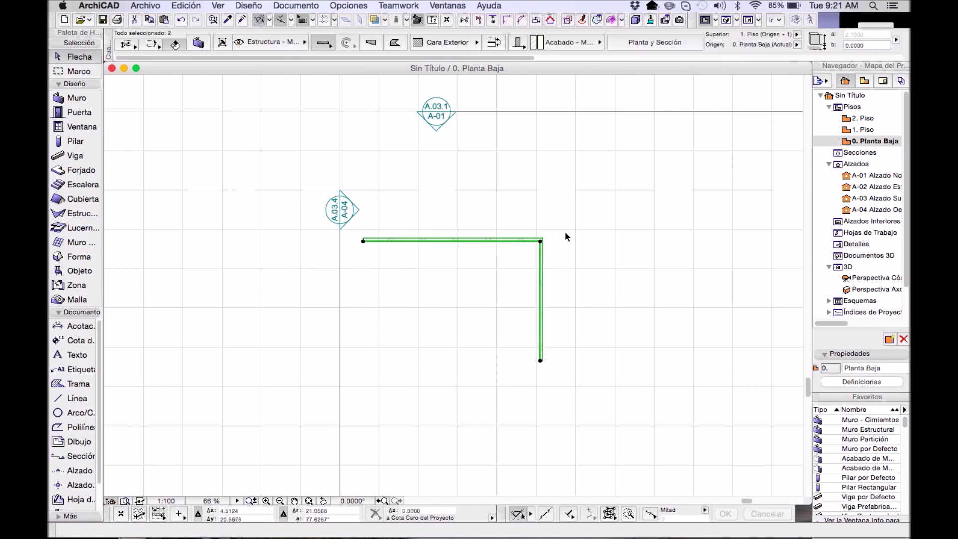
{"action": "key", "text": "Delete"}
{"action": "scroll", "coordinate": [579, 167], "scroll_direction": "up", "scroll_amount": 1}
{"action": "scroll", "coordinate": [241, 122], "scroll_direction": "up", "scroll_amount": 1}
{"action": "scroll", "coordinate": [241, 121], "scroll_direction": "right", "scroll_amount": 3}
{"action": "scroll", "coordinate": [233, 156], "scroll_direction": "up", "scroll_amount": 1}
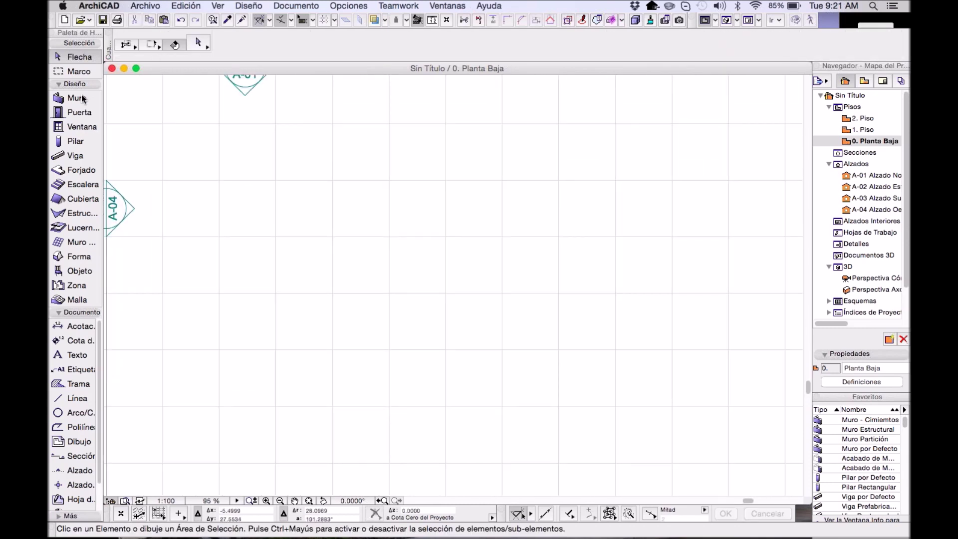
- Activate the Wall tool, then open the Materiales de Construcción settings and display the Acero - Inoxidable material
{"action": "left_click", "coordinate": [78, 98]}
{"action": "left_click", "coordinate": [349, 6]}
{"action": "mouse_move", "coordinate": [399, 20]}
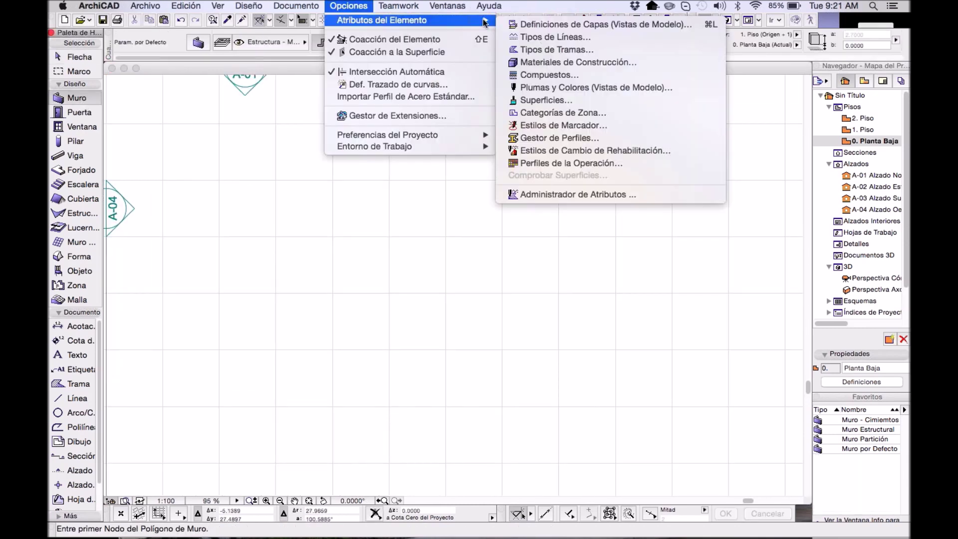
{"action": "left_click", "coordinate": [526, 63]}
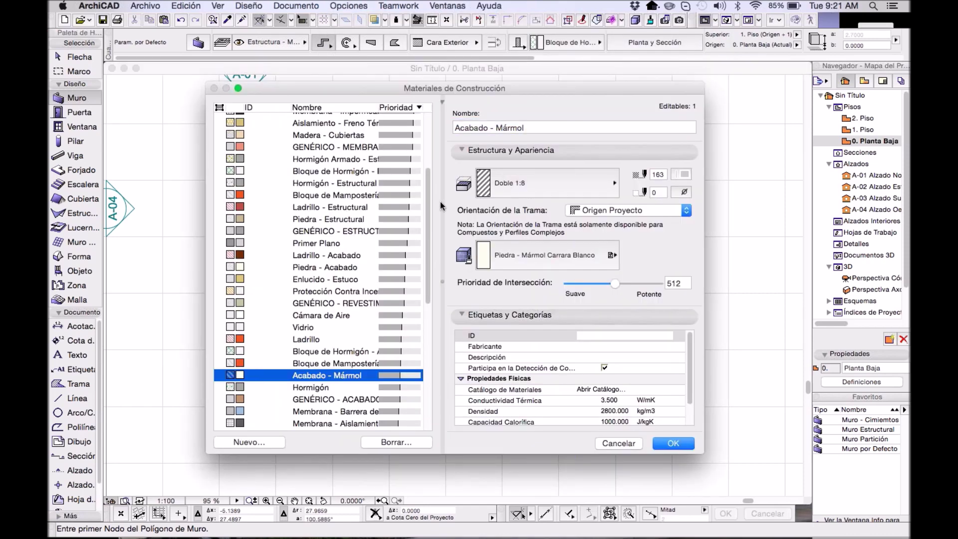
{"action": "left_click", "coordinate": [425, 124]}
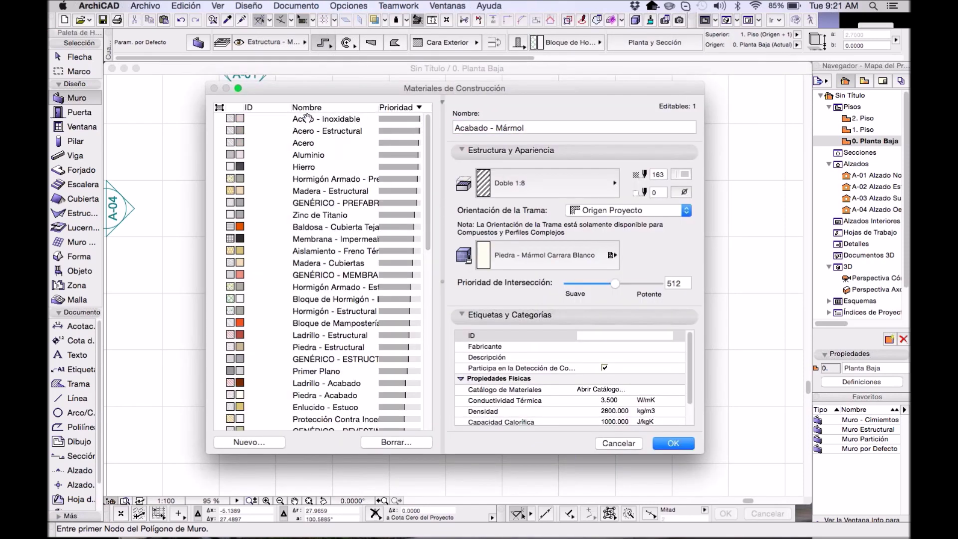
{"action": "left_click", "coordinate": [307, 118]}
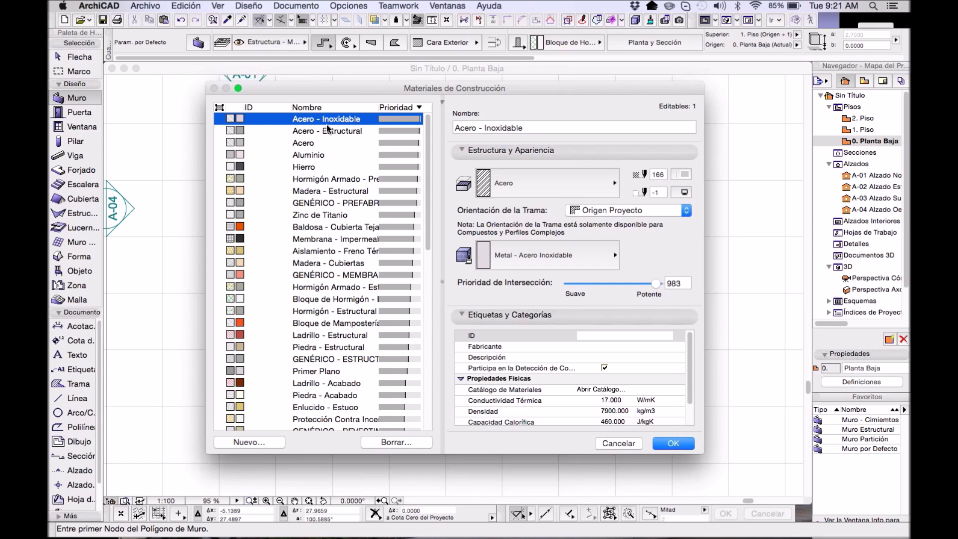
- Close the building materials settings and set the default wall's building material to Acero - Inoxidable
{"action": "left_click", "coordinate": [623, 446]}
{"action": "double_click", "coordinate": [79, 99]}
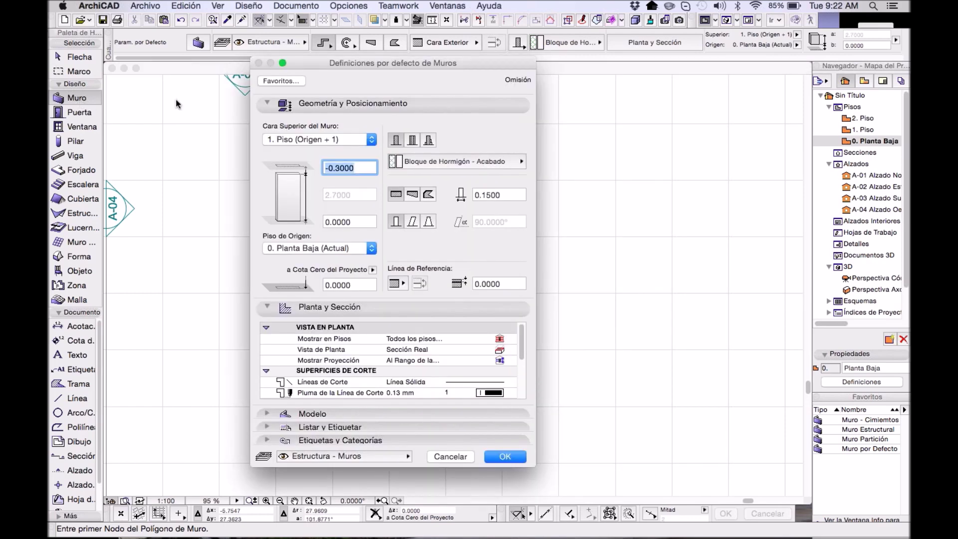
{"action": "left_click_drag", "start_coordinate": [353, 62], "coordinate": [426, 88]}
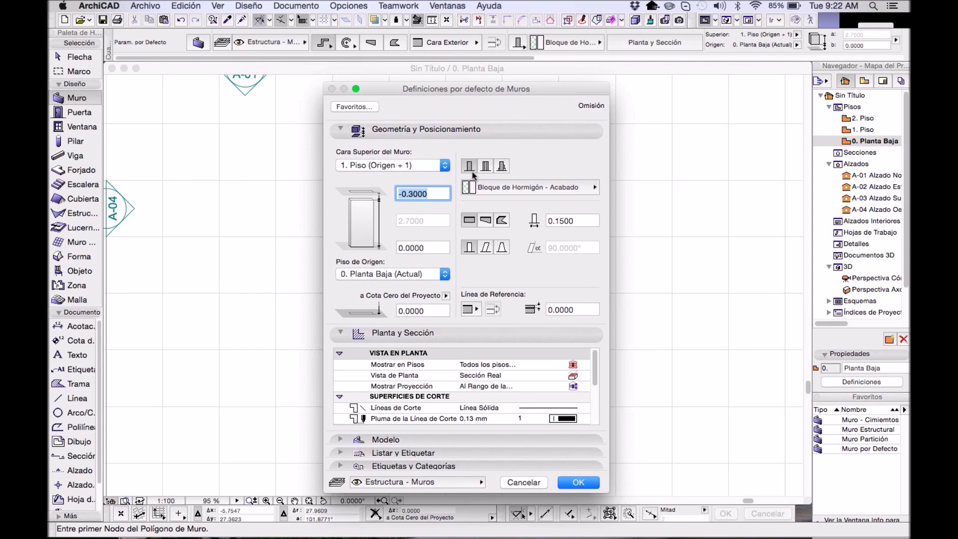
{"action": "left_click", "coordinate": [484, 188]}
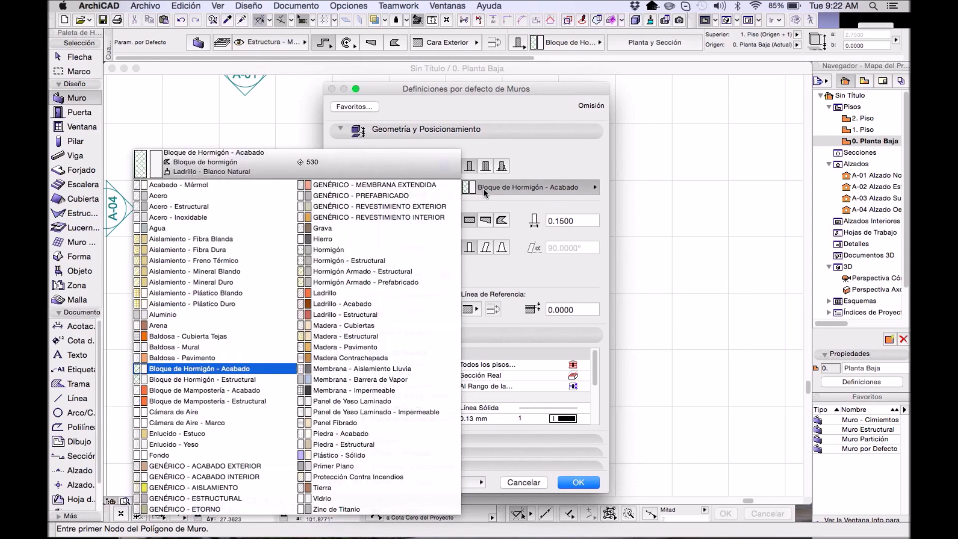
{"action": "left_click", "coordinate": [250, 217]}
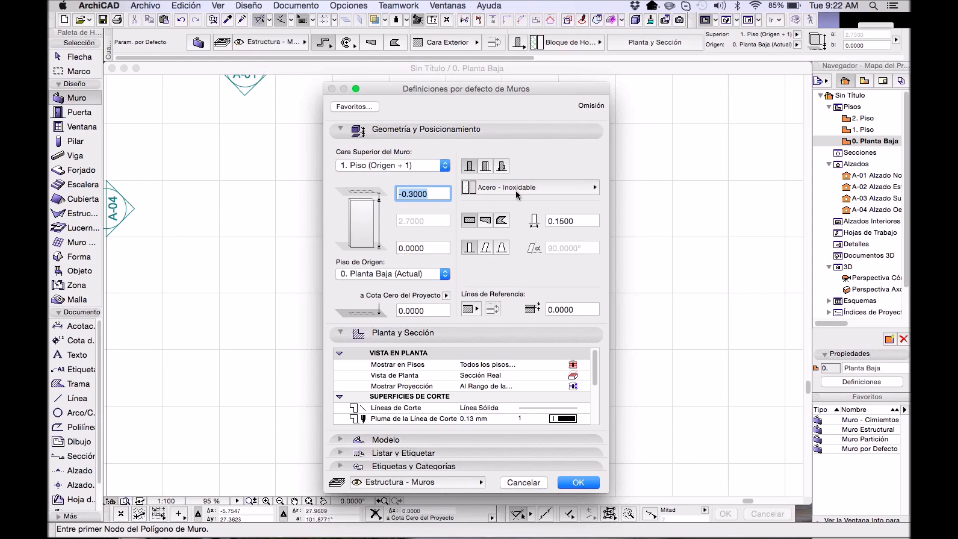
{"action": "left_click", "coordinate": [592, 484]}
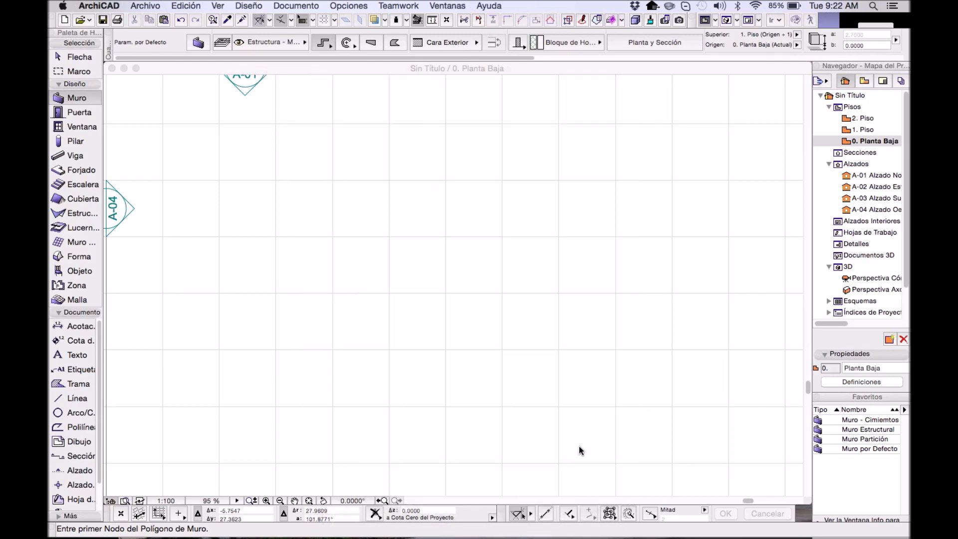
- Switch the wall geometry method to single straight walls and draw a vertical Acero - Inoxidable wall about 4.03 m long
{"action": "left_click", "coordinate": [326, 47]}
{"action": "left_click", "coordinate": [330, 50]}
{"action": "scroll", "coordinate": [513, 227], "scroll_direction": "down", "scroll_amount": 2}
{"action": "left_click", "coordinate": [487, 193]}
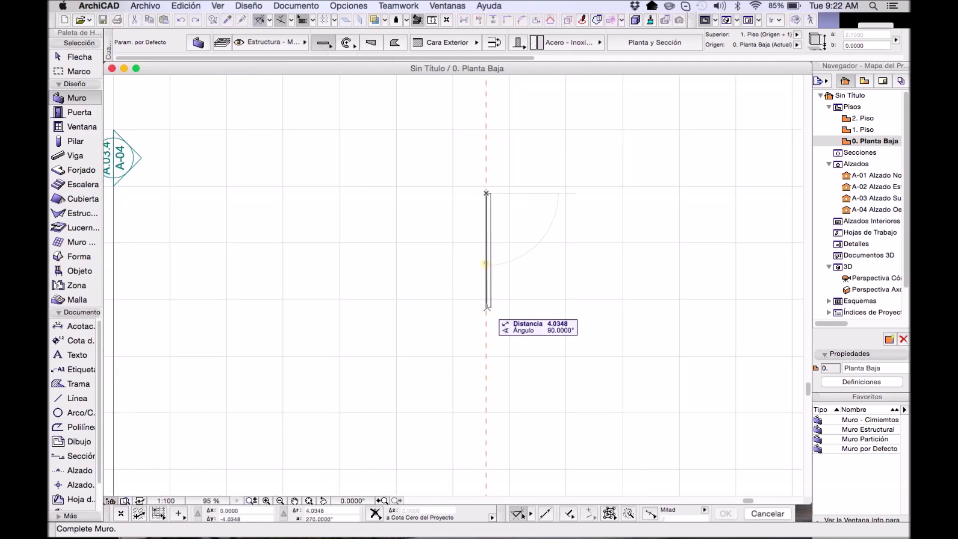
{"action": "scroll", "coordinate": [487, 308], "scroll_direction": "up", "scroll_amount": 4}
{"action": "left_click", "coordinate": [488, 310]}
- Draw a horizontal Acero - Inoxidable wall about 3.5 m long across the middle of the vertical wall
{"action": "middle_click_drag", "start_coordinate": [539, 284], "coordinate": [550, 285]}
{"action": "scroll", "coordinate": [549, 285], "scroll_direction": "down", "scroll_amount": 2}
{"action": "left_click", "coordinate": [388, 286]}
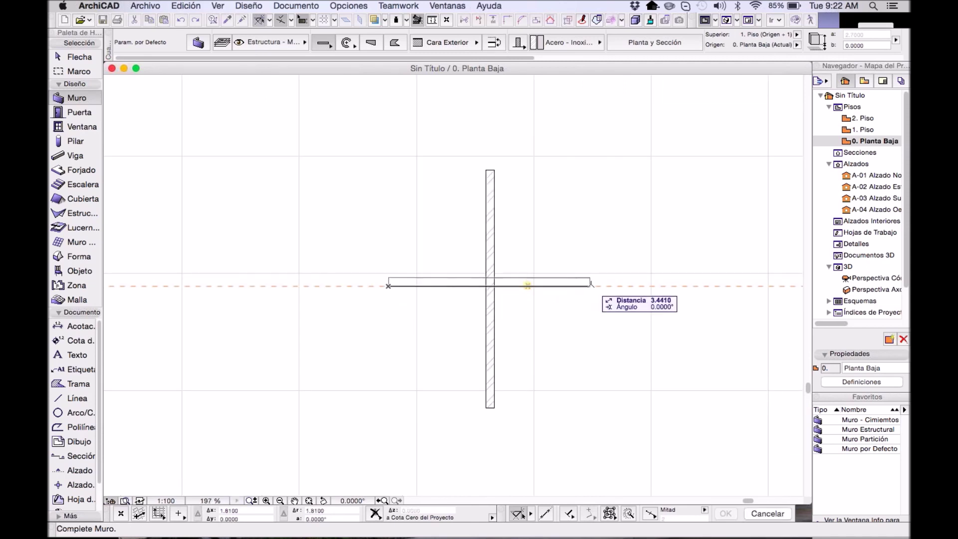
{"action": "left_click", "coordinate": [596, 286]}
- Examine up close how the fills of the two Acero - Inoxidable walls join at their crossing
{"action": "scroll", "coordinate": [494, 282], "scroll_direction": "up", "scroll_amount": 4}
{"action": "scroll", "coordinate": [489, 272], "scroll_direction": "down", "scroll_amount": 2}
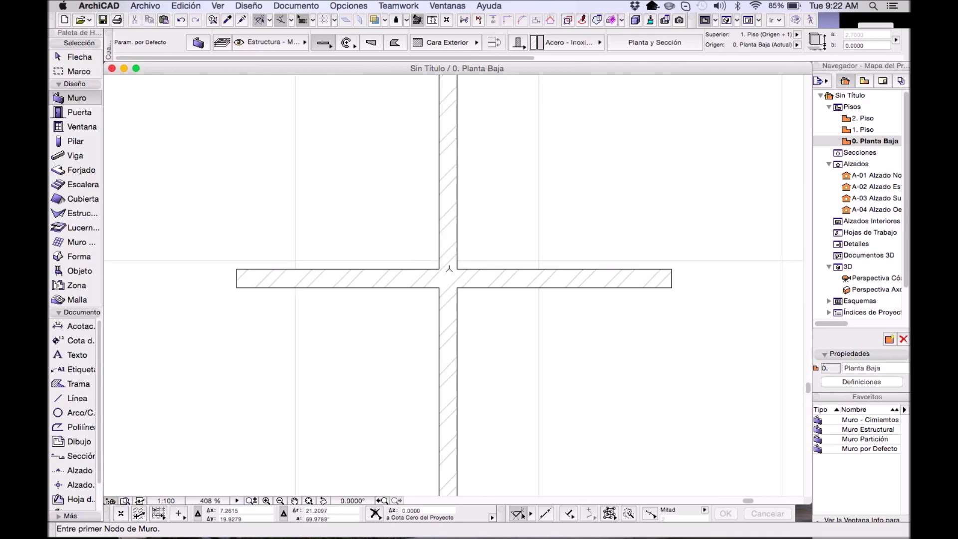
{"action": "scroll", "coordinate": [449, 269], "scroll_direction": "up", "scroll_amount": 3}
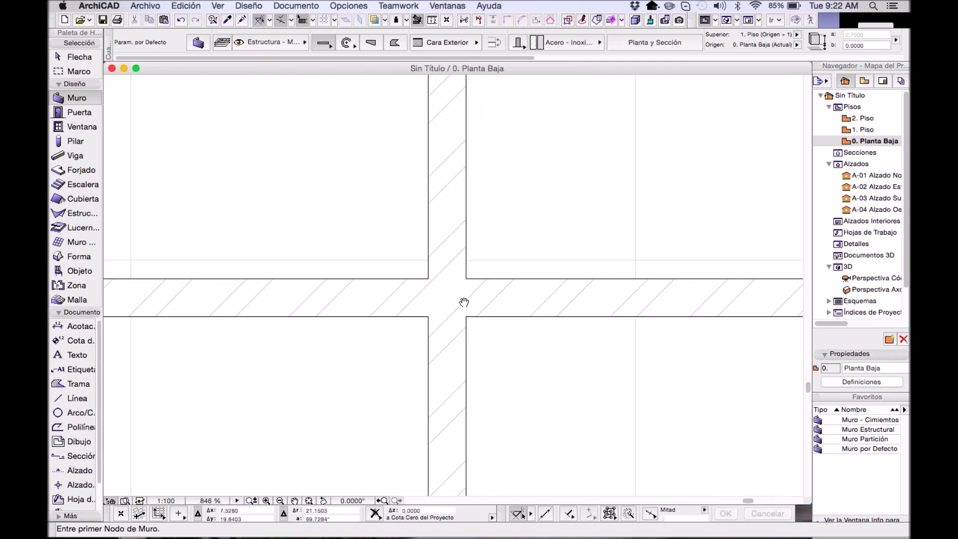
{"action": "middle_click_drag", "start_coordinate": [464, 302], "coordinate": [443, 293]}
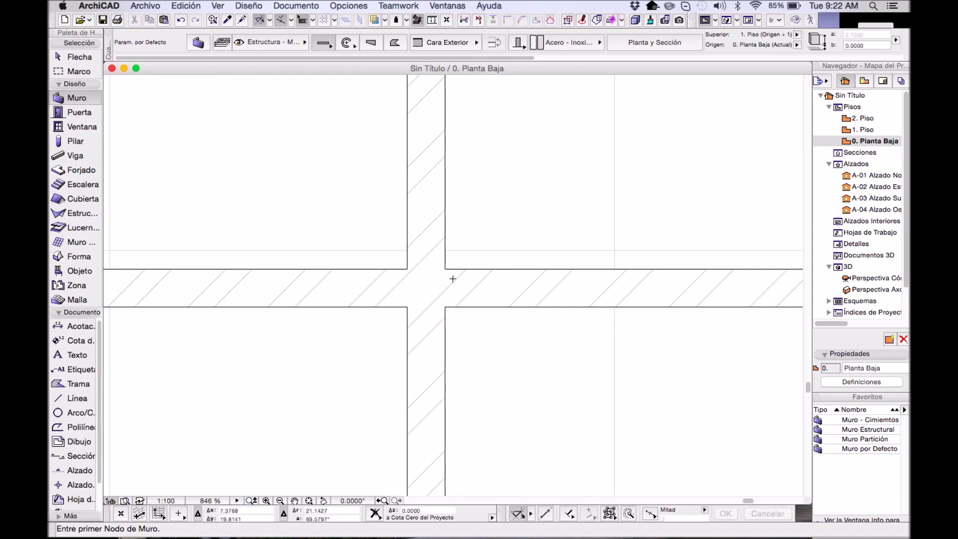
{"action": "scroll", "coordinate": [466, 301], "scroll_direction": "down", "scroll_amount": 3}
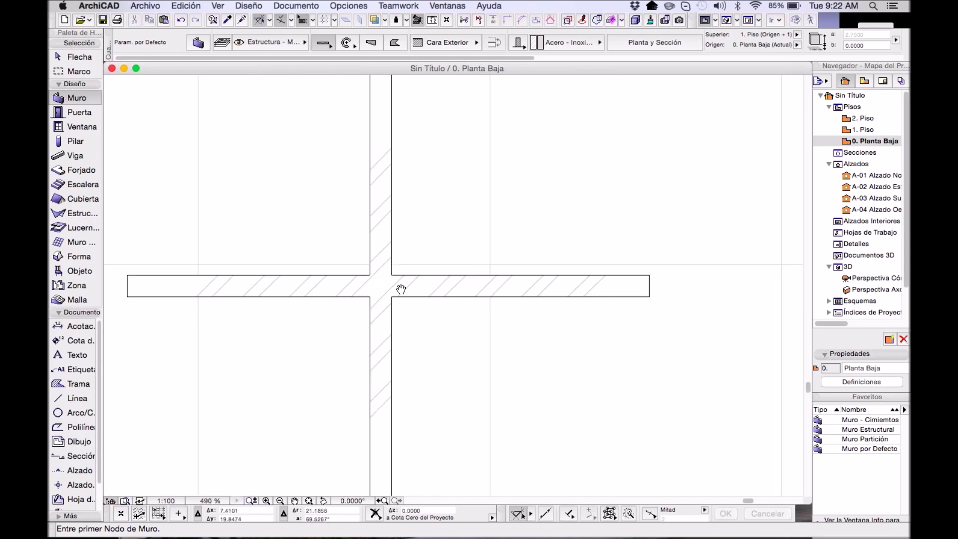
{"action": "middle_click_drag", "start_coordinate": [446, 278], "coordinate": [420, 282]}
{"action": "middle_click_drag", "start_coordinate": [426, 241], "coordinate": [388, 241]}
- Set the wall material to Bloque de Hormigón - Acabado and draw a vertical wall to the right of the steel walls
{"action": "left_click", "coordinate": [546, 42]}
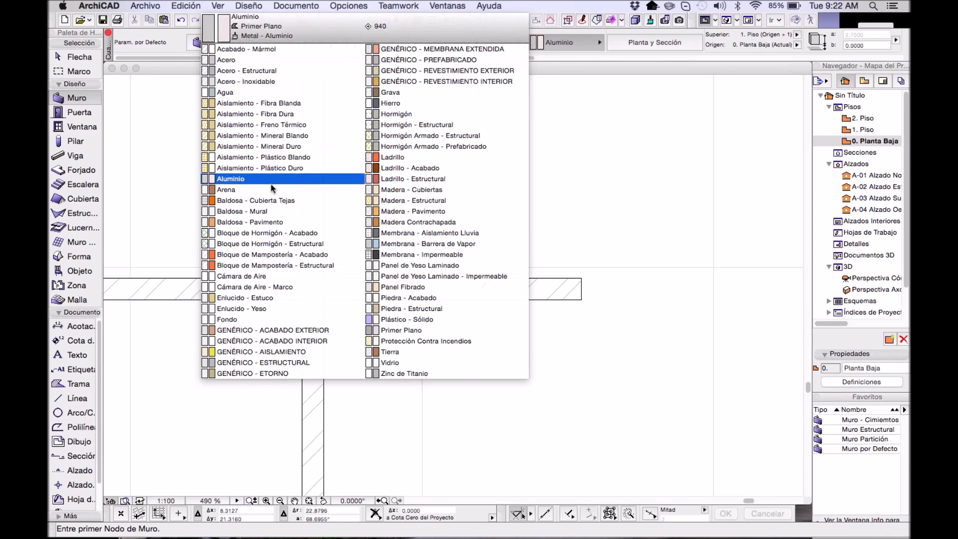
{"action": "left_click", "coordinate": [268, 239]}
{"action": "scroll", "coordinate": [491, 256], "scroll_direction": "right", "scroll_amount": 5}
{"action": "scroll", "coordinate": [492, 257], "scroll_direction": "down", "scroll_amount": 2}
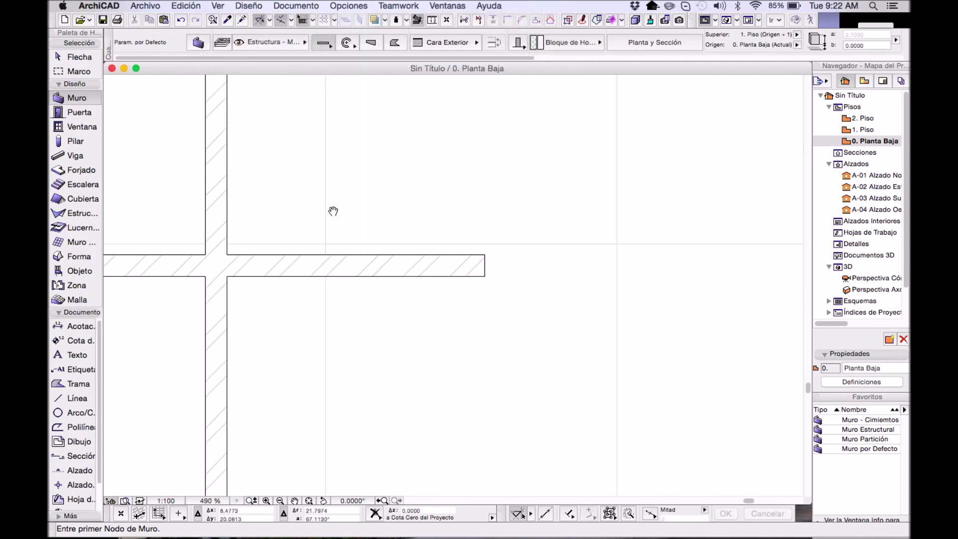
{"action": "left_click", "coordinate": [619, 138]}
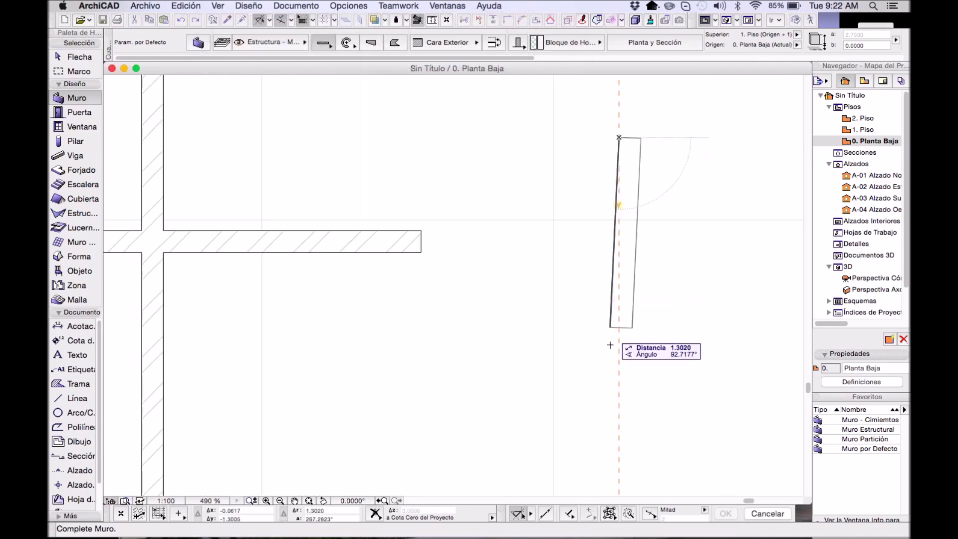
{"action": "left_click", "coordinate": [619, 423]}
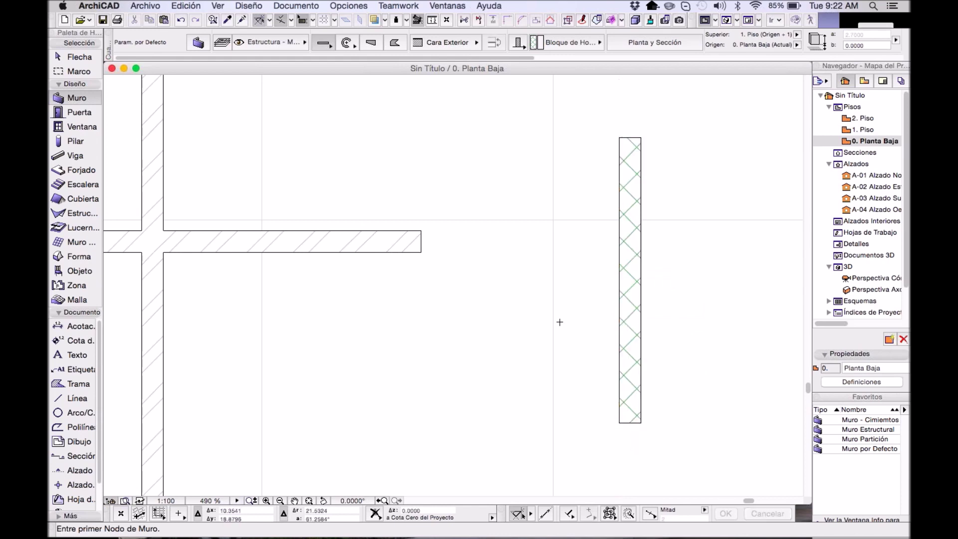
- Draw a horizontal Bloque de Hormigón - Acabado wall across the vertical block wall and check their crossing
{"action": "left_click", "coordinate": [491, 281]}
{"action": "left_click", "coordinate": [766, 280]}
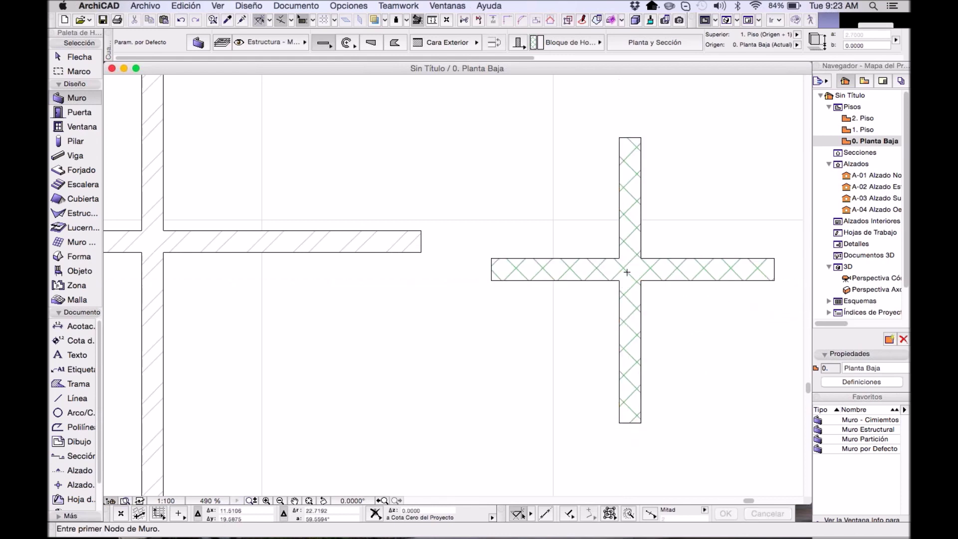
{"action": "scroll", "coordinate": [619, 267], "scroll_direction": "up", "scroll_amount": 4}
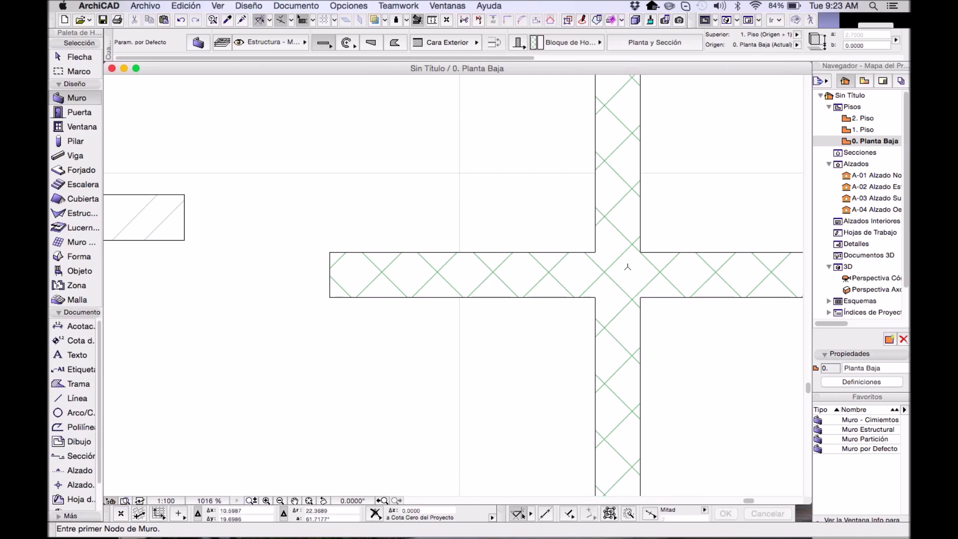
{"action": "scroll", "coordinate": [620, 261], "scroll_direction": "down", "scroll_amount": 3}
{"action": "scroll", "coordinate": [599, 257], "scroll_direction": "left", "scroll_amount": 5}
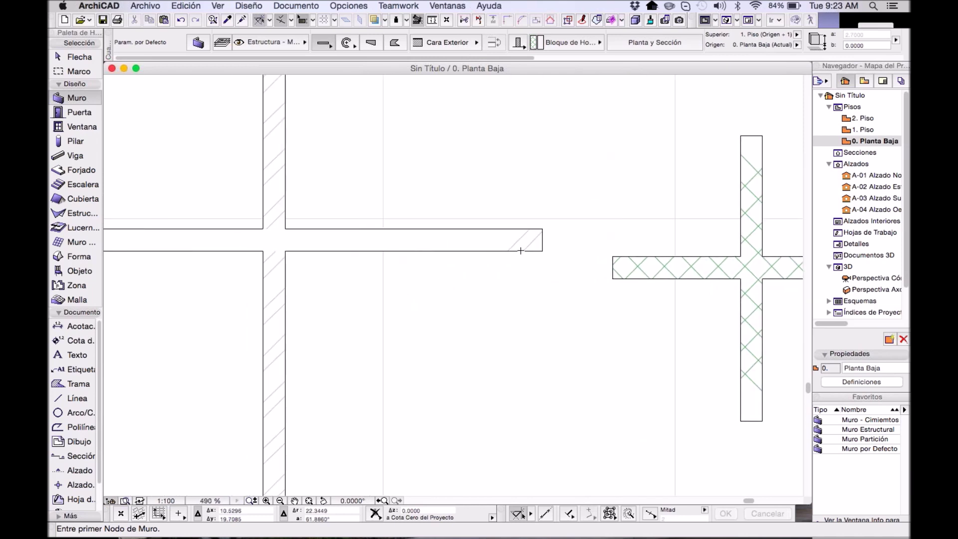
- Draw a vertical Bloque de Hormigón - Acabado wall about 1.70 m long across the horizontal steel wall's right arm, and inspect the intersection
{"action": "left_click", "coordinate": [468, 143]}
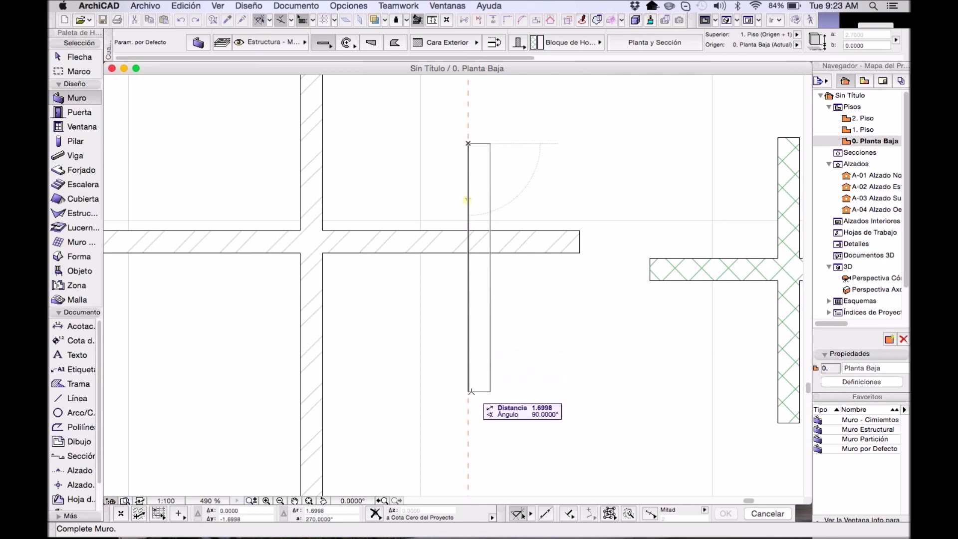
{"action": "left_click", "coordinate": [468, 392]}
{"action": "scroll", "coordinate": [474, 212], "scroll_direction": "up", "scroll_amount": 5}
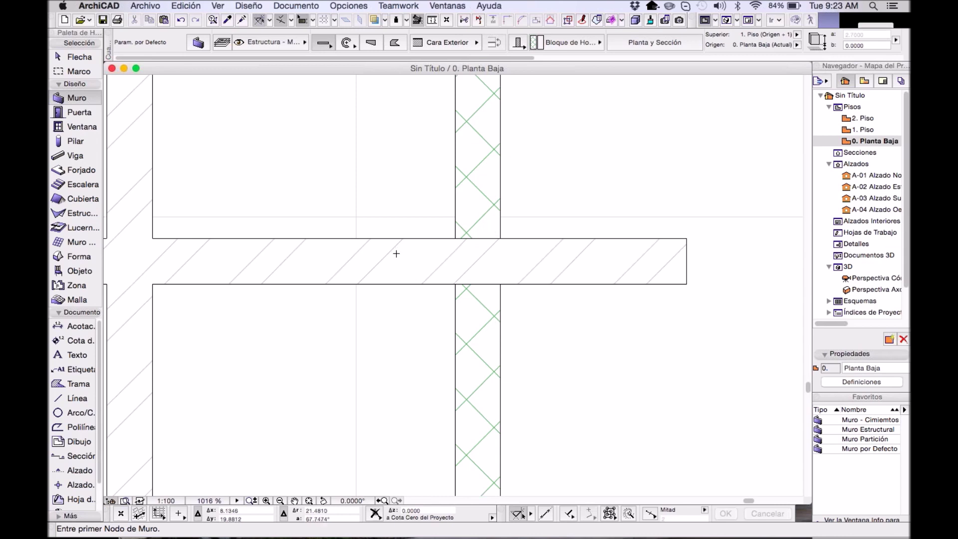
{"action": "scroll", "coordinate": [547, 259], "scroll_direction": "down", "scroll_amount": 3}
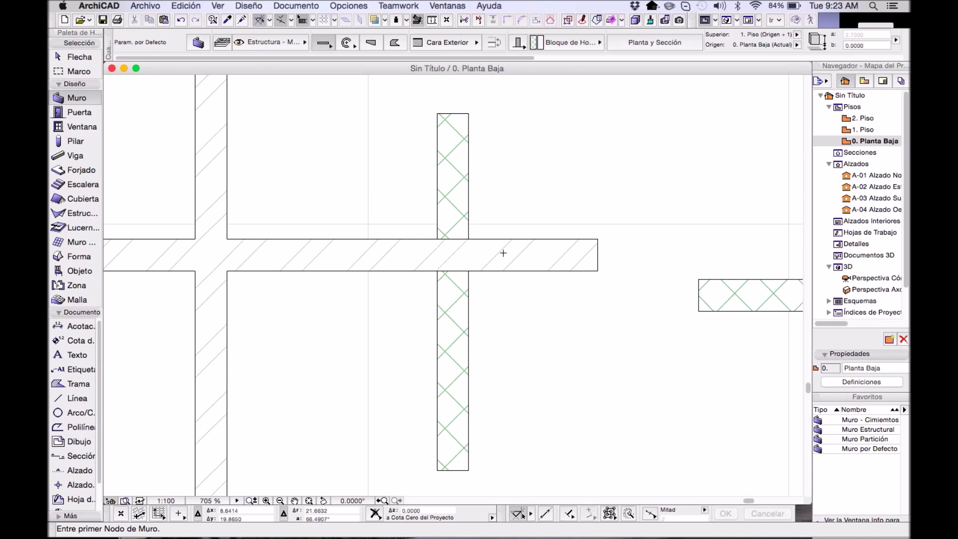
{"action": "middle_click_drag", "start_coordinate": [458, 255], "coordinate": [487, 257]}
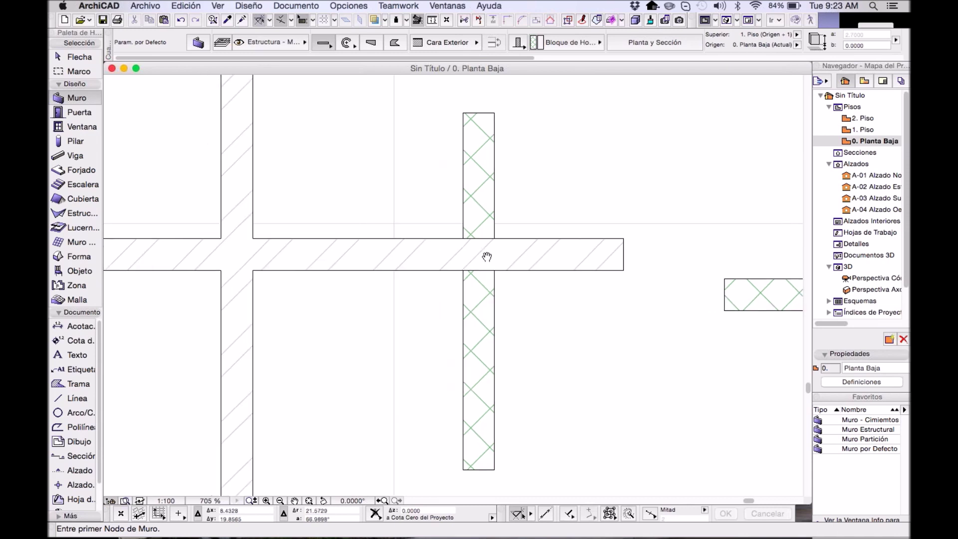
- Stretch both ends of the block wall crossing the steel wall to about the vertical steel wall's length, and deselect it
{"action": "left_click", "coordinate": [490, 200], "text": "shift"}
{"action": "scroll", "coordinate": [489, 199], "scroll_direction": "down", "scroll_amount": 3}
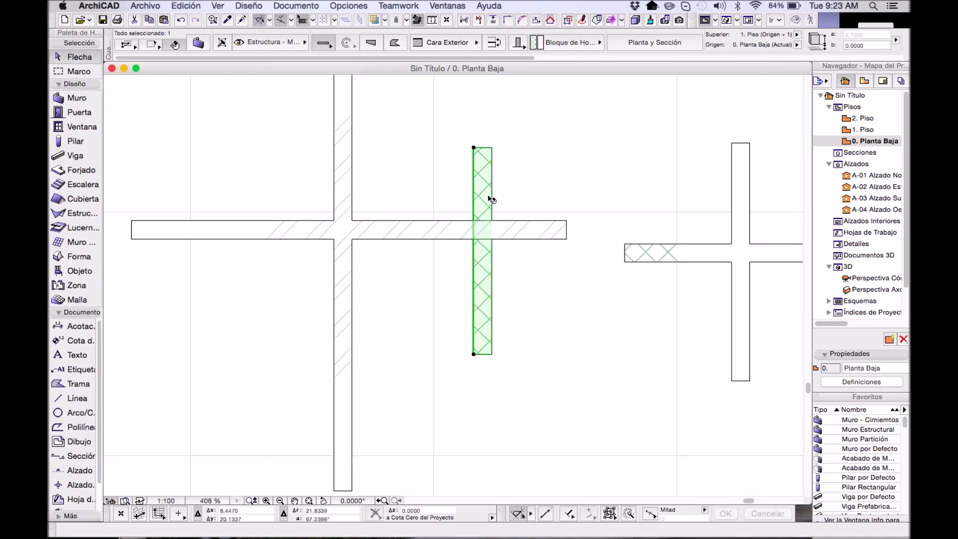
{"action": "scroll", "coordinate": [490, 195], "scroll_direction": "down", "scroll_amount": 3}
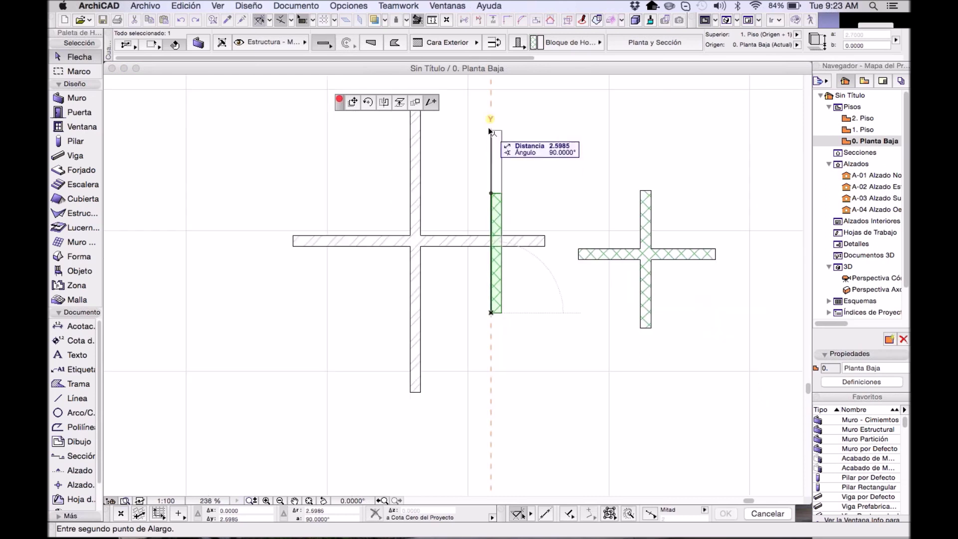
{"action": "left_click", "coordinate": [491, 105]}
{"action": "left_click", "coordinate": [491, 313]}
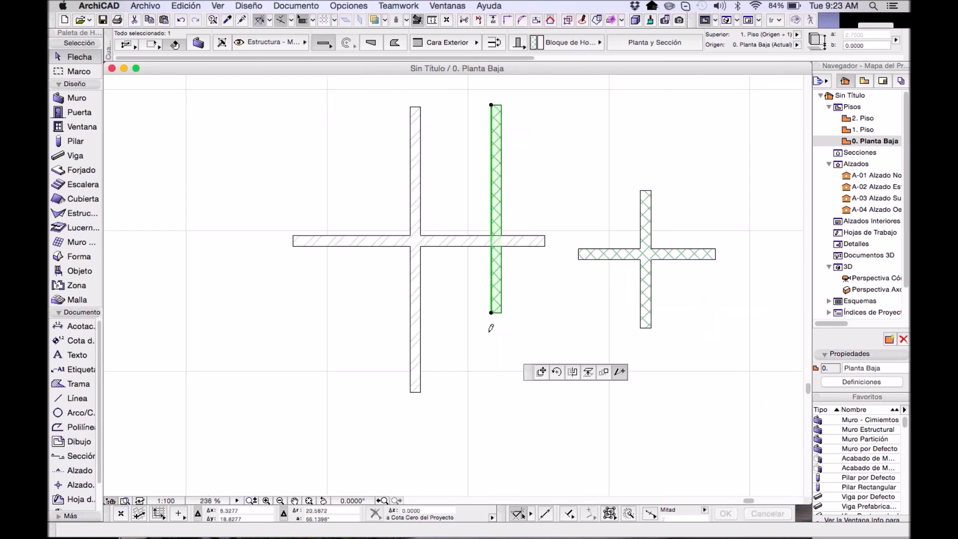
{"action": "left_click", "coordinate": [491, 393]}
{"action": "left_click", "coordinate": [524, 283]}
{"action": "scroll", "coordinate": [481, 285], "scroll_direction": "up", "scroll_amount": 4}
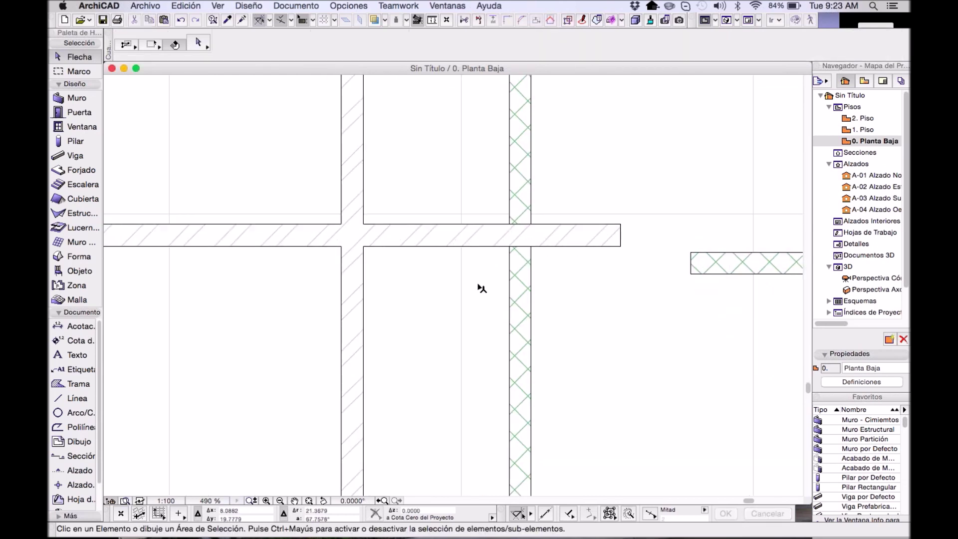
- Show the two steel walls and the block wall crossing them in 3D, and inspect their intersections from above
{"action": "left_click_drag", "start_coordinate": [569, 323], "coordinate": [298, 219]}
{"action": "key", "text": "F5"}
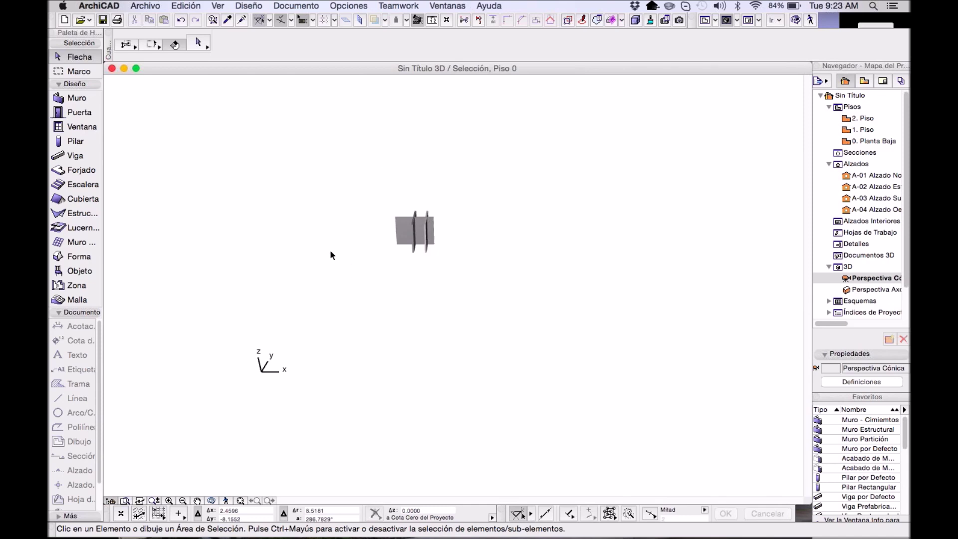
{"action": "scroll", "coordinate": [514, 278], "scroll_direction": "up", "scroll_amount": 10}
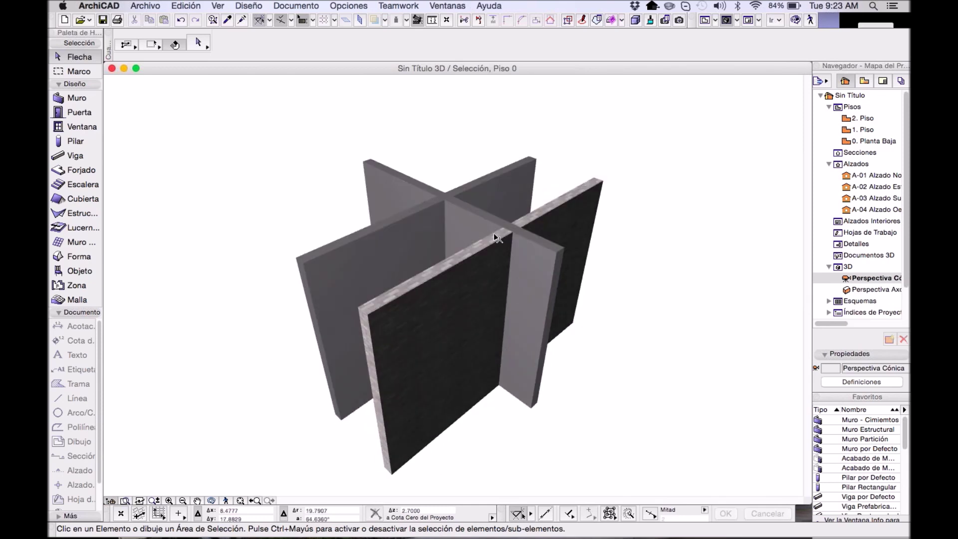
{"action": "scroll", "coordinate": [498, 237], "scroll_direction": "up", "scroll_amount": 5}
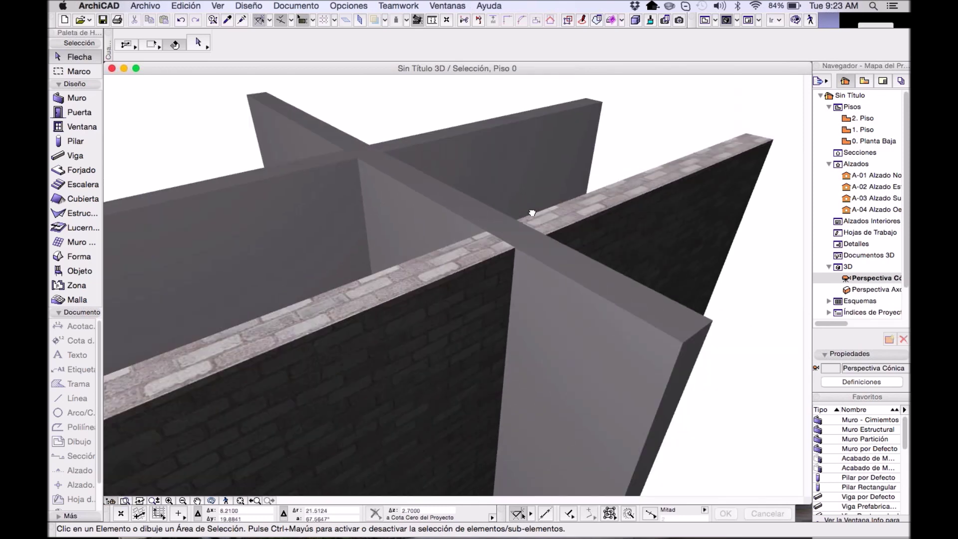
{"action": "scroll", "coordinate": [532, 213], "scroll_direction": "down", "scroll_amount": 1}
- Isolate the Bloque de Hormigón - Acabado wall in 3D and examine where the steel wall cuts through it
{"action": "left_click", "coordinate": [506, 201]}
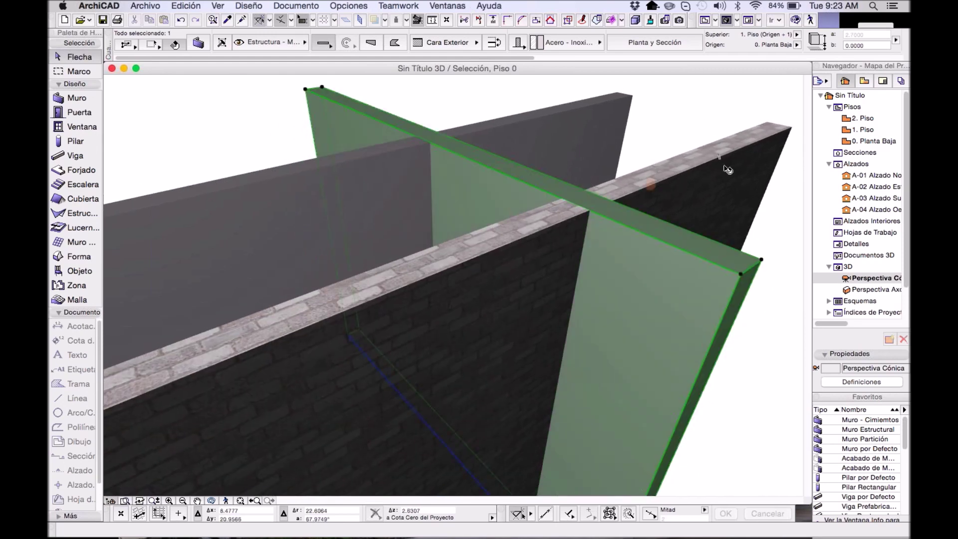
{"action": "left_click", "coordinate": [718, 186]}
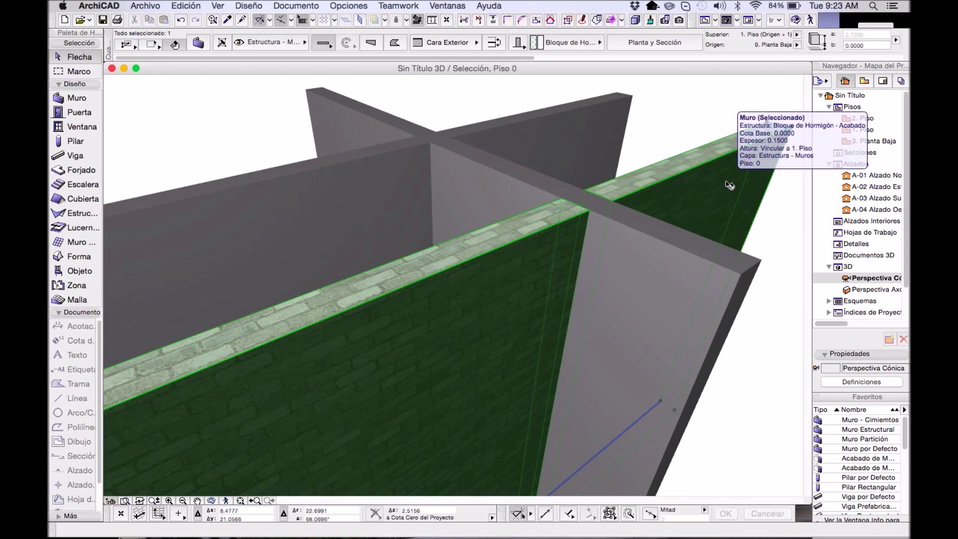
{"action": "middle_click_drag", "start_coordinate": [685, 109], "coordinate": [665, 110], "text": "shift"}
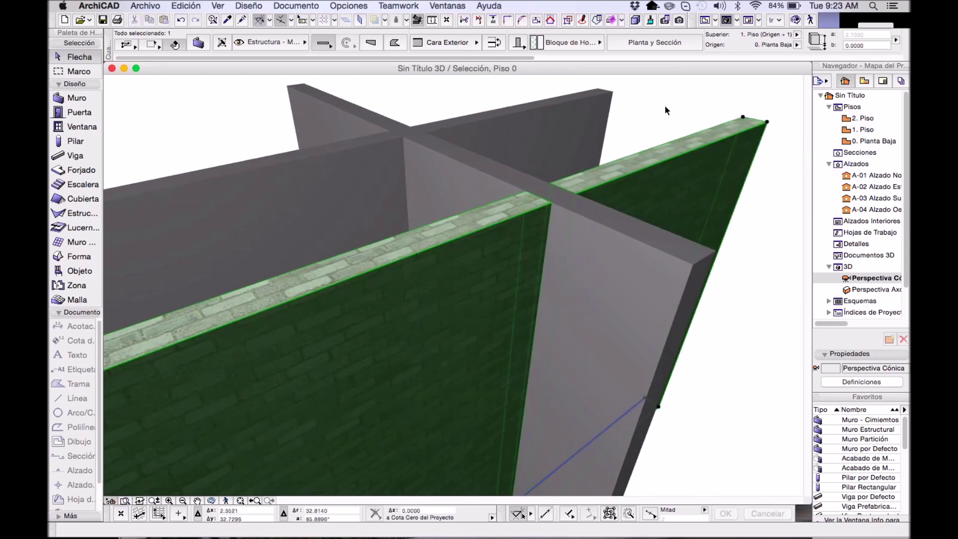
{"action": "key", "text": "F5"}
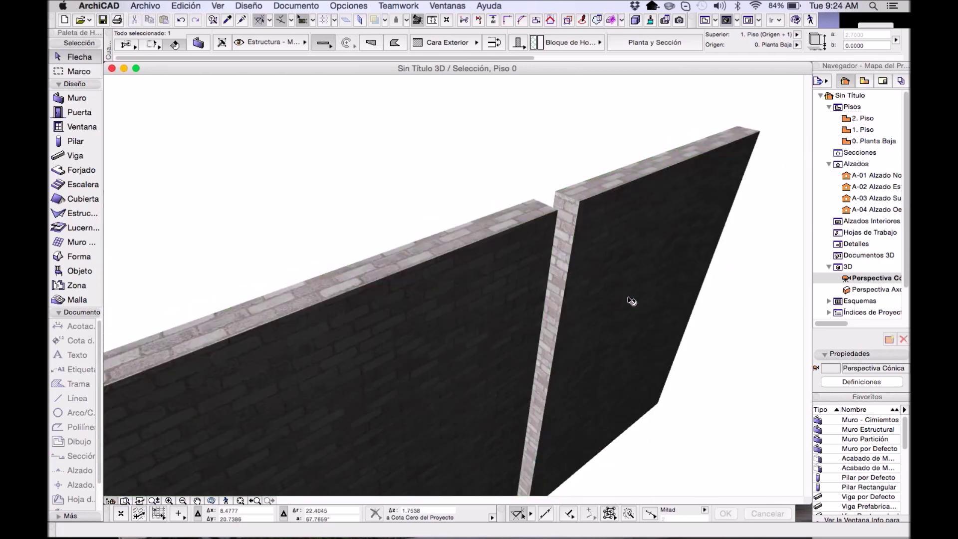
{"action": "middle_click_drag", "start_coordinate": [599, 264], "coordinate": [525, 434], "text": "shift"}
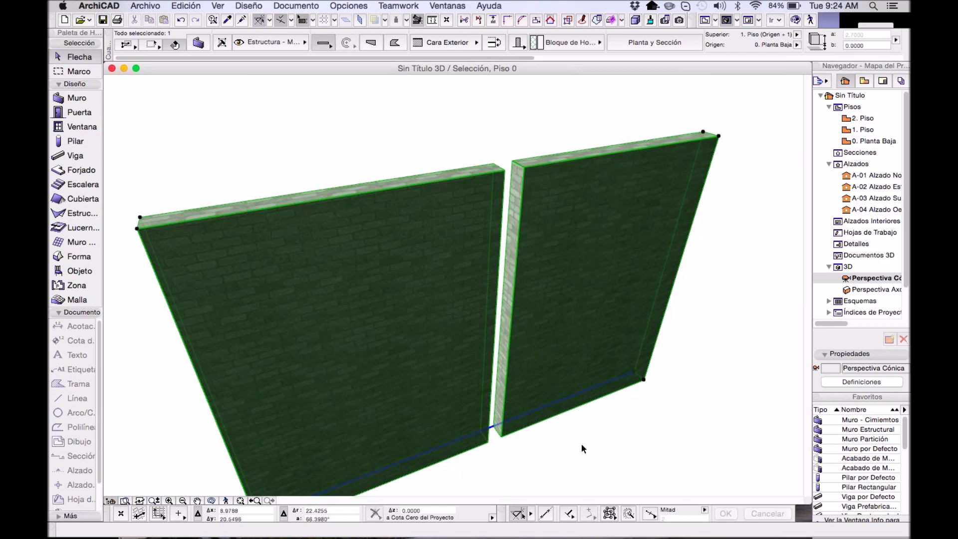
{"action": "middle_click_drag", "start_coordinate": [575, 424], "coordinate": [583, 423], "text": "shift"}
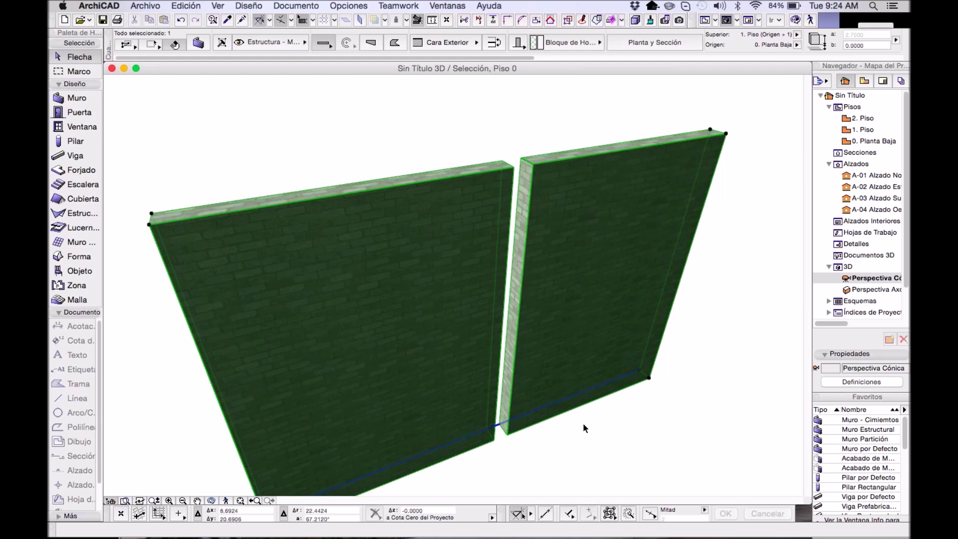
- Return from the 3D view to the ground floor plan and deselect the walls
{"action": "left_click", "coordinate": [626, 427]}
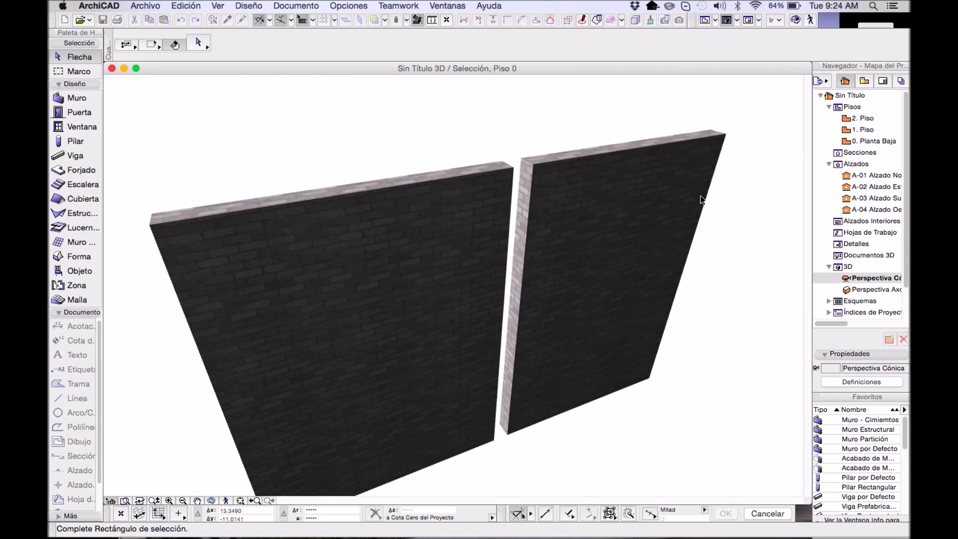
{"action": "key", "text": "F2"}
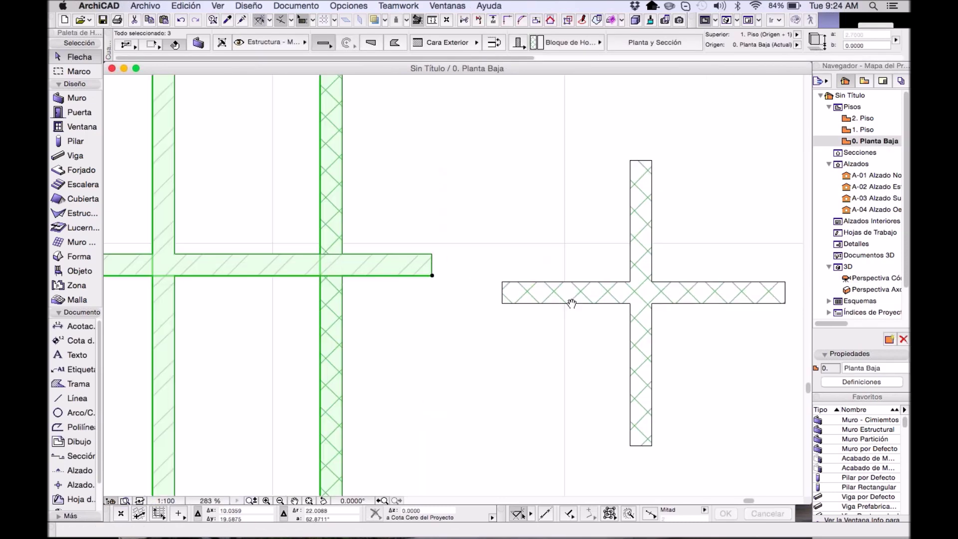
{"action": "left_click", "coordinate": [564, 279]}
{"action": "scroll", "coordinate": [564, 280], "scroll_direction": "up", "scroll_amount": 1}
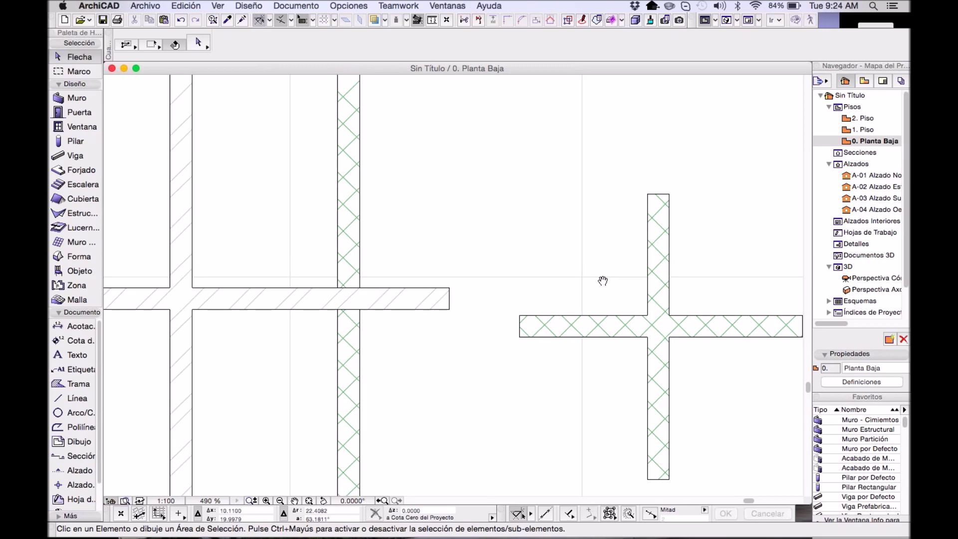
{"action": "scroll", "coordinate": [570, 220], "scroll_direction": "right", "scroll_amount": 1}
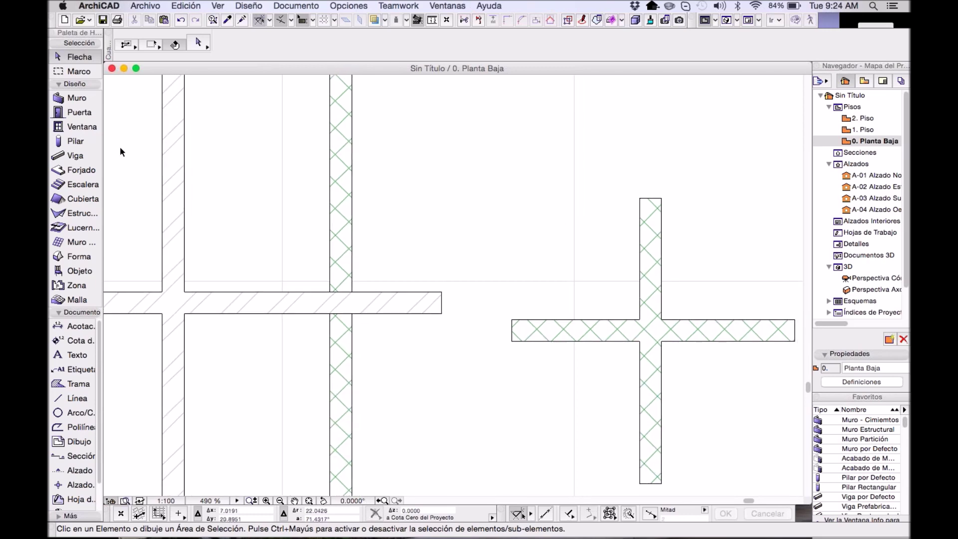
- Draw a horizontal and a shorter vertical Panel de Yeso Laminado wall crossing each other above the separate block wall cross
{"action": "left_click", "coordinate": [75, 98]}
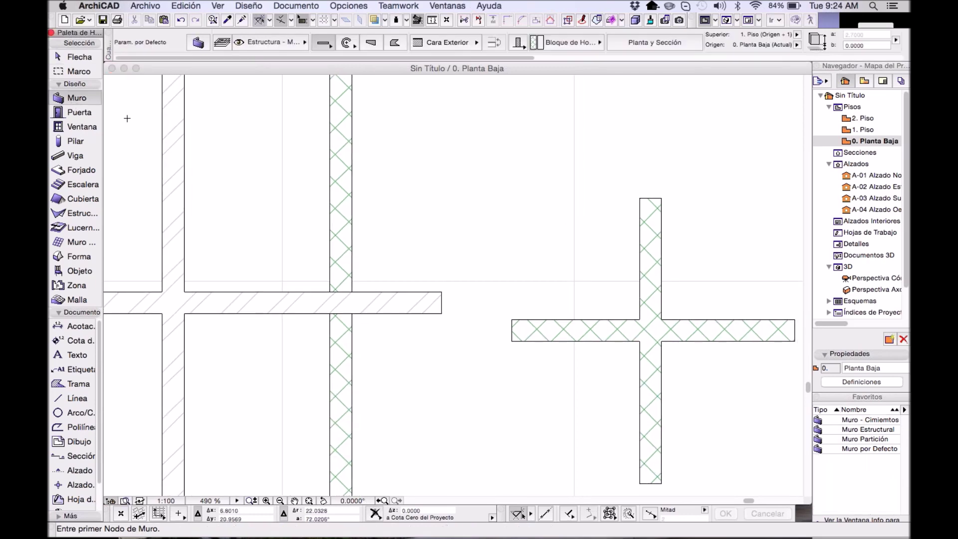
{"action": "left_click", "coordinate": [549, 44]}
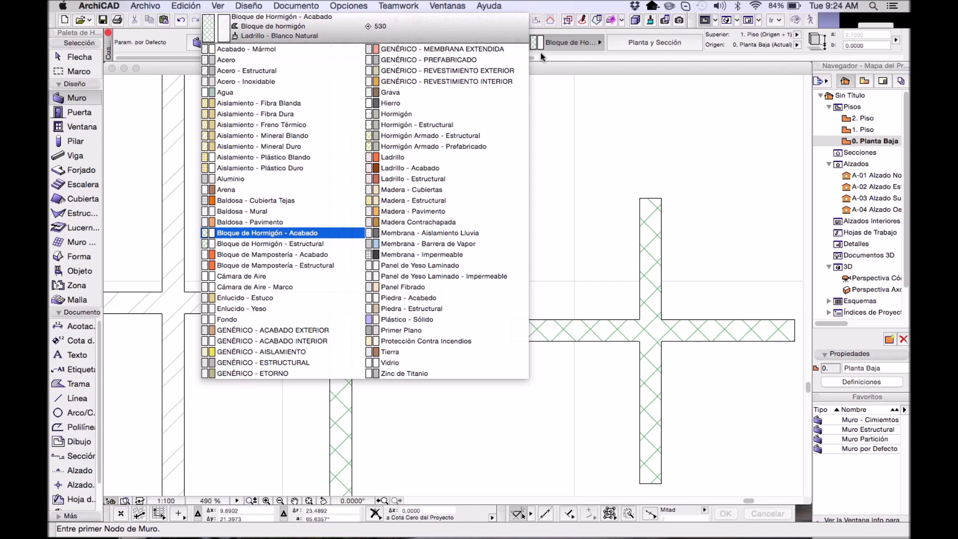
{"action": "left_click", "coordinate": [457, 265]}
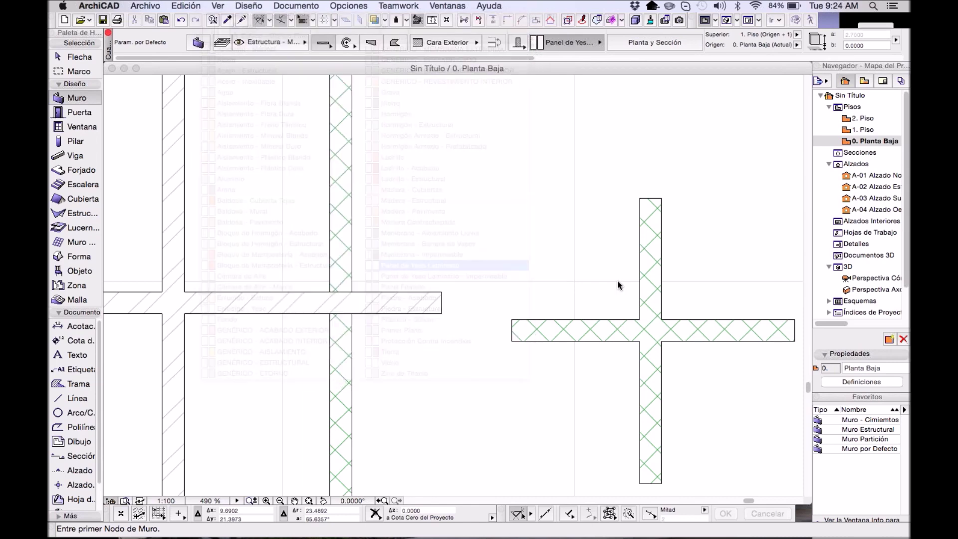
{"action": "left_click", "coordinate": [446, 153]}
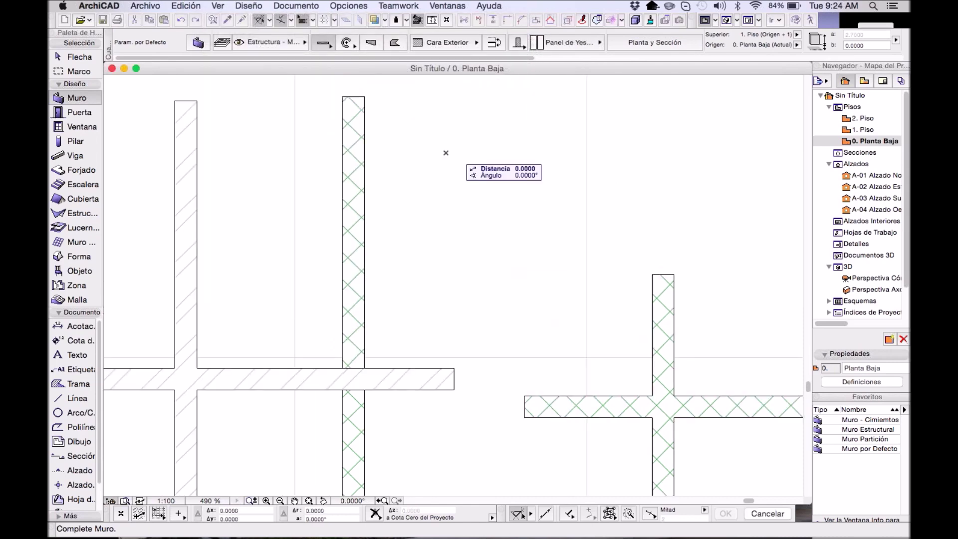
{"action": "left_click", "coordinate": [741, 153]}
{"action": "left_click", "coordinate": [574, 92]}
{"action": "left_click", "coordinate": [573, 224]}
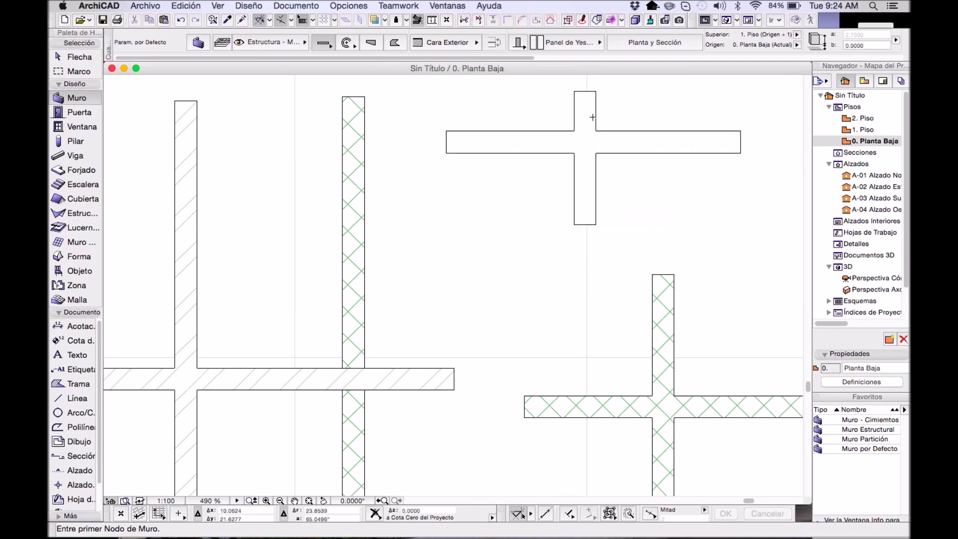
- Draw a horizontal Panel de Yeso Laminado wall about 2.99 m long across the vertical steel and block walls, and inspect the crossings
{"action": "scroll", "coordinate": [592, 118], "scroll_direction": "up", "scroll_amount": 3}
{"action": "scroll", "coordinate": [539, 139], "scroll_direction": "down", "scroll_amount": 5}
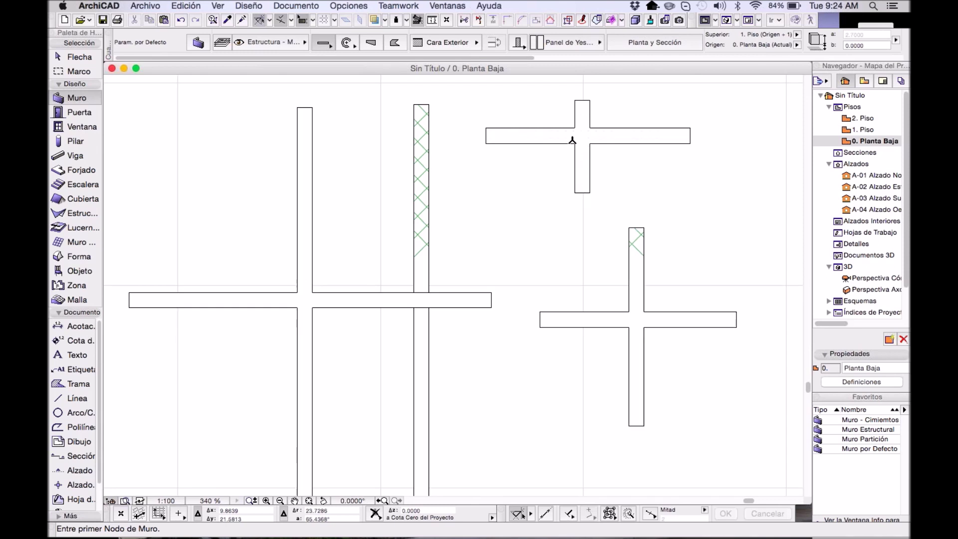
{"action": "left_click", "coordinate": [193, 238]}
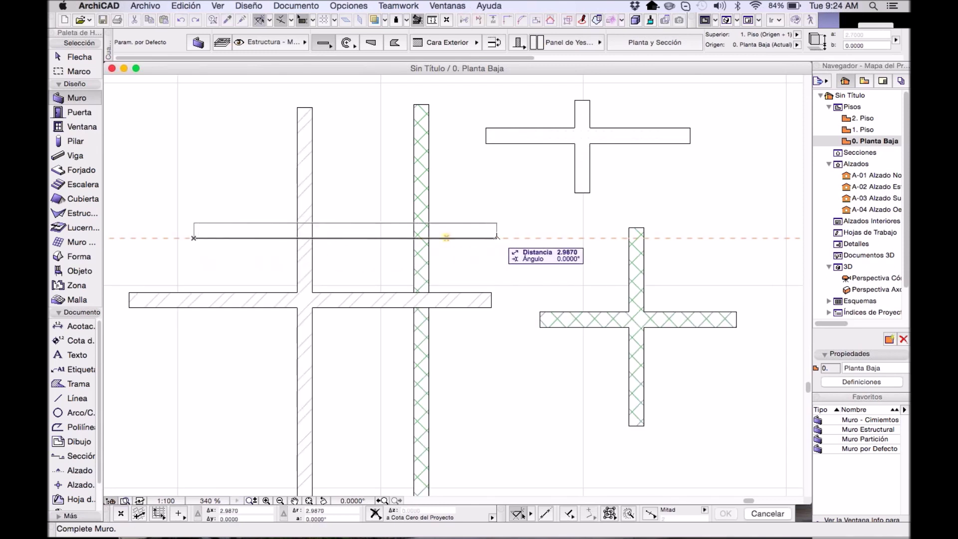
{"action": "left_click", "coordinate": [496, 238]}
{"action": "scroll", "coordinate": [352, 222], "scroll_direction": "up", "scroll_amount": 3}
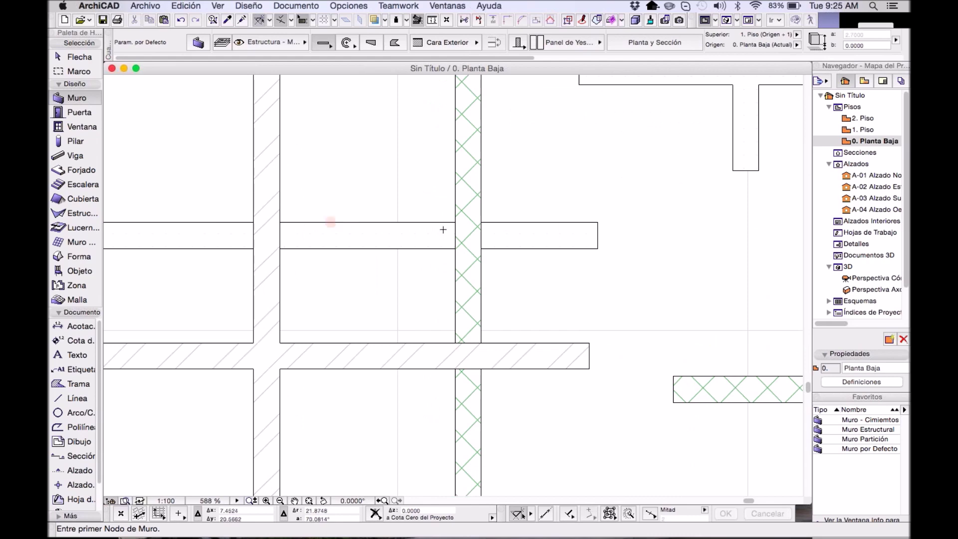
{"action": "scroll", "coordinate": [626, 230], "scroll_direction": "down", "scroll_amount": 3}
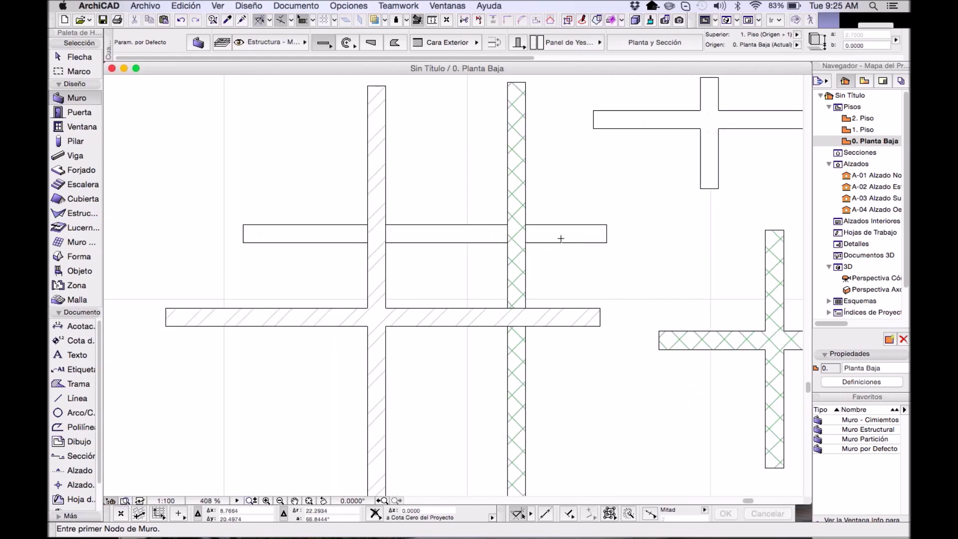
- Show the two steel walls, the block wall and the plasterboard wall crossing them in 3D, viewed from above
{"action": "key", "text": "Escape"}
{"action": "left_click_drag", "start_coordinate": [584, 376], "coordinate": [274, 192]}
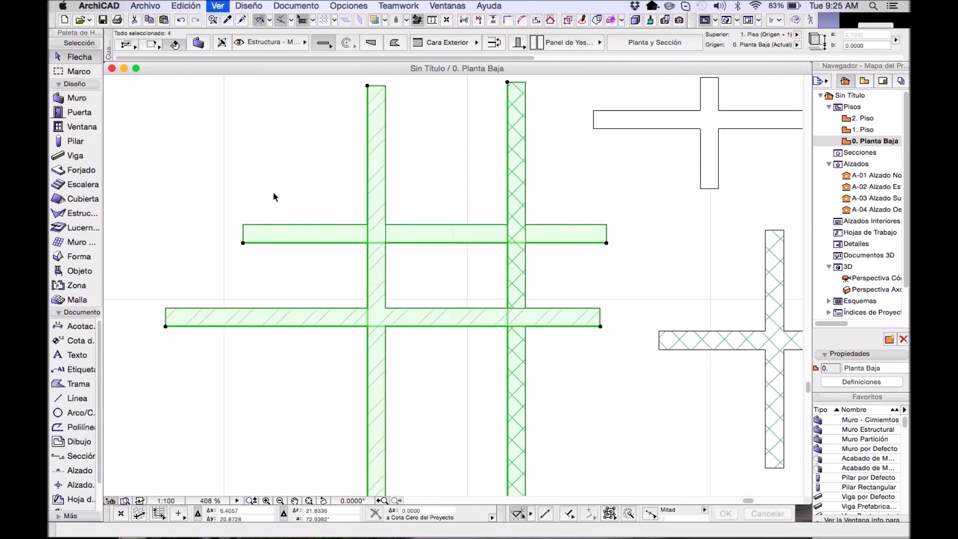
{"action": "key", "text": "F5"}
{"action": "middle_click_drag", "start_coordinate": [564, 196], "coordinate": [514, 272], "text": "shift"}
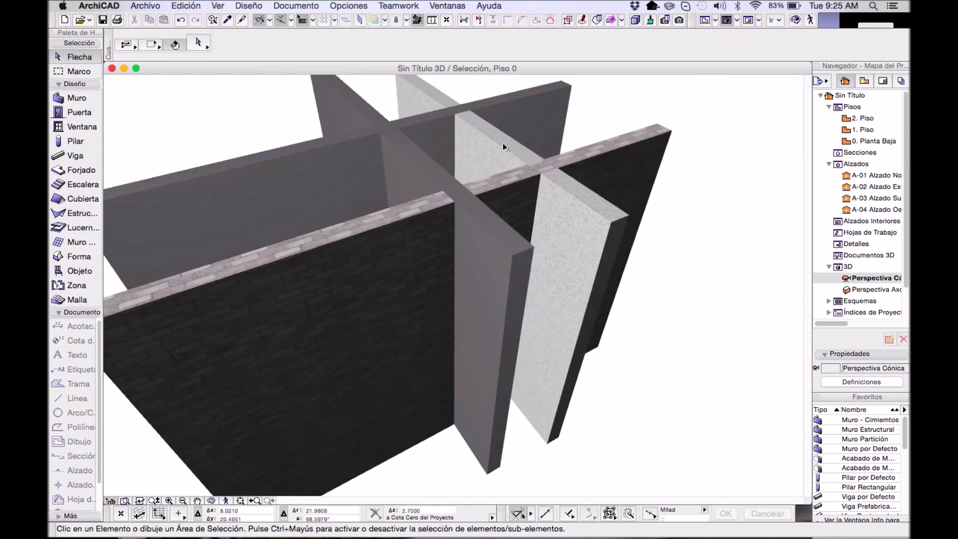
- Isolate the Panel de Yeso Laminado wall in 3D and examine where the steel and block walls cut through it
{"action": "left_click", "coordinate": [488, 137]}
{"action": "middle_click_drag", "start_coordinate": [599, 232], "coordinate": [631, 297], "text": "shift"}
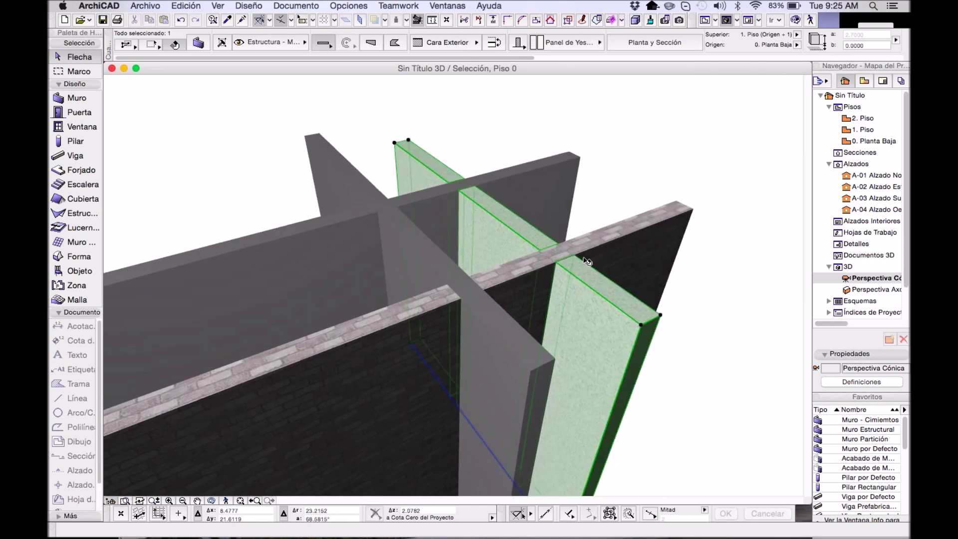
{"action": "key", "text": "F5"}
{"action": "left_click", "coordinate": [648, 151]}
{"action": "middle_click_drag", "start_coordinate": [508, 264], "coordinate": [614, 250], "text": "shift"}
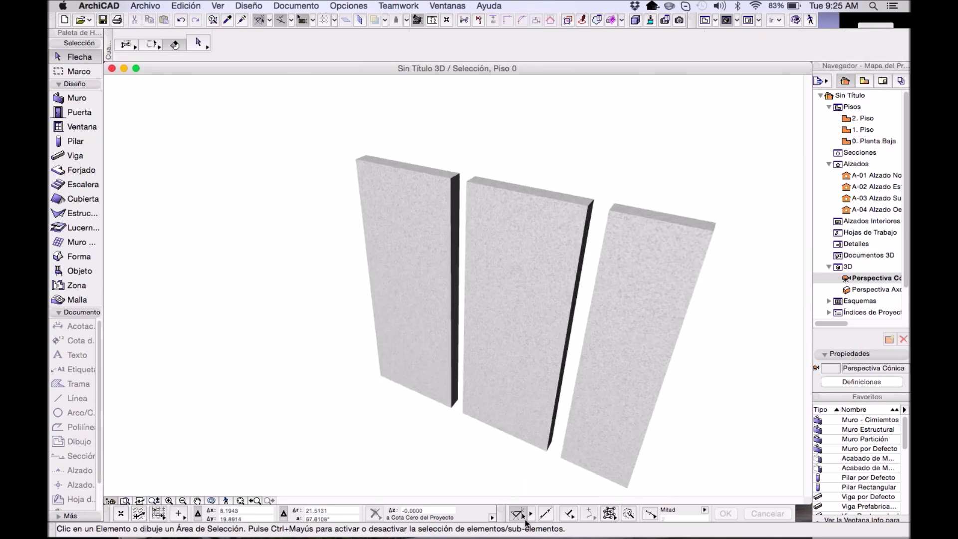
{"action": "scroll", "coordinate": [541, 461], "scroll_direction": "down", "scroll_amount": 1}
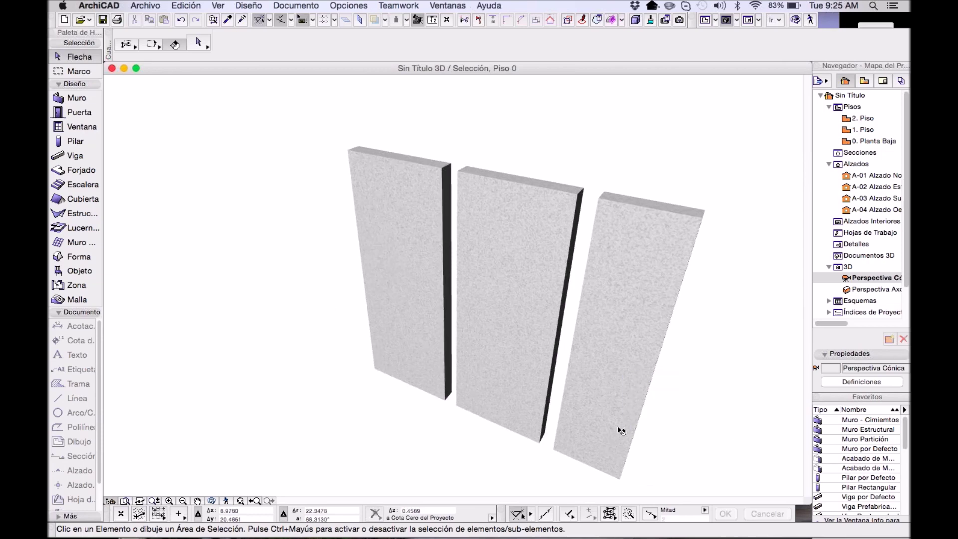
- Return to the ground floor plan and delete all the walls drawn there
{"action": "double_click", "coordinate": [872, 141]}
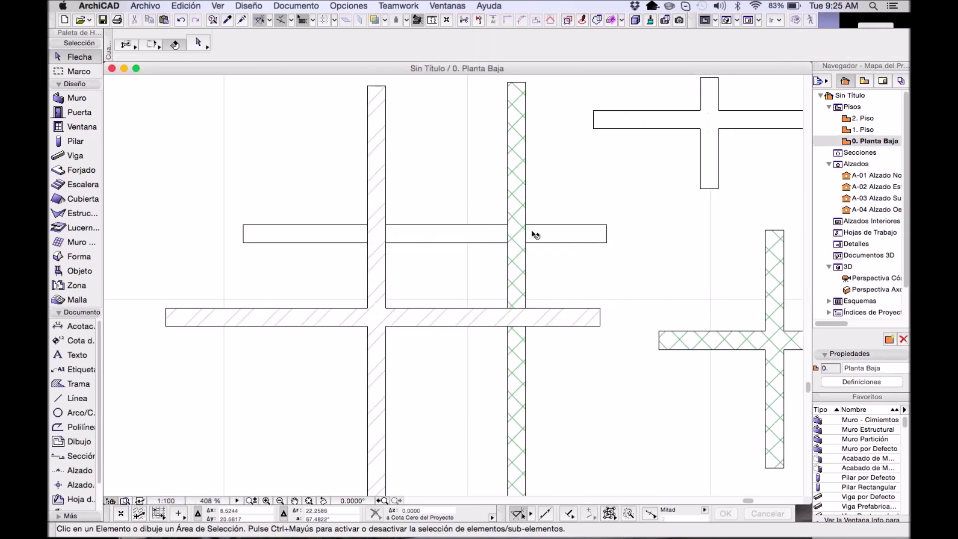
{"action": "scroll", "coordinate": [543, 259], "scroll_direction": "down", "scroll_amount": 3}
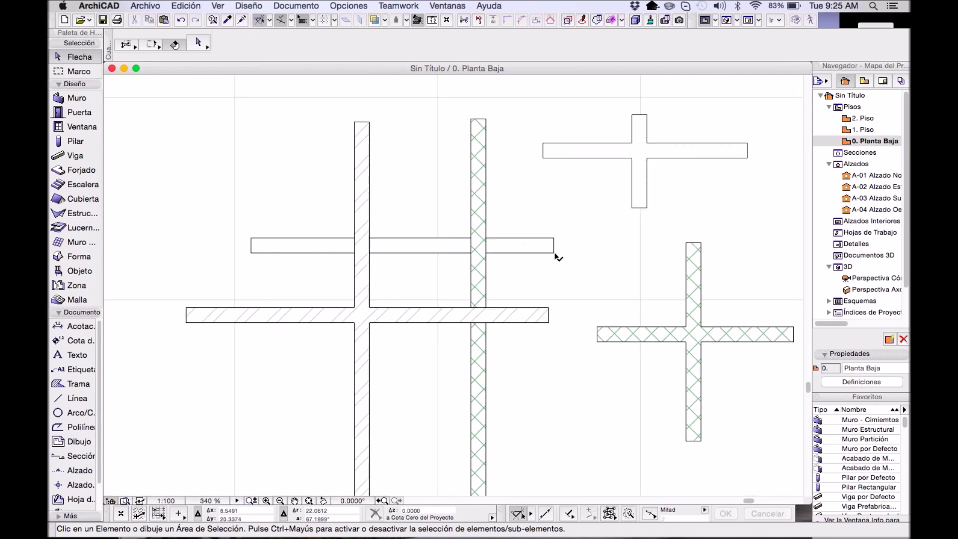
{"action": "middle_click_drag", "start_coordinate": [564, 253], "coordinate": [543, 259]}
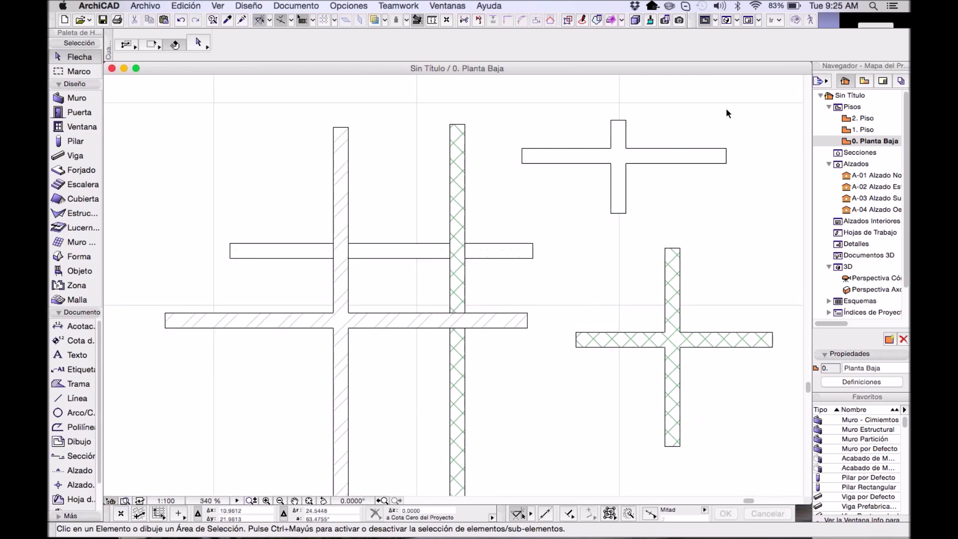
{"action": "left_click", "coordinate": [769, 112]}
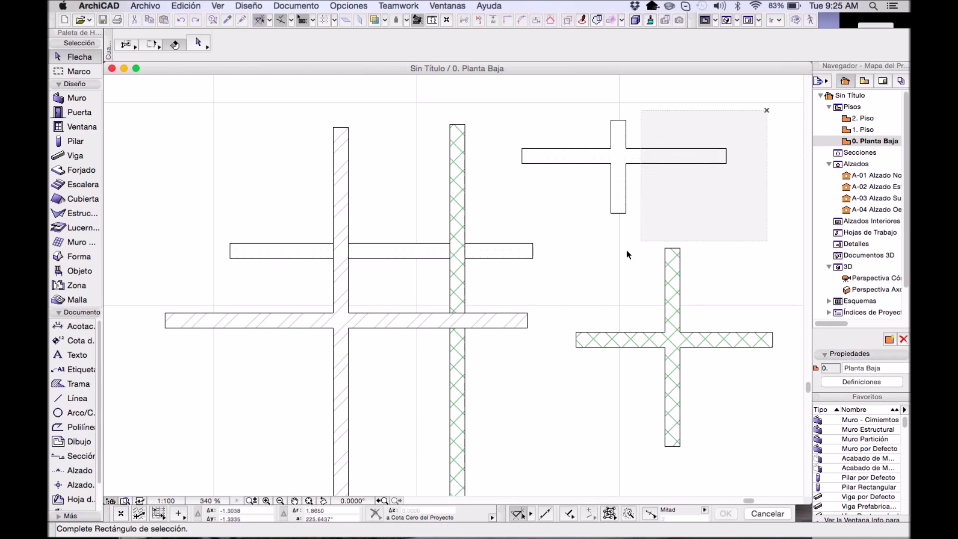
{"action": "scroll", "coordinate": [550, 258], "scroll_direction": "down", "scroll_amount": 5}
{"action": "left_click", "coordinate": [365, 371]}
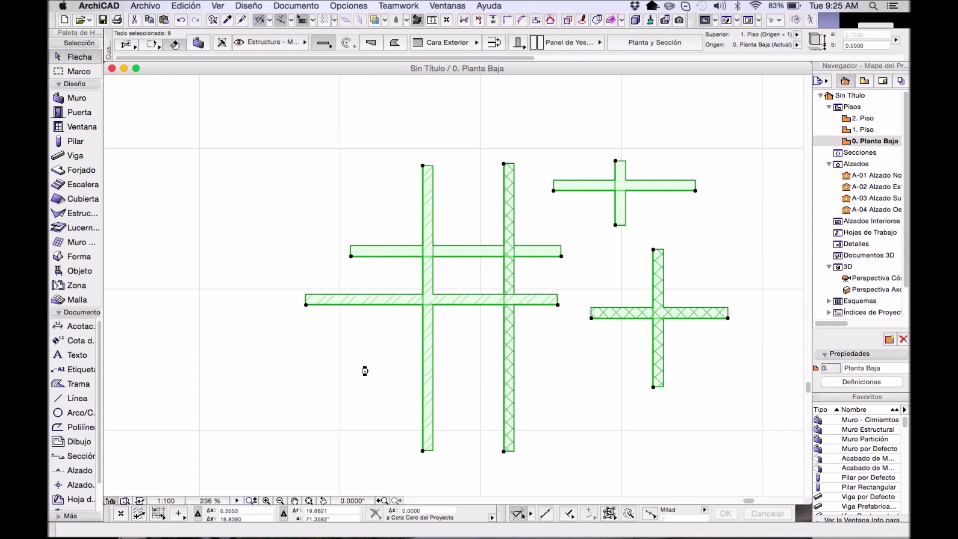
{"action": "key", "text": "Delete"}
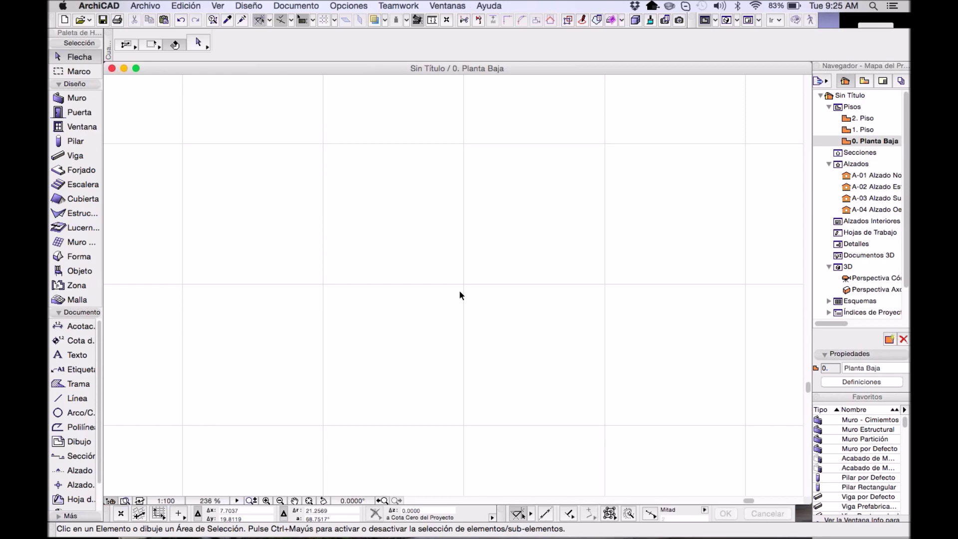
- Open the building materials settings, sort the material list by name and browse to the concrete materials
{"action": "left_click", "coordinate": [348, 5]}
{"action": "mouse_move", "coordinate": [387, 20]}
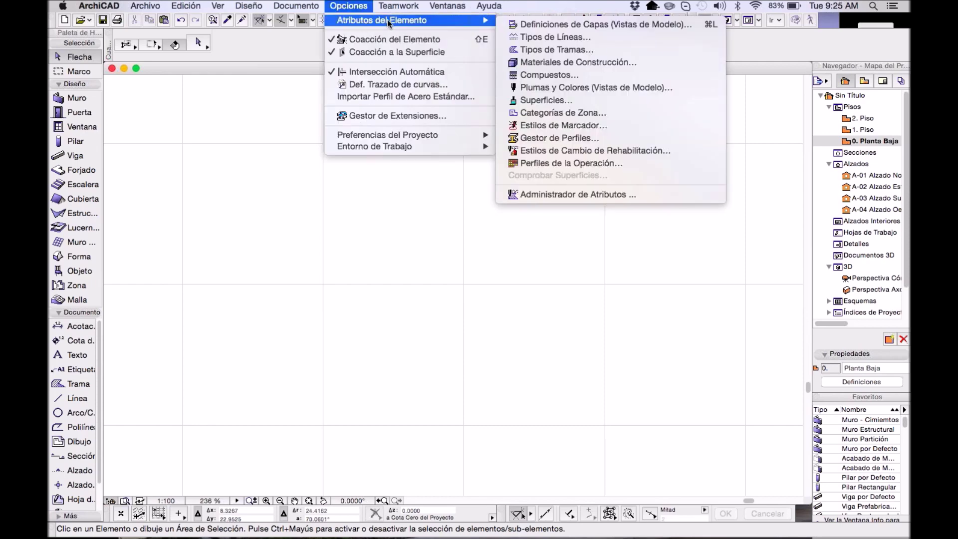
{"action": "left_click", "coordinate": [572, 66]}
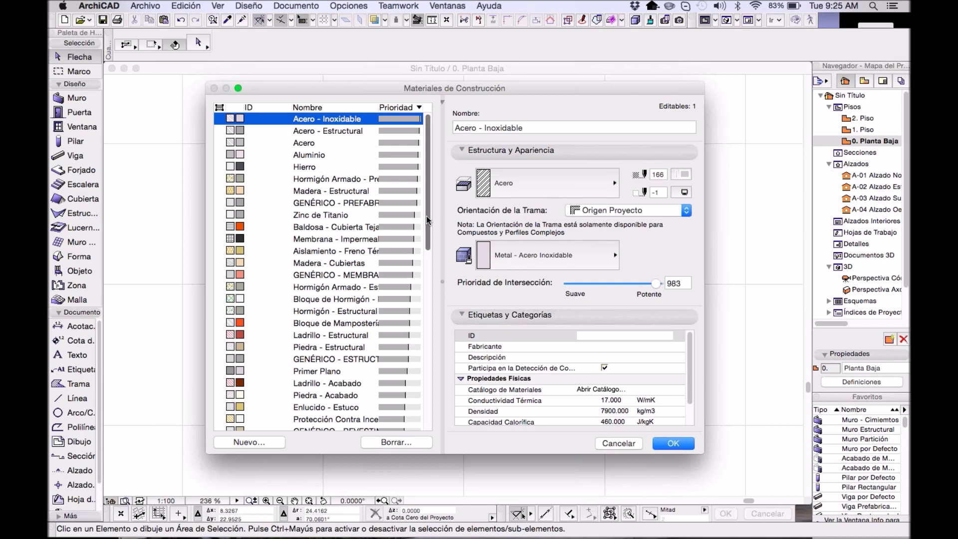
{"action": "scroll", "coordinate": [426, 216], "scroll_direction": "down", "scroll_amount": 2}
{"action": "scroll", "coordinate": [429, 229], "scroll_direction": "up", "scroll_amount": 1}
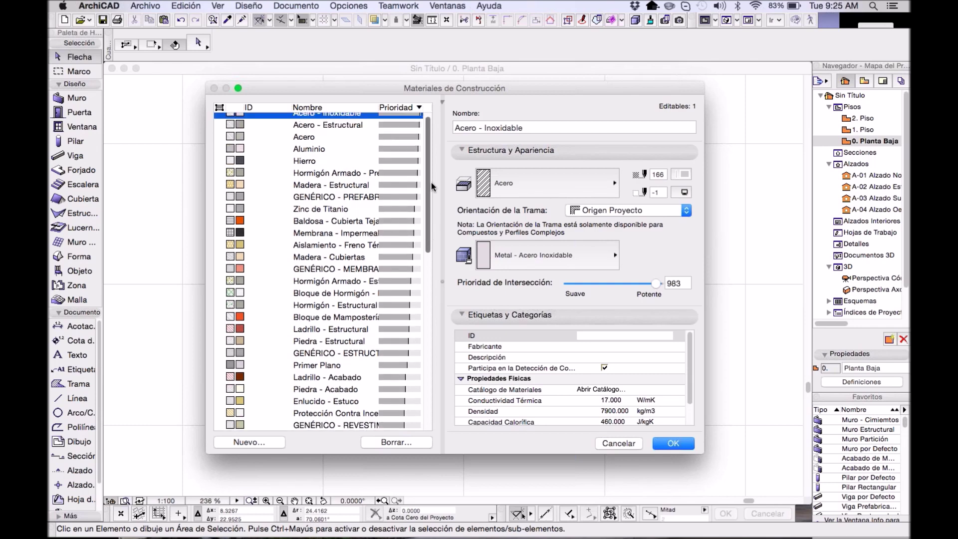
{"action": "left_click", "coordinate": [328, 109]}
{"action": "scroll", "coordinate": [389, 299], "scroll_direction": "down", "scroll_amount": 1}
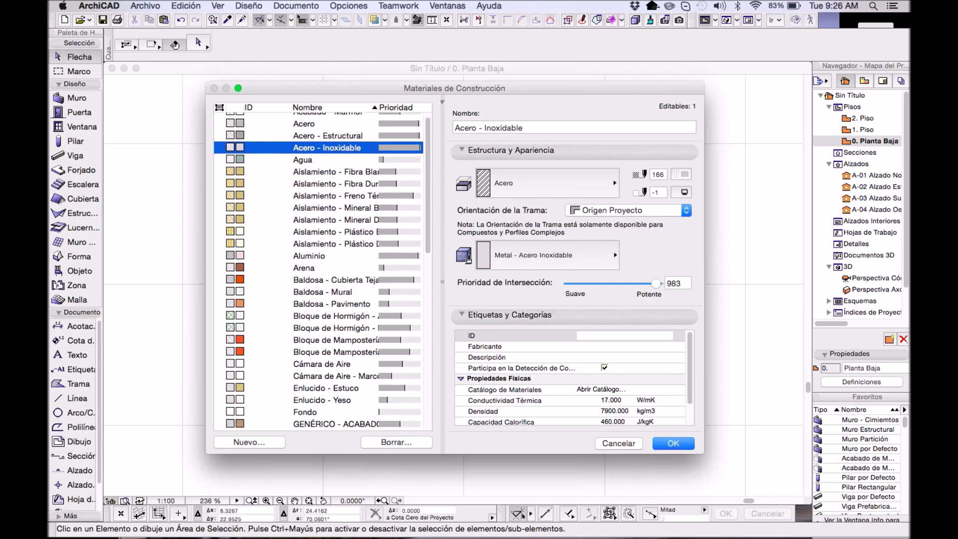
{"action": "left_click_drag", "start_coordinate": [430, 251], "coordinate": [429, 370]}
- Review the Hormigón, Hormigón Armado - Estructural and Hormigón Armado - Prefabricado settings, widening and repositioning the dialog
{"action": "left_click", "coordinate": [315, 280]}
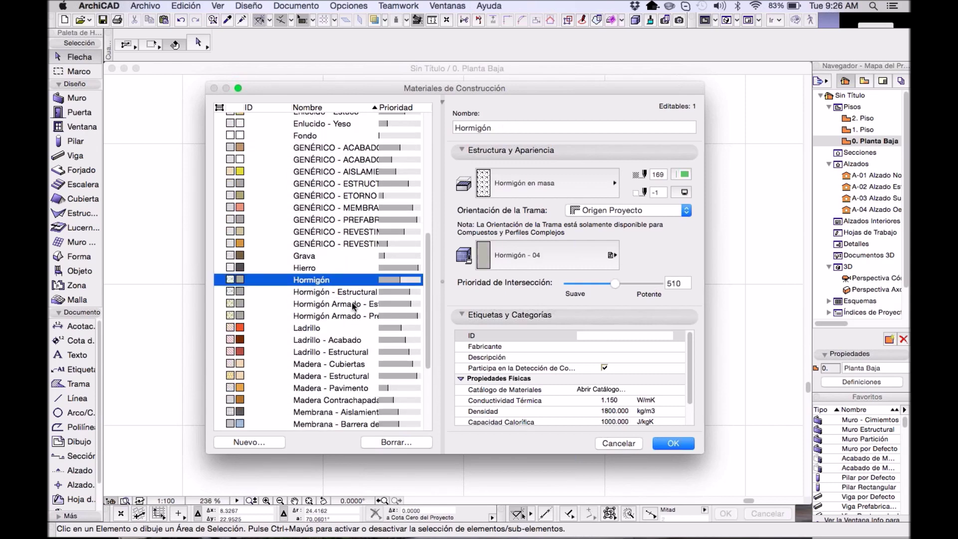
{"action": "left_click", "coordinate": [352, 303]}
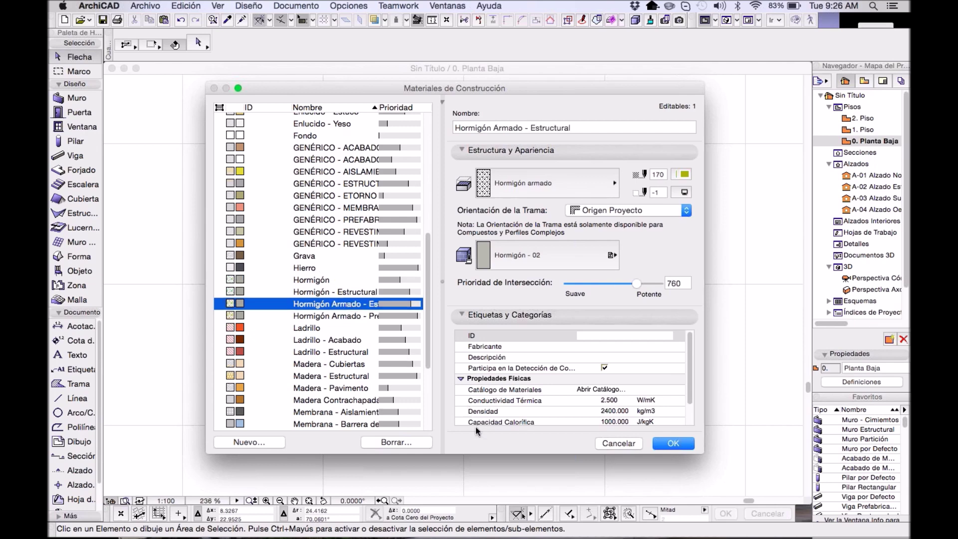
{"action": "left_click_drag", "start_coordinate": [746, 457], "coordinate": [792, 458]}
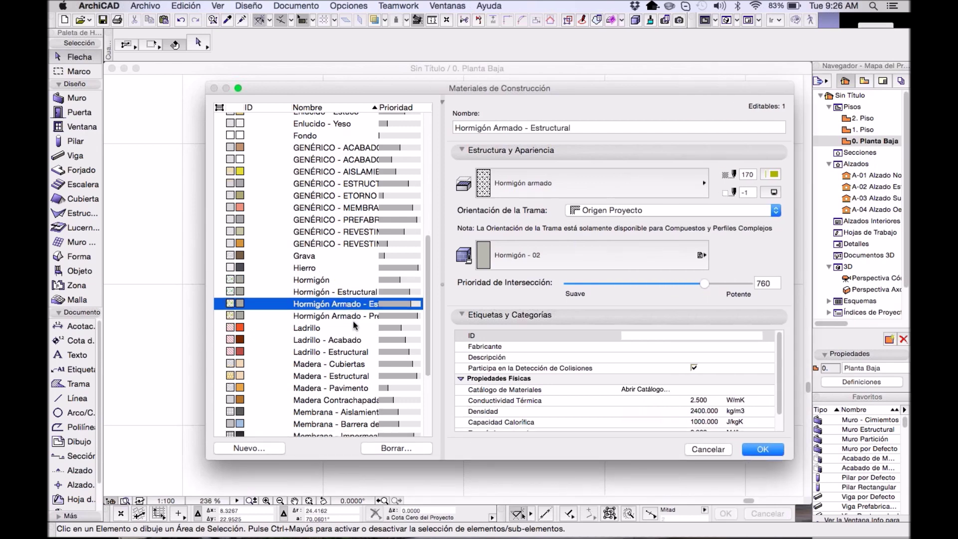
{"action": "left_click", "coordinate": [352, 315]}
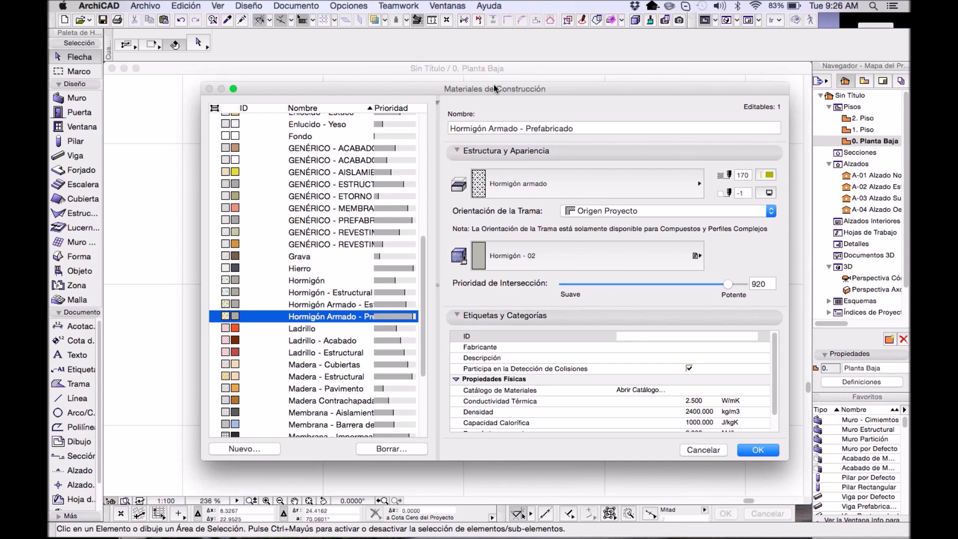
{"action": "left_click_drag", "start_coordinate": [503, 89], "coordinate": [475, 90]}
- Duplicate the Hormigón building material as a new material named Concreto 200
{"action": "left_click", "coordinate": [278, 284]}
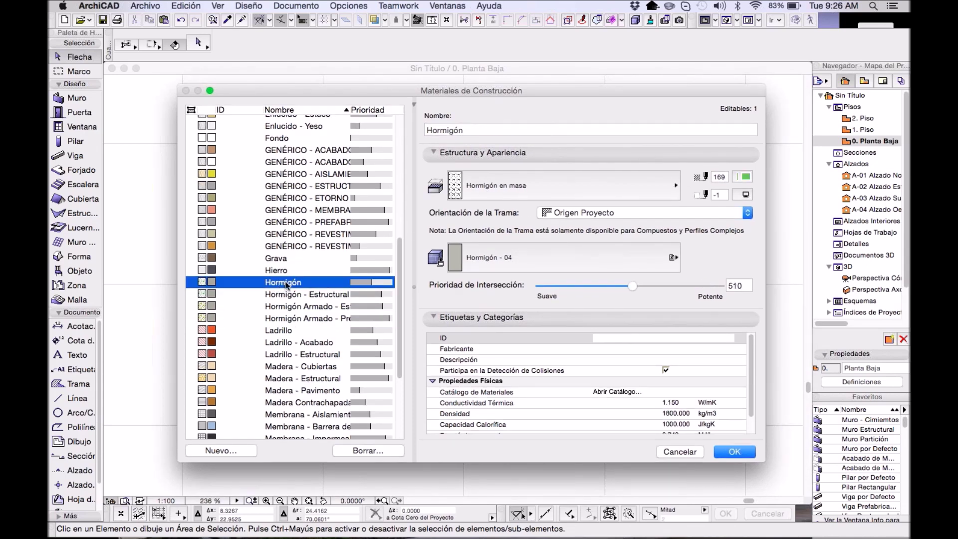
{"action": "left_click", "coordinate": [488, 130]}
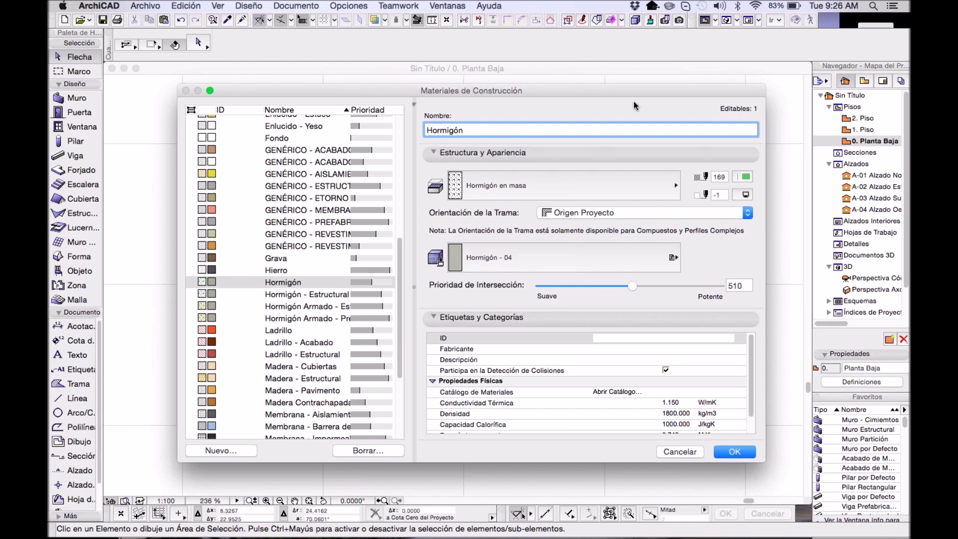
{"action": "left_click_drag", "start_coordinate": [544, 132], "coordinate": [464, 116]}
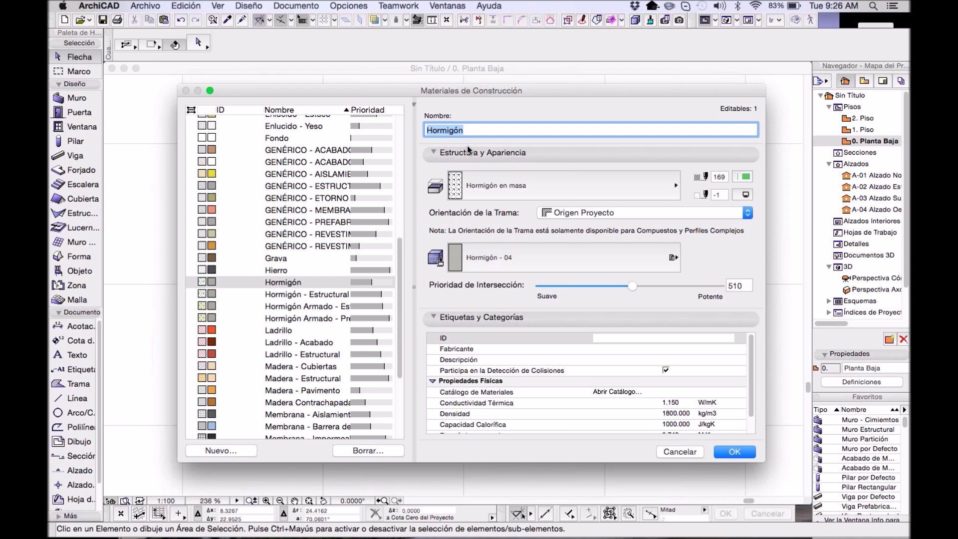
{"action": "left_click", "coordinate": [290, 282]}
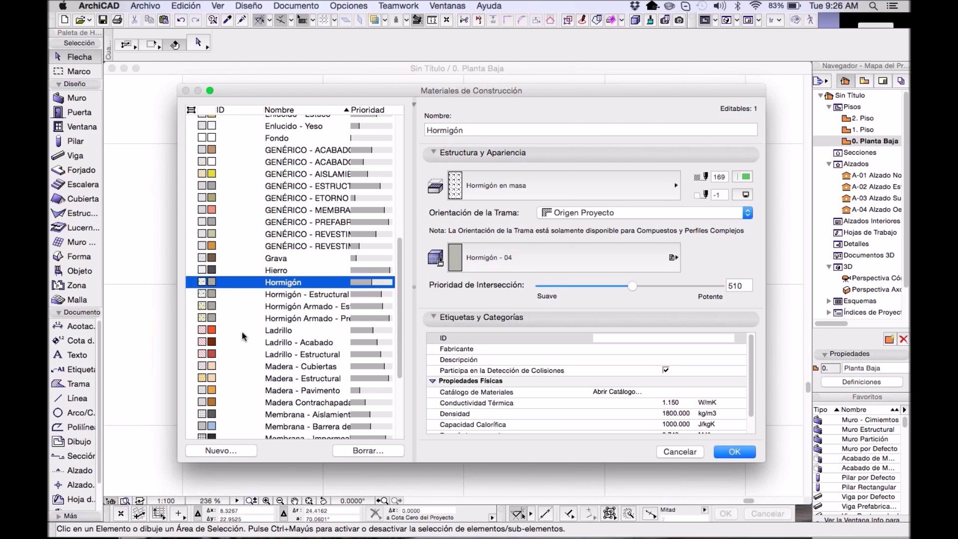
{"action": "left_click", "coordinate": [226, 452]}
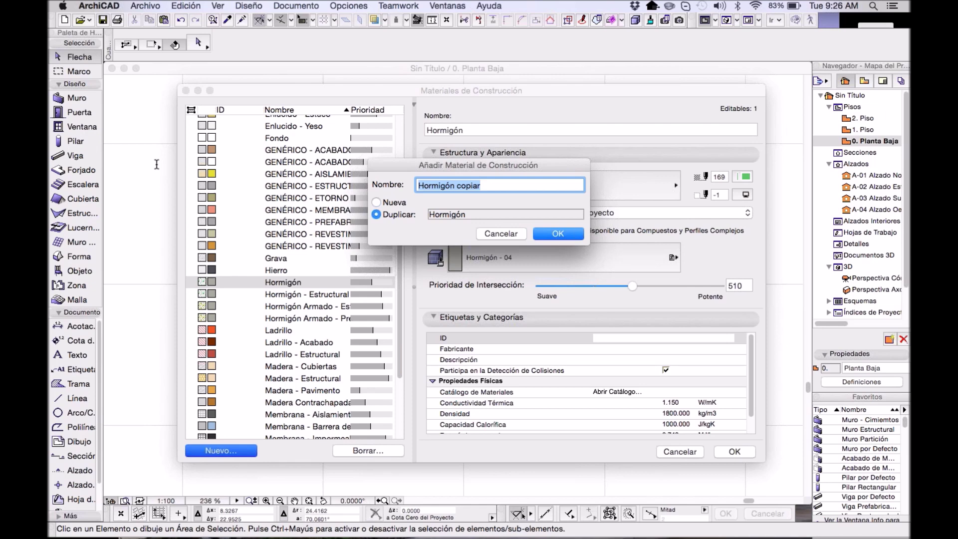
{"action": "type", "text": "Concreto"}
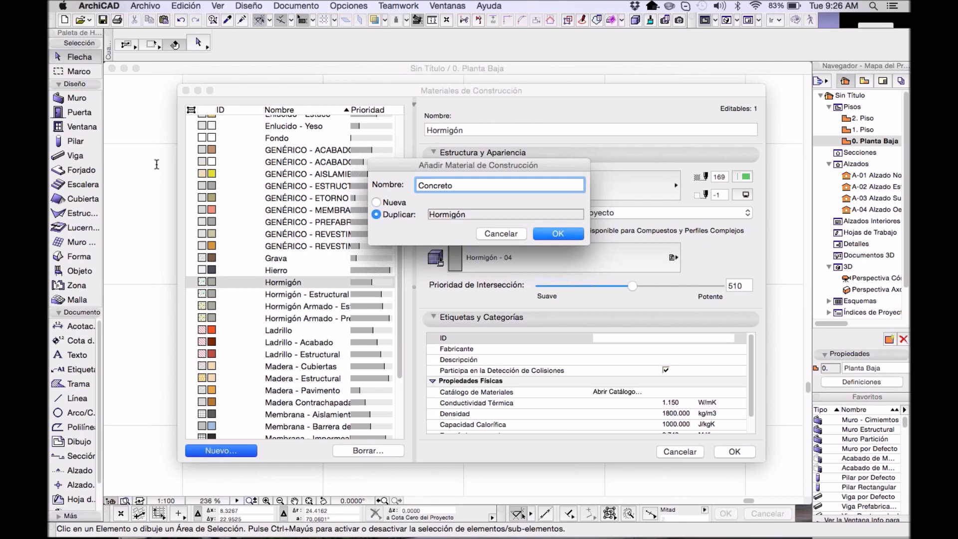
{"action": "type", "text": "200"}
{"action": "left_click", "coordinate": [558, 233]}
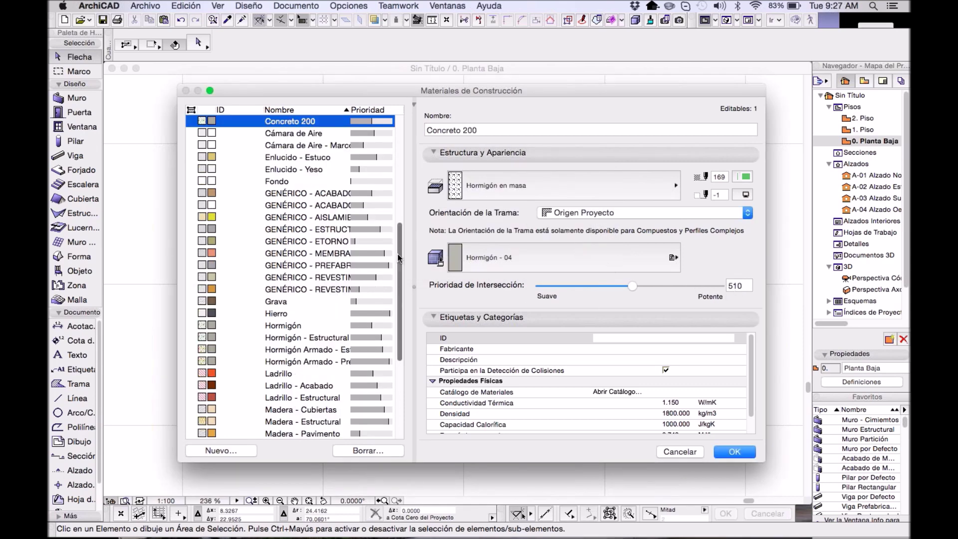
- Duplicate the Concreto 200 building material as a new material named Concreto 250
{"action": "scroll", "coordinate": [401, 247], "scroll_direction": "up", "scroll_amount": 3}
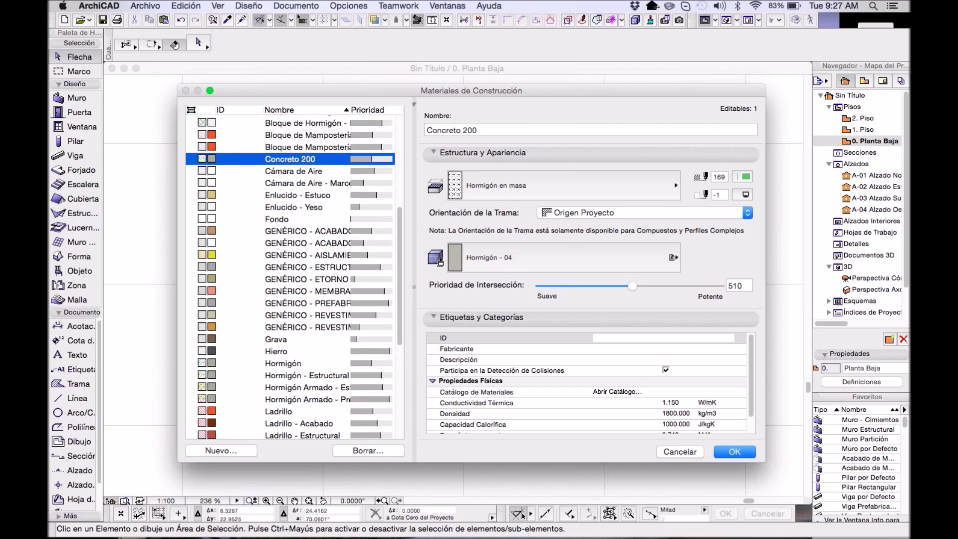
{"action": "left_click", "coordinate": [482, 257]}
{"action": "left_click", "coordinate": [511, 268]}
{"action": "left_click", "coordinate": [221, 450]}
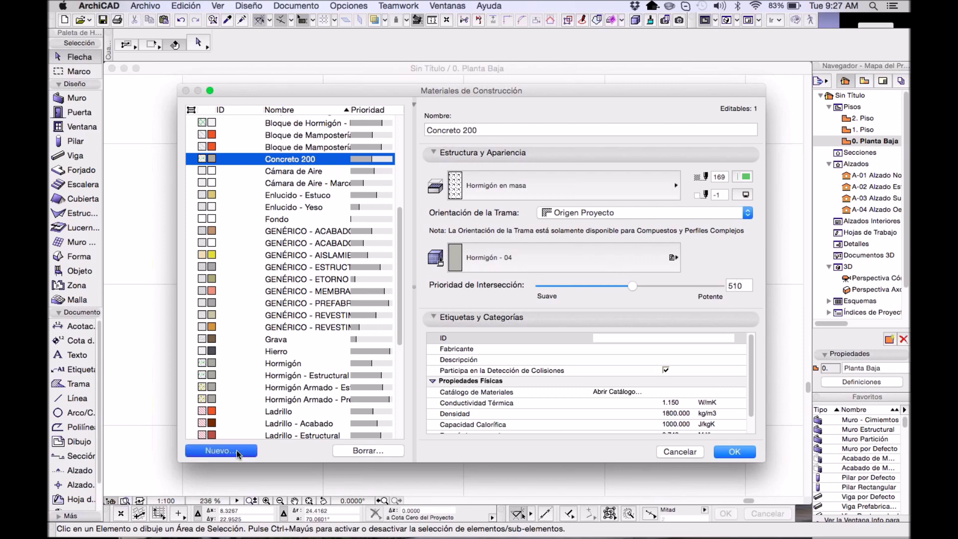
{"action": "left_click_drag", "start_coordinate": [507, 185], "coordinate": [455, 185]}
{"action": "type", "text": "26"}
{"action": "type", "text": "0"}
{"action": "left_click", "coordinate": [557, 234]}
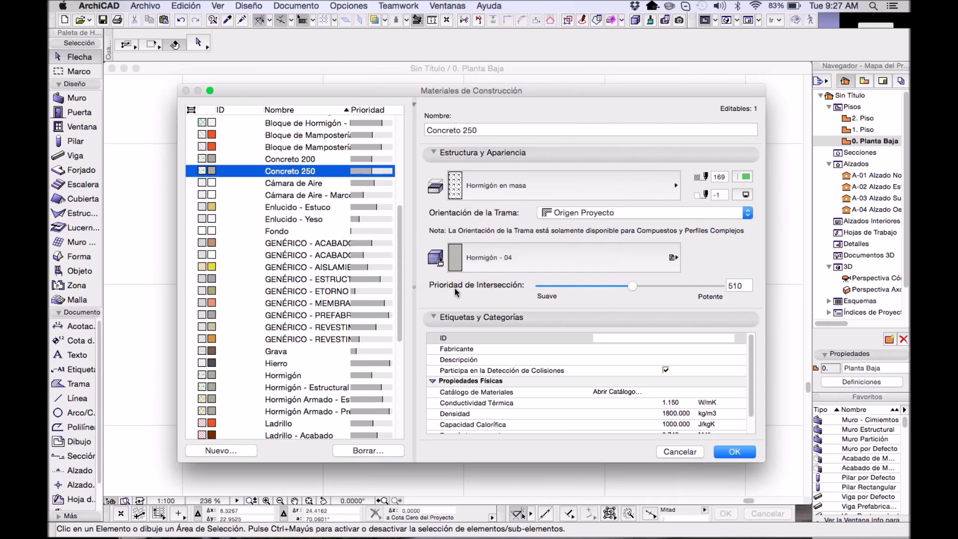
- Give Concreto 250 the Hormigón - 10 surface and raise its intersection priority to 554
{"action": "left_click", "coordinate": [501, 269]}
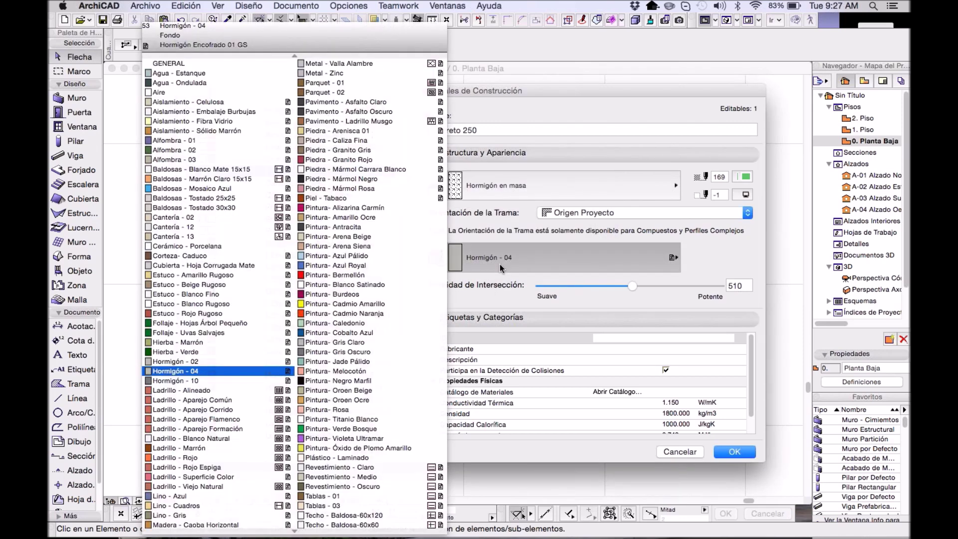
{"action": "left_click", "coordinate": [211, 380]}
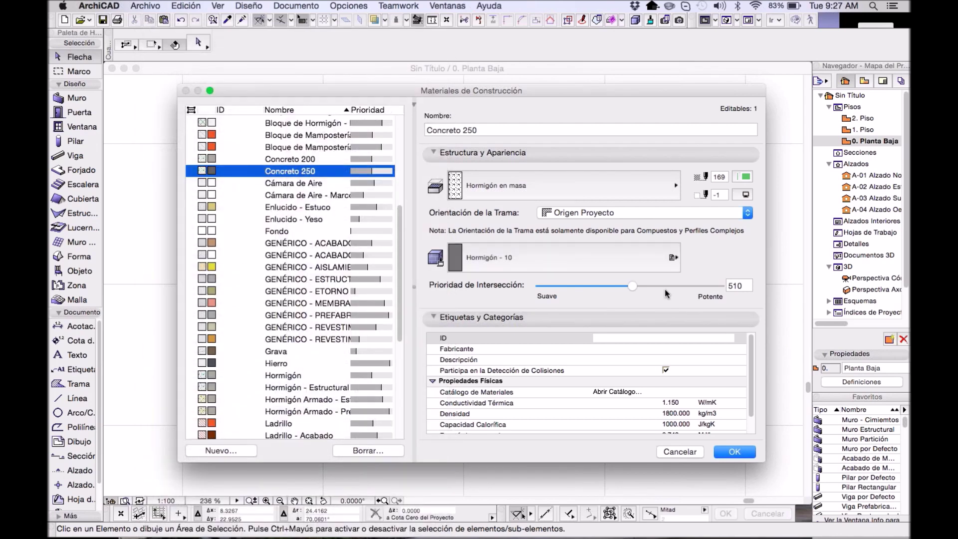
{"action": "left_click_drag", "start_coordinate": [633, 288], "coordinate": [637, 287]}
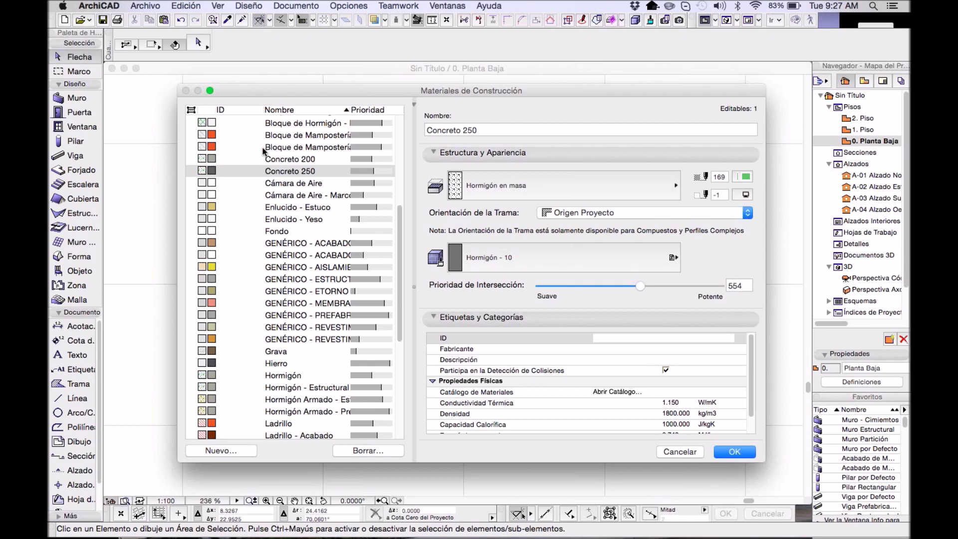
- Sort the materials by descending priority, compare Concreto 200 with Concreto 250, and accept the building material settings
{"action": "left_click", "coordinate": [290, 159]}
{"action": "left_click", "coordinate": [290, 171]}
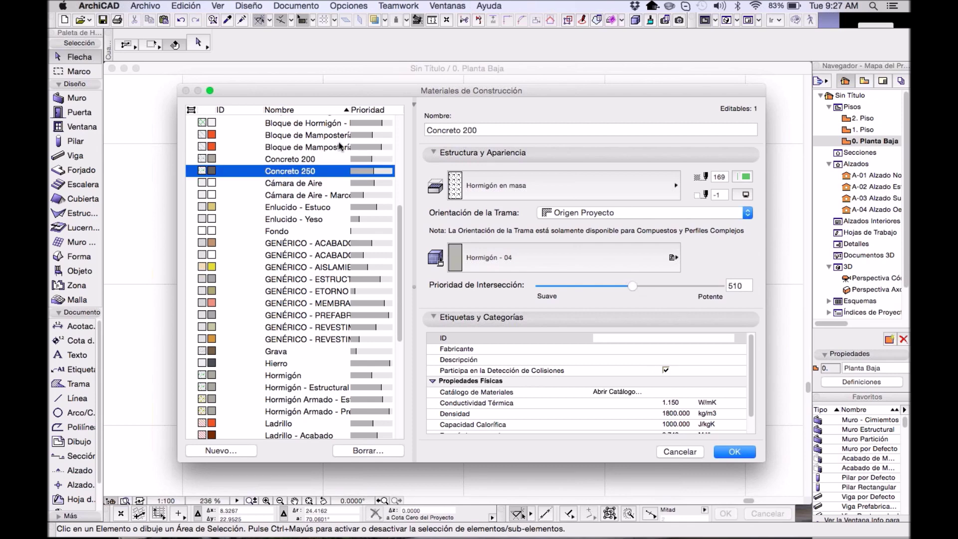
{"action": "left_click", "coordinate": [369, 110]}
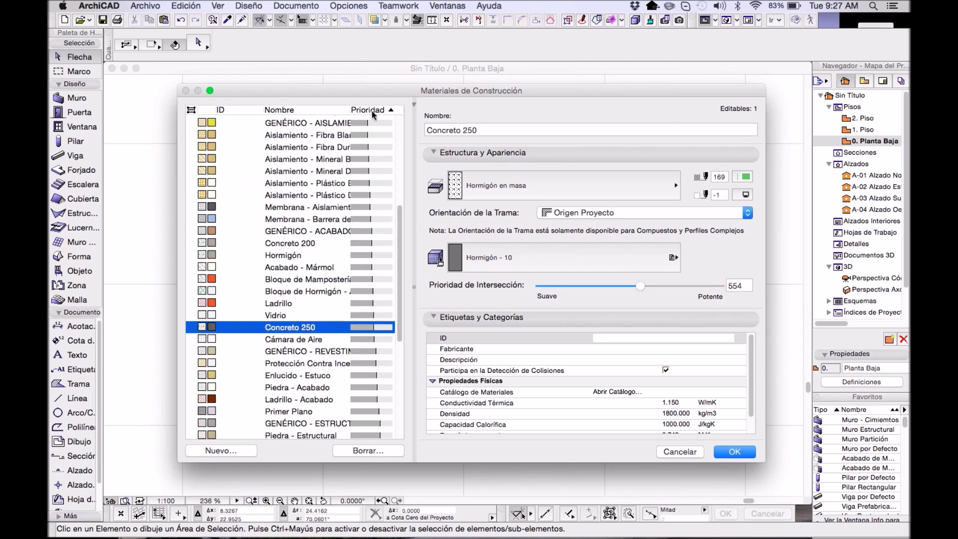
{"action": "left_click", "coordinate": [372, 109]}
{"action": "left_click_drag", "start_coordinate": [400, 221], "coordinate": [400, 208]}
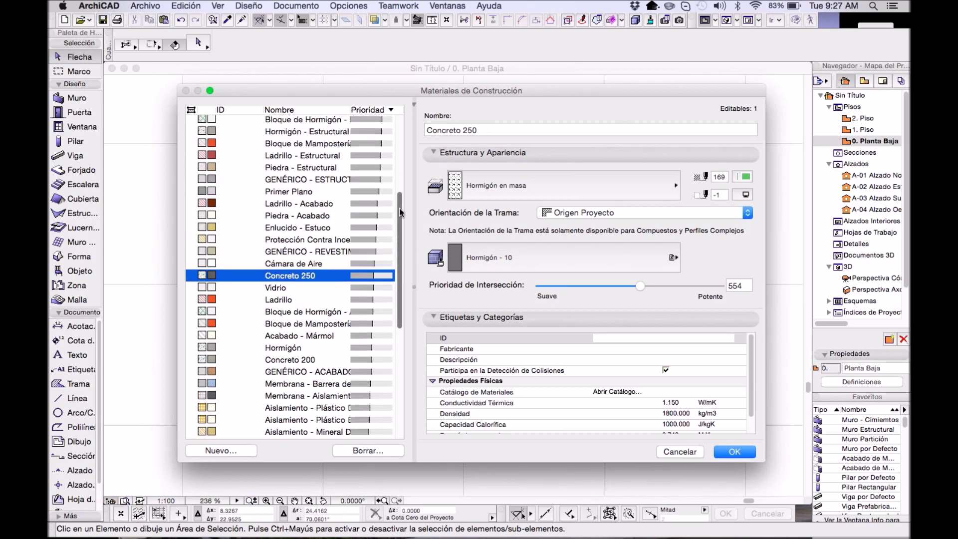
{"action": "left_click", "coordinate": [297, 360]}
{"action": "left_click", "coordinate": [315, 277]}
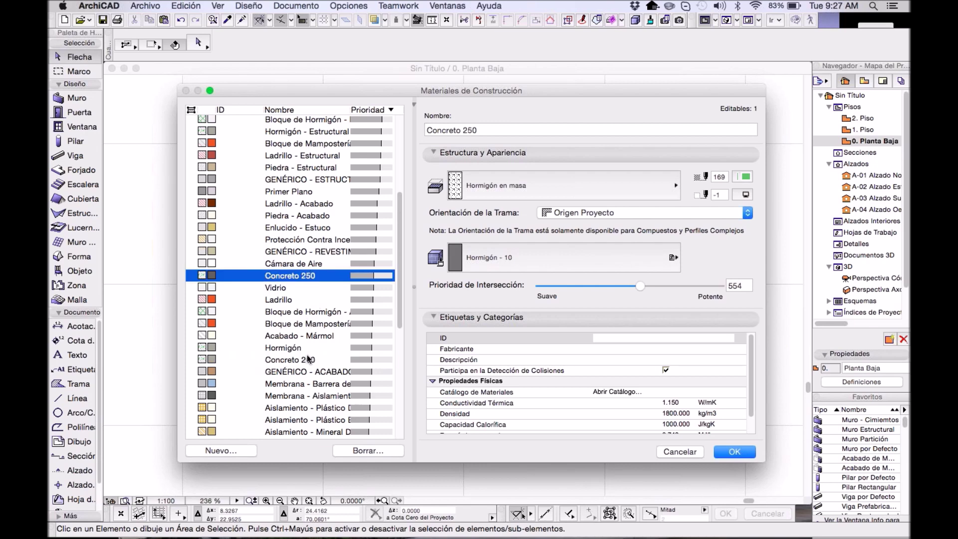
{"action": "left_click", "coordinate": [308, 358]}
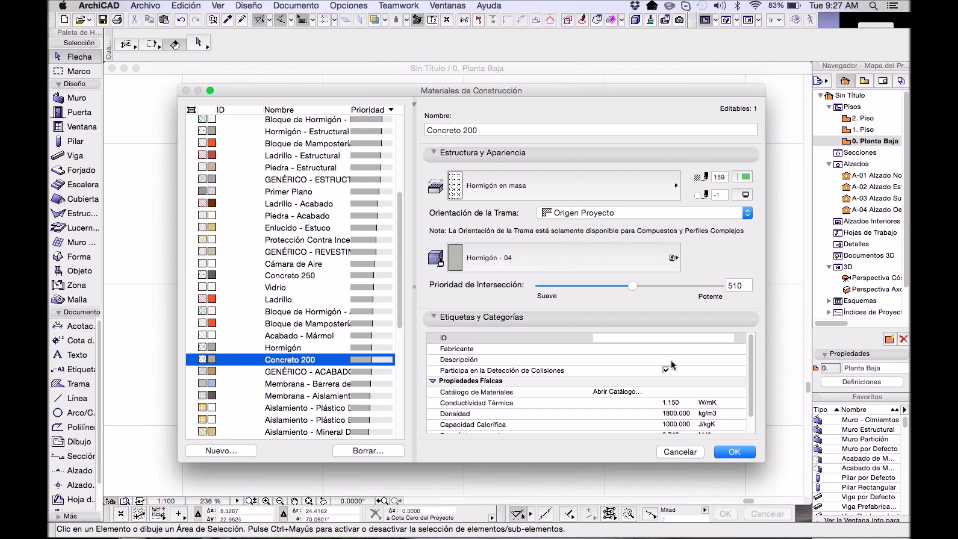
{"action": "left_click", "coordinate": [735, 452]}
- Start a grid system with columns at the grid line intersections and default beams along the grid lines
{"action": "scroll", "coordinate": [353, 252], "scroll_direction": "down", "scroll_amount": 5}
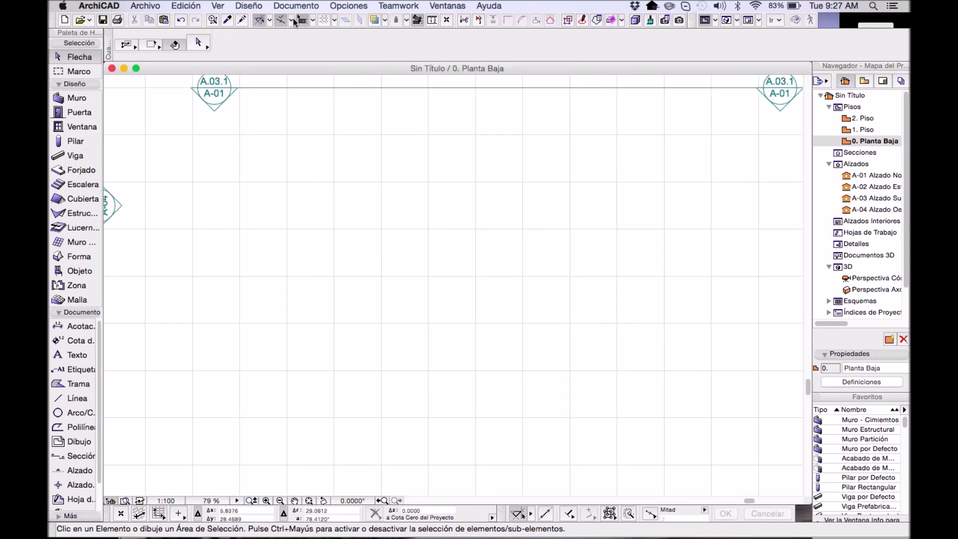
{"action": "left_click", "coordinate": [250, 7]}
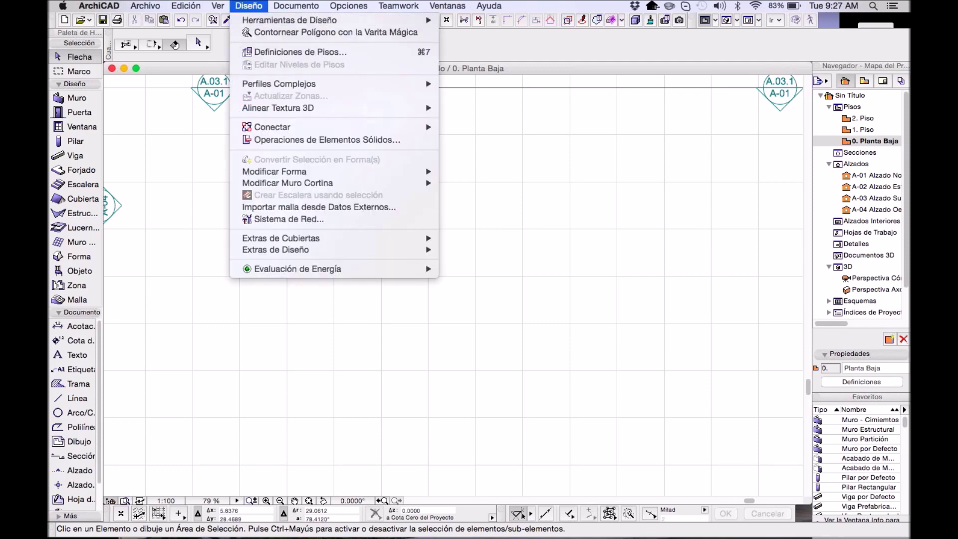
{"action": "left_click", "coordinate": [292, 219]}
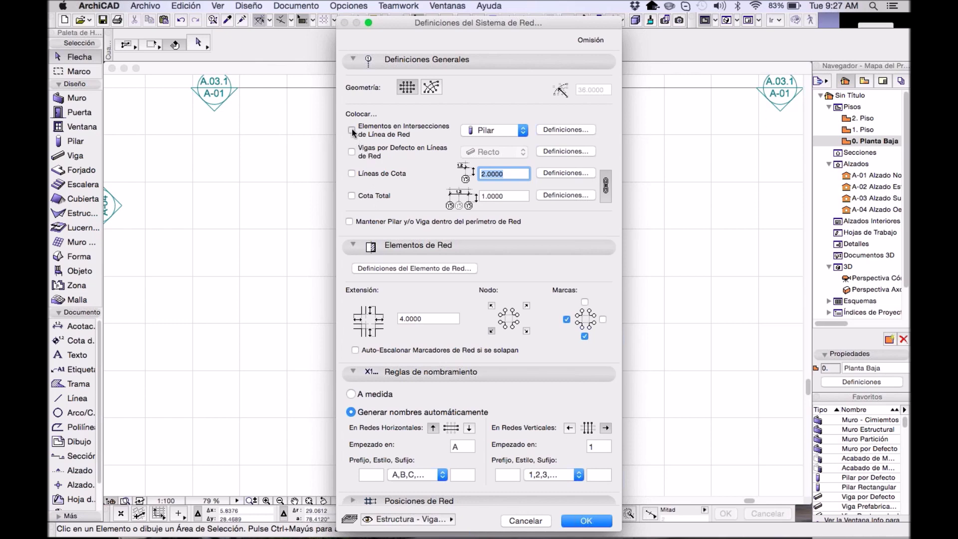
{"action": "left_click", "coordinate": [352, 152]}
- Assign Concreto 200 as the building material of the grid's default columns
{"action": "left_click", "coordinate": [554, 131]}
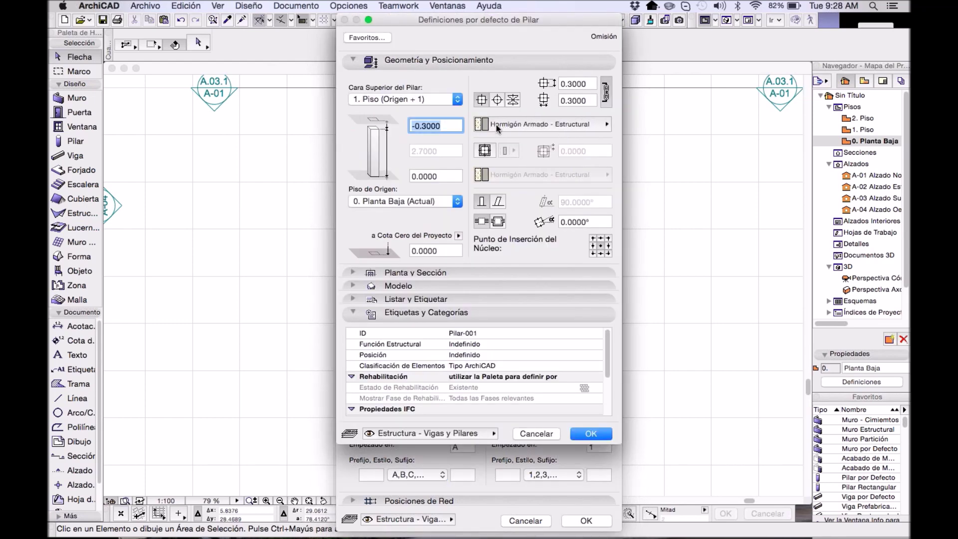
{"action": "left_click_drag", "start_coordinate": [475, 35], "coordinate": [566, 92]}
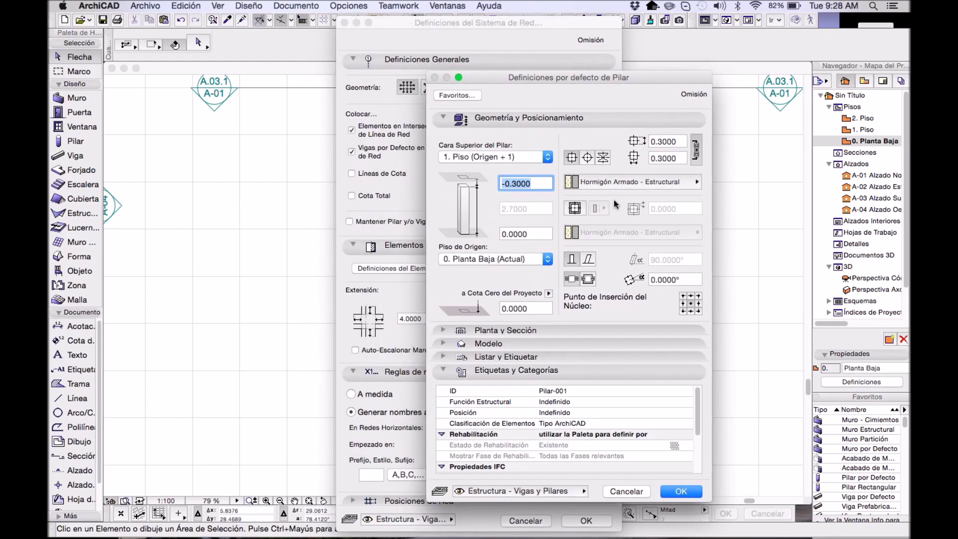
{"action": "left_click", "coordinate": [608, 186]}
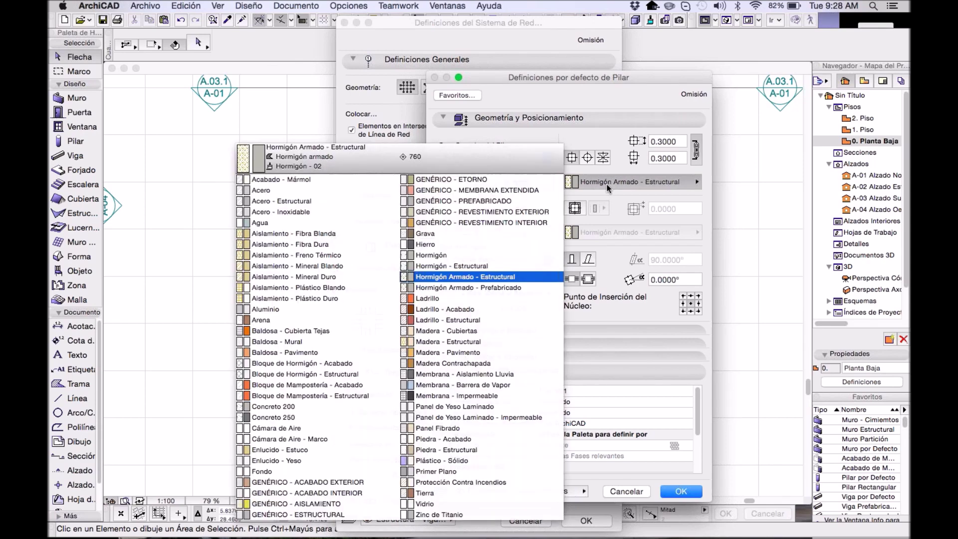
{"action": "left_click", "coordinate": [307, 407]}
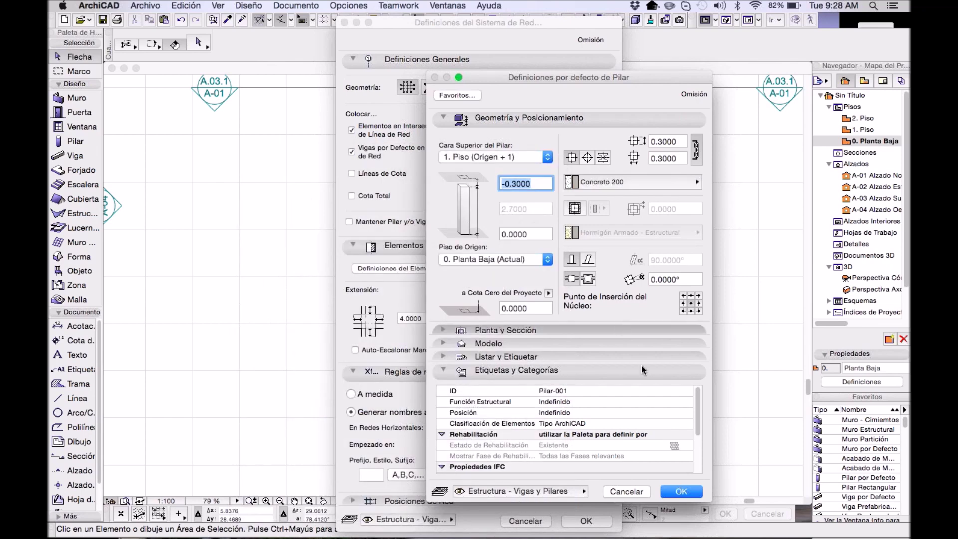
{"action": "left_click", "coordinate": [681, 492]}
- Assign Concreto 250 as the building material of the grid's default beams
{"action": "left_click", "coordinate": [558, 152]}
{"action": "left_click", "coordinate": [519, 112]}
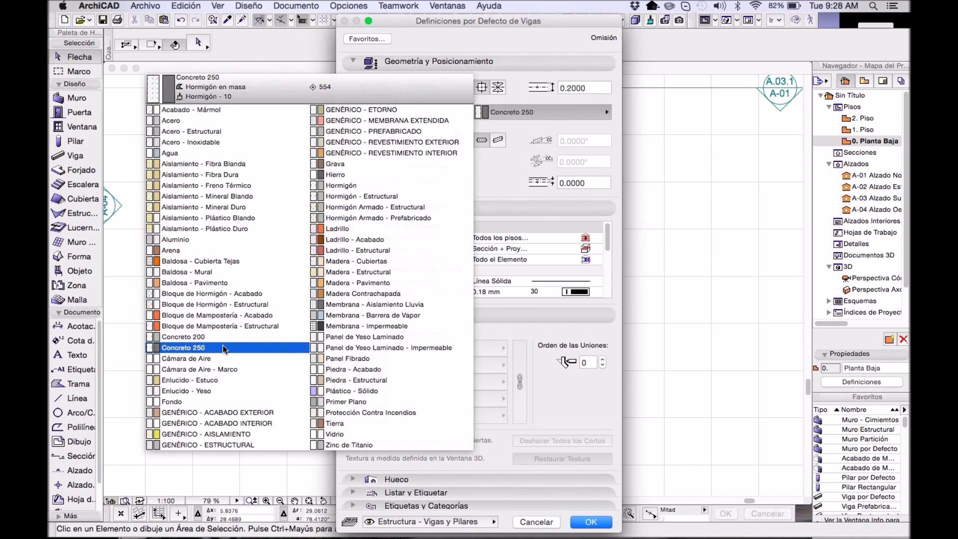
{"action": "left_click", "coordinate": [184, 348]}
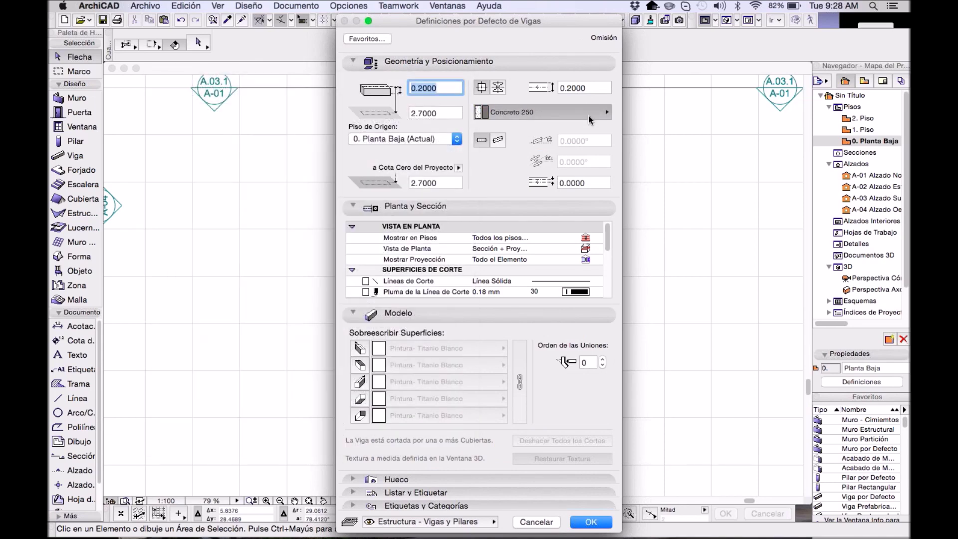
{"action": "left_click", "coordinate": [594, 522]}
- Set the default column's top offset from 1. Piso to 0
{"action": "left_click", "coordinate": [552, 131]}
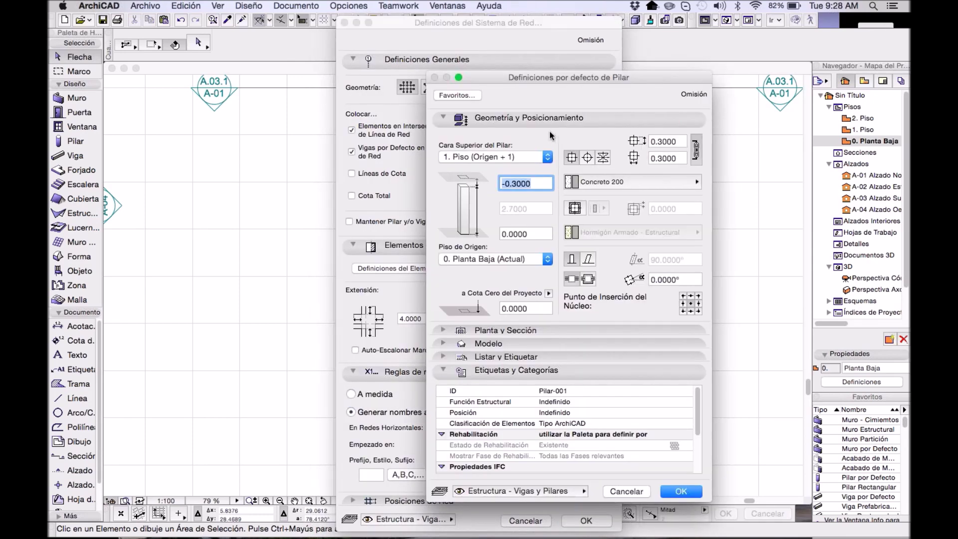
{"action": "type", "text": "0"}
{"action": "key", "text": "Return"}
{"action": "left_click", "coordinate": [682, 491]}
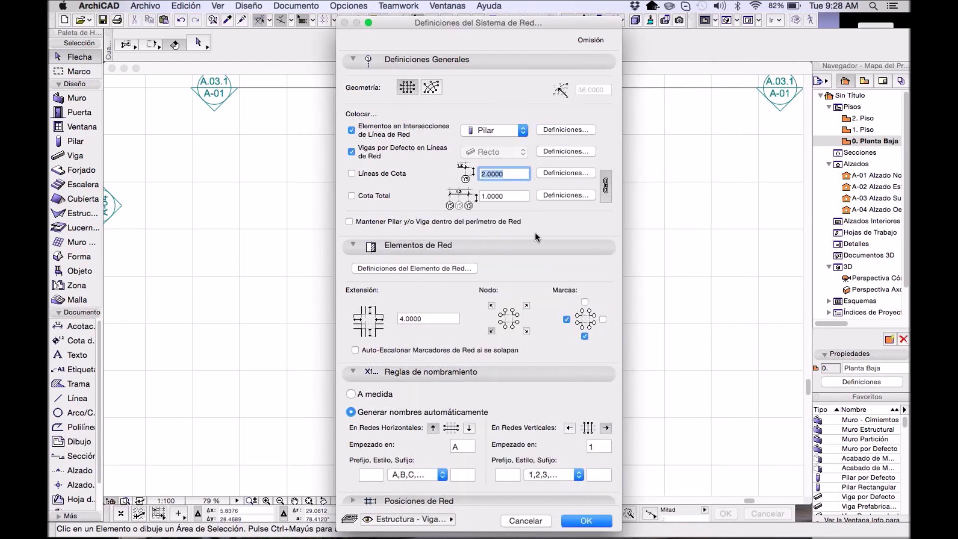
- Put the vertical grid lines' markers at their upper ends, keep columns and beams inside the grid perimeter, and accept the grid settings
{"action": "left_click", "coordinate": [585, 338]}
{"action": "left_click", "coordinate": [395, 500]}
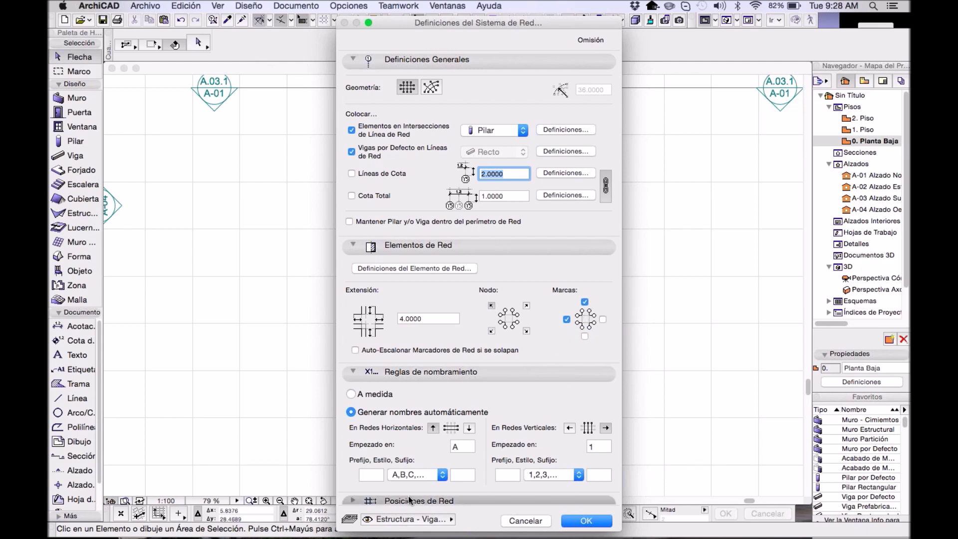
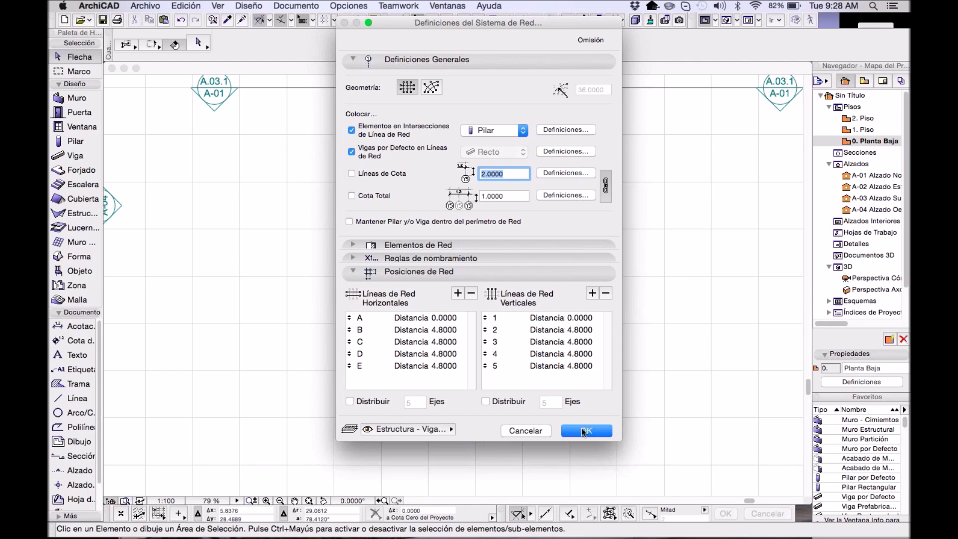
{"action": "left_click", "coordinate": [405, 223]}
{"action": "left_click", "coordinate": [588, 430]}
- Place the grid system horizontally between the elevation markers on the ground floor plan and show the structure in 3D
{"action": "scroll", "coordinate": [370, 274], "scroll_direction": "down", "scroll_amount": 5}
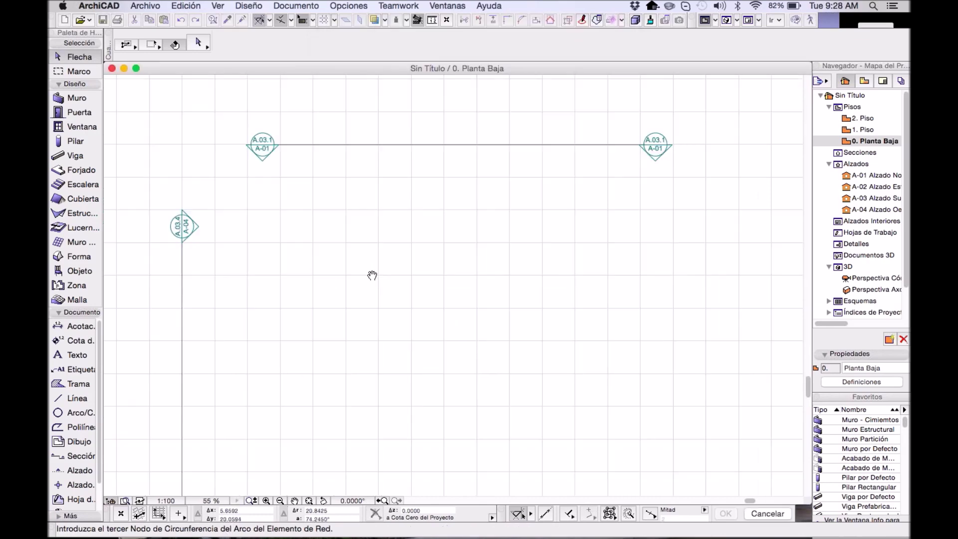
{"action": "left_click", "coordinate": [296, 209]}
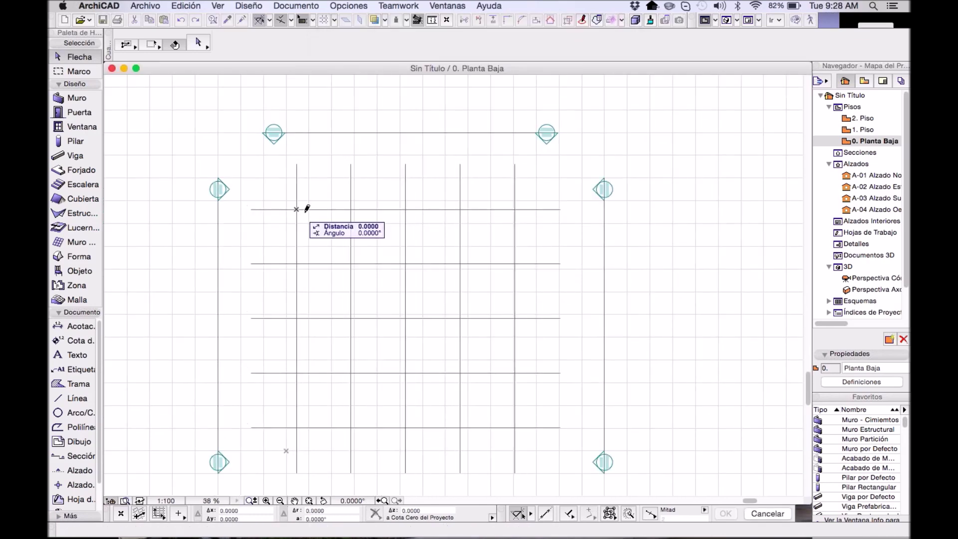
{"action": "left_click", "coordinate": [366, 208]}
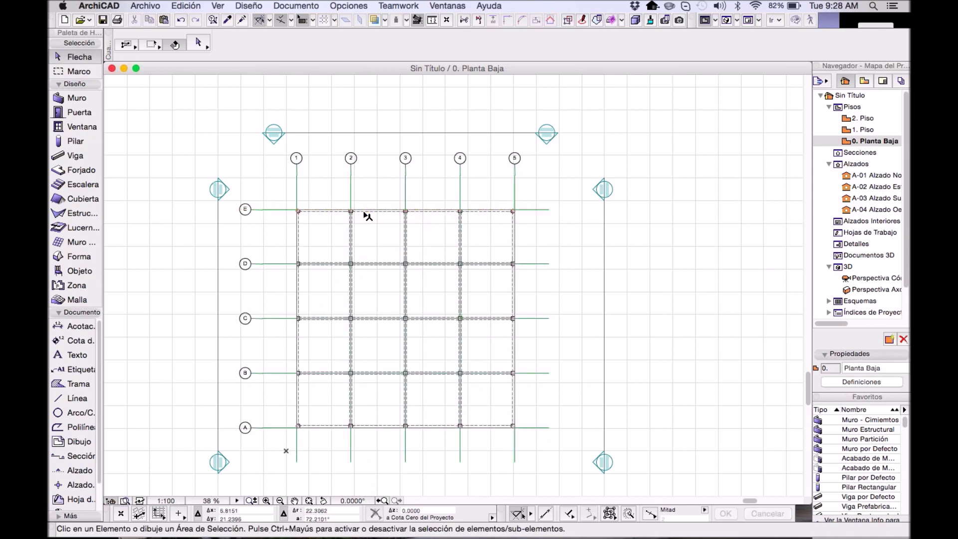
{"action": "left_click", "coordinate": [727, 22]}
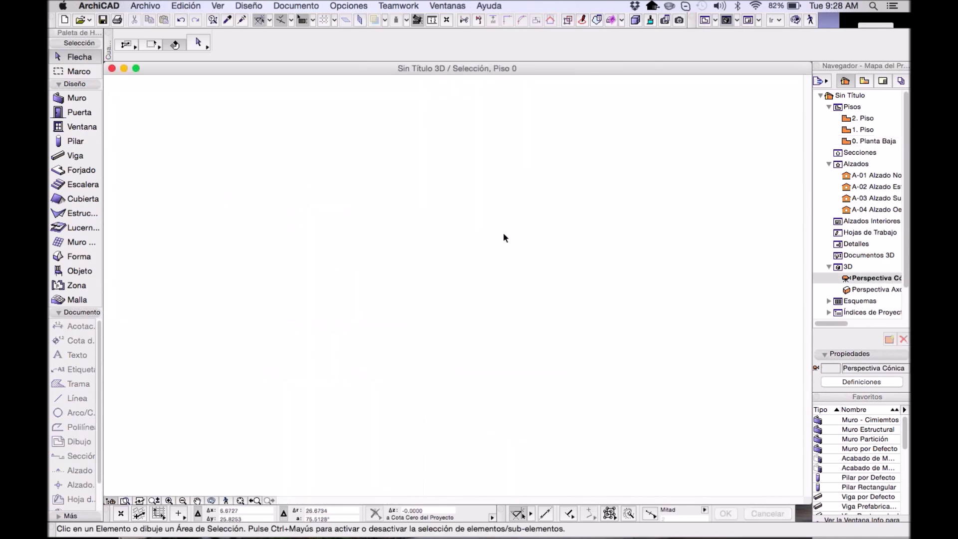
- Show all the elements in 3D and examine the corner column where the perimeter beams meet
{"action": "left_click", "coordinate": [241, 501]}
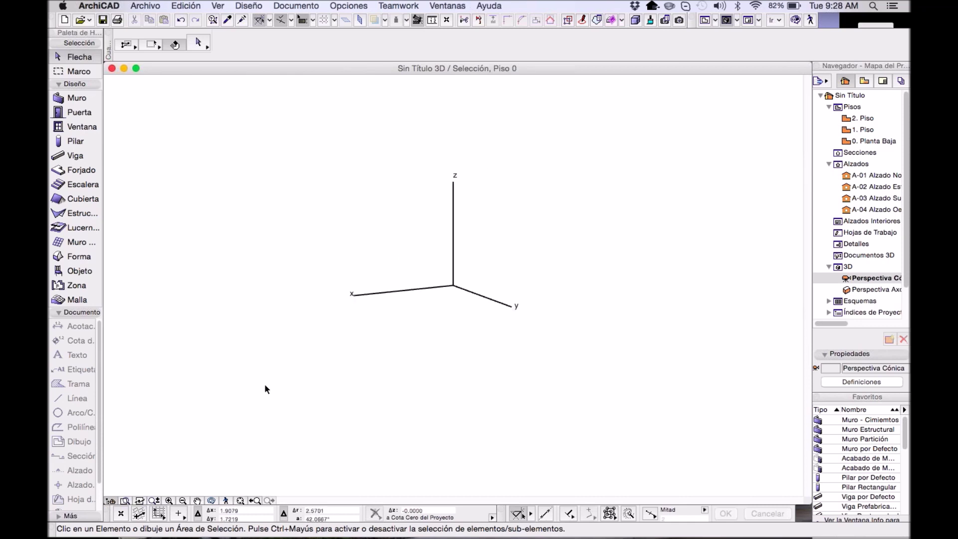
{"action": "key", "text": "super+F5"}
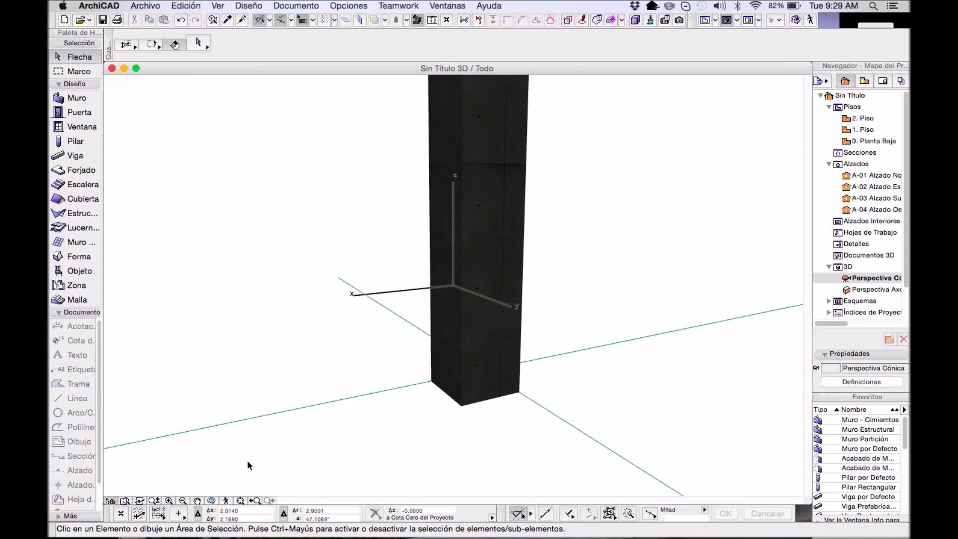
{"action": "left_click", "coordinate": [241, 501]}
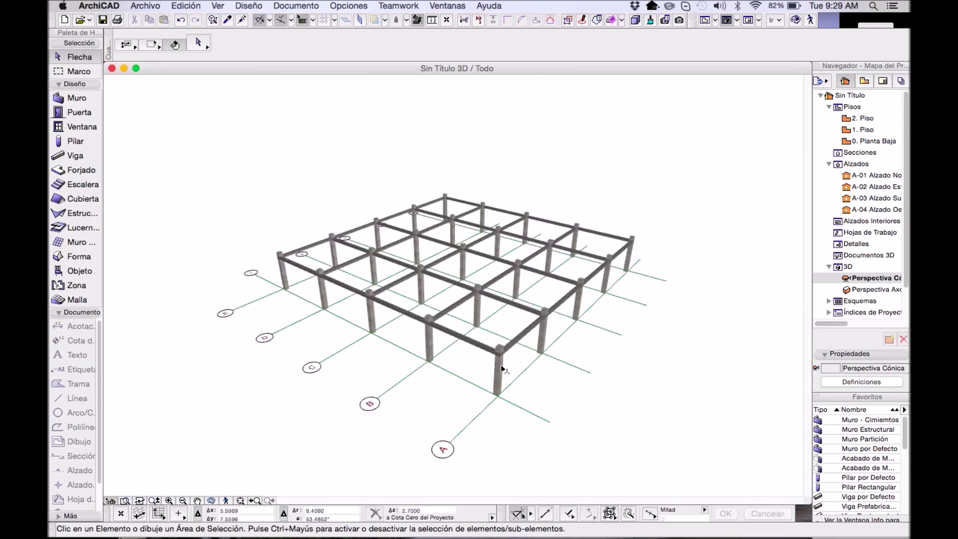
{"action": "scroll", "coordinate": [501, 349], "scroll_direction": "up", "scroll_amount": 5}
{"action": "middle_click_drag", "start_coordinate": [500, 347], "coordinate": [452, 282], "text": "shift"}
{"action": "scroll", "coordinate": [496, 324], "scroll_direction": "up", "scroll_amount": 6}
{"action": "scroll", "coordinate": [461, 293], "scroll_direction": "down", "scroll_amount": 3}
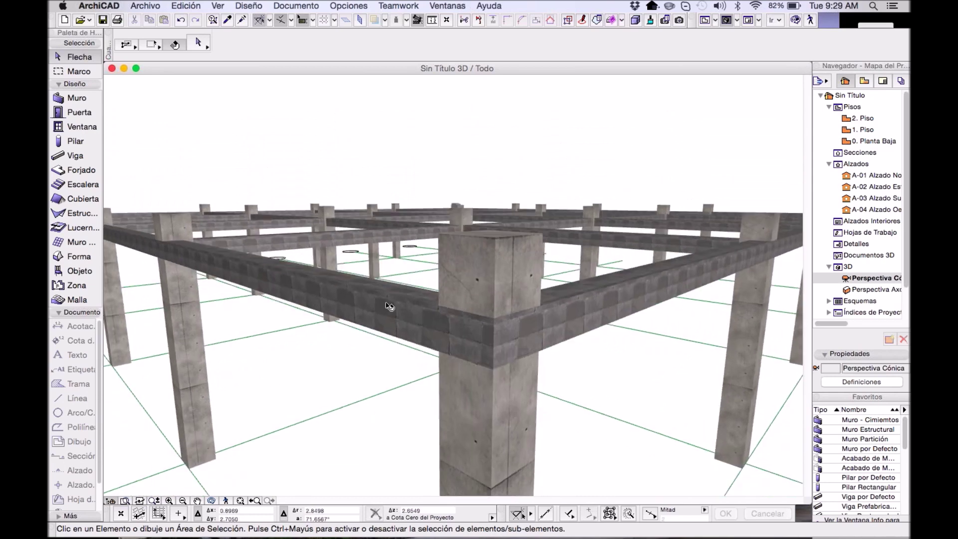
- Select one perimeter beam and the corner column in turn to compare their building materials
{"action": "left_click", "coordinate": [389, 305]}
{"action": "scroll", "coordinate": [493, 338], "scroll_direction": "up", "scroll_amount": 4}
{"action": "middle_click_drag", "start_coordinate": [492, 342], "coordinate": [500, 342], "text": "shift"}
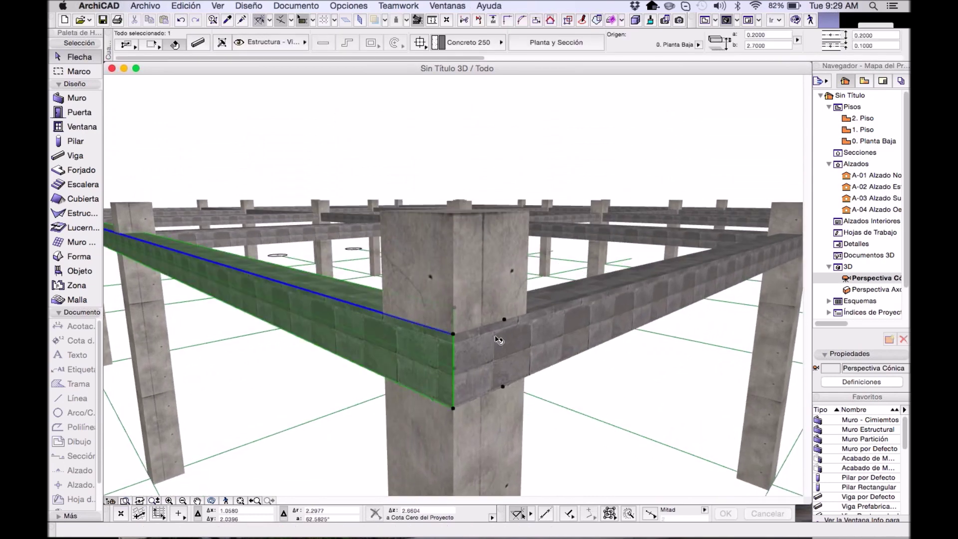
{"action": "scroll", "coordinate": [513, 313], "scroll_direction": "down", "scroll_amount": 3}
{"action": "left_click", "coordinate": [505, 279]}
{"action": "middle_click_drag", "start_coordinate": [505, 279], "coordinate": [494, 161], "text": "shift"}
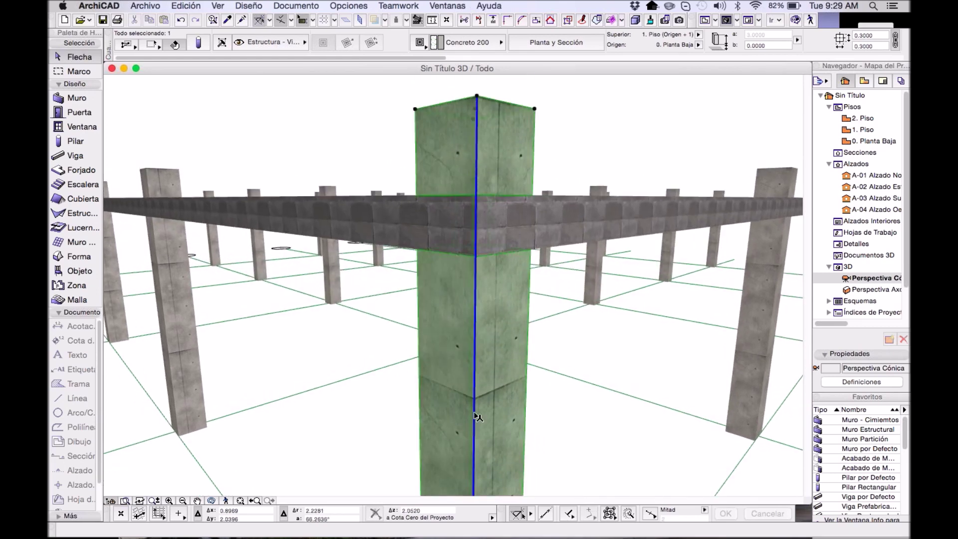
{"action": "middle_click_drag", "start_coordinate": [568, 339], "coordinate": [480, 256]}
{"action": "scroll", "coordinate": [560, 359], "scroll_direction": "down", "scroll_amount": 4}
{"action": "scroll", "coordinate": [482, 258], "scroll_direction": "up", "scroll_amount": 5}
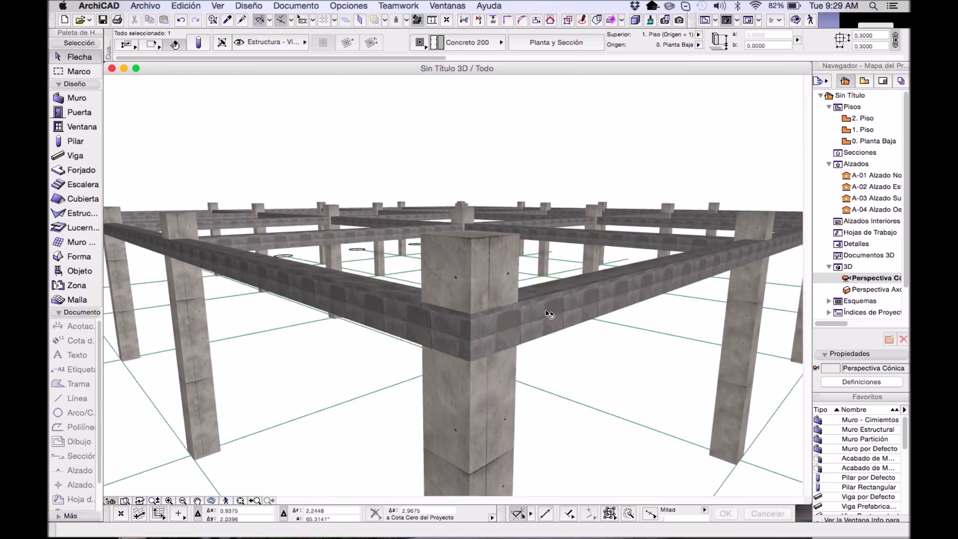
- Check the other perimeter beam at the corner against the column to see which material cuts the other
{"action": "left_click", "coordinate": [547, 307]}
{"action": "scroll", "coordinate": [521, 351], "scroll_direction": "up", "scroll_amount": 4}
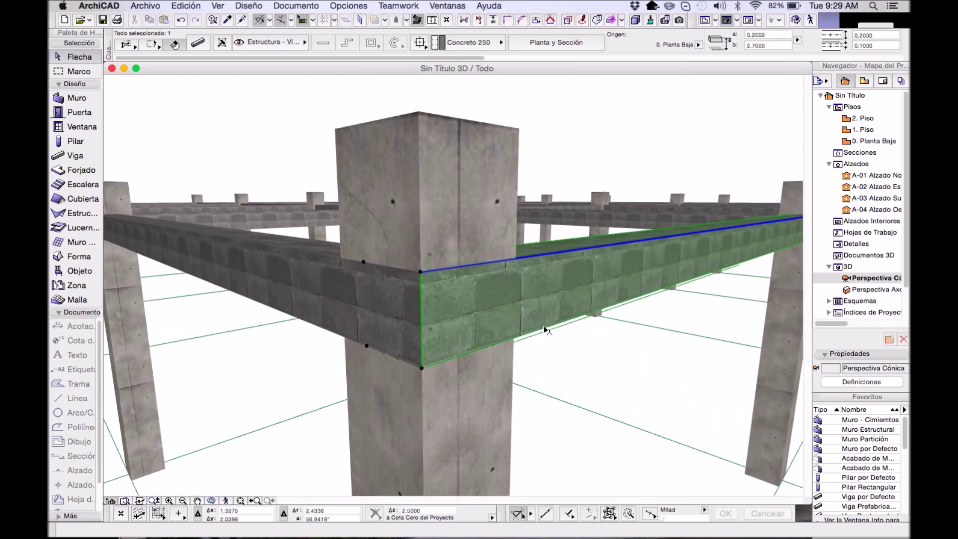
{"action": "scroll", "coordinate": [529, 346], "scroll_direction": "down", "scroll_amount": 5}
{"action": "left_click", "coordinate": [463, 150]}
{"action": "scroll", "coordinate": [463, 151], "scroll_direction": "down", "scroll_amount": 5}
{"action": "left_click", "coordinate": [509, 258]}
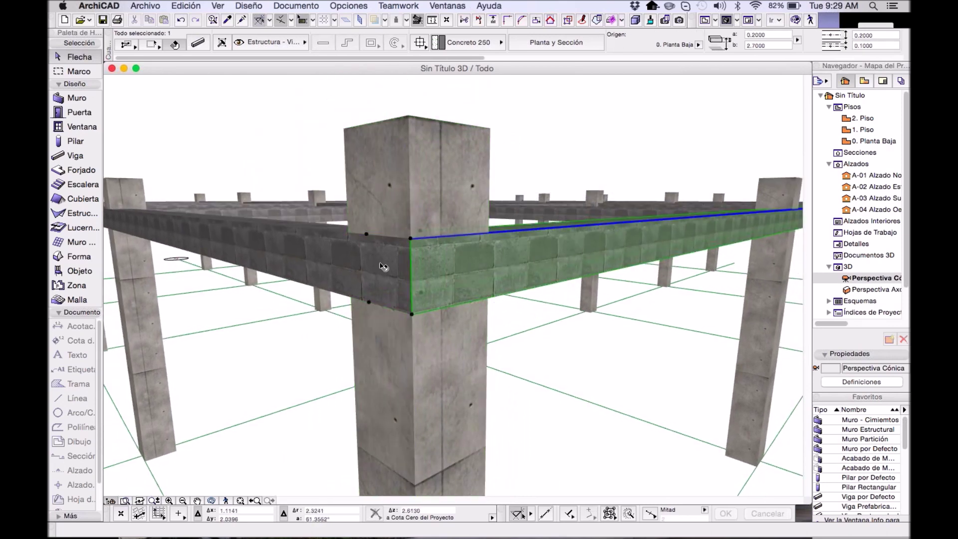
{"action": "left_click", "coordinate": [456, 382]}
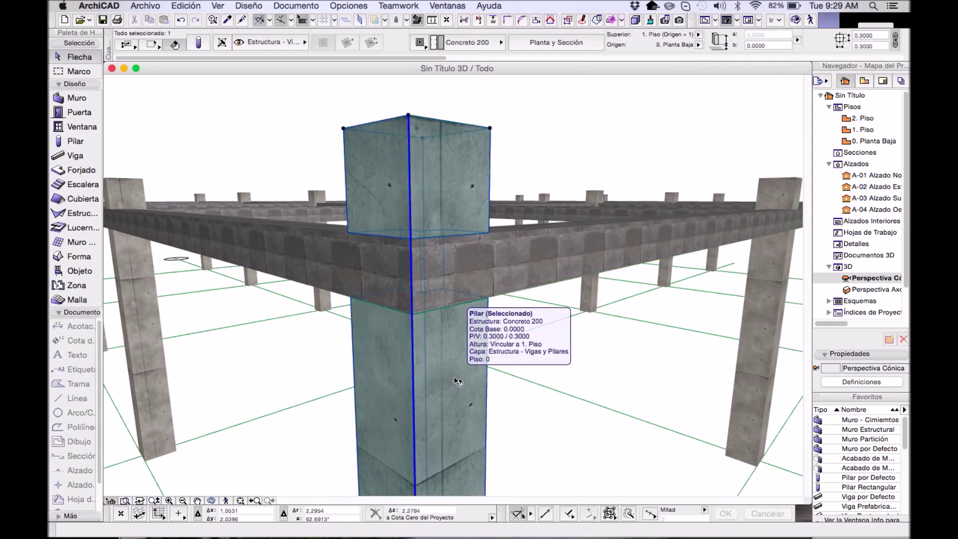
- Isolate the corner column in 3D and examine the cuts made by the beams from several sides
{"action": "key", "text": "F5"}
{"action": "left_click", "coordinate": [574, 272]}
{"action": "scroll", "coordinate": [468, 262], "scroll_direction": "down", "scroll_amount": 5}
{"action": "scroll", "coordinate": [468, 261], "scroll_direction": "up", "scroll_amount": 10}
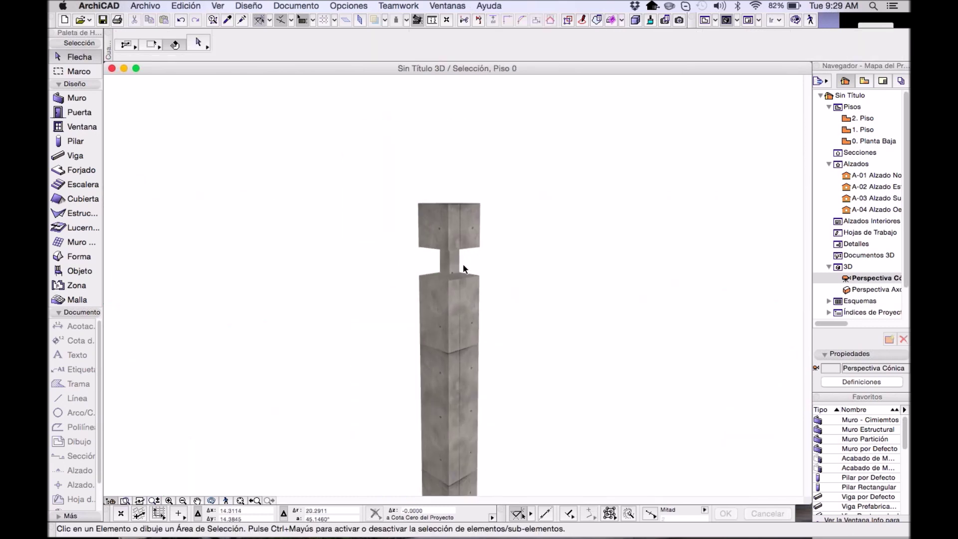
{"action": "scroll", "coordinate": [468, 258], "scroll_direction": "down", "scroll_amount": 8}
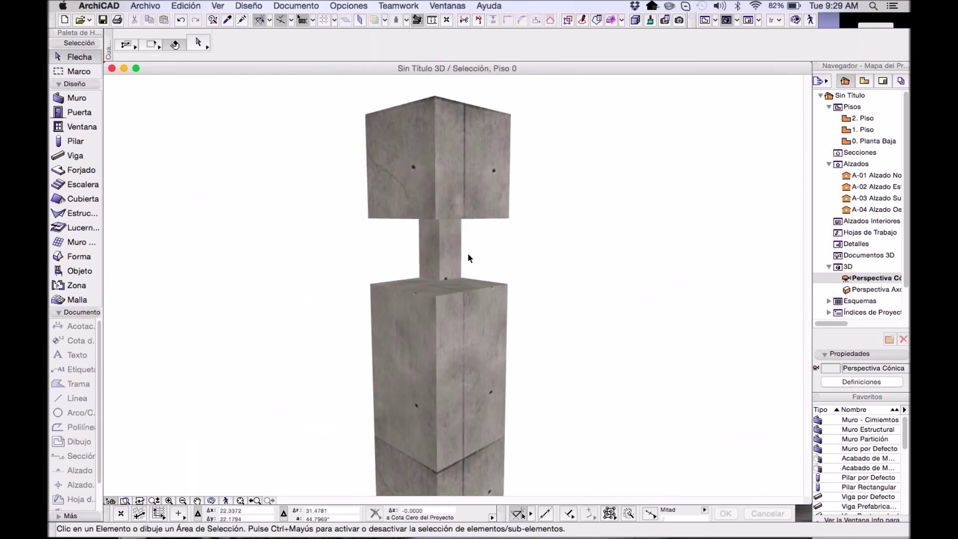
{"action": "mouse_move", "coordinate": [468, 256]}
{"action": "middle_mouse_down", "text": "shift"}
{"action": "mouse_move", "coordinate": [478, 250]}
{"action": "mouse_move", "coordinate": [334, 327]}
{"action": "mouse_move", "coordinate": [240, 324]}
{"action": "middle_mouse_up", "text": "shift"}
{"action": "scroll", "coordinate": [477, 251], "scroll_direction": "up", "scroll_amount": 6}
{"action": "scroll", "coordinate": [477, 250], "scroll_direction": "down", "scroll_amount": 3}
- Show the whole structure again, and isolate an interior column where beams cross in 3D
{"action": "key", "text": "ctrl+F5"}
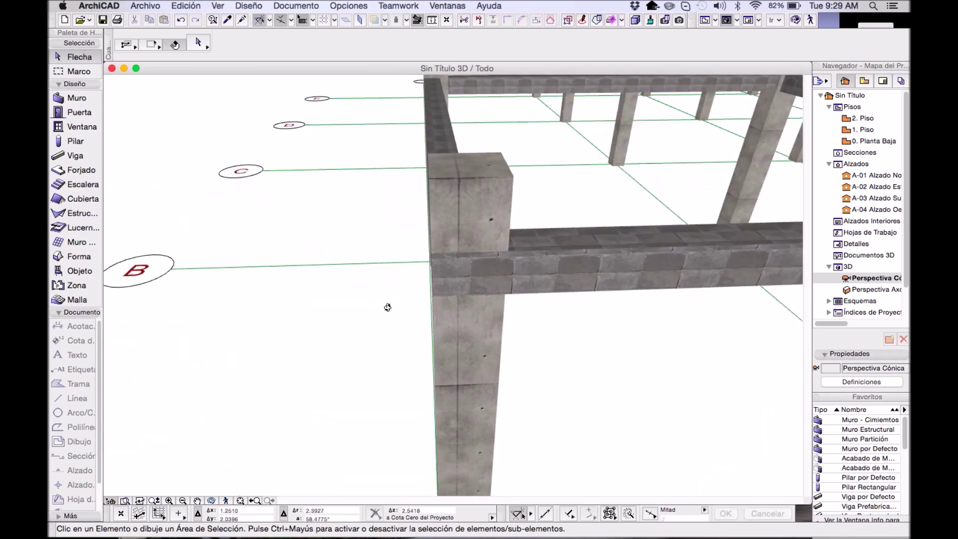
{"action": "mouse_move", "coordinate": [481, 270]}
{"action": "middle_mouse_down", "text": "shift"}
{"action": "mouse_move", "coordinate": [261, 267]}
{"action": "mouse_move", "coordinate": [170, 279]}
{"action": "middle_mouse_up", "text": "shift"}
{"action": "mouse_move", "coordinate": [530, 311]}
{"action": "middle_mouse_down", "text": "shift"}
{"action": "mouse_move", "coordinate": [387, 285]}
{"action": "mouse_move", "coordinate": [680, 278]}
{"action": "mouse_move", "coordinate": [519, 306]}
{"action": "middle_mouse_up", "text": "shift"}
{"action": "scroll", "coordinate": [680, 278], "scroll_direction": "up", "scroll_amount": 2}
{"action": "scroll", "coordinate": [579, 360], "scroll_direction": "up", "scroll_amount": 2}
{"action": "scroll", "coordinate": [565, 326], "scroll_direction": "down", "scroll_amount": 2}
{"action": "middle_click_drag", "start_coordinate": [565, 325], "coordinate": [528, 235], "text": "shift"}
{"action": "left_click", "coordinate": [579, 275]}
{"action": "key", "text": "F5"}
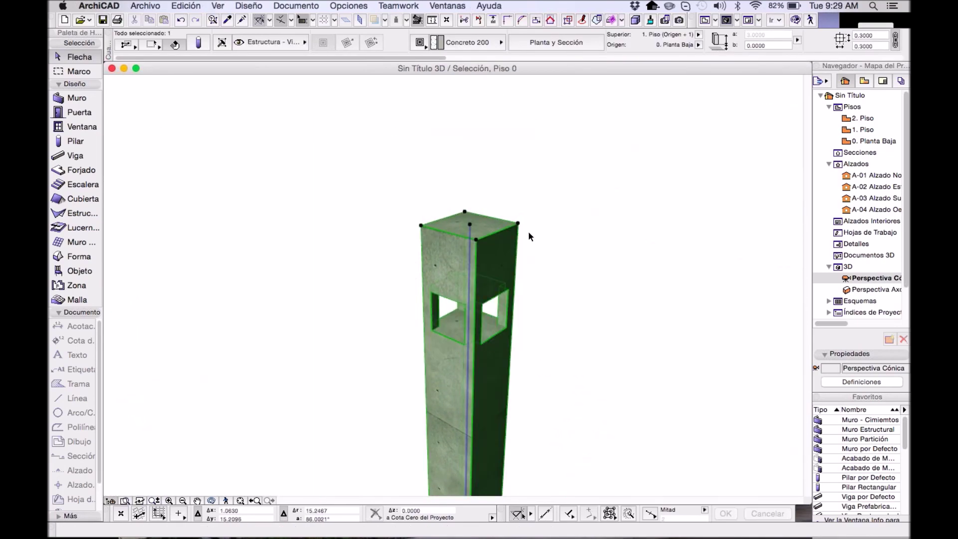
- Examine the openings that the crossing beams cut through the isolated interior column from several sides
{"action": "left_click", "coordinate": [544, 288]}
{"action": "middle_click_drag", "start_coordinate": [544, 288], "coordinate": [370, 239], "text": "shift"}
{"action": "middle_click_drag", "start_coordinate": [497, 263], "coordinate": [289, 349], "text": "shift"}
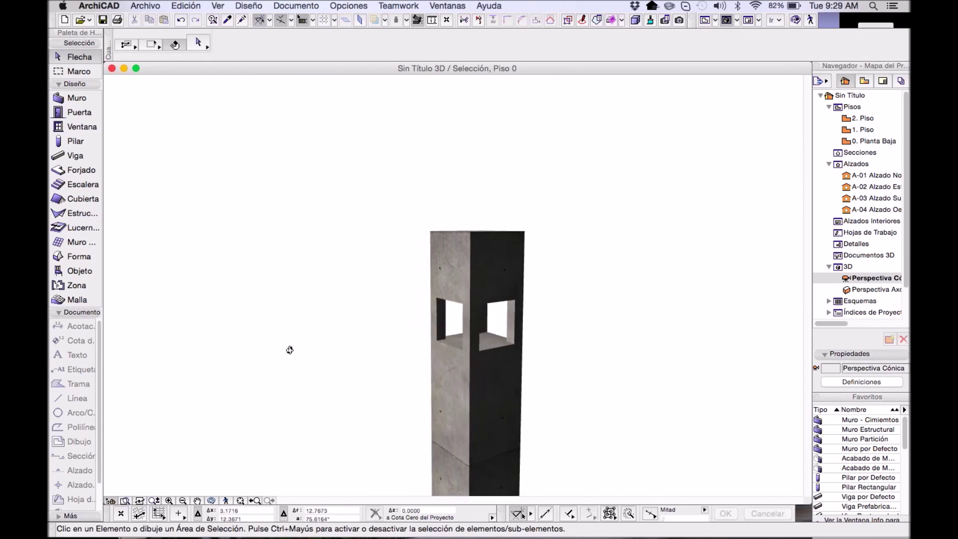
{"action": "scroll", "coordinate": [469, 322], "scroll_direction": "up", "scroll_amount": 5}
{"action": "scroll", "coordinate": [470, 323], "scroll_direction": "up", "scroll_amount": 5}
{"action": "scroll", "coordinate": [470, 324], "scroll_direction": "down", "scroll_amount": 10}
{"action": "middle_click_drag", "start_coordinate": [471, 323], "coordinate": [552, 314], "text": "shift"}
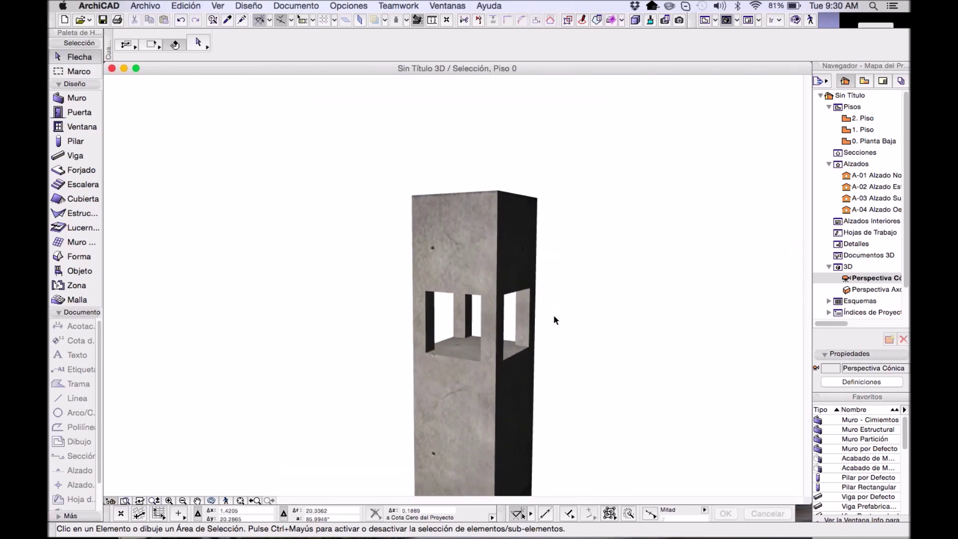
- Bring back the full structure and select a crossing beam and the interior column at their intersection
{"action": "key", "text": "ctrl+F5"}
{"action": "left_click", "coordinate": [587, 332]}
{"action": "middle_click_drag", "start_coordinate": [590, 336], "coordinate": [536, 300], "text": "shift"}
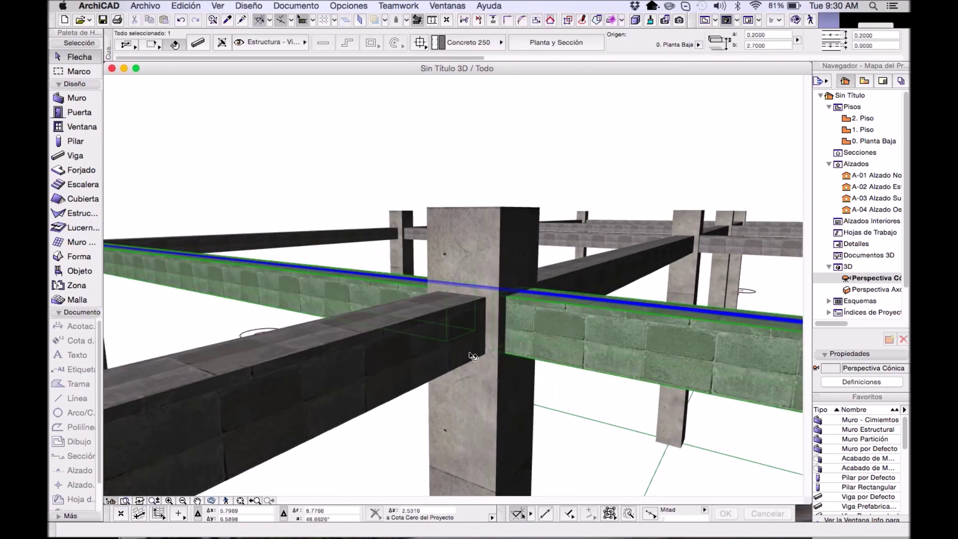
{"action": "middle_click_drag", "start_coordinate": [471, 356], "coordinate": [433, 200], "text": "shift"}
{"action": "left_click", "coordinate": [479, 209]}
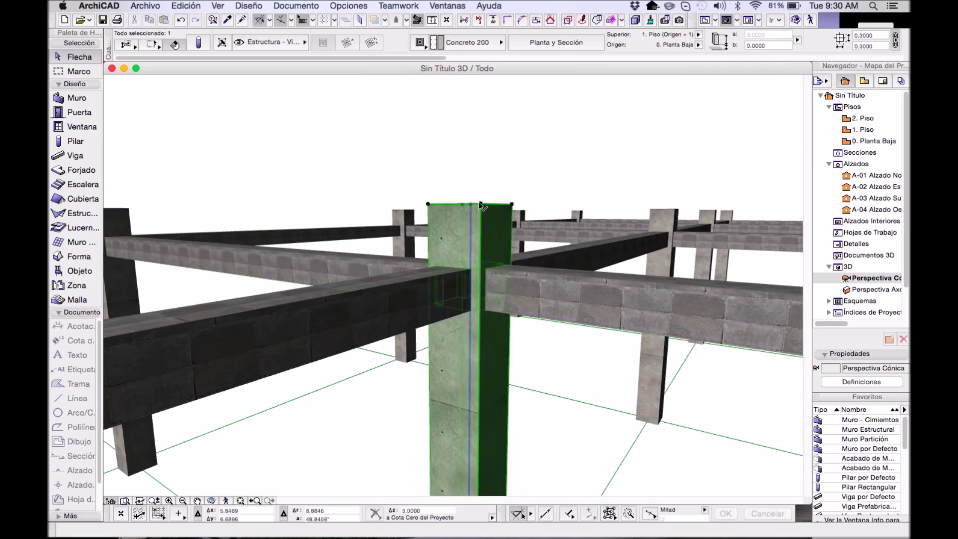
- Shorten the interior column to a height of 2.5 m, with its top at the underside of the beams
{"action": "left_click", "coordinate": [473, 206]}
{"action": "left_click", "coordinate": [523, 277]}
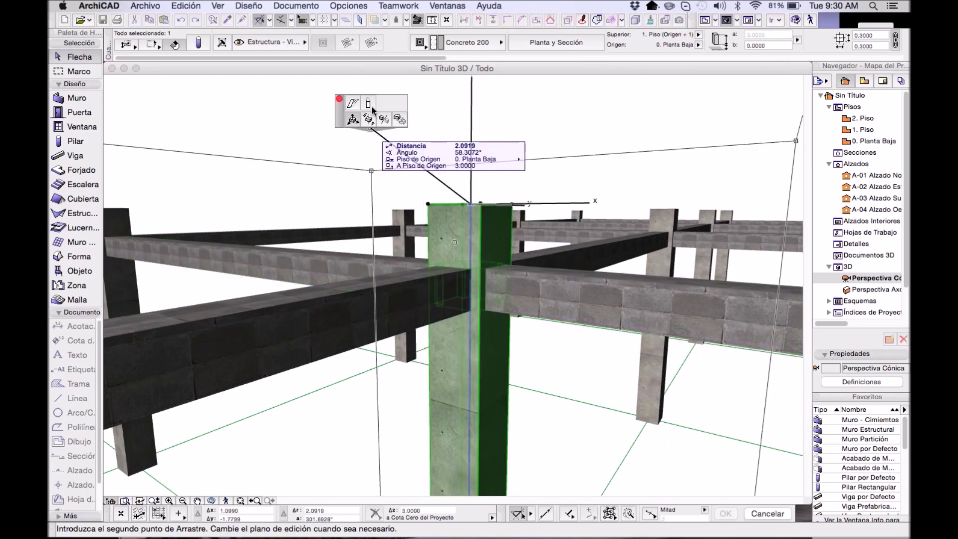
{"action": "left_click", "coordinate": [471, 369]}
{"action": "left_click", "coordinate": [471, 369]}
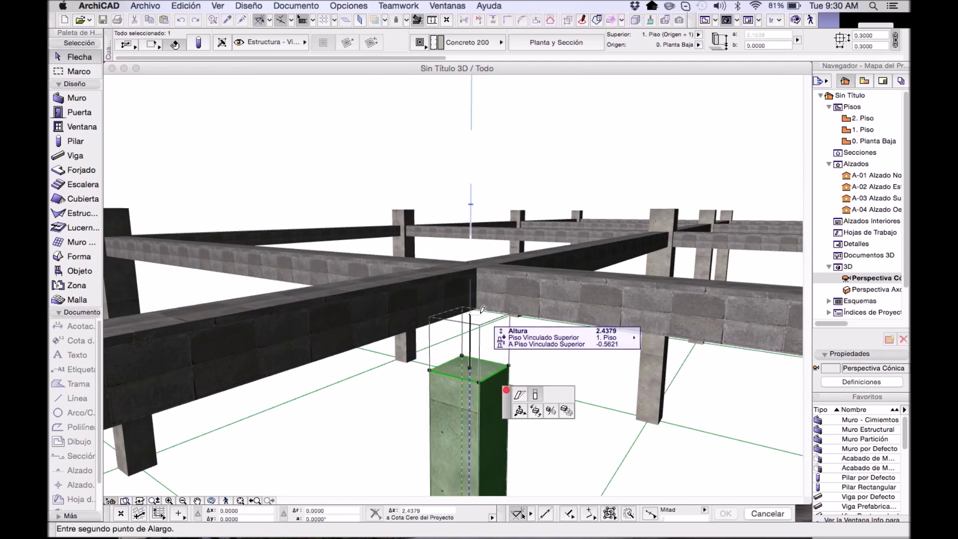
{"action": "left_click", "coordinate": [522, 422]}
{"action": "left_click", "coordinate": [474, 301]}
- Stretch the shortened column up to the top face of the beams, at a height of 2.7 m
{"action": "scroll", "coordinate": [473, 298], "scroll_direction": "up", "scroll_amount": 10}
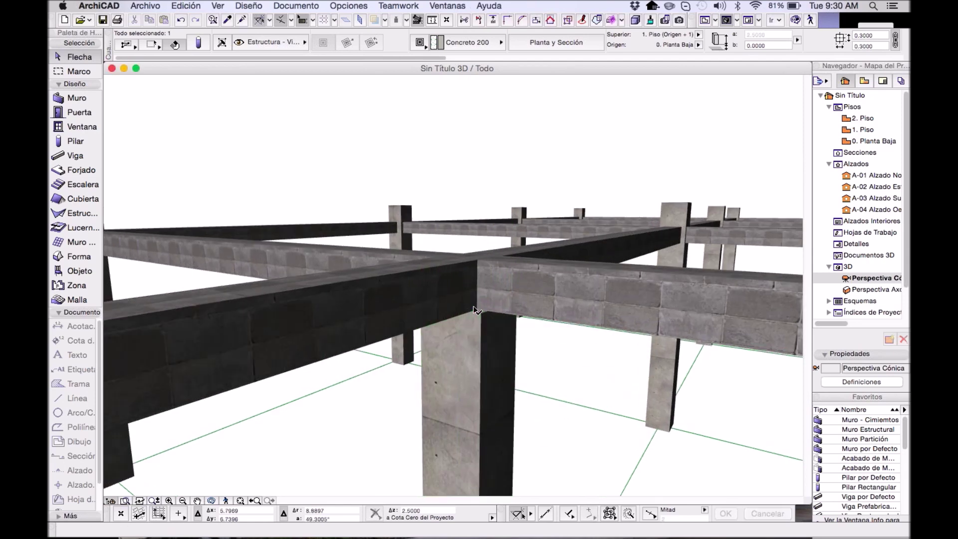
{"action": "middle_click_drag", "start_coordinate": [471, 296], "coordinate": [496, 345], "text": "shift"}
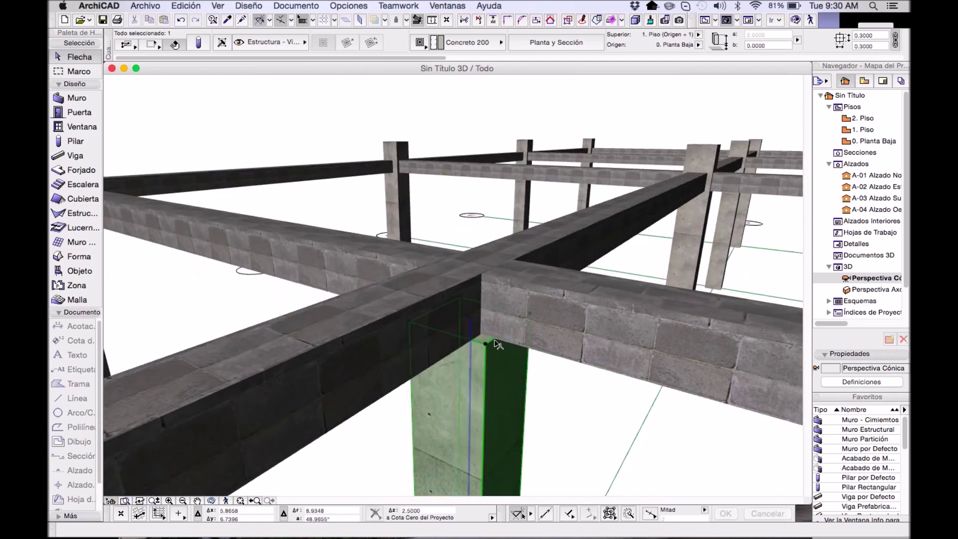
{"action": "left_click", "coordinate": [470, 342]}
{"action": "left_click", "coordinate": [522, 395]}
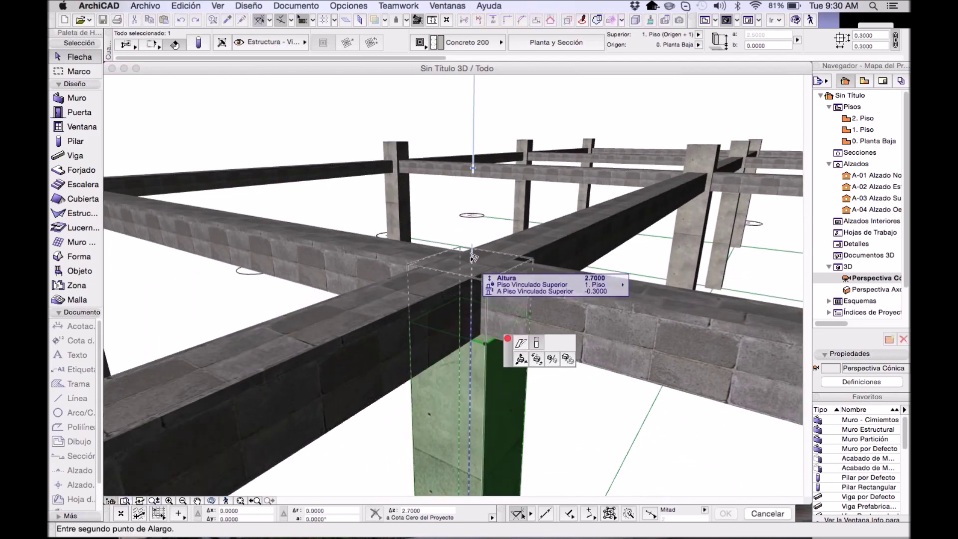
{"action": "left_click", "coordinate": [468, 247]}
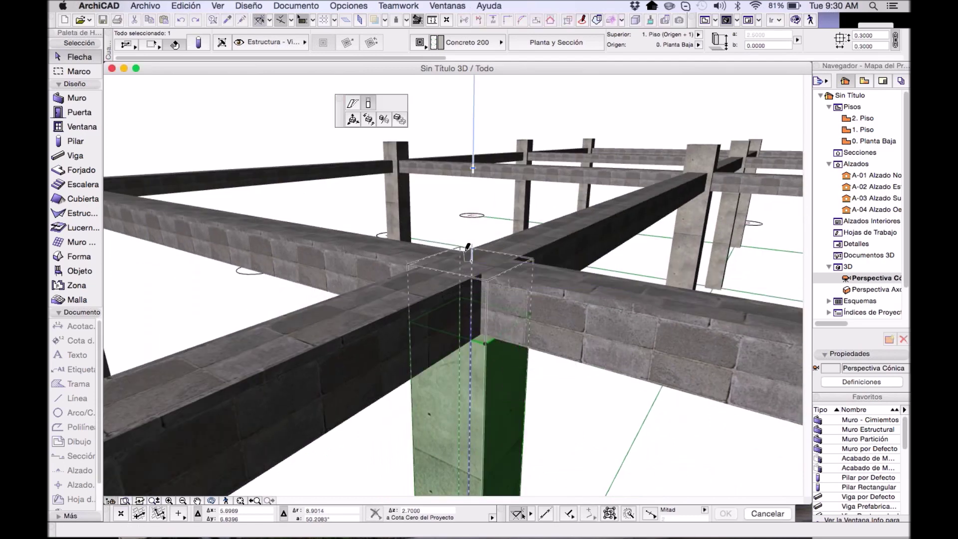
{"action": "left_click", "coordinate": [472, 209]}
- Isolate the stretched column in 3D and examine how the beams cut its upper end
{"action": "scroll", "coordinate": [480, 246], "scroll_direction": "up", "scroll_amount": 5}
{"action": "middle_click_drag", "start_coordinate": [481, 244], "coordinate": [478, 242], "text": "shift"}
{"action": "scroll", "coordinate": [425, 290], "scroll_direction": "down", "scroll_amount": 5}
{"action": "middle_click_drag", "start_coordinate": [424, 286], "coordinate": [441, 315], "text": "shift"}
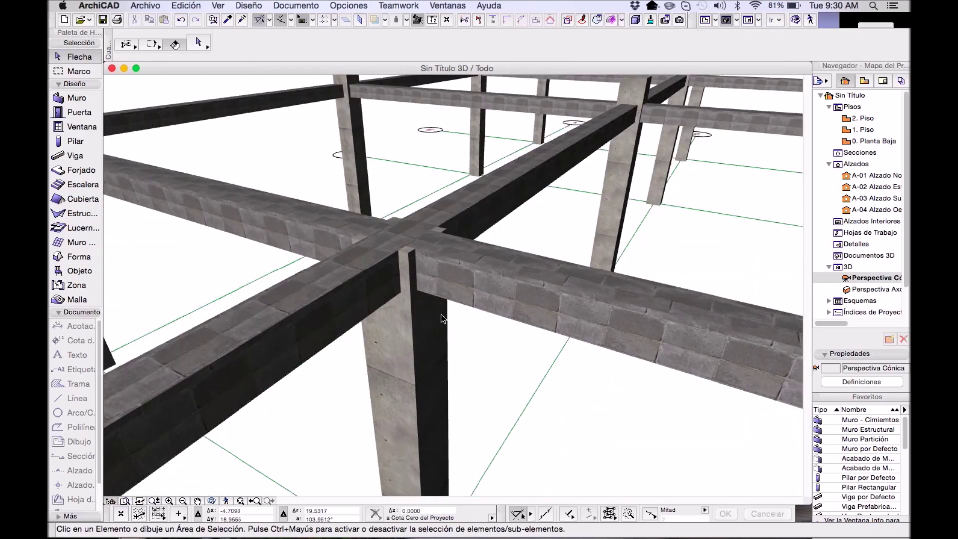
{"action": "left_click", "coordinate": [441, 315]}
{"action": "scroll", "coordinate": [395, 197], "scroll_direction": "up", "scroll_amount": 3}
{"action": "scroll", "coordinate": [394, 196], "scroll_direction": "down", "scroll_amount": 3}
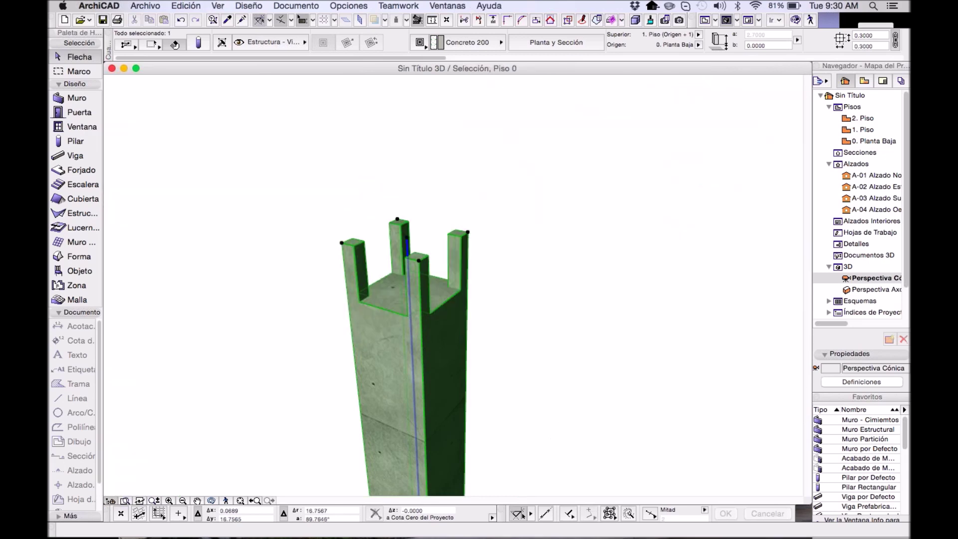
{"action": "left_click", "coordinate": [543, 299]}
{"action": "middle_click_drag", "start_coordinate": [544, 299], "coordinate": [435, 288], "text": "shift"}
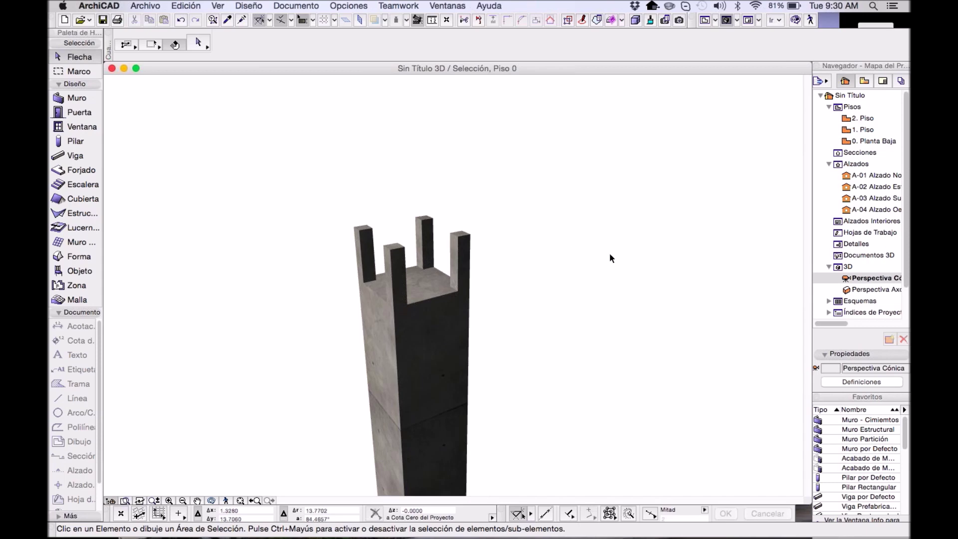
{"action": "middle_click_drag", "start_coordinate": [610, 252], "coordinate": [629, 260]}
- Show the full structure and restore the edited column's height by transferring the settings of a neighbouring column
{"action": "key", "text": "ctrl+F5"}
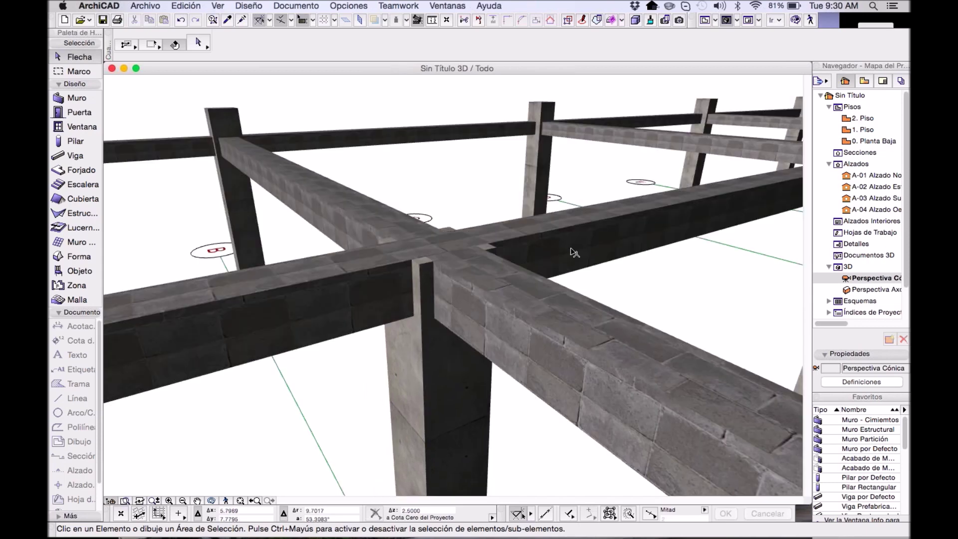
{"action": "scroll", "coordinate": [429, 220], "scroll_direction": "down", "scroll_amount": 4}
{"action": "scroll", "coordinate": [439, 241], "scroll_direction": "down", "scroll_amount": 2}
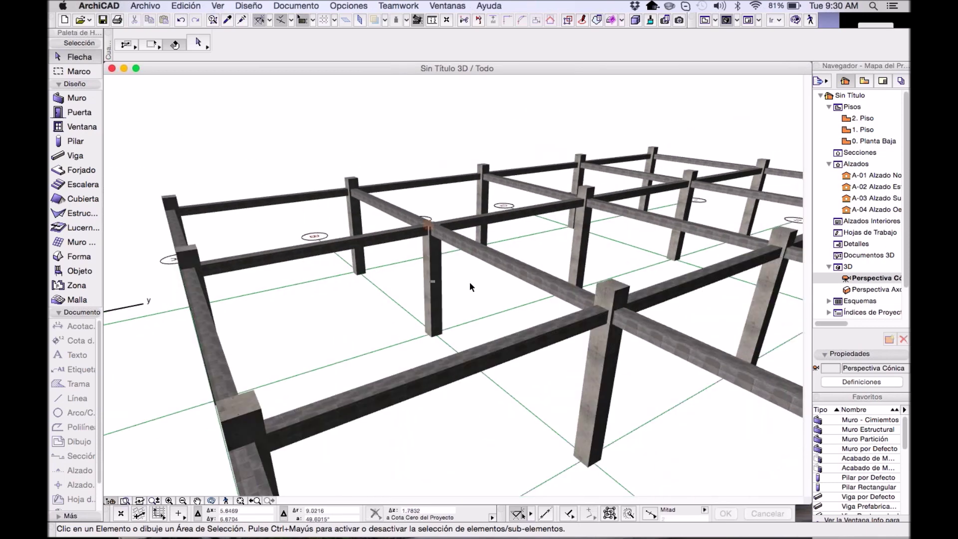
{"action": "left_click", "coordinate": [612, 341], "text": "alt"}
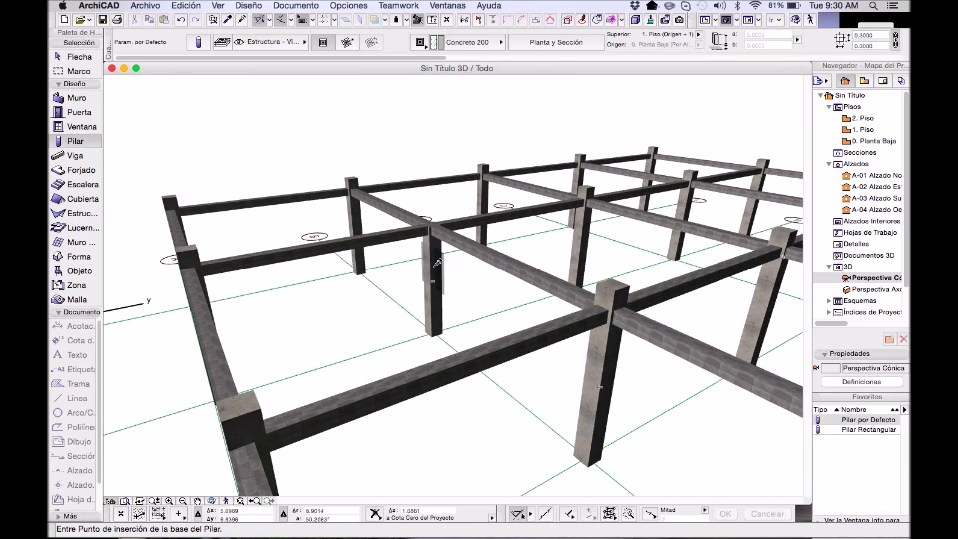
- Select all the columns, show only them in 3D, and examine the cuts left by the beams
{"action": "left_click", "coordinate": [77, 143]}
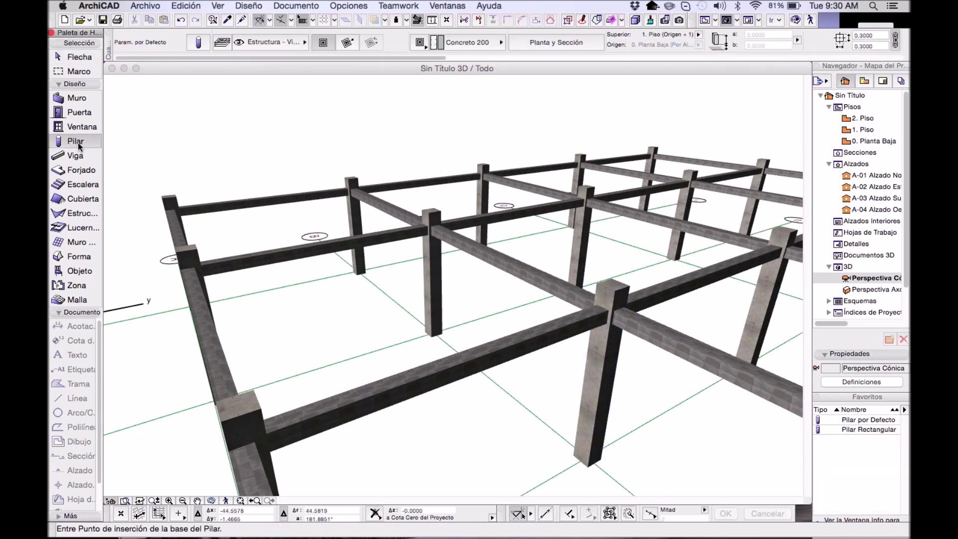
{"action": "scroll", "coordinate": [473, 180], "scroll_direction": "up", "scroll_amount": 3}
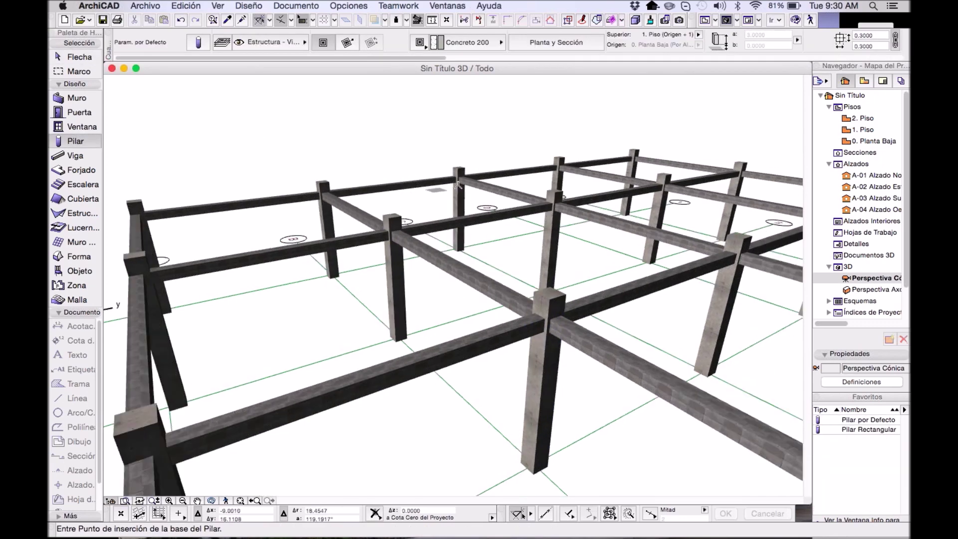
{"action": "key", "text": "super+a"}
{"action": "key", "text": "F5"}
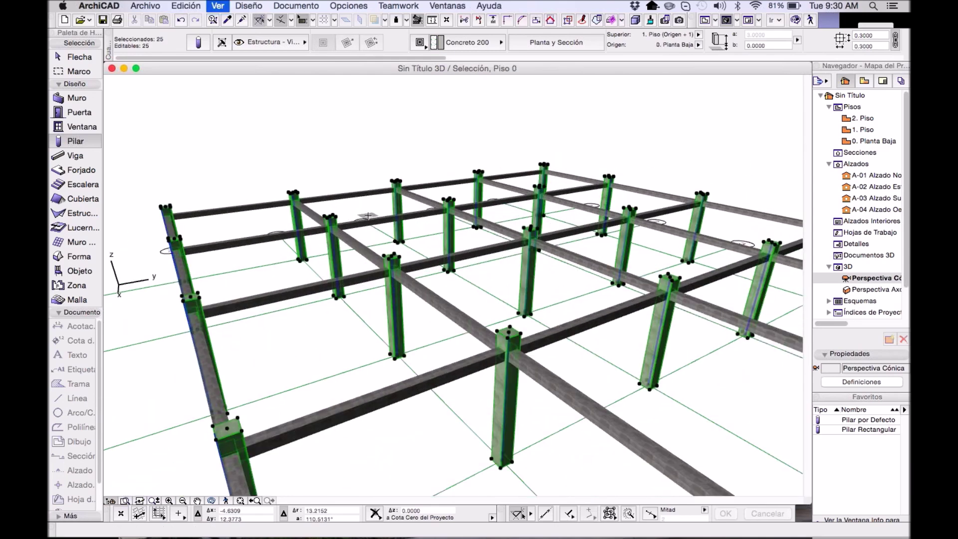
{"action": "key", "text": "Escape"}
{"action": "middle_click_drag", "start_coordinate": [428, 263], "coordinate": [629, 242], "text": "shift"}
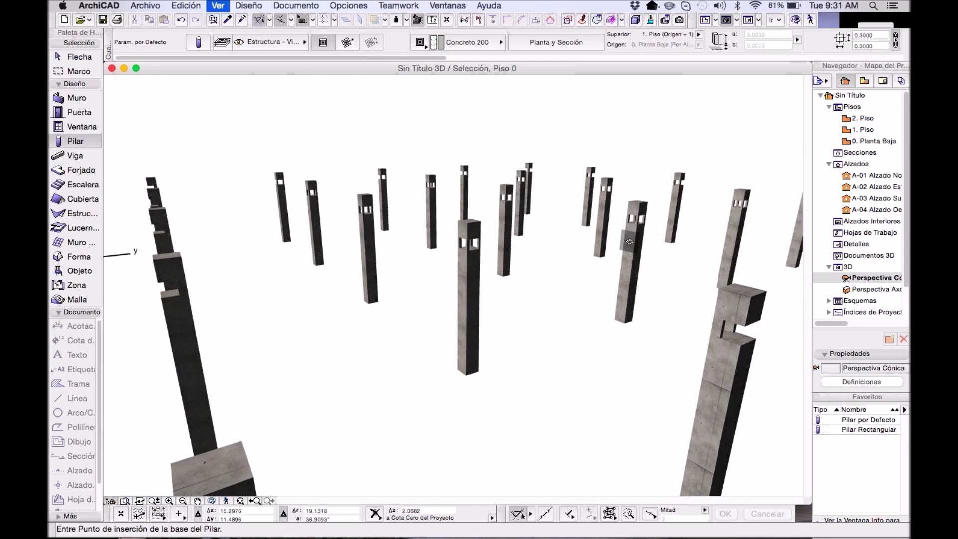
- Reset the 3D view to show the whole model and return to the Planta Baja floor plan
{"action": "key", "text": "F2"}
{"action": "scroll", "coordinate": [459, 369], "scroll_direction": "up", "scroll_amount": 5}
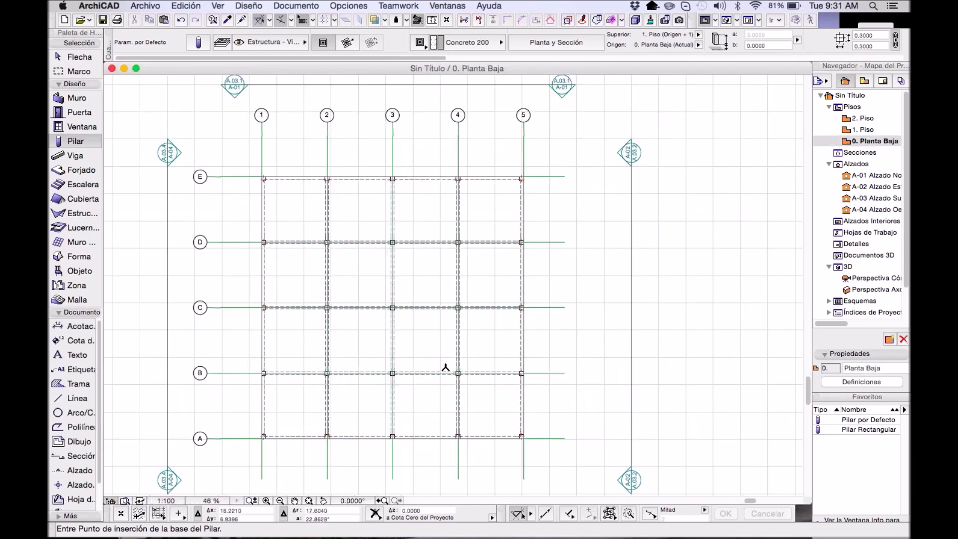
{"action": "middle_click_drag", "start_coordinate": [470, 366], "coordinate": [544, 336]}
{"action": "scroll", "coordinate": [584, 399], "scroll_direction": "up", "scroll_amount": 3}
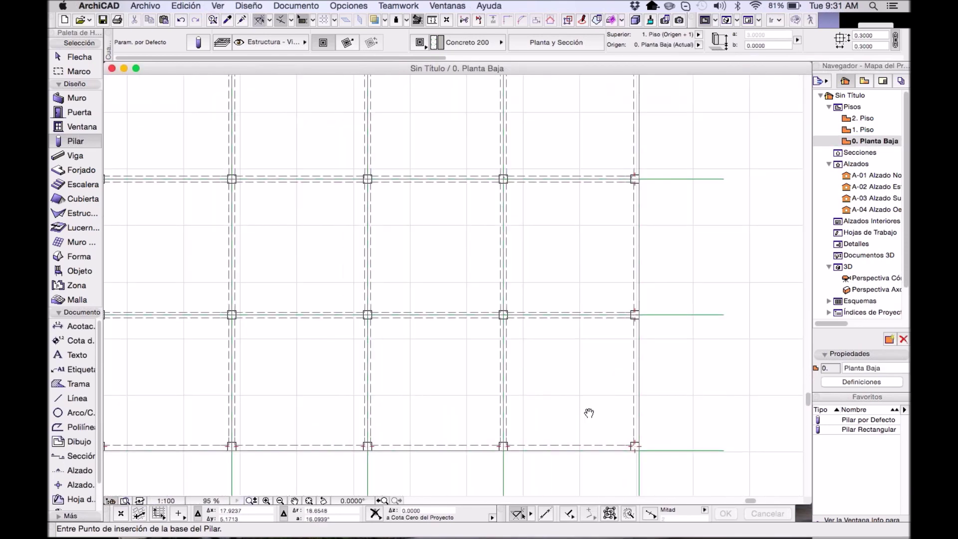
{"action": "scroll", "coordinate": [583, 400], "scroll_direction": "up", "scroll_amount": 1}
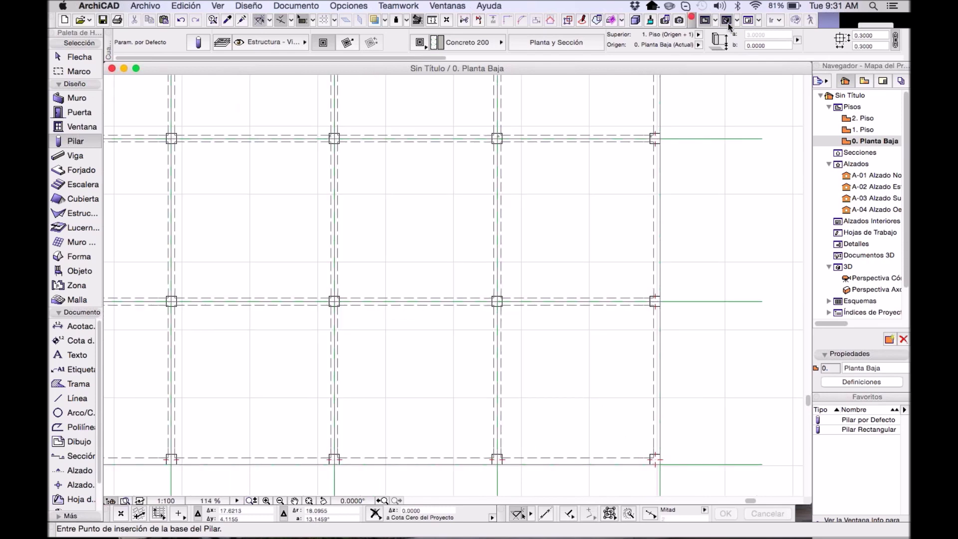
{"action": "left_click", "coordinate": [727, 22]}
{"action": "double_click", "coordinate": [874, 141]}
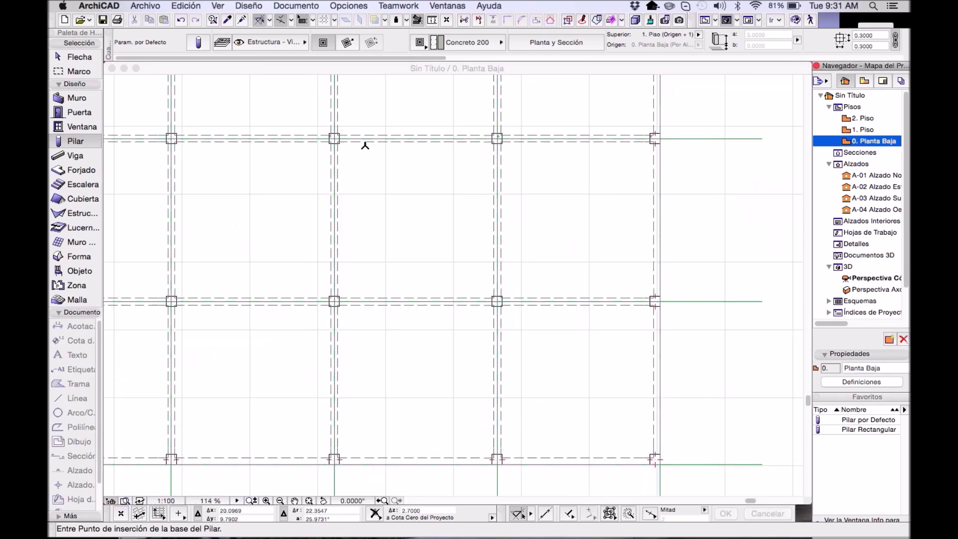
- Check the intersection priority of the Panel de Yeso Laminado - Impermeable building material against the other materials, leaving the settings unchanged
{"action": "left_click", "coordinate": [85, 97]}
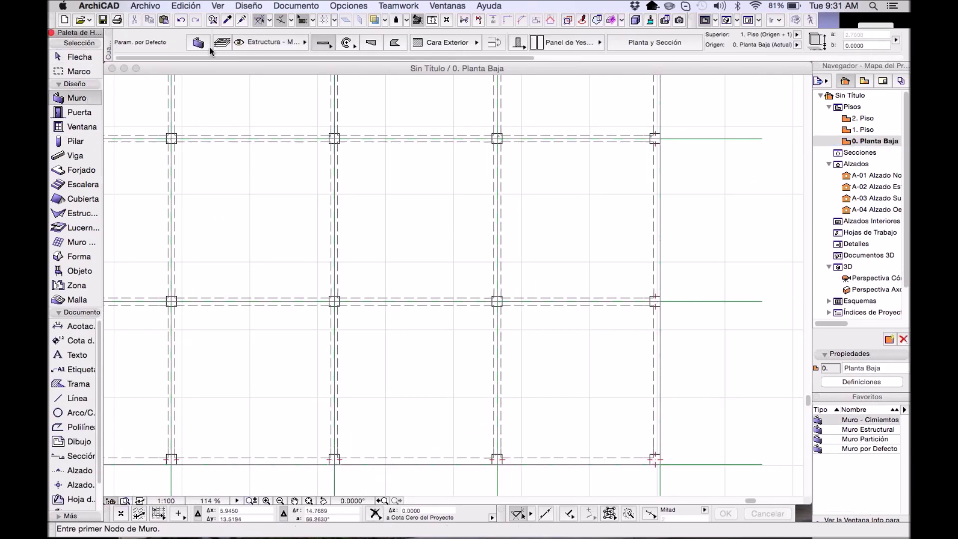
{"action": "left_click", "coordinate": [349, 6]}
{"action": "mouse_move", "coordinate": [365, 21]}
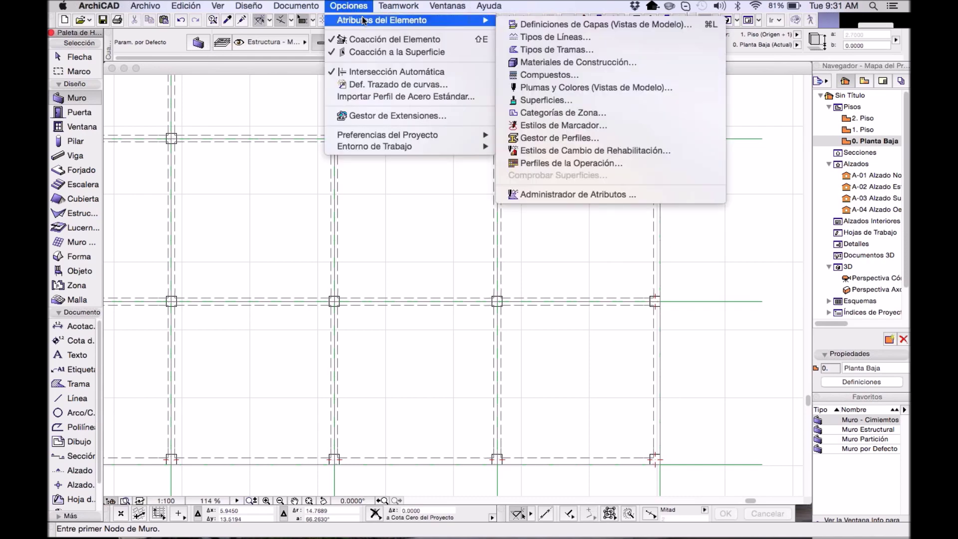
{"action": "left_click", "coordinate": [588, 70]}
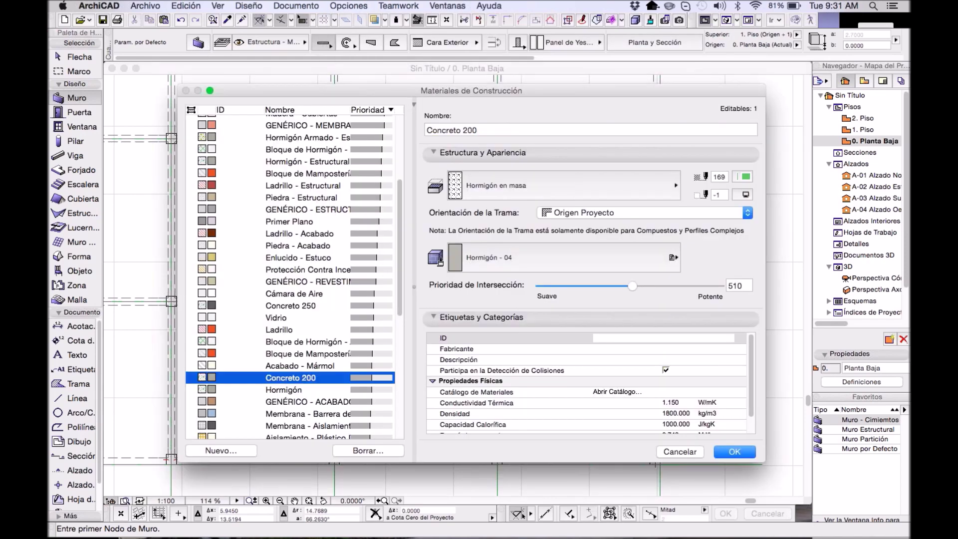
{"action": "left_click_drag", "start_coordinate": [400, 306], "coordinate": [393, 417]}
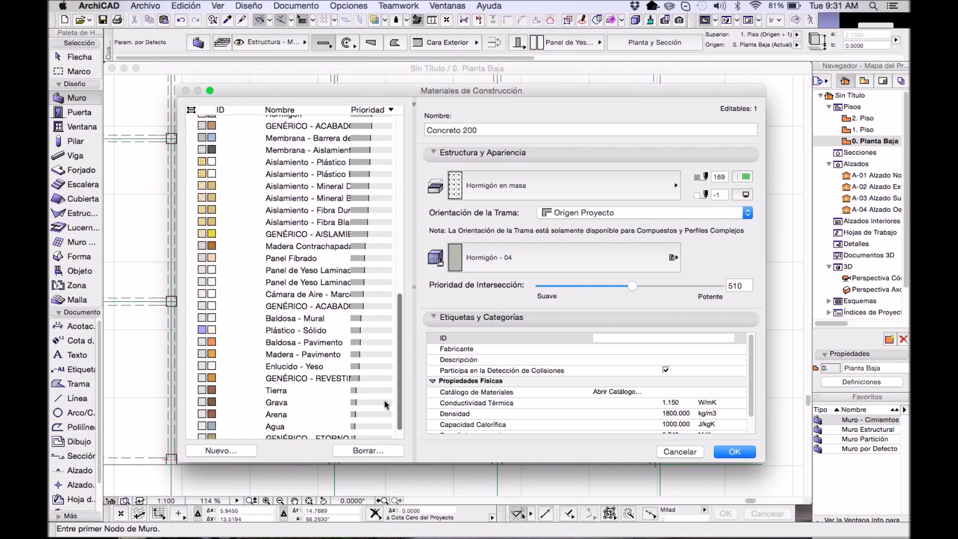
{"action": "left_click", "coordinate": [297, 271]}
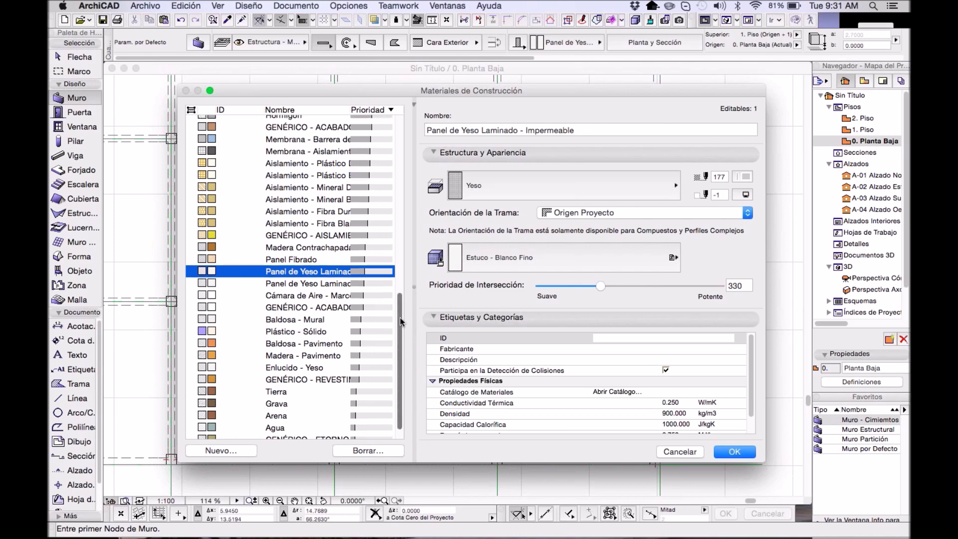
{"action": "scroll", "coordinate": [295, 267], "scroll_direction": "up", "scroll_amount": 5}
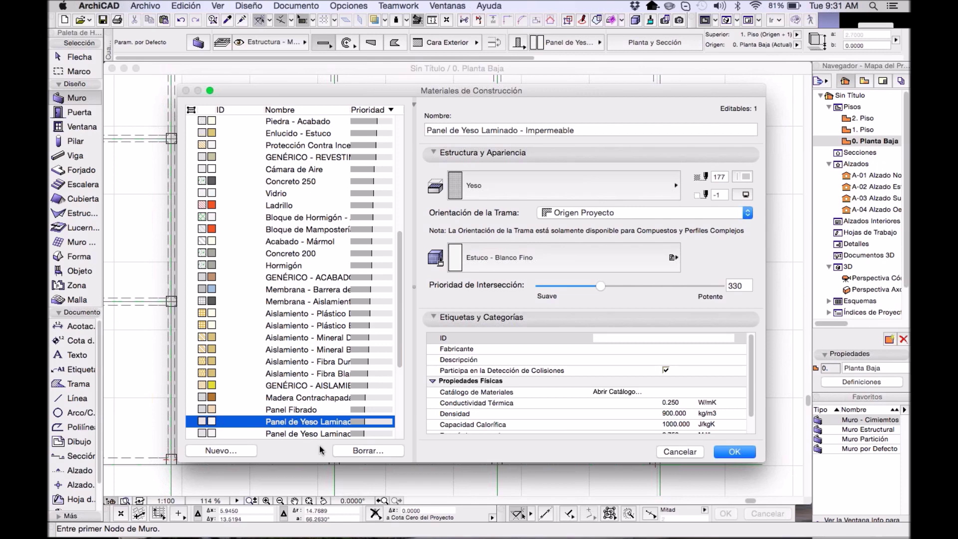
{"action": "left_click", "coordinate": [680, 452]}
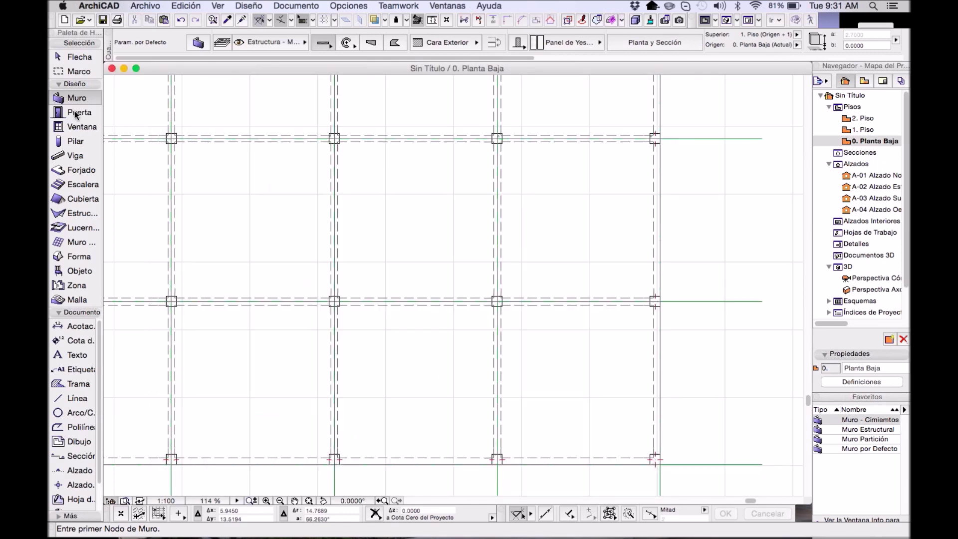
- Set the default wall to the Panel de Yeso Laminado material with its reference line at Centro
{"action": "double_click", "coordinate": [78, 102]}
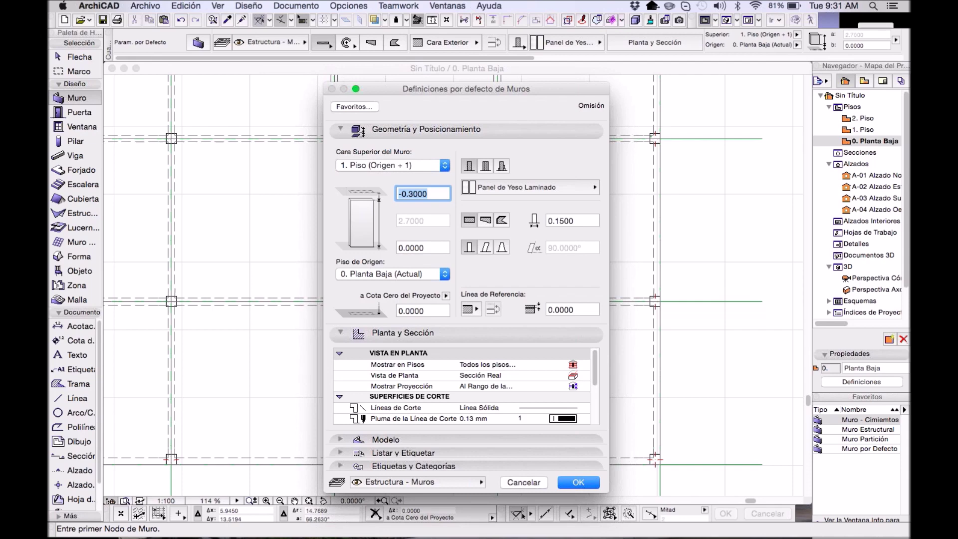
{"action": "left_click", "coordinate": [487, 188]}
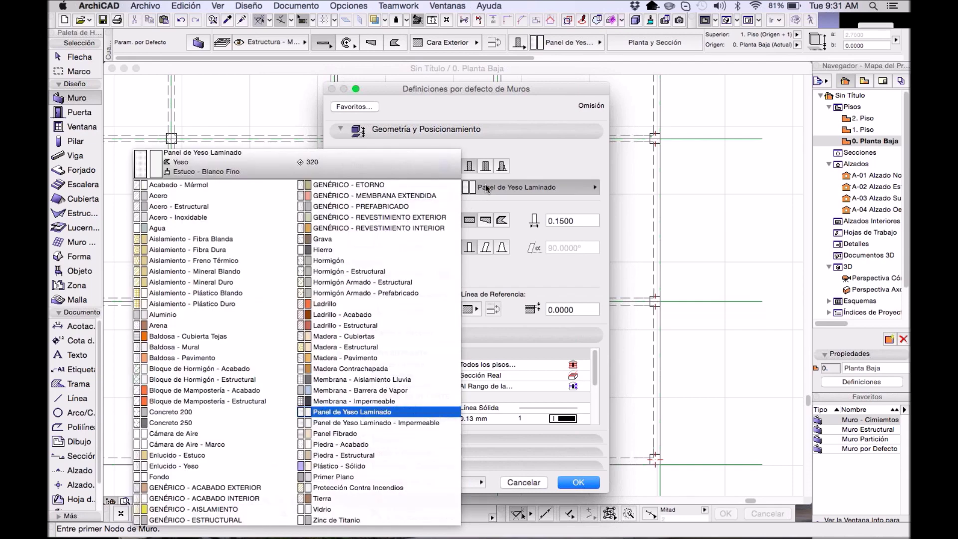
{"action": "left_click", "coordinate": [363, 413]}
{"action": "left_click", "coordinate": [578, 482]}
{"action": "scroll", "coordinate": [355, 148], "scroll_direction": "up", "scroll_amount": 1}
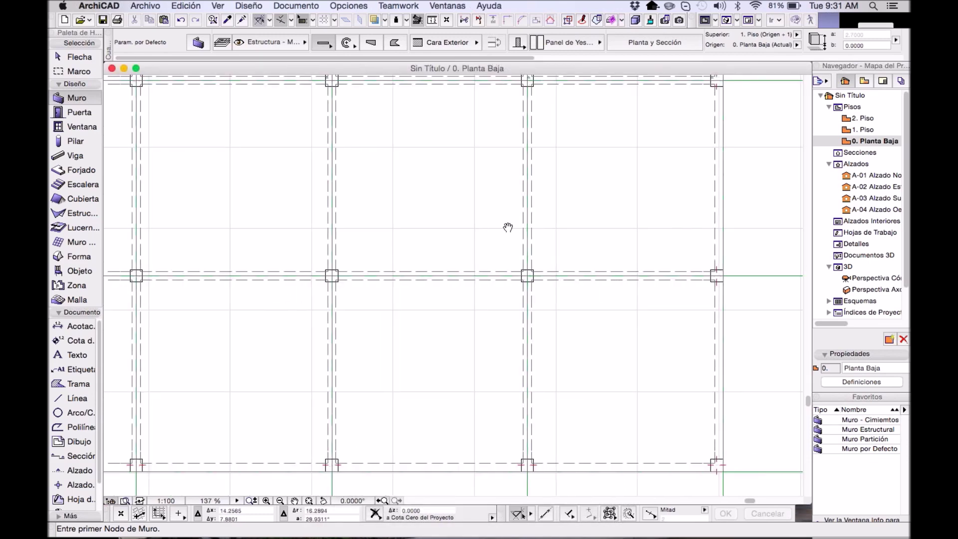
{"action": "scroll", "coordinate": [507, 226], "scroll_direction": "left", "scroll_amount": 2}
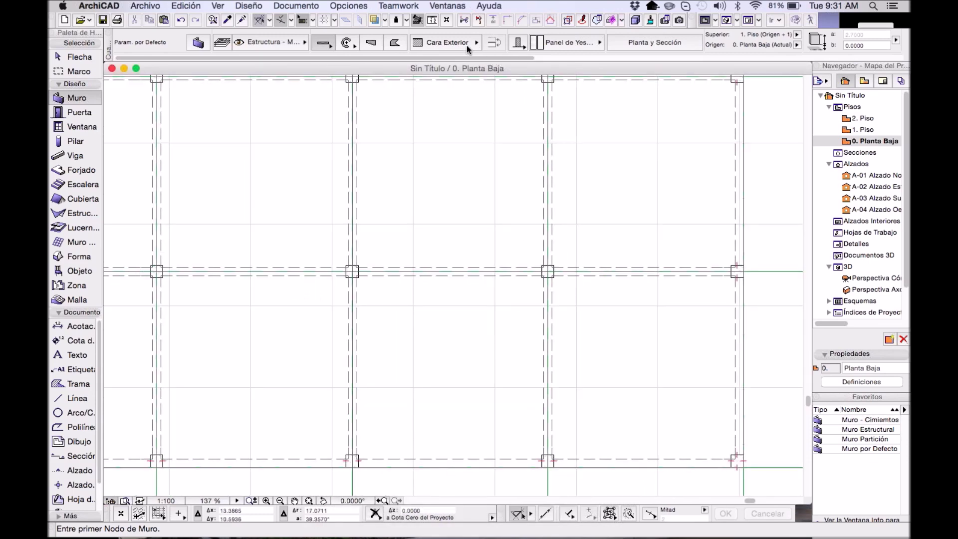
{"action": "left_click", "coordinate": [469, 44]}
{"action": "left_click", "coordinate": [513, 58]}
- Draw a wall along axis 3 from the inner face of the axis A column to the inner face of the axis E column
{"action": "scroll", "coordinate": [372, 459], "scroll_direction": "up", "scroll_amount": 4}
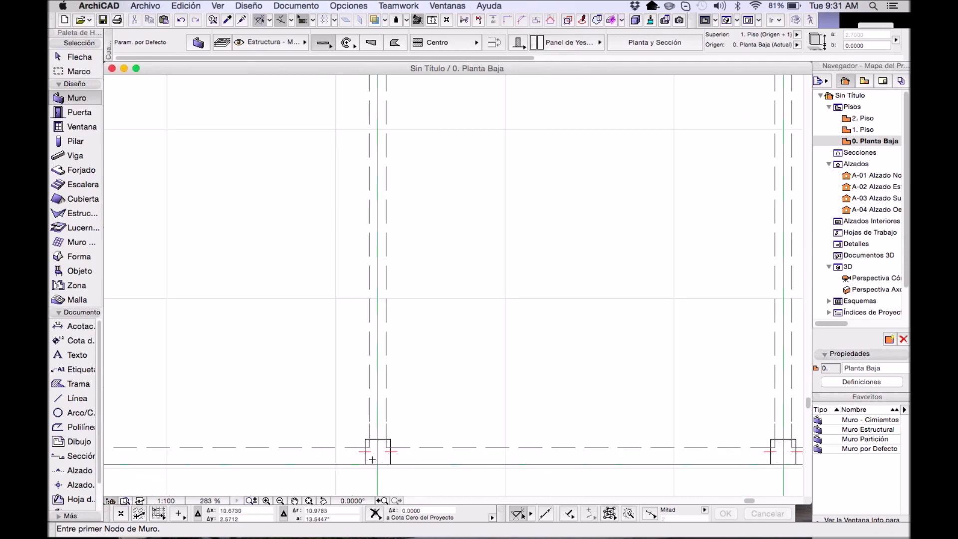
{"action": "left_click", "coordinate": [378, 439]}
{"action": "scroll", "coordinate": [378, 375], "scroll_direction": "down", "scroll_amount": 6}
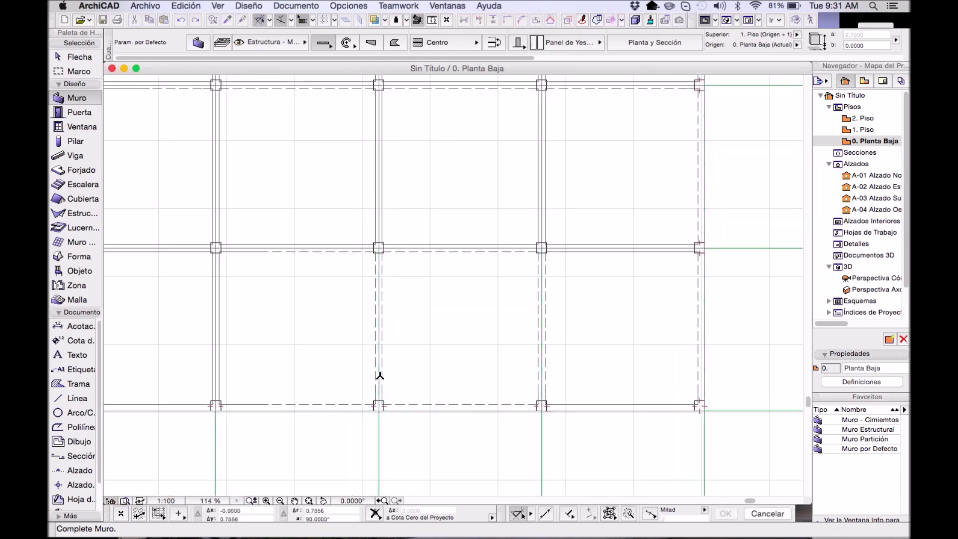
{"action": "scroll", "coordinate": [459, 189], "scroll_direction": "up", "scroll_amount": 8}
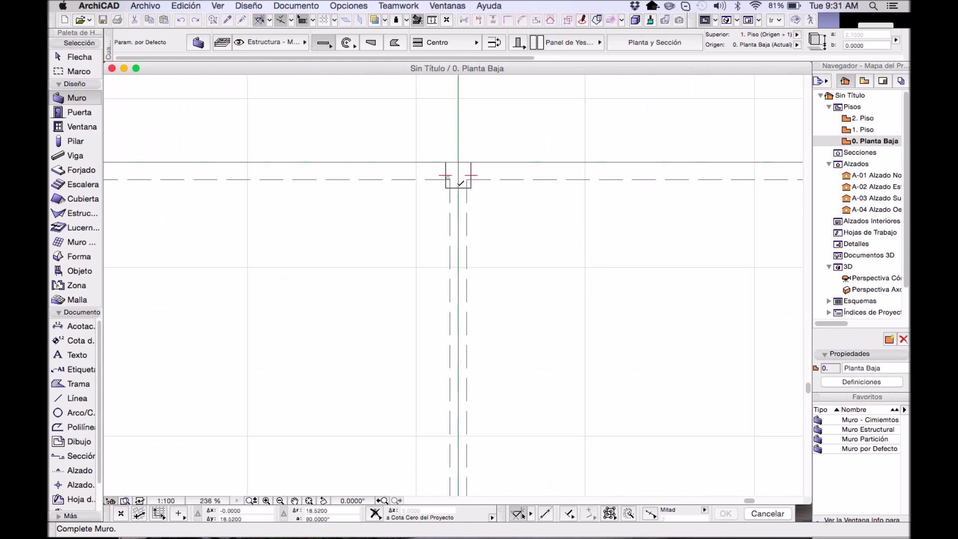
{"action": "left_click", "coordinate": [460, 189]}
{"action": "scroll", "coordinate": [460, 189], "scroll_direction": "down", "scroll_amount": 7}
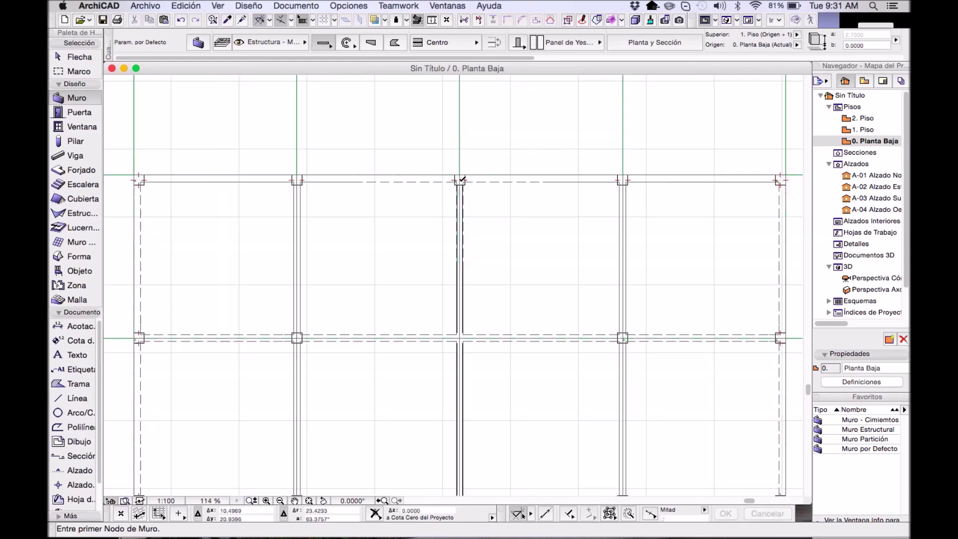
- Draw an 18.6 m wall along axis C between the inner faces of the columns on axes 1 and 5
{"action": "scroll", "coordinate": [370, 278], "scroll_direction": "up", "scroll_amount": 8}
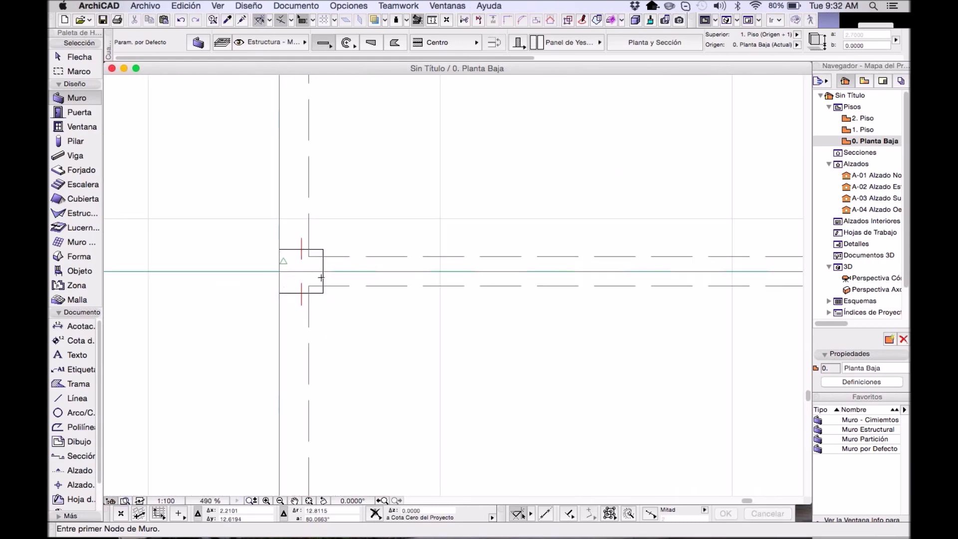
{"action": "left_click", "coordinate": [322, 272]}
{"action": "scroll", "coordinate": [323, 272], "scroll_direction": "down", "scroll_amount": 8}
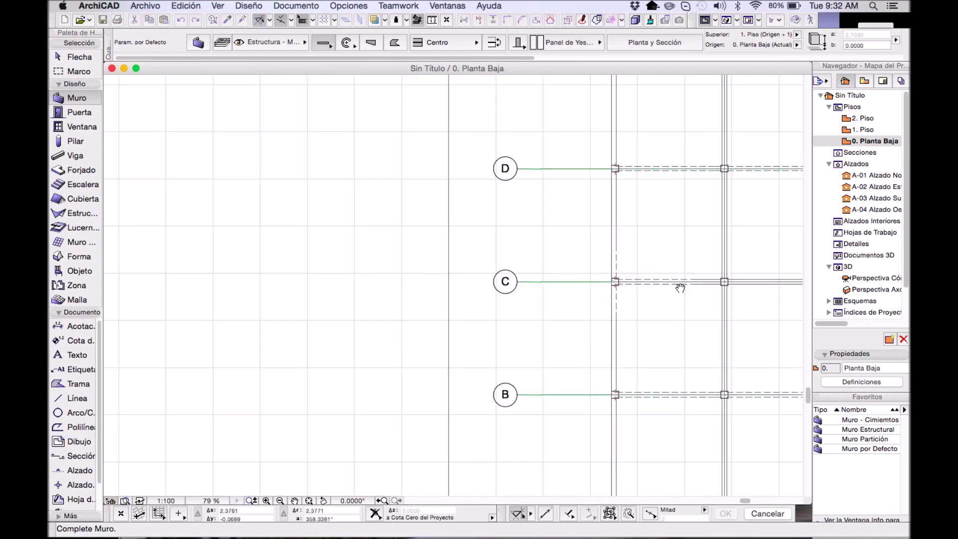
{"action": "scroll", "coordinate": [699, 289], "scroll_direction": "up", "scroll_amount": 8}
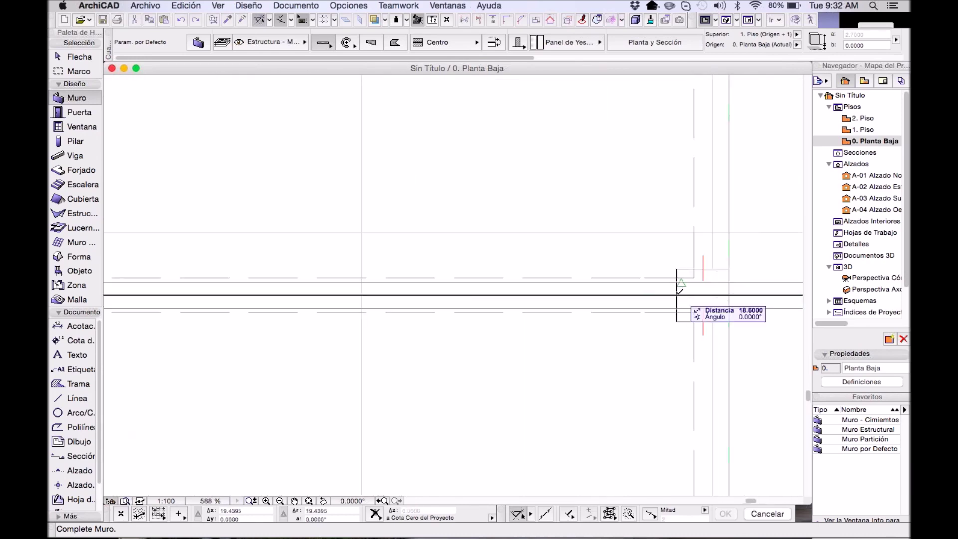
{"action": "left_click", "coordinate": [677, 293]}
{"action": "scroll", "coordinate": [621, 287], "scroll_direction": "down", "scroll_amount": 8}
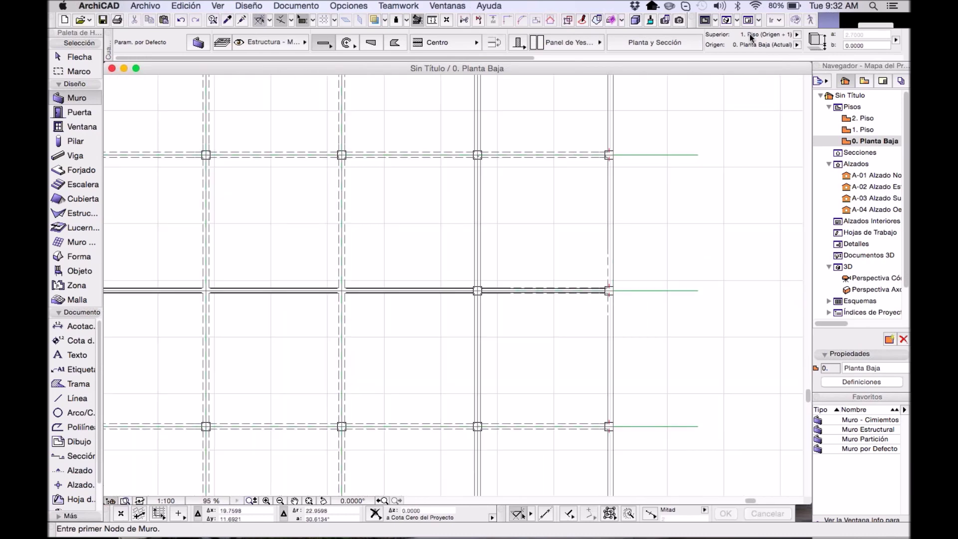
- View the model in 3D, select one of the new walls and examine how it meets the columns and beams
{"action": "left_click", "coordinate": [726, 24]}
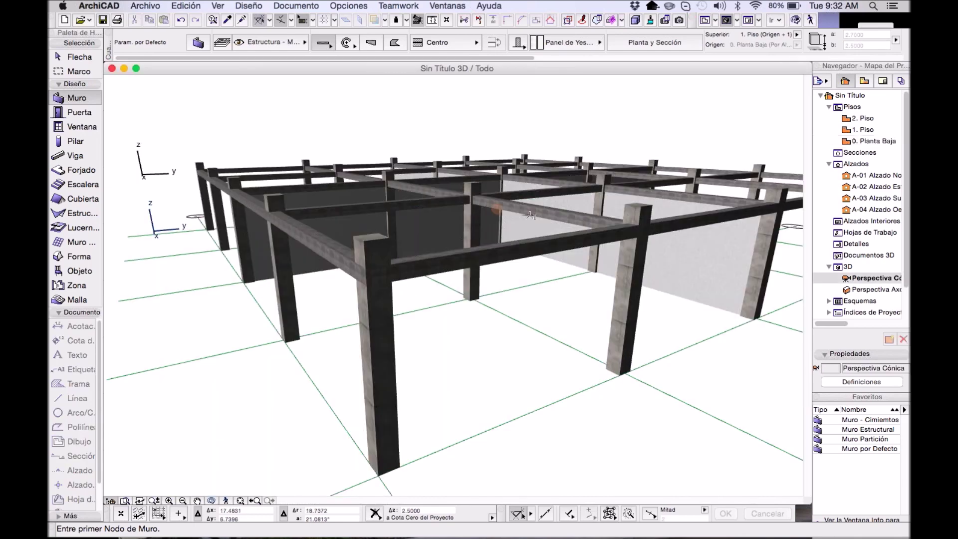
{"action": "middle_click_drag", "start_coordinate": [618, 248], "coordinate": [555, 252], "text": "shift"}
{"action": "scroll", "coordinate": [555, 252], "scroll_direction": "up", "scroll_amount": 5}
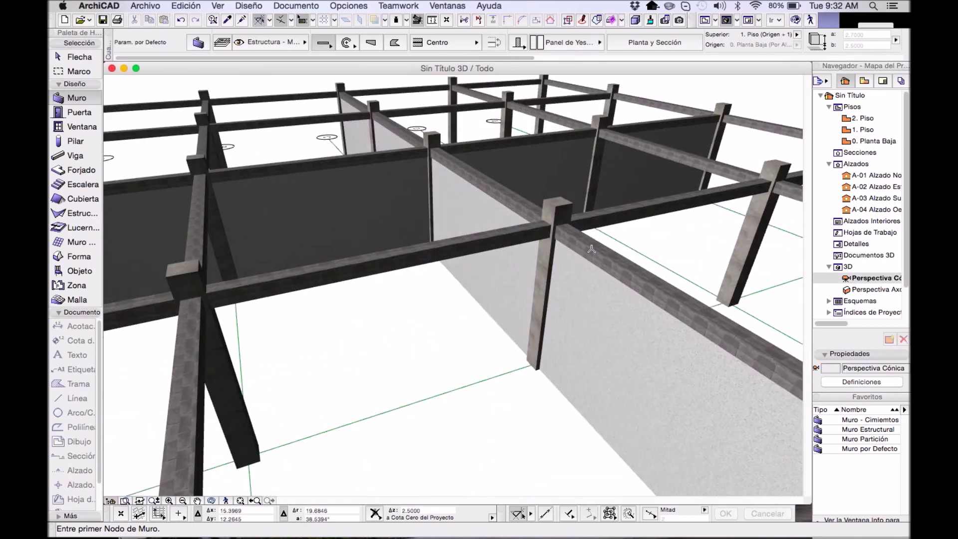
{"action": "scroll", "coordinate": [555, 252], "scroll_direction": "down", "scroll_amount": 10}
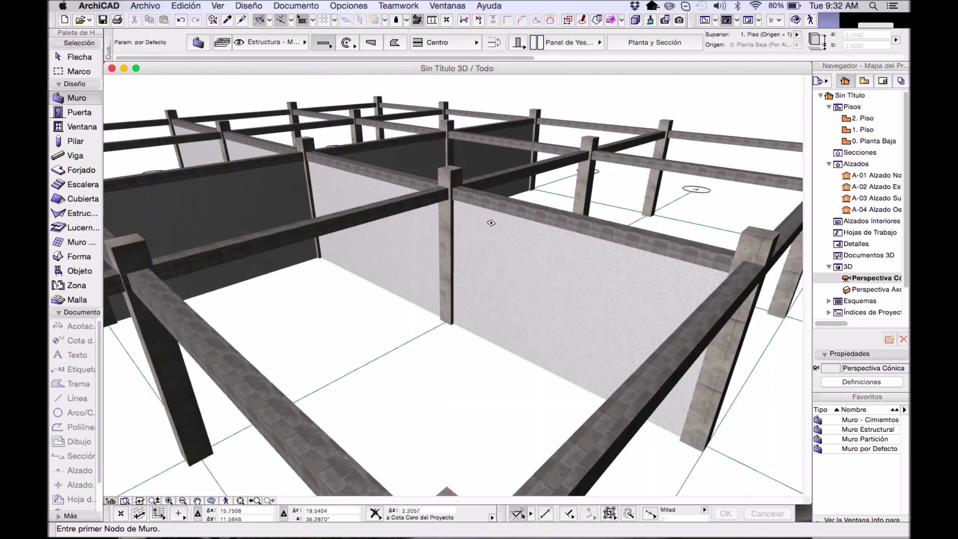
{"action": "left_click", "coordinate": [523, 240], "text": "shift"}
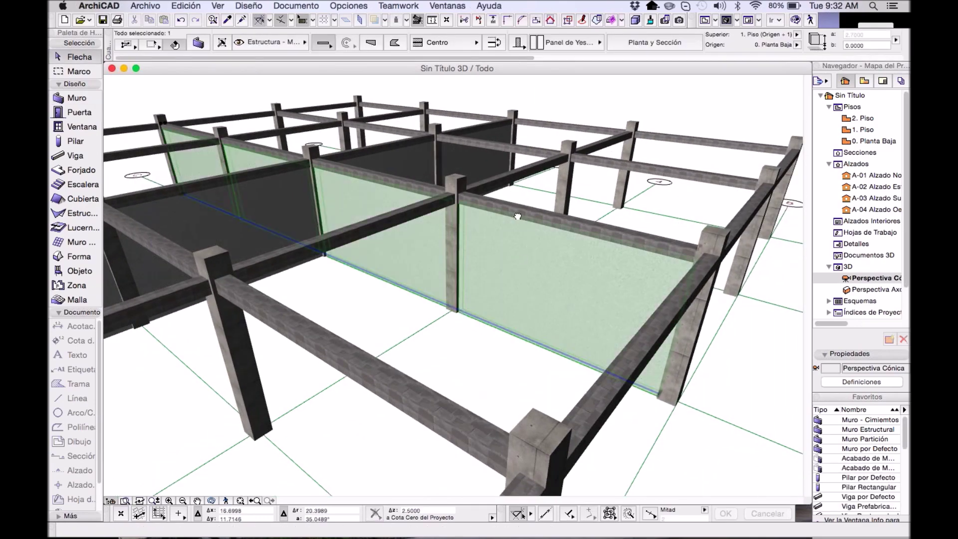
{"action": "middle_click_drag", "start_coordinate": [517, 217], "coordinate": [514, 228]}
{"action": "middle_click_drag", "start_coordinate": [430, 183], "coordinate": [464, 222], "text": "shift"}
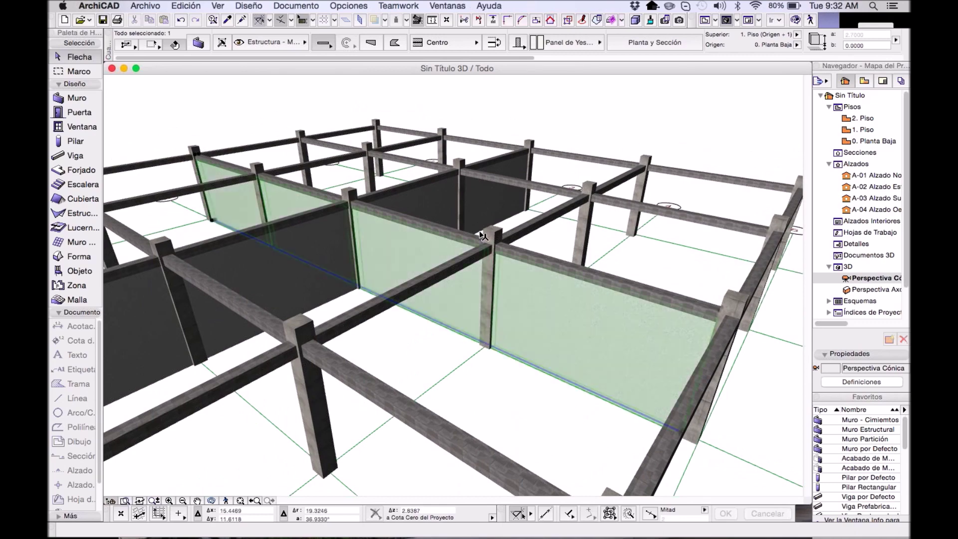
{"action": "scroll", "coordinate": [482, 235], "scroll_direction": "up", "scroll_amount": 5}
{"action": "middle_click_drag", "start_coordinate": [500, 301], "coordinate": [469, 284]}
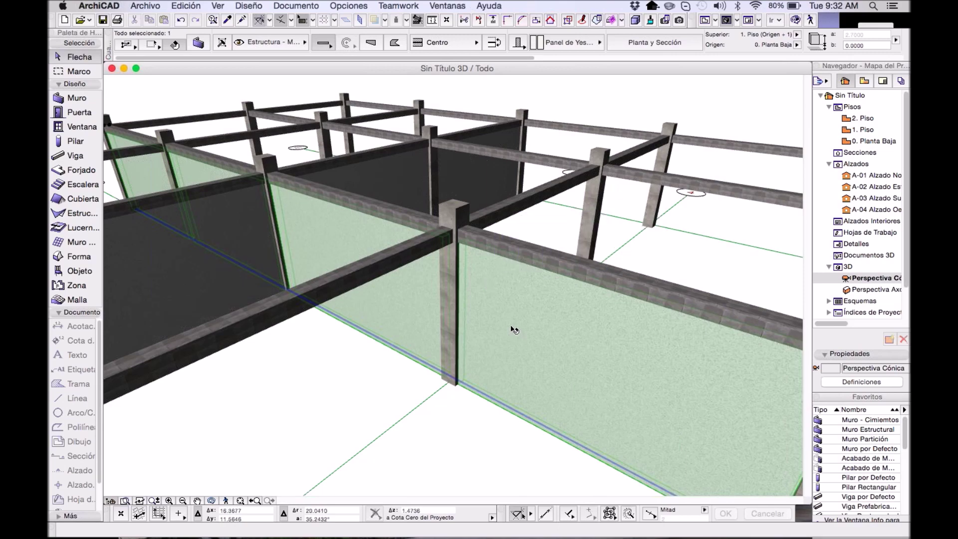
{"action": "middle_click_drag", "start_coordinate": [454, 373], "coordinate": [470, 273]}
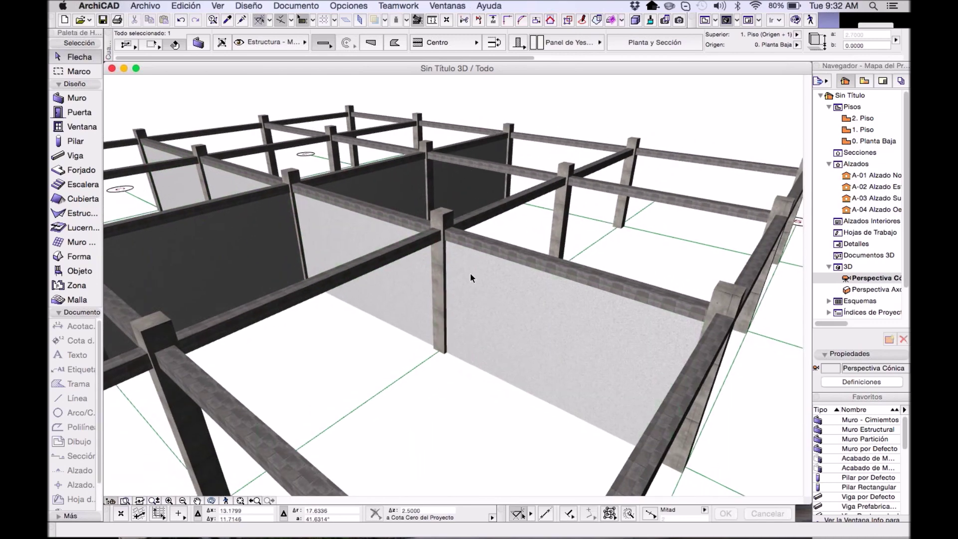
- Isolate the selected wall in 3D and examine the gaps cut in it by the columns
{"action": "left_click", "coordinate": [529, 307]}
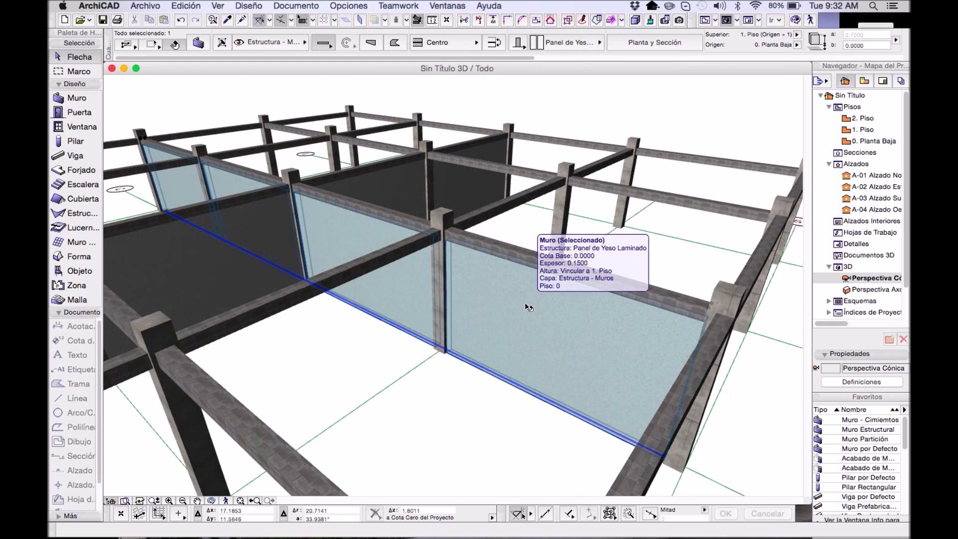
{"action": "key", "text": "F5"}
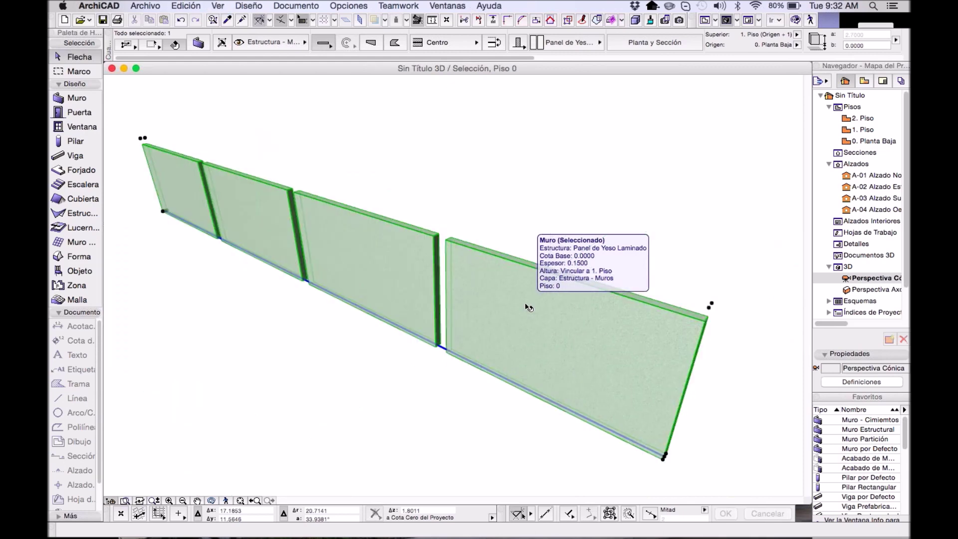
{"action": "key", "text": "Escape"}
{"action": "middle_click_drag", "start_coordinate": [343, 339], "coordinate": [514, 298], "text": "shift"}
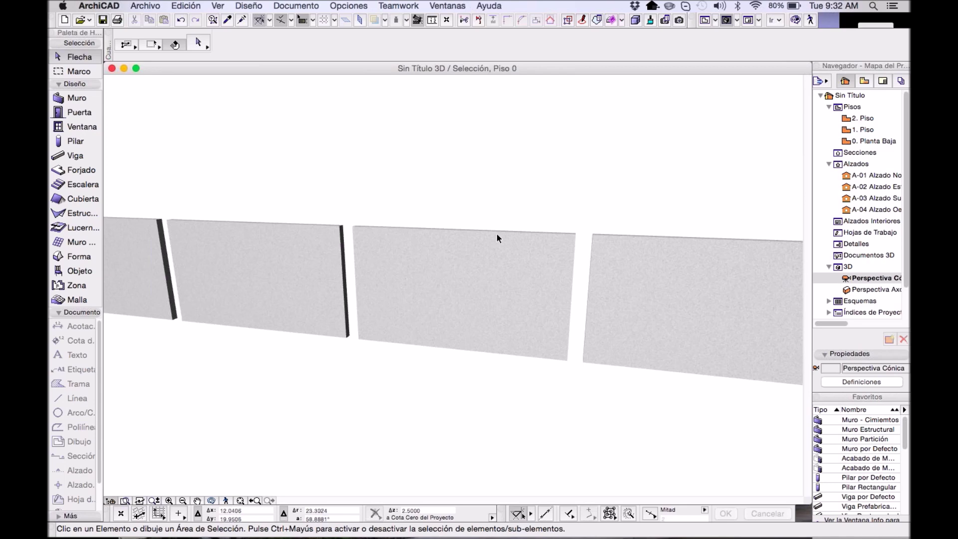
- Show the full structure in 3D again and look closely at the wall between the columns and beams
{"action": "key", "text": "super+a"}
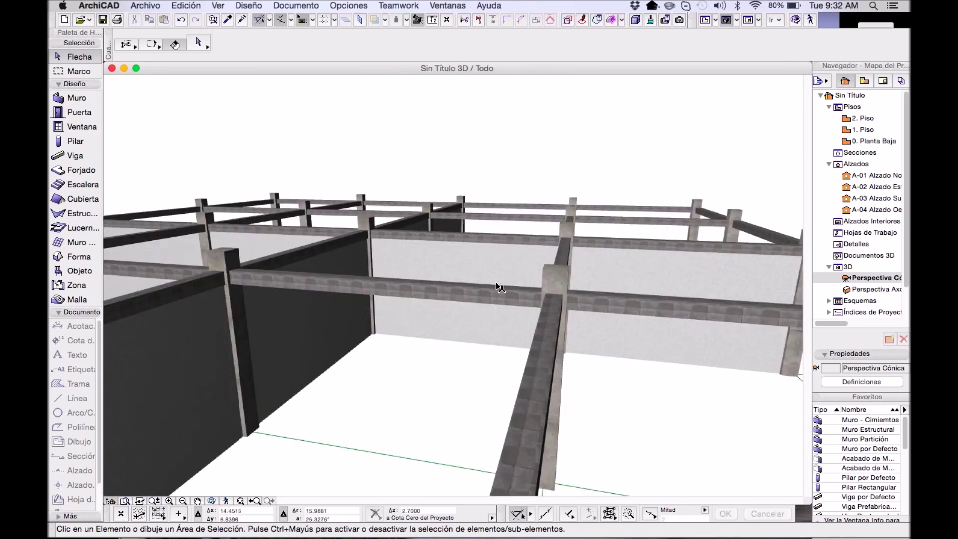
{"action": "middle_click_drag", "start_coordinate": [607, 282], "coordinate": [533, 295]}
{"action": "scroll", "coordinate": [677, 307], "scroll_direction": "up", "scroll_amount": 5}
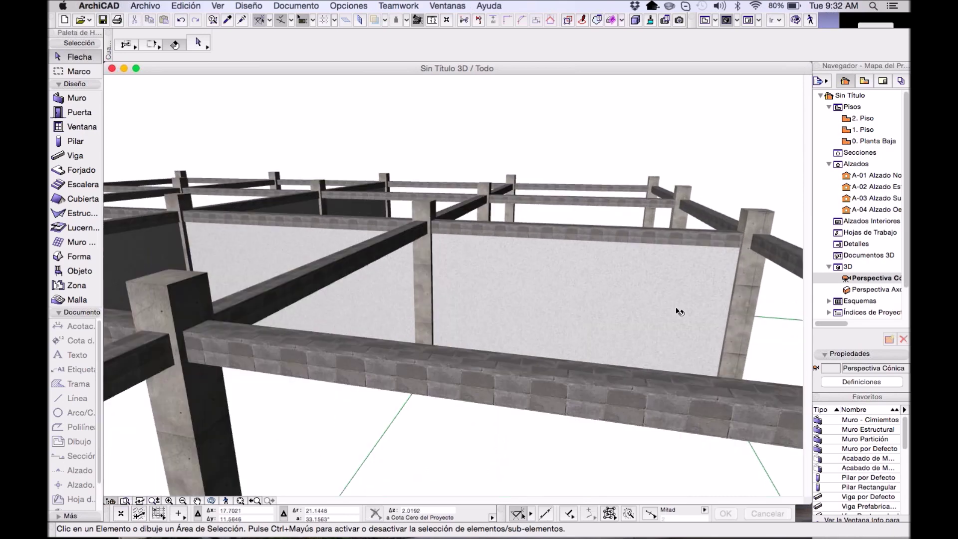
- Examine from several sides how the gypsum panel walls meet the columns and beams in the 3D model
{"action": "scroll", "coordinate": [636, 405], "scroll_direction": "down", "scroll_amount": 5}
{"action": "middle_click_drag", "start_coordinate": [339, 358], "coordinate": [281, 353], "text": "shift"}
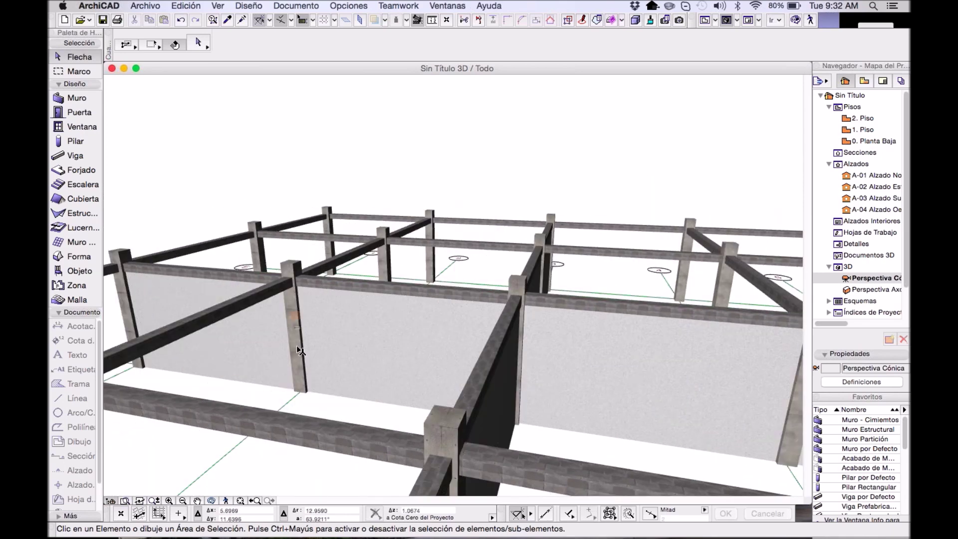
{"action": "mouse_move", "coordinate": [300, 350]}
{"action": "scroll", "coordinate": [563, 408], "scroll_direction": "right", "scroll_amount": 5}
{"action": "mouse_move", "coordinate": [638, 366]}
{"action": "middle_mouse_down"}
{"action": "mouse_move", "coordinate": [427, 346]}
{"action": "mouse_move", "coordinate": [511, 353]}
{"action": "mouse_move", "coordinate": [444, 346]}
{"action": "middle_mouse_up"}
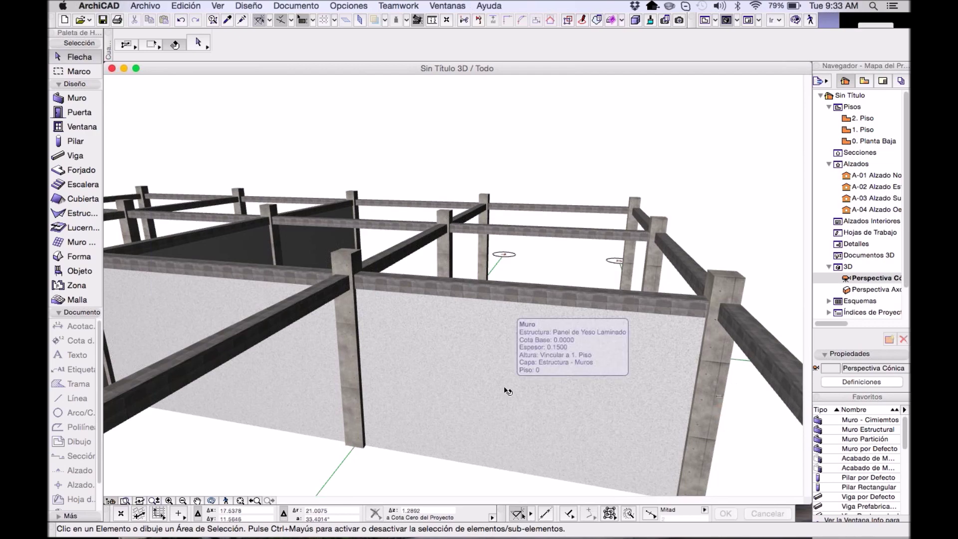
{"action": "middle_click_drag", "start_coordinate": [509, 391], "coordinate": [381, 305]}
{"action": "middle_click_drag", "start_coordinate": [587, 320], "coordinate": [552, 336]}
- Isolate both crossing gypsum walls in 3D, examine the gaps cut in them, and show the full structure again
{"action": "left_click", "coordinate": [412, 346]}
{"action": "left_click", "coordinate": [409, 344], "text": "shift"}
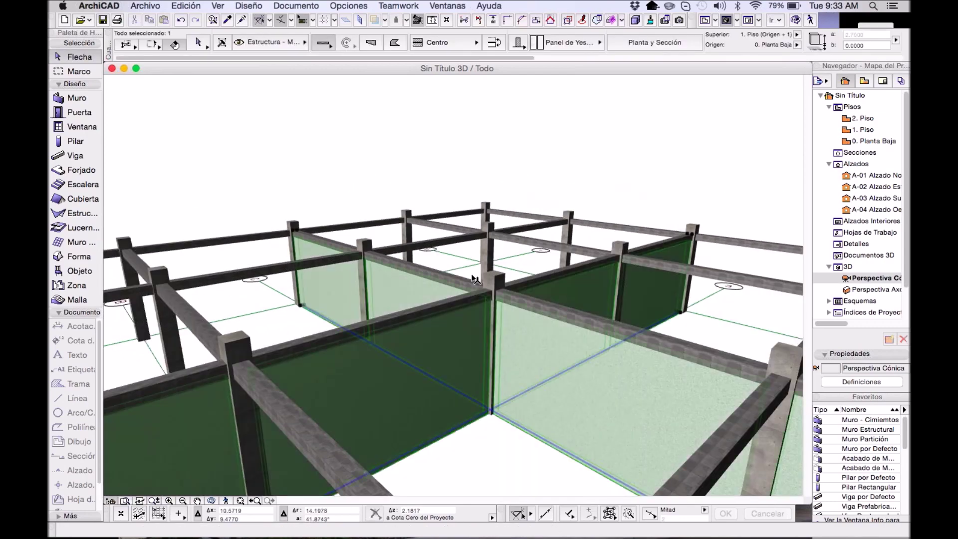
{"action": "key", "text": "F5"}
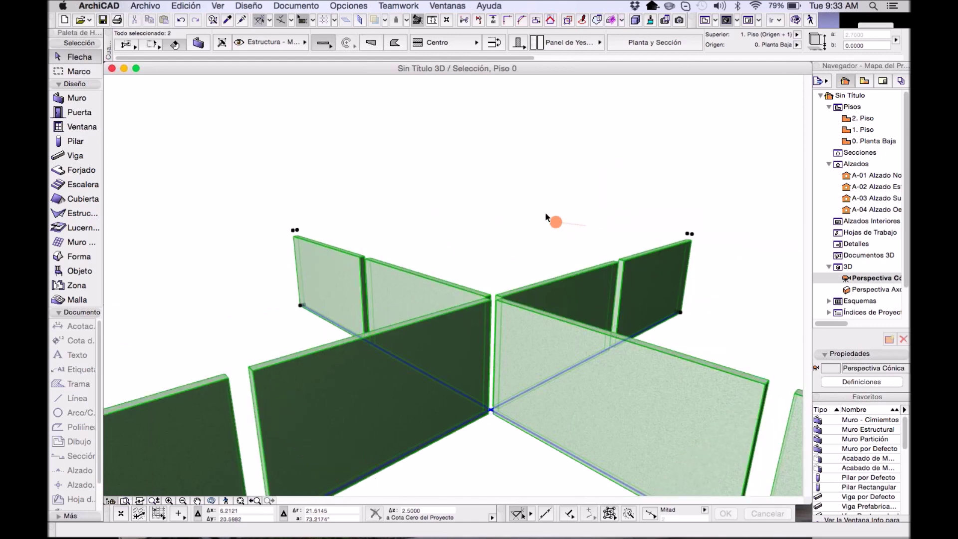
{"action": "scroll", "coordinate": [485, 212], "scroll_direction": "down", "scroll_amount": 3}
{"action": "middle_click_drag", "start_coordinate": [489, 220], "coordinate": [512, 203], "text": "shift"}
{"action": "left_click", "coordinate": [511, 203]}
{"action": "middle_click_drag", "start_coordinate": [714, 268], "coordinate": [646, 279]}
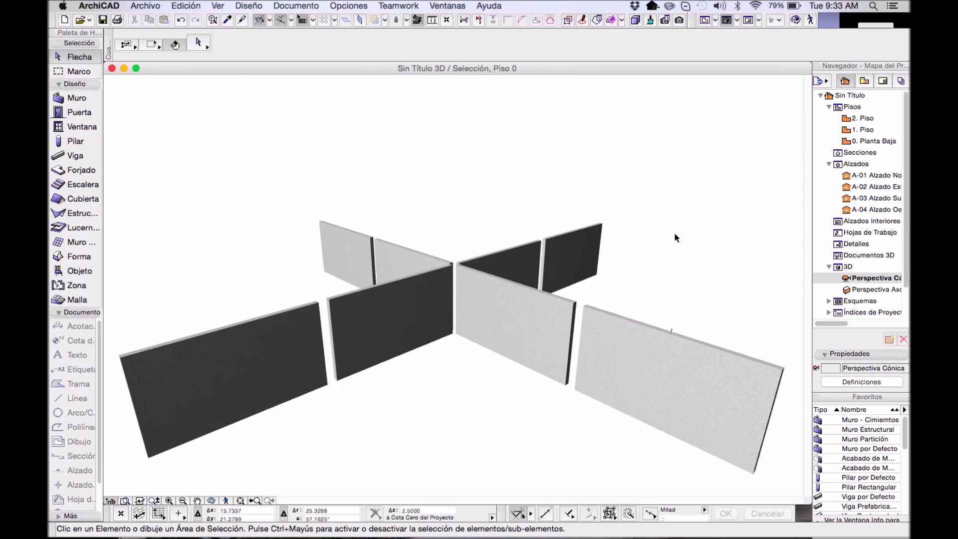
{"action": "key", "text": "super+F5"}
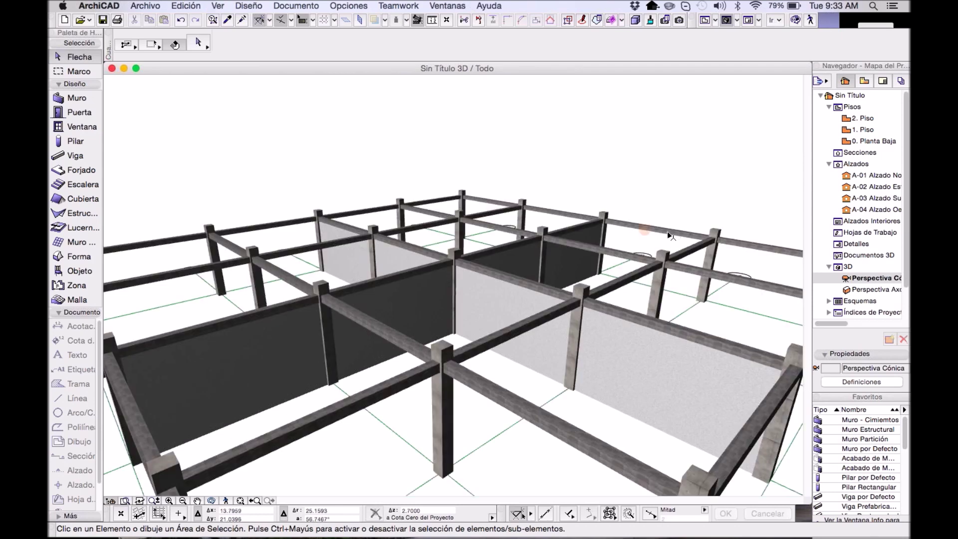
- Select both crossing gypsum walls and stretch their height to about 3.53 m, above the beams and columns
{"action": "left_click", "coordinate": [499, 316]}
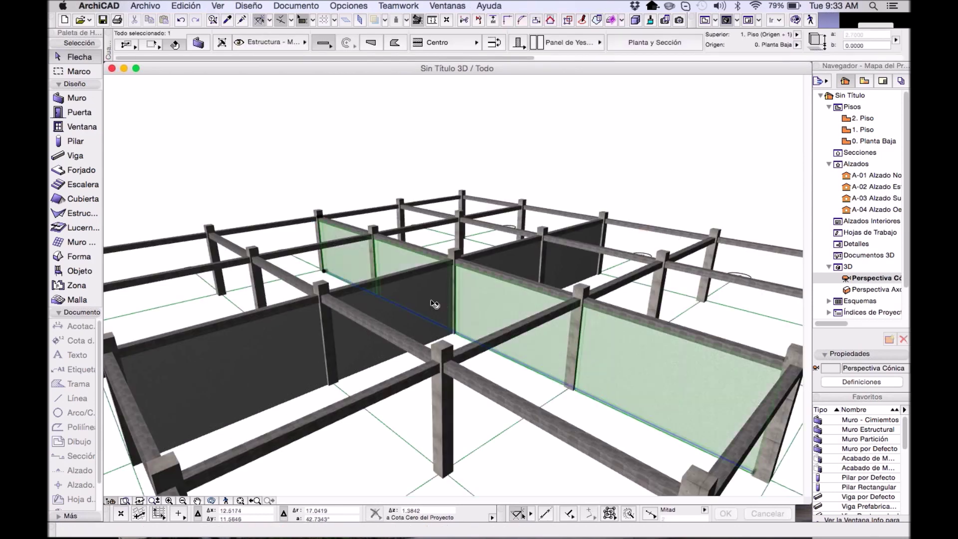
{"action": "left_click", "coordinate": [295, 333], "text": "shift"}
{"action": "middle_click_drag", "start_coordinate": [785, 380], "coordinate": [742, 368]}
{"action": "left_click", "coordinate": [742, 351]}
{"action": "left_click", "coordinate": [643, 420]}
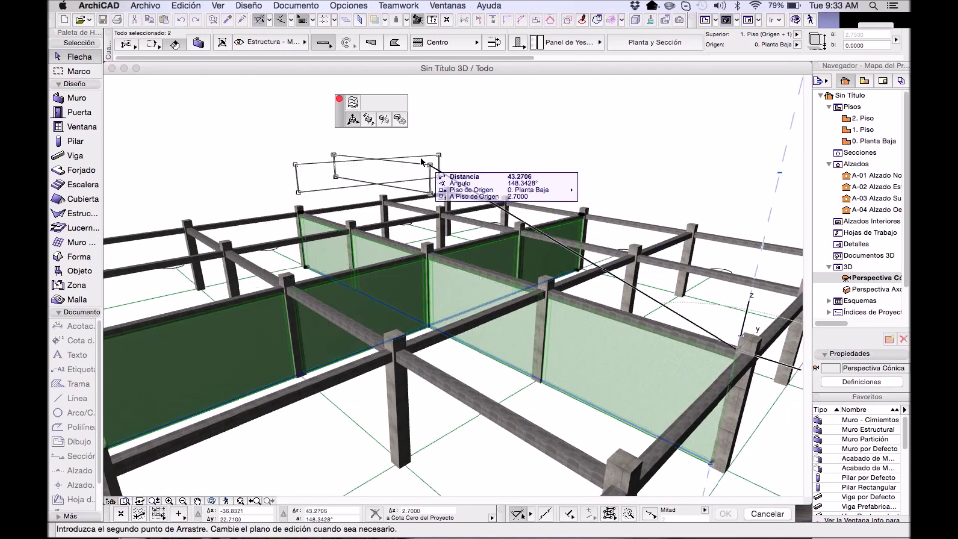
{"action": "left_click", "coordinate": [748, 309]}
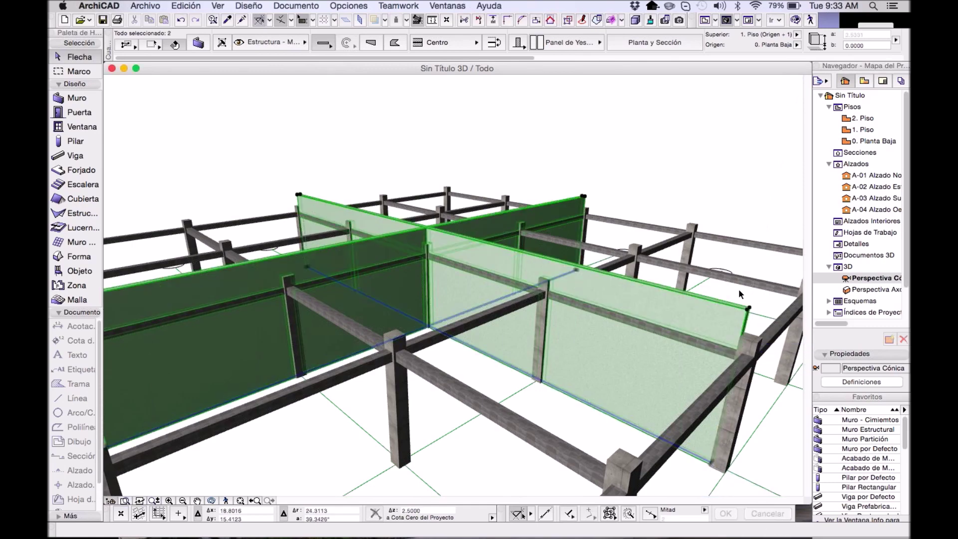
- Examine in 3D how the raised walls intersect the beams and columns, highlighting both walls to see the cuts
{"action": "left_click", "coordinate": [647, 162]}
{"action": "middle_click_drag", "start_coordinate": [411, 248], "coordinate": [657, 278], "text": "shift"}
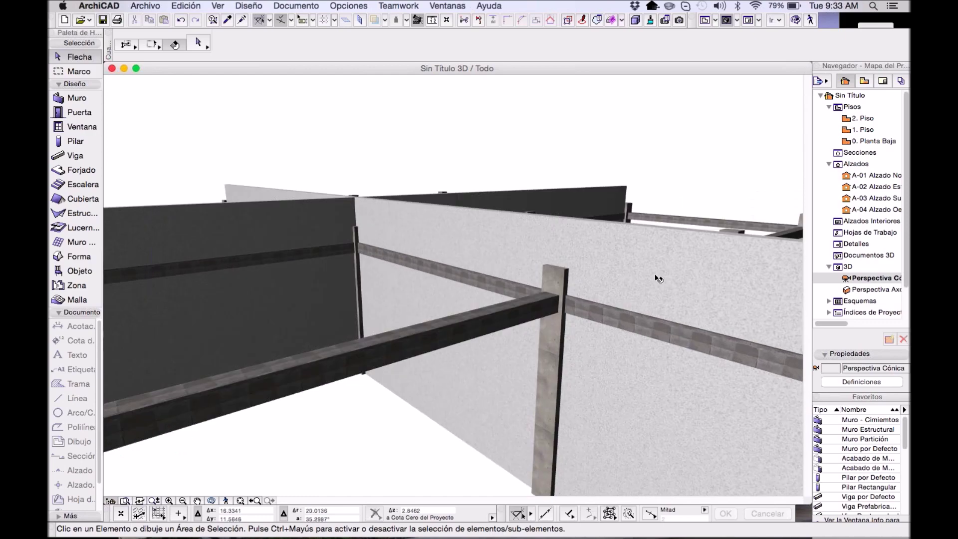
{"action": "key", "text": "super+a"}
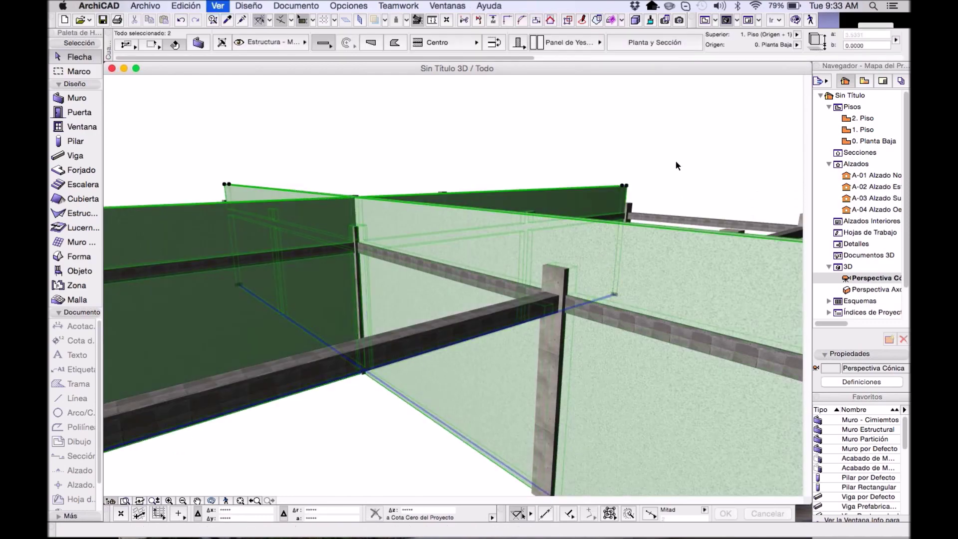
{"action": "middle_click_drag", "start_coordinate": [458, 284], "coordinate": [573, 274], "text": "shift"}
{"action": "key", "text": "super+F5"}
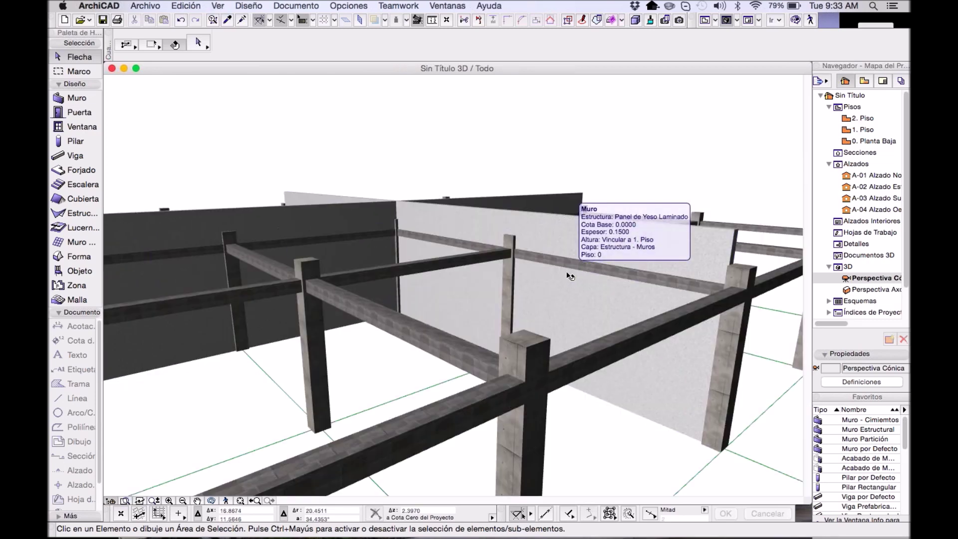
- Select both raised gypsum walls and lower their tops together to below the top of the beams
{"action": "left_click", "coordinate": [601, 240]}
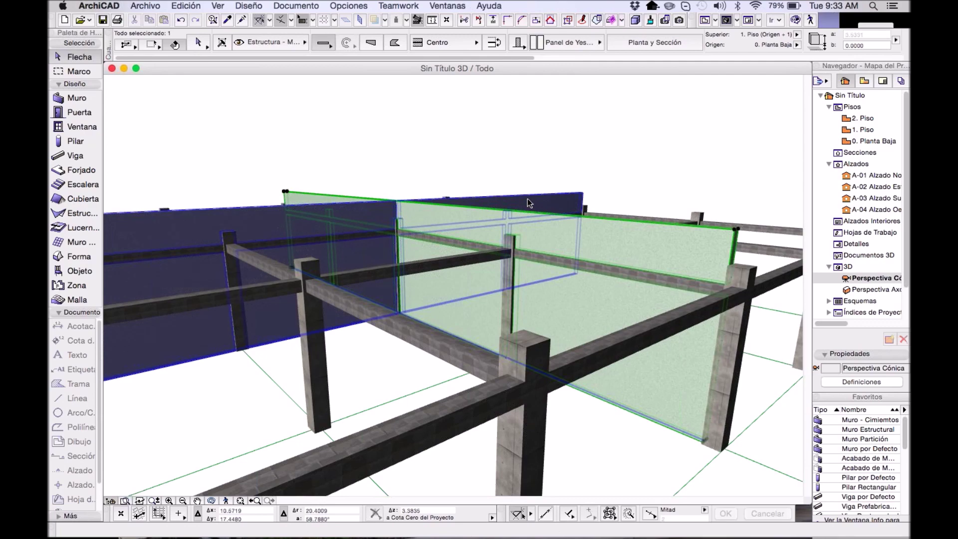
{"action": "left_click", "coordinate": [579, 200], "text": "shift"}
{"action": "left_click", "coordinate": [583, 191]}
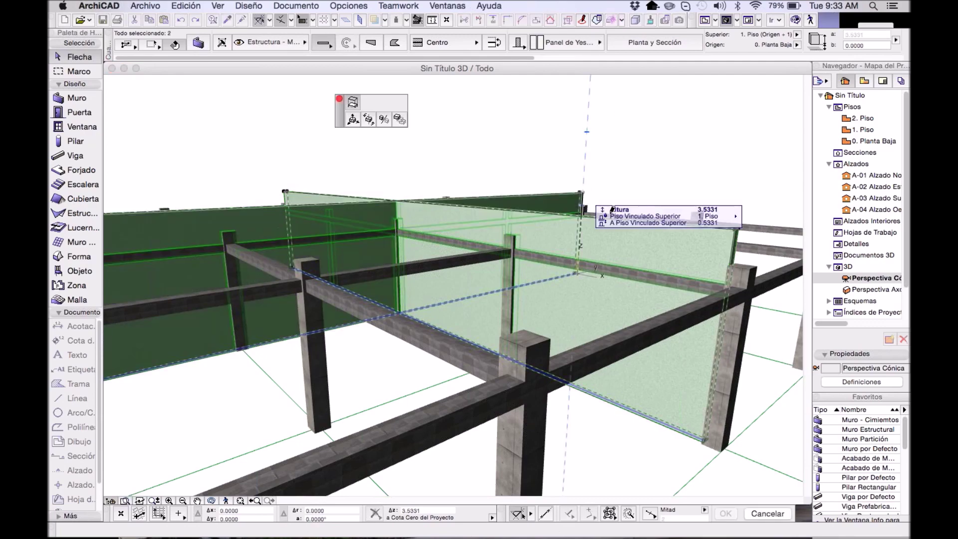
{"action": "scroll", "coordinate": [588, 282], "scroll_direction": "down", "scroll_amount": 3}
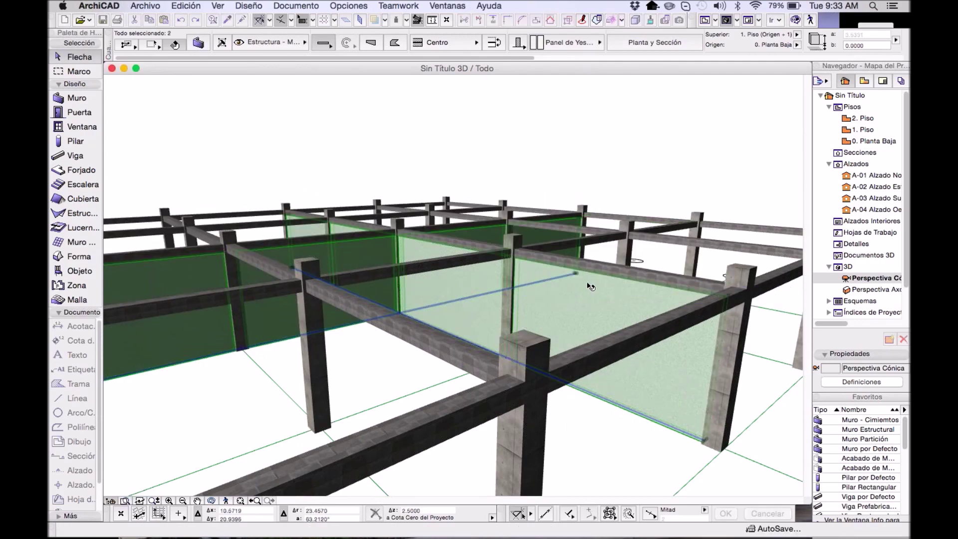
- Select the gypsum panel wall in the 3D model and examine where it meets the column and the beams
{"action": "left_click", "coordinate": [588, 283]}
{"action": "scroll", "coordinate": [526, 262], "scroll_direction": "up", "scroll_amount": 3}
{"action": "scroll", "coordinate": [525, 263], "scroll_direction": "down", "scroll_amount": 3}
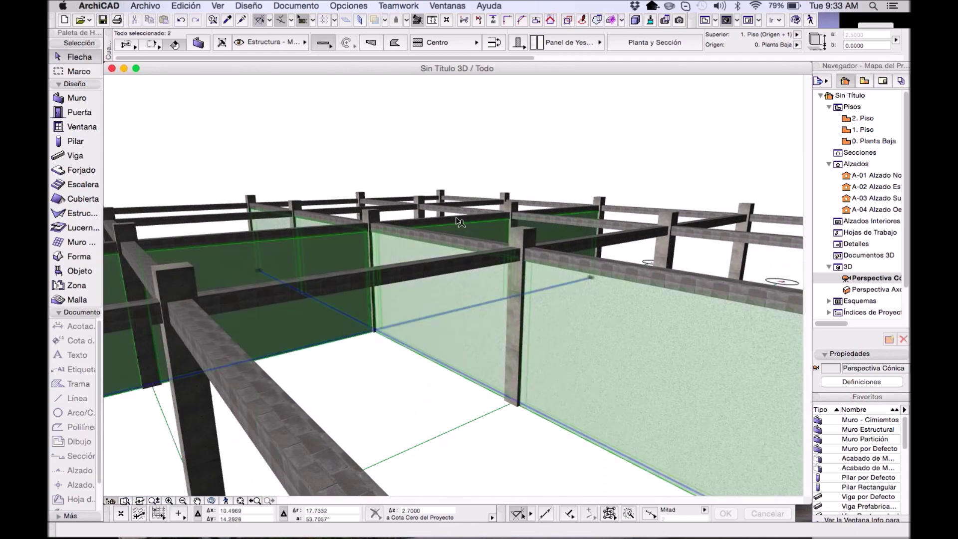
{"action": "key", "text": "Escape"}
{"action": "scroll", "coordinate": [539, 271], "scroll_direction": "up", "scroll_amount": 2}
{"action": "scroll", "coordinate": [531, 272], "scroll_direction": "up", "scroll_amount": 3}
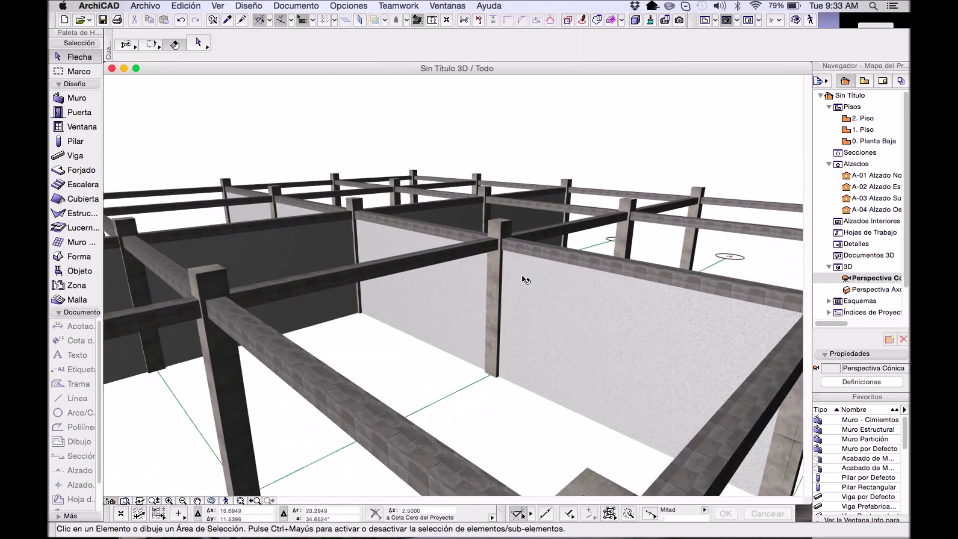
{"action": "left_click", "coordinate": [556, 295]}
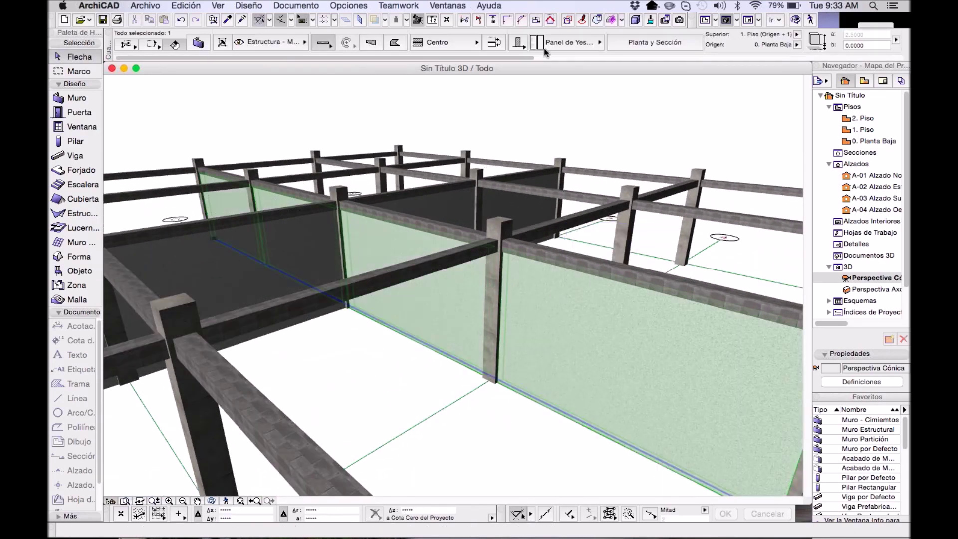
{"action": "middle_click_drag", "start_coordinate": [594, 359], "coordinate": [574, 307], "text": "shift"}
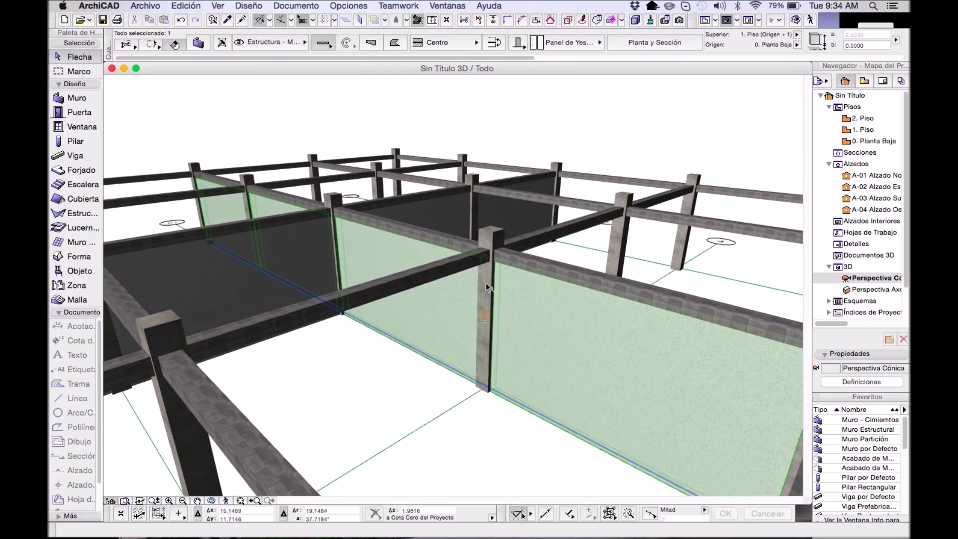
{"action": "middle_click_drag", "start_coordinate": [486, 285], "coordinate": [460, 277], "text": "shift"}
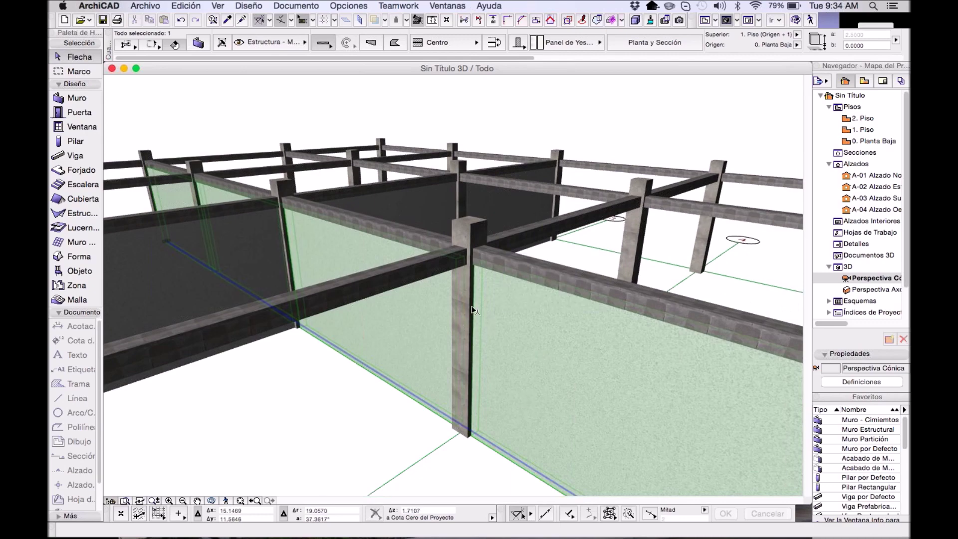
{"action": "middle_click_drag", "start_coordinate": [539, 357], "coordinate": [516, 338], "text": "shift"}
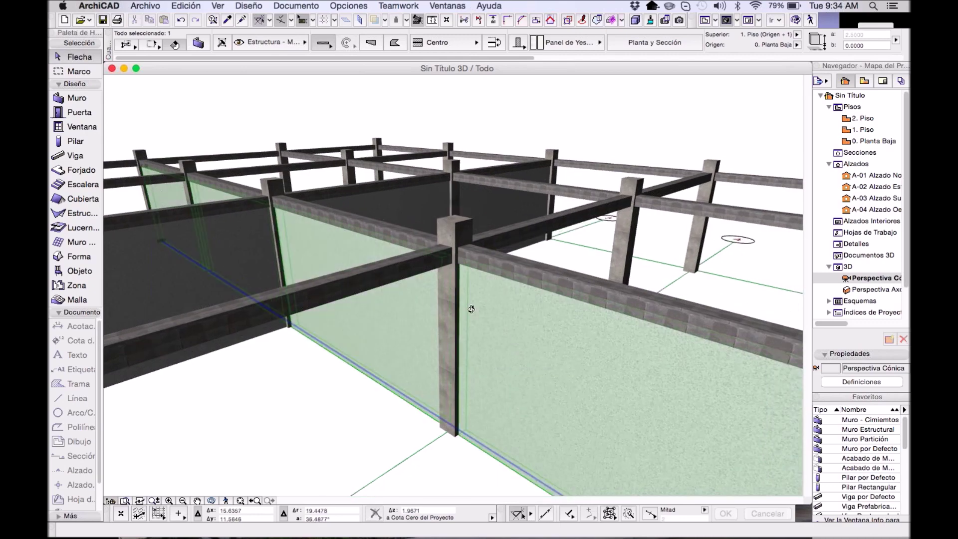
{"action": "middle_click_drag", "start_coordinate": [472, 309], "coordinate": [479, 301], "text": "shift"}
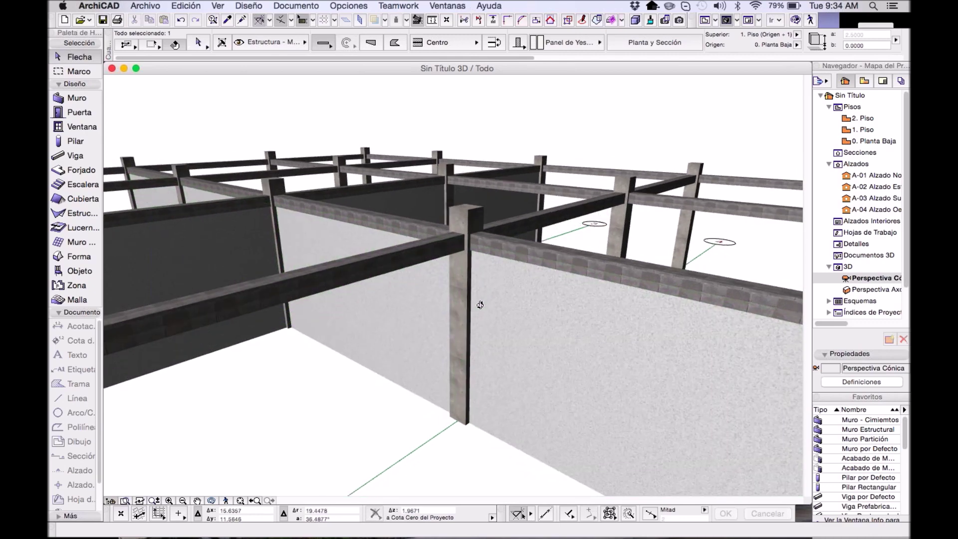
- Add the two crossing beams to the wall selection and examine the intersection priorities of their building materials, leaving them unmodified
{"action": "left_click", "coordinate": [435, 258], "text": "shift"}
{"action": "left_click", "coordinate": [277, 202], "text": "shift"}
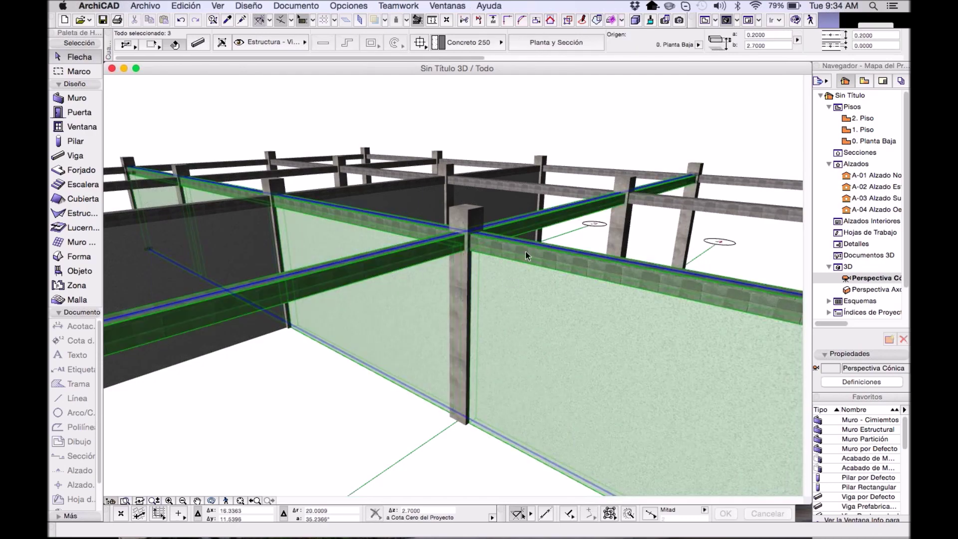
{"action": "middle_click_drag", "start_coordinate": [523, 279], "coordinate": [502, 252], "text": "shift"}
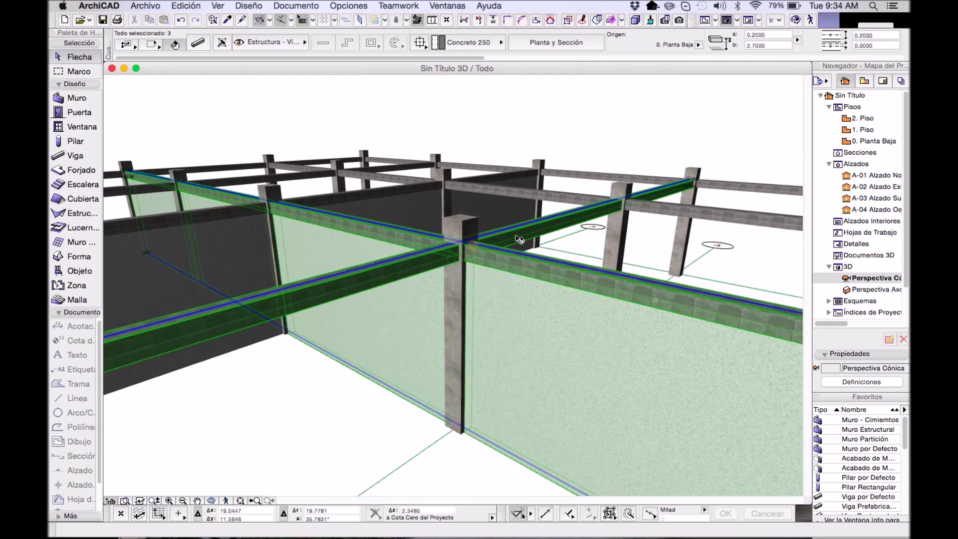
{"action": "left_click", "coordinate": [348, 6]}
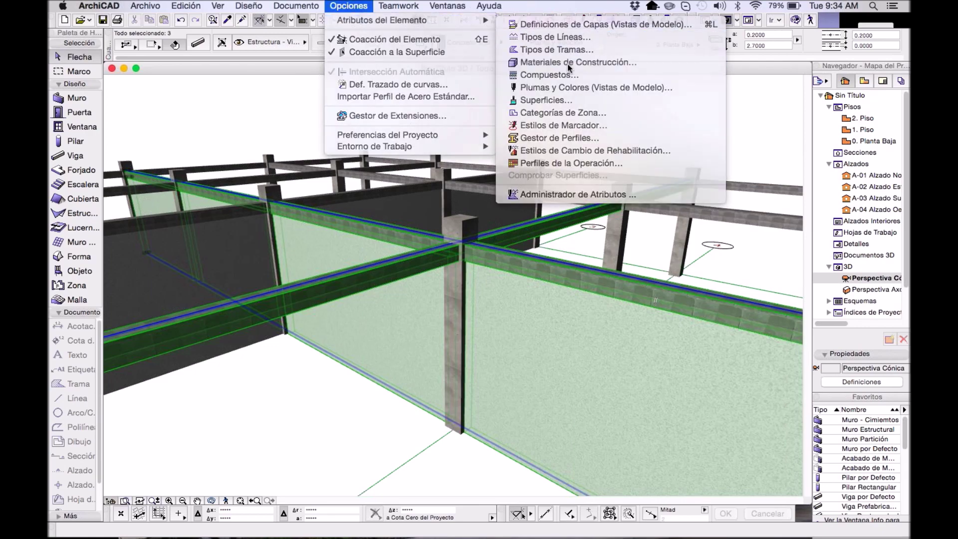
{"action": "left_click", "coordinate": [569, 69]}
{"action": "left_click_drag", "start_coordinate": [400, 220], "coordinate": [402, 241]}
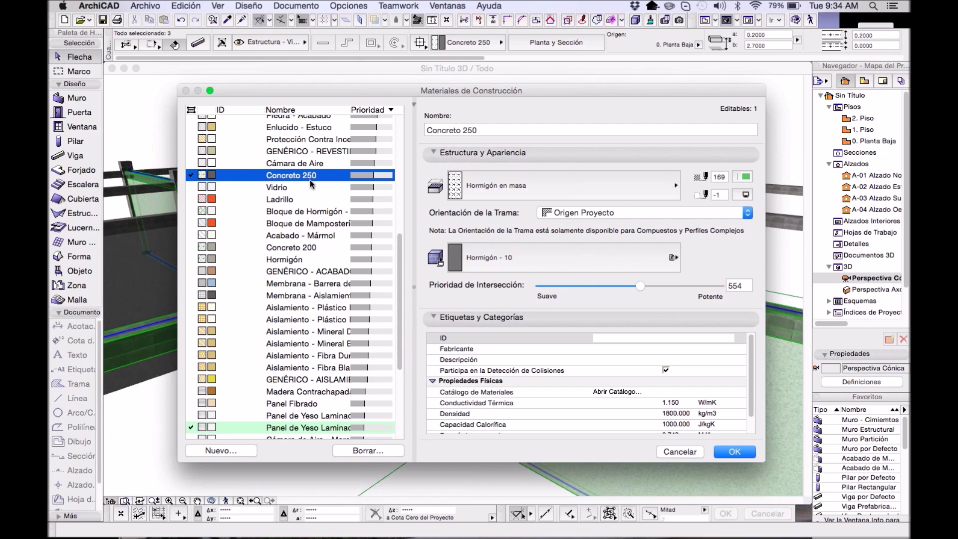
{"action": "left_click", "coordinate": [680, 451]}
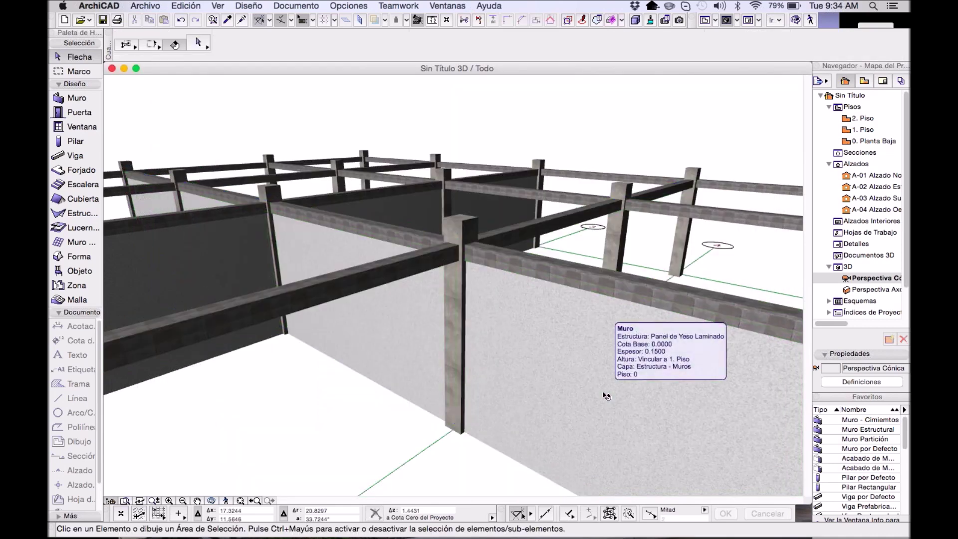
- Select the gypsum panel wall together with its column and the beam above it, and open the Building Materials settings
{"action": "left_click", "coordinate": [508, 346]}
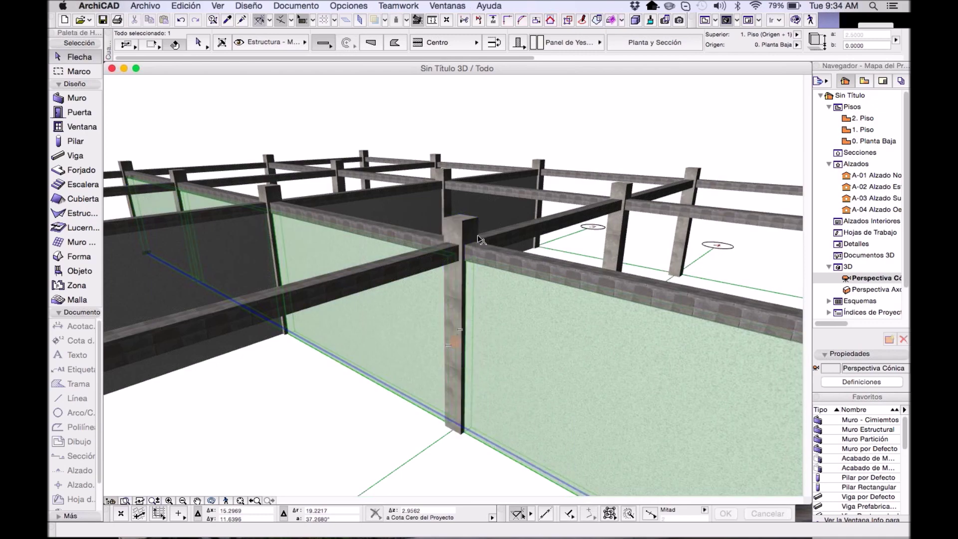
{"action": "left_click", "coordinate": [452, 233], "text": "shift"}
{"action": "left_click", "coordinate": [644, 322], "text": "shift"}
{"action": "left_click", "coordinate": [348, 6]}
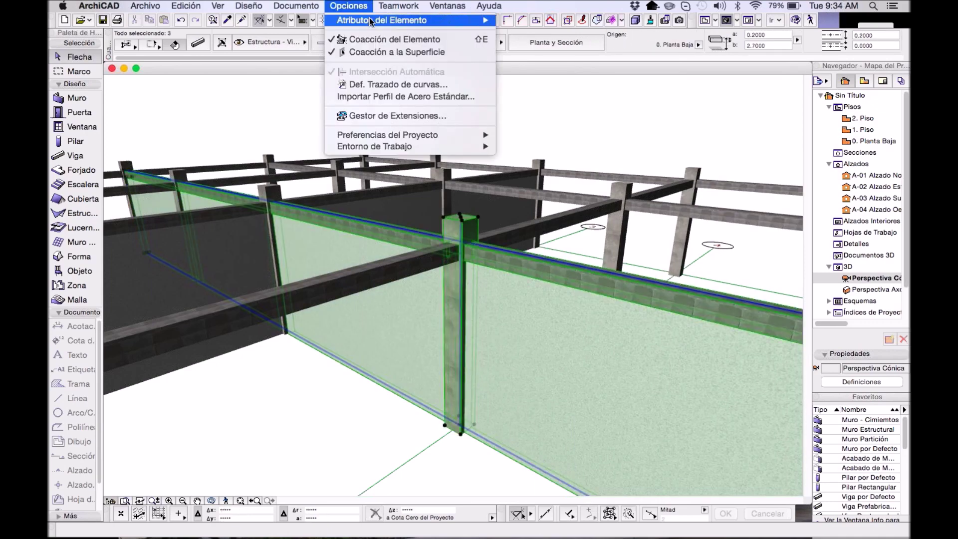
{"action": "mouse_move", "coordinate": [449, 20]}
{"action": "left_click", "coordinate": [578, 62]}
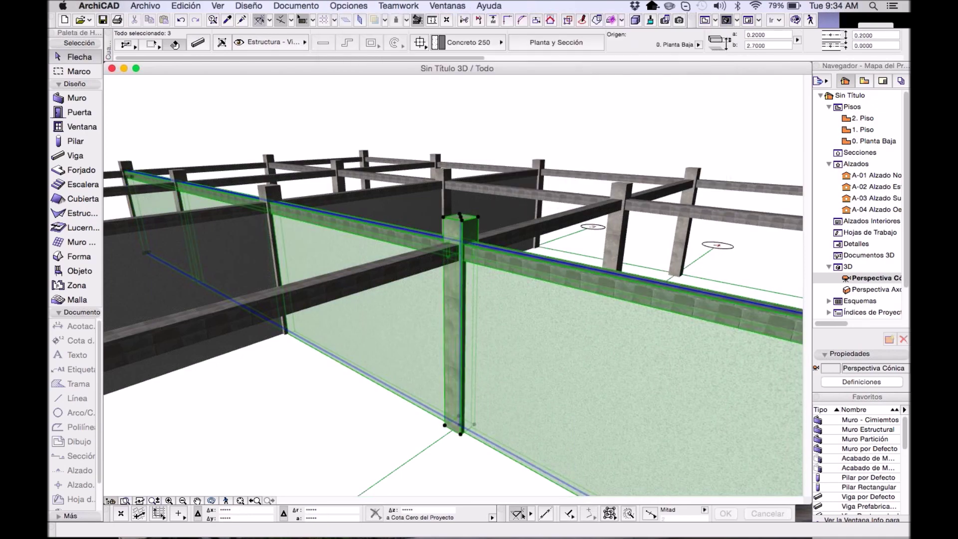
- Raise the intersection priority of Panel de Yeso Laminado to 557, placing it above Concreto 250, and apply the material settings
{"action": "scroll", "coordinate": [401, 244], "scroll_direction": "up", "scroll_amount": 3}
{"action": "scroll", "coordinate": [405, 261], "scroll_direction": "down", "scroll_amount": 7}
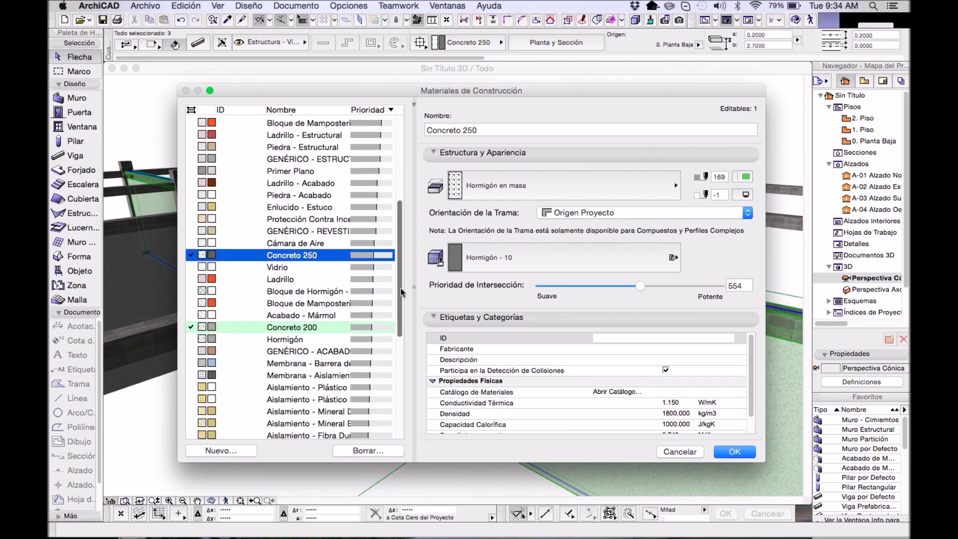
{"action": "scroll", "coordinate": [400, 289], "scroll_direction": "down", "scroll_amount": 5}
{"action": "scroll", "coordinate": [396, 339], "scroll_direction": "up", "scroll_amount": 2}
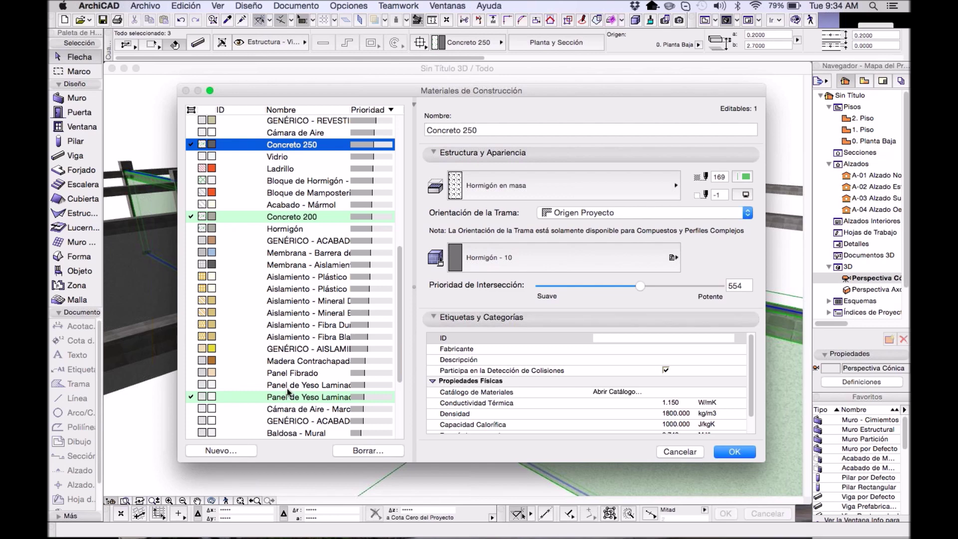
{"action": "left_click", "coordinate": [190, 397]}
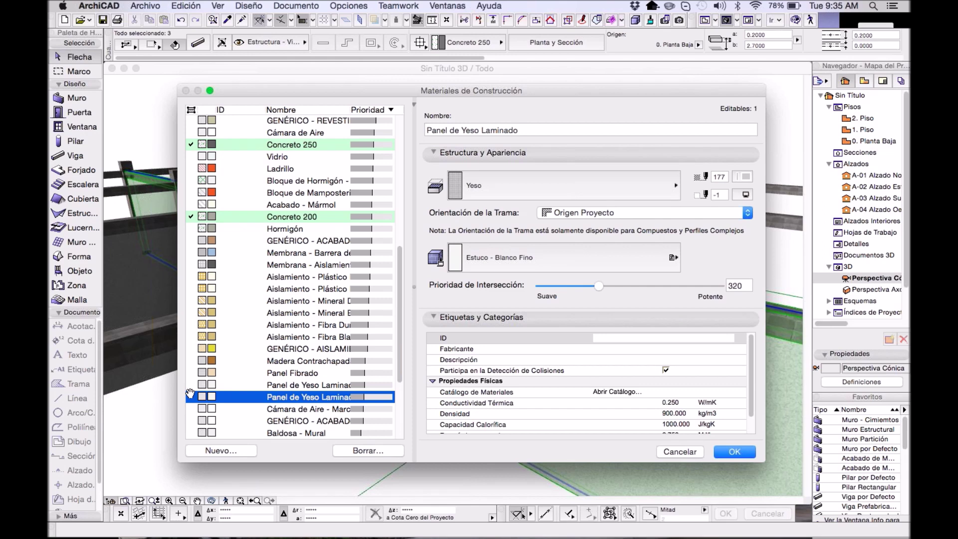
{"action": "left_click_drag", "start_coordinate": [191, 393], "coordinate": [190, 142]}
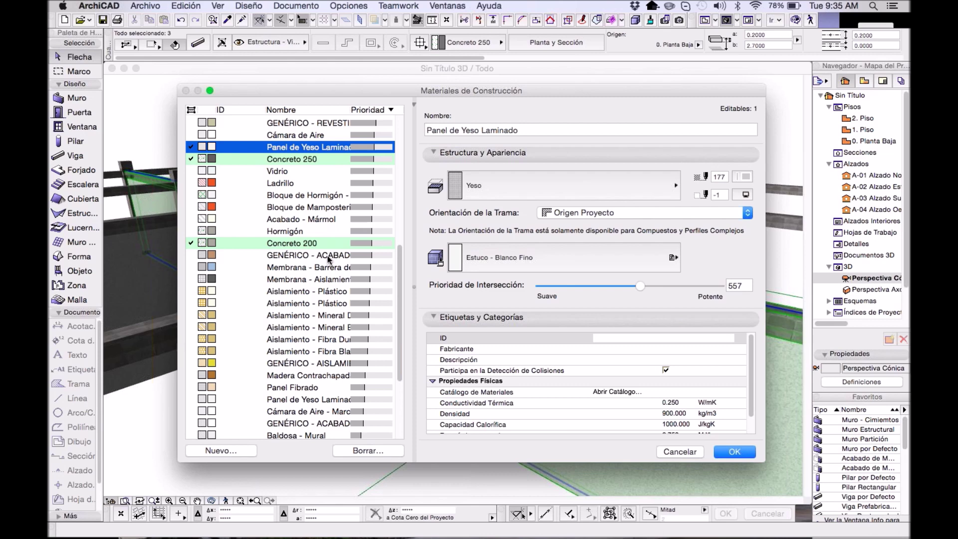
{"action": "left_click", "coordinate": [332, 146]}
{"action": "left_click", "coordinate": [733, 452]}
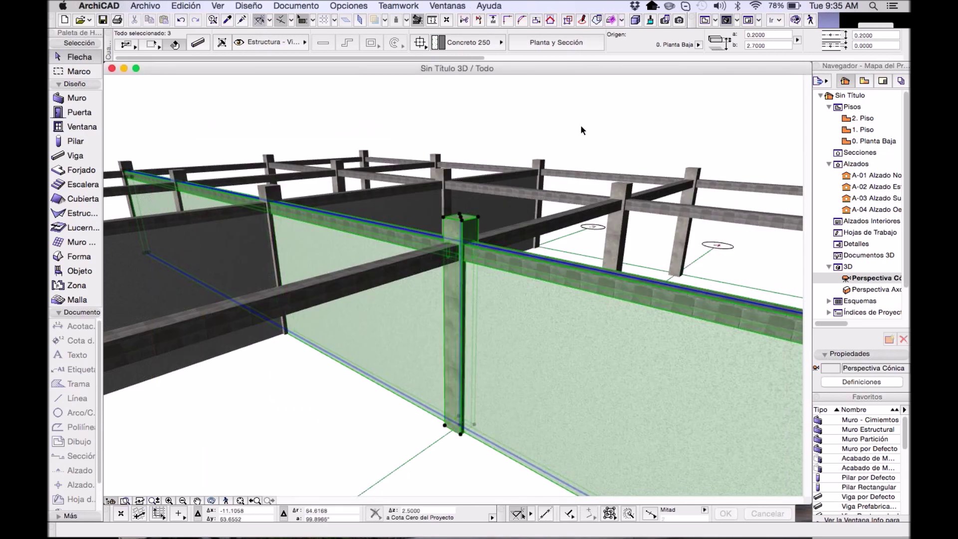
- Isolate the two crossing walls in the 3D view to examine them, and bring the whole model back
{"action": "left_click", "coordinate": [545, 322]}
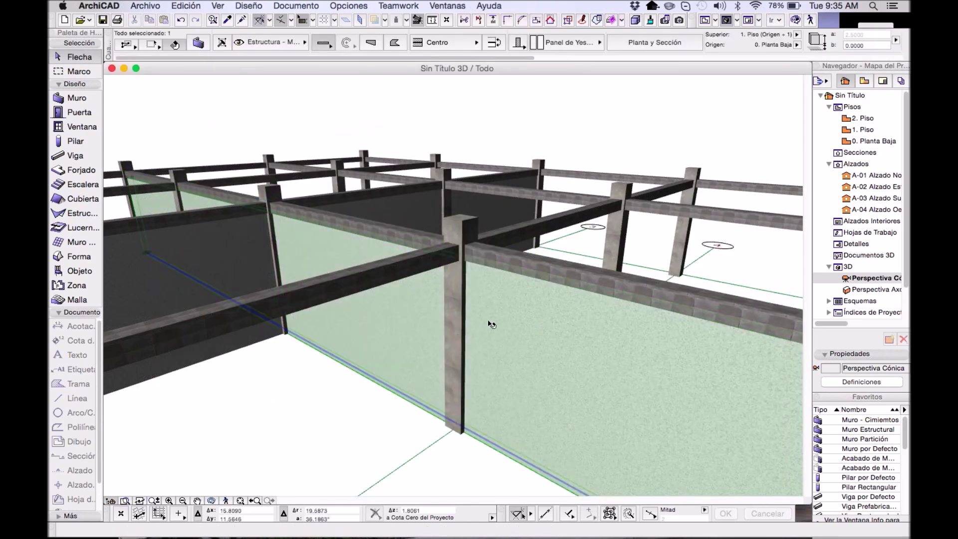
{"action": "left_click", "coordinate": [199, 274], "text": "shift"}
{"action": "middle_click_drag", "start_coordinate": [514, 208], "coordinate": [514, 221], "text": "shift"}
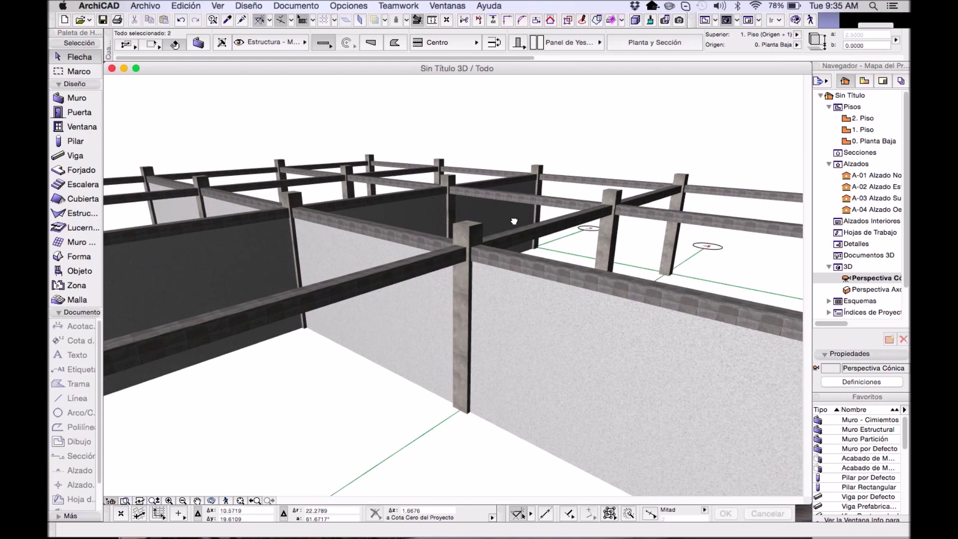
{"action": "key", "text": "F5"}
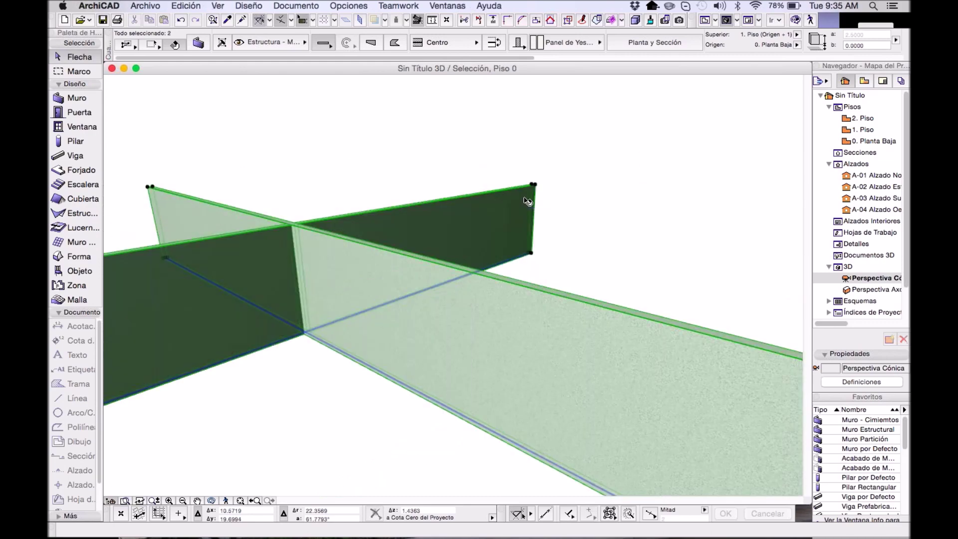
{"action": "key", "text": "Escape"}
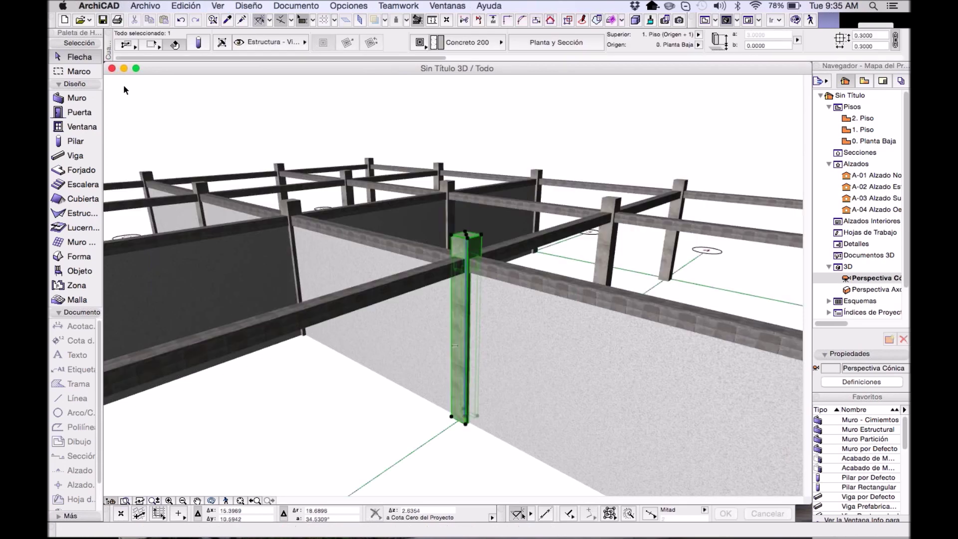
- Isolate all the columns in the 3D view, examine how the other elements cut them, and restore the full model
{"action": "key", "text": "Escape"}
{"action": "left_click", "coordinate": [78, 143]}
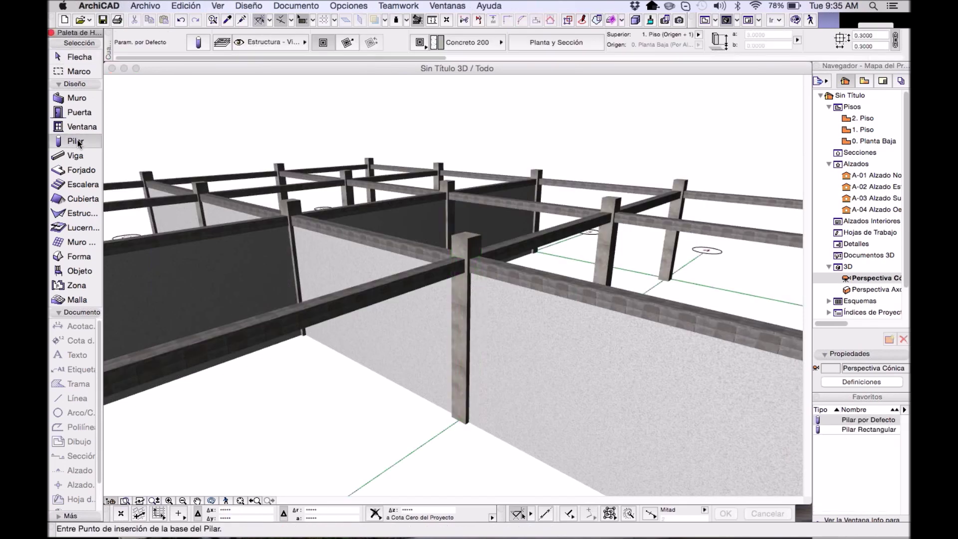
{"action": "key", "text": "super+a"}
{"action": "key", "text": "F5"}
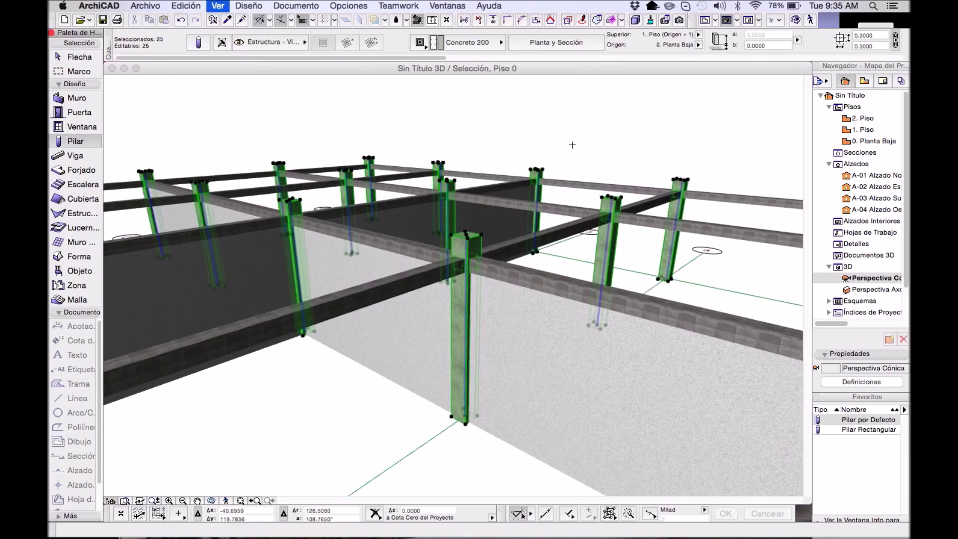
{"action": "key", "text": "Escape"}
{"action": "middle_click_drag", "start_coordinate": [487, 344], "coordinate": [556, 367], "text": "shift"}
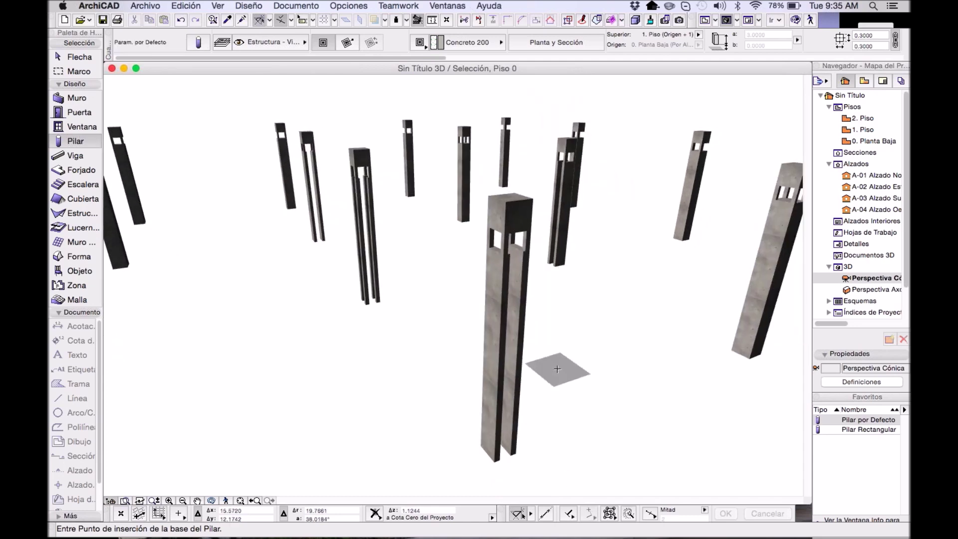
{"action": "key", "text": "super+F5"}
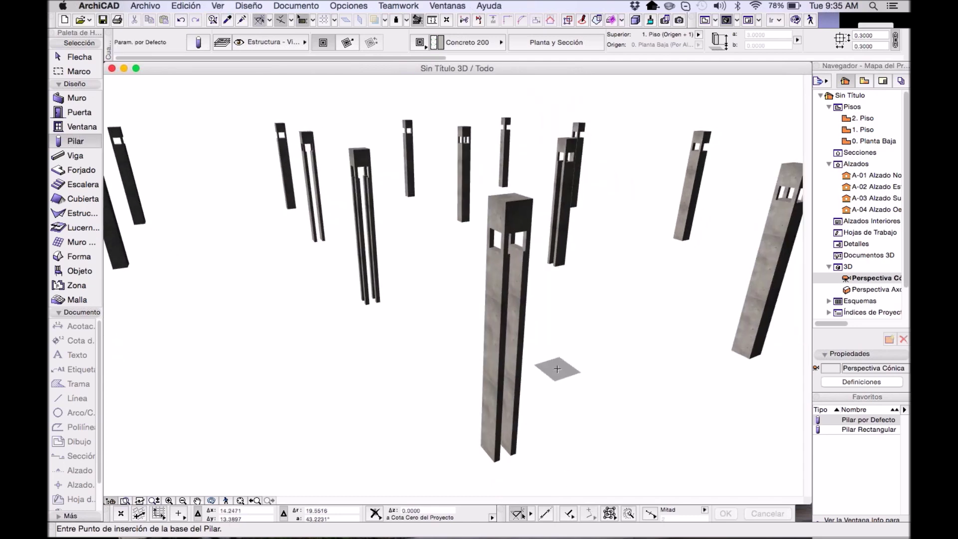
{"action": "middle_click_drag", "start_coordinate": [522, 307], "coordinate": [547, 308], "text": "shift"}
{"action": "key", "text": "shift+F1"}
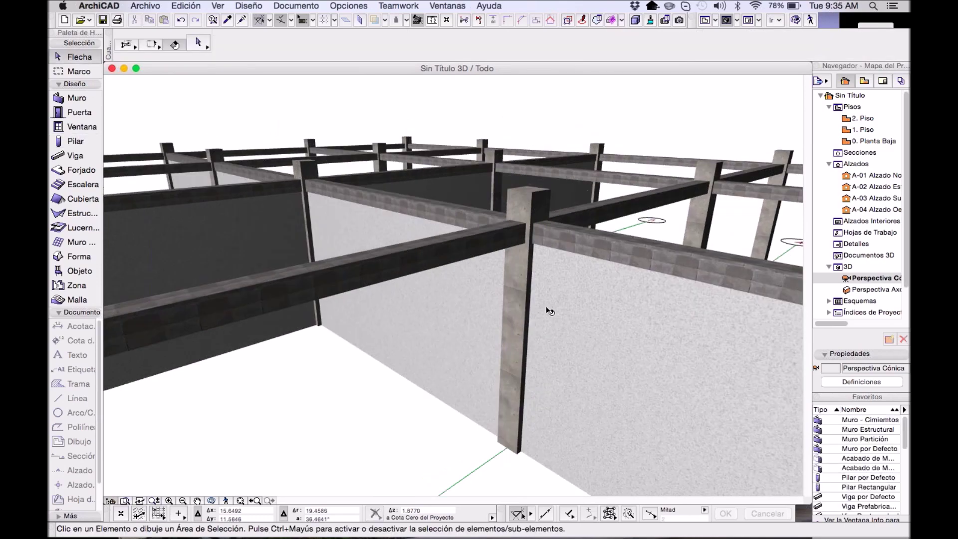
{"action": "left_click", "coordinate": [547, 305]}
{"action": "key", "text": "Escape"}
{"action": "middle_click_drag", "start_coordinate": [560, 327], "coordinate": [560, 336], "text": "shift"}
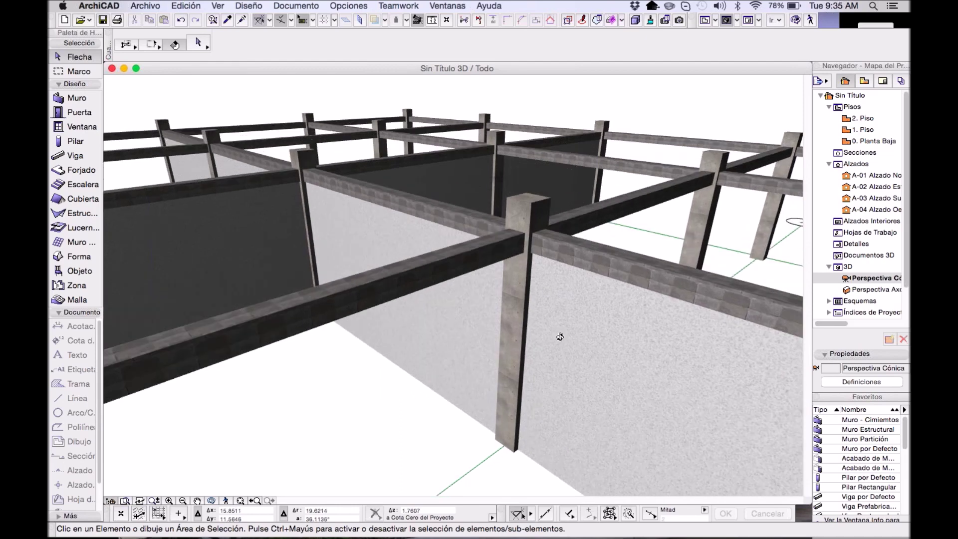
{"action": "left_click", "coordinate": [562, 337]}
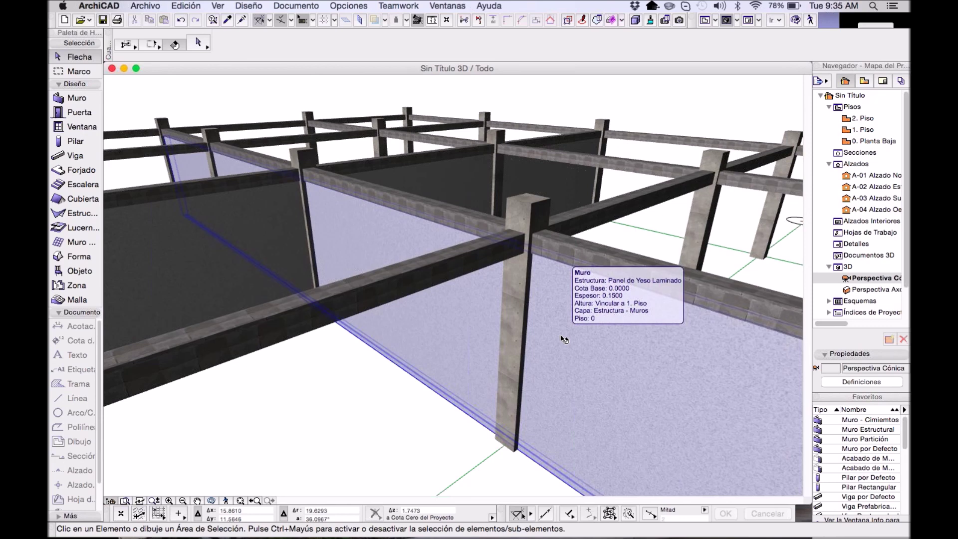
{"action": "key", "text": "Escape"}
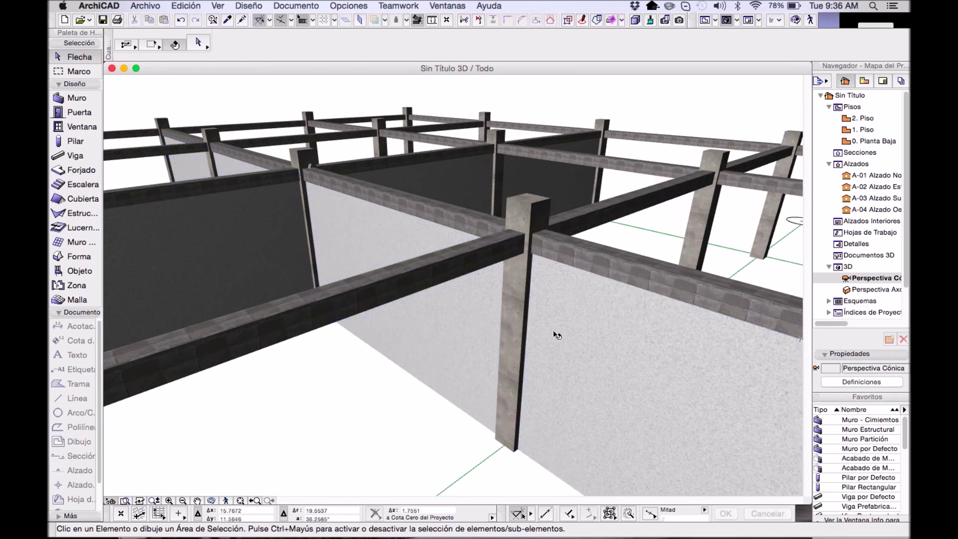
- Select the front column, the gypsum panel wall and the beam above that wall together
{"action": "middle_click_drag", "start_coordinate": [588, 211], "coordinate": [586, 216]}
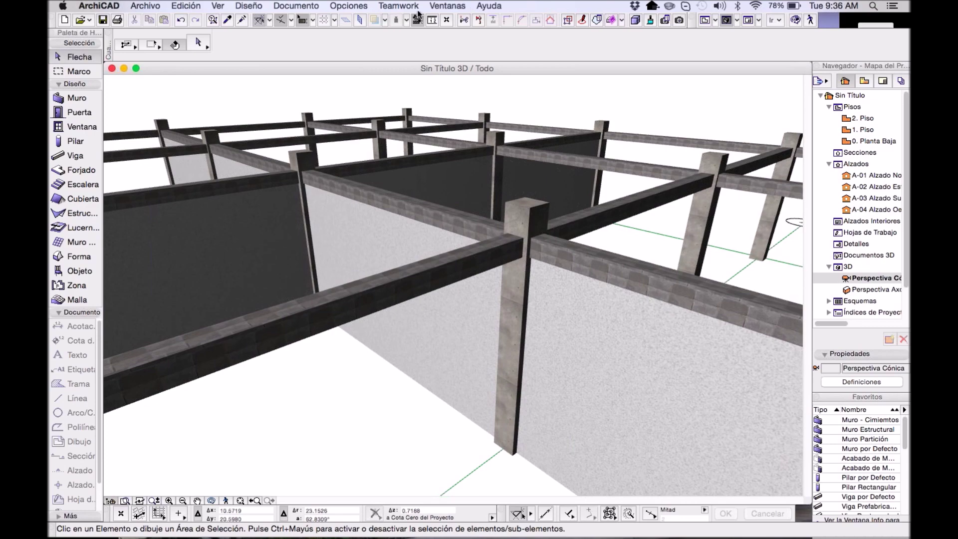
{"action": "left_click", "coordinate": [522, 308]}
{"action": "left_click", "coordinate": [591, 257], "text": "shift"}
{"action": "left_click", "coordinate": [589, 254], "text": "shift"}
{"action": "left_click", "coordinate": [348, 5]}
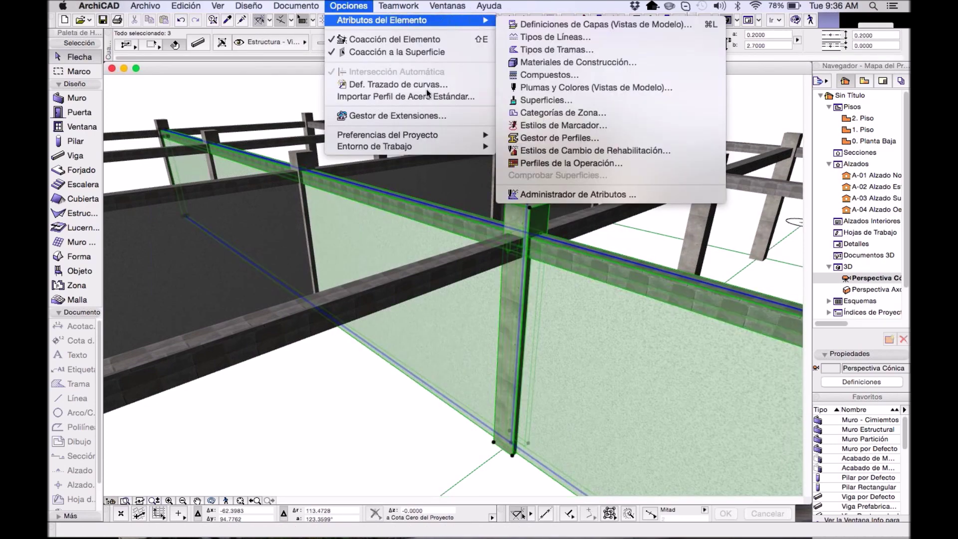
{"action": "left_click", "coordinate": [633, 284]}
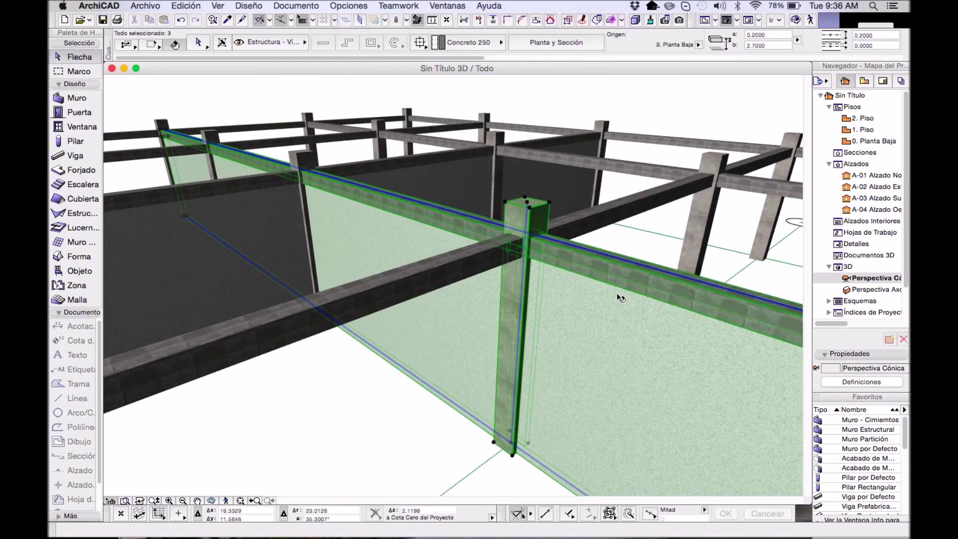
- Select the gypsum panel wall and front column, lower Panel de Yeso Laminado's intersection priority to 505, just below Concreto 200, and apply the settings
{"action": "key", "text": "Escape"}
{"action": "left_click", "coordinate": [587, 314]}
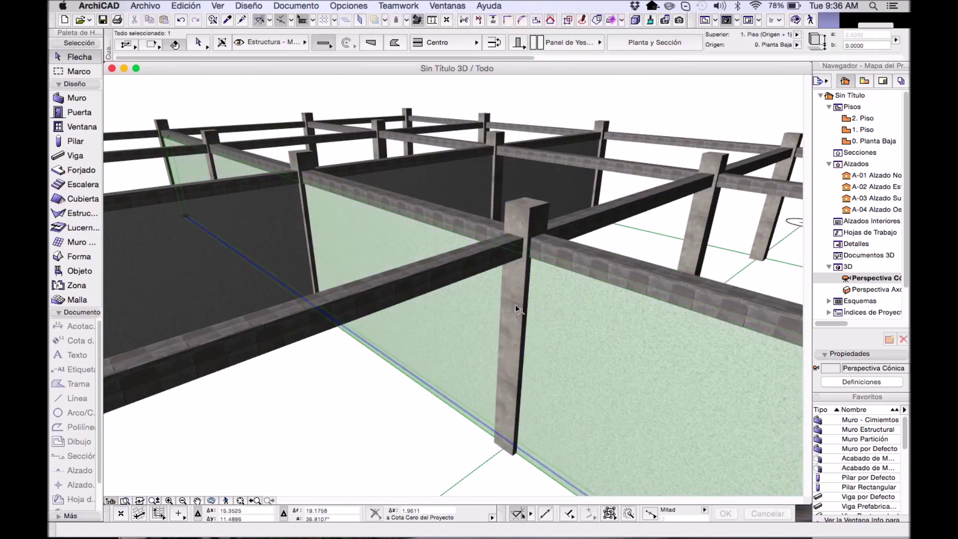
{"action": "left_click", "coordinate": [515, 304], "text": "shift"}
{"action": "left_click", "coordinate": [348, 5]}
{"action": "mouse_move", "coordinate": [349, 20]}
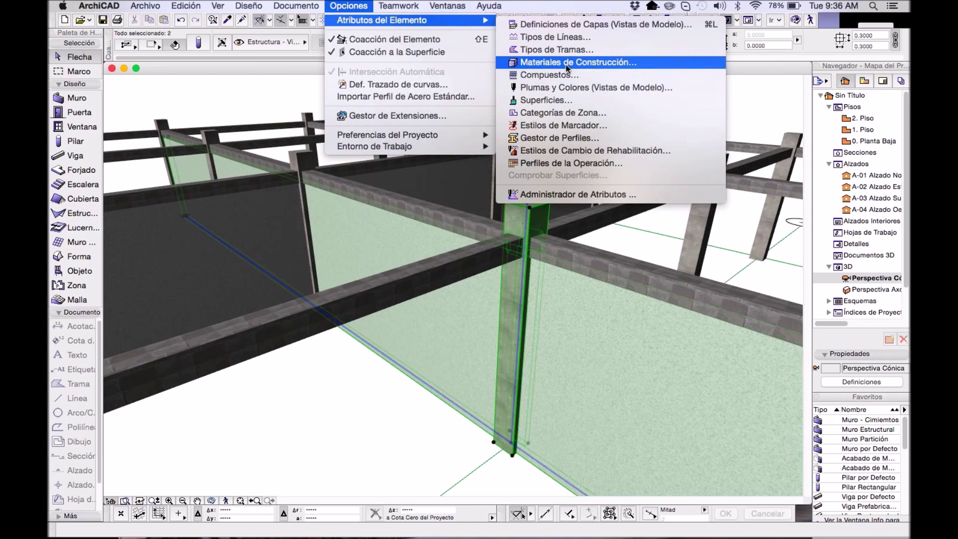
{"action": "left_click", "coordinate": [578, 60]}
{"action": "left_click_drag", "start_coordinate": [399, 268], "coordinate": [405, 334]}
{"action": "scroll", "coordinate": [406, 335], "scroll_direction": "down", "scroll_amount": 2}
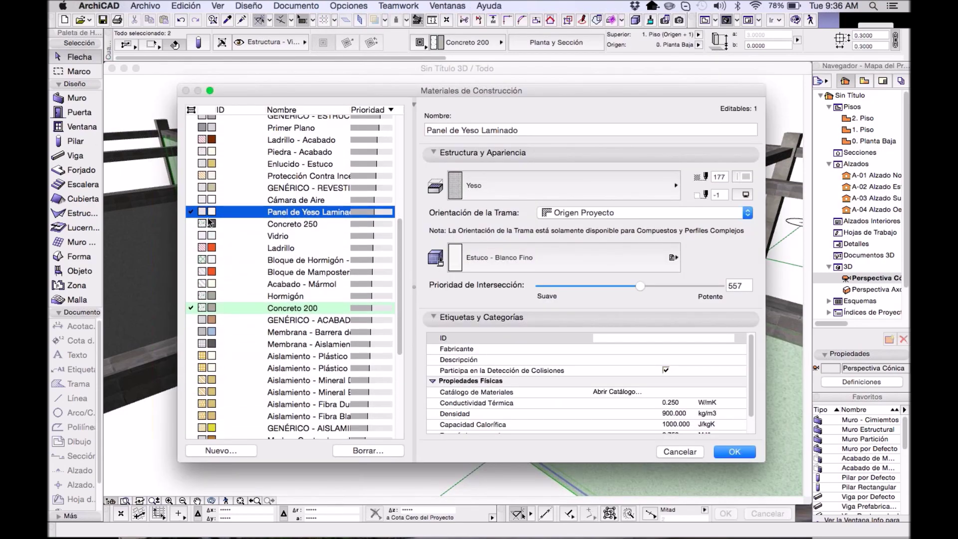
{"action": "left_click_drag", "start_coordinate": [192, 213], "coordinate": [192, 314]}
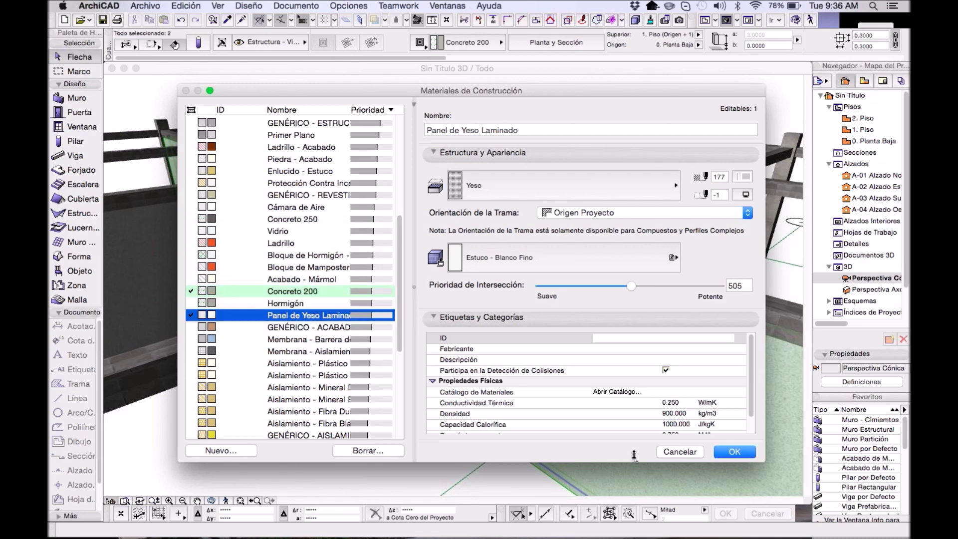
{"action": "left_click", "coordinate": [734, 452]}
{"action": "left_click", "coordinate": [681, 130]}
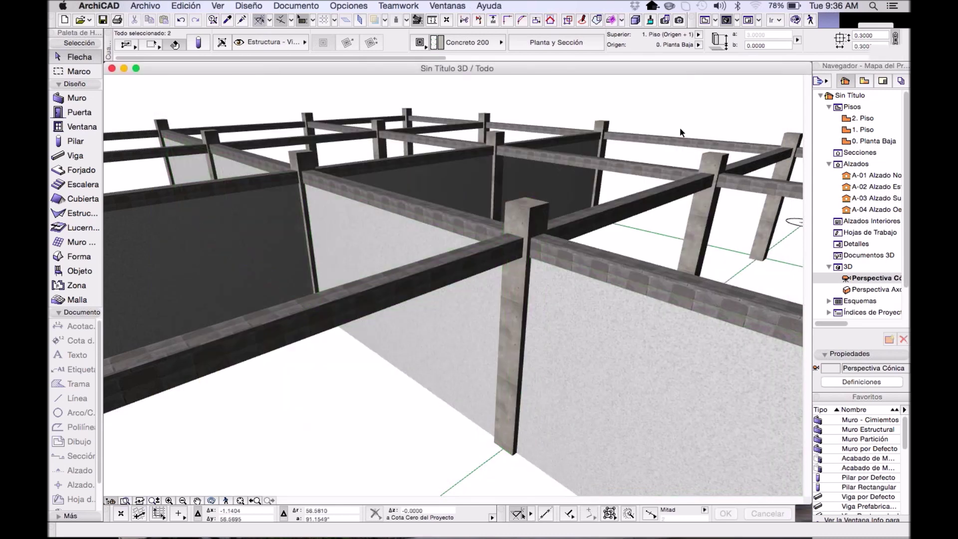
- Isolate the gypsum panel wall in the 3D view to examine its cuts at the columns, and restore and review the full model
{"action": "left_click", "coordinate": [619, 313]}
{"action": "key", "text": "F5"}
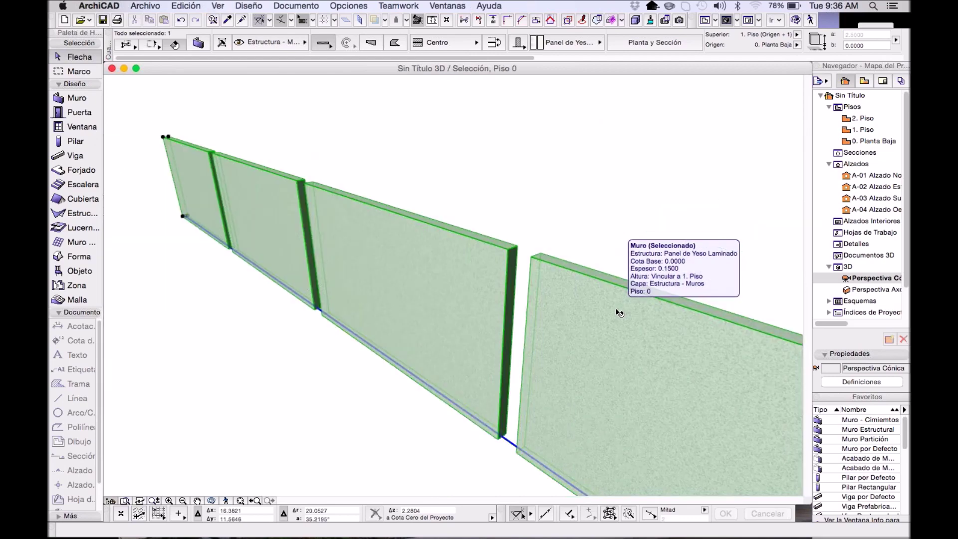
{"action": "left_click", "coordinate": [460, 238]}
{"action": "middle_click_drag", "start_coordinate": [464, 251], "coordinate": [420, 232], "text": "shift"}
{"action": "scroll", "coordinate": [538, 245], "scroll_direction": "down", "scroll_amount": 4}
{"action": "key", "text": "F5"}
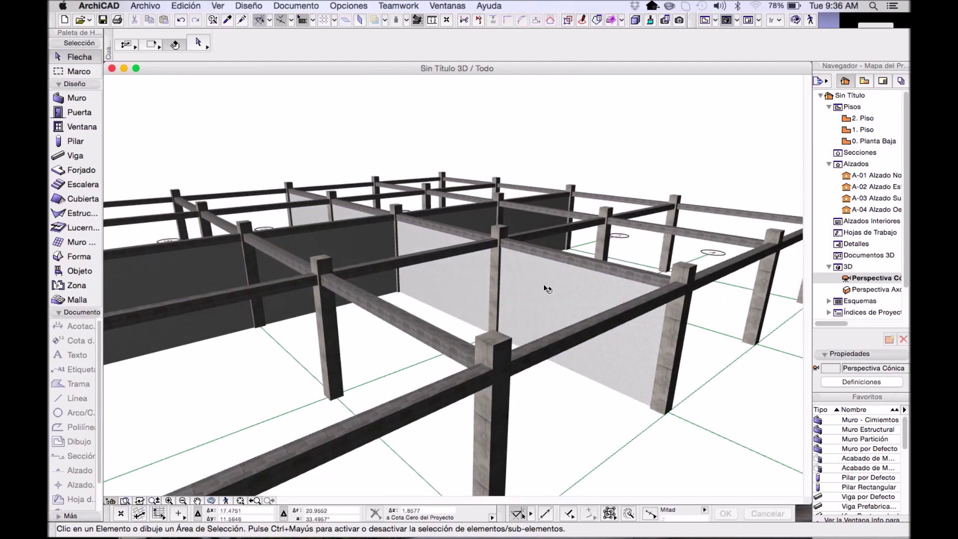
{"action": "middle_click_drag", "start_coordinate": [547, 289], "coordinate": [561, 282], "text": "shift"}
{"action": "middle_click_drag", "start_coordinate": [545, 316], "coordinate": [287, 368], "text": "shift"}
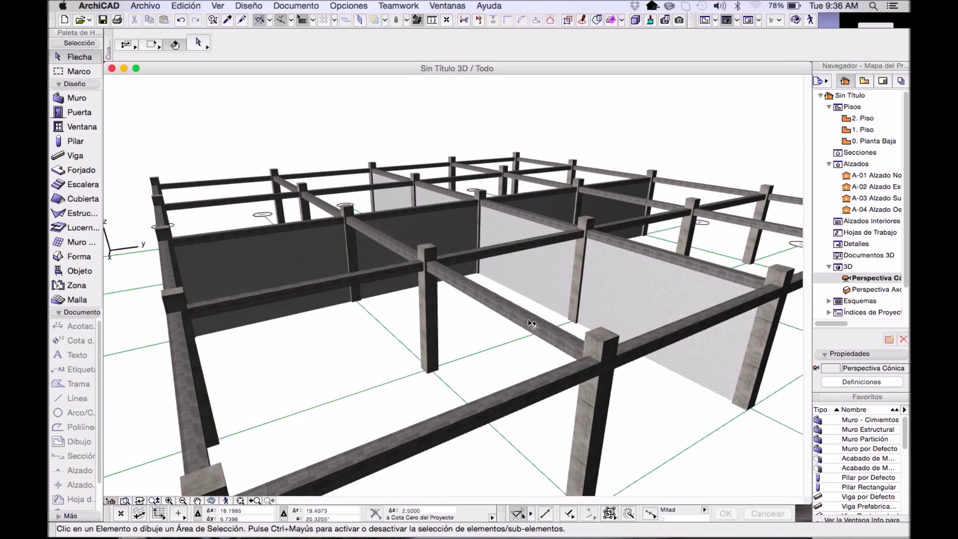
{"action": "middle_click_drag", "start_coordinate": [657, 261], "coordinate": [632, 331], "text": "shift"}
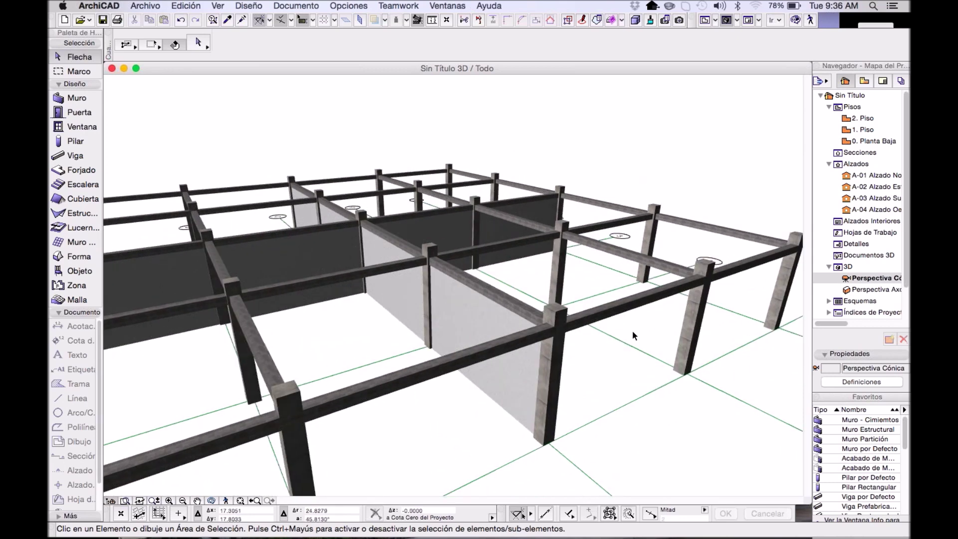
{"action": "middle_click_drag", "start_coordinate": [696, 391], "coordinate": [785, 259], "text": "shift"}
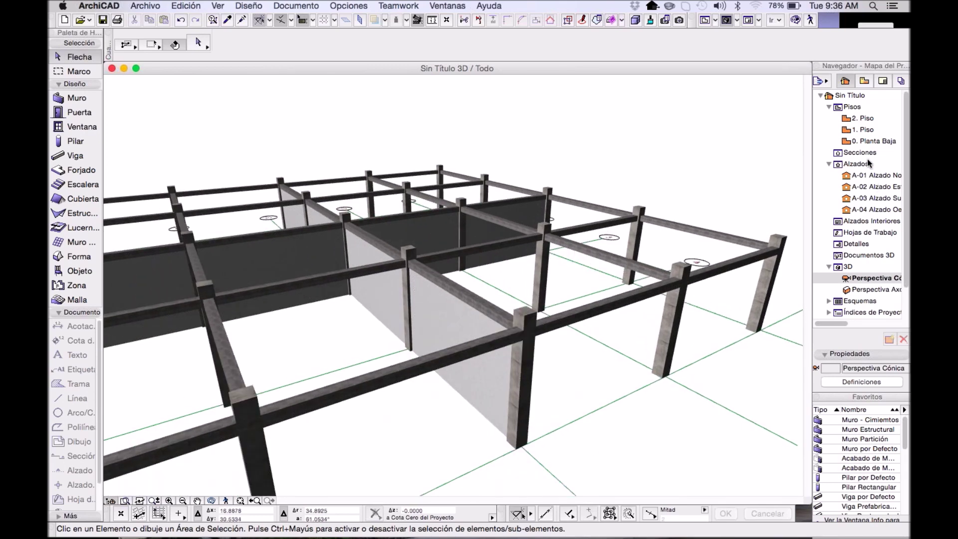
- Open the 0. Planta Baja floor plan and examine the column junction by selecting the beam and the gypsum wall in turn
{"action": "left_click", "coordinate": [868, 145]}
{"action": "scroll", "coordinate": [330, 292], "scroll_direction": "up", "scroll_amount": 5}
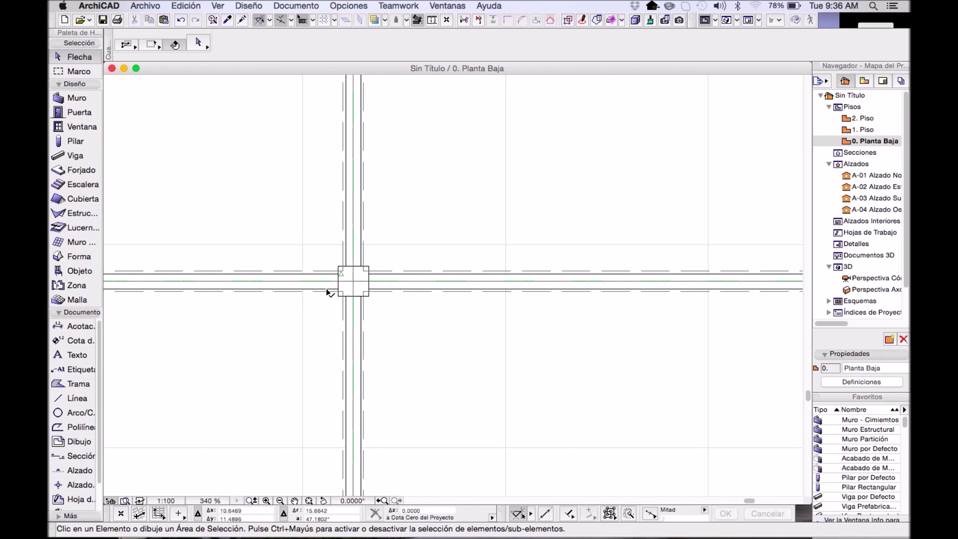
{"action": "scroll", "coordinate": [330, 292], "scroll_direction": "up", "scroll_amount": 3}
{"action": "left_click", "coordinate": [413, 252]}
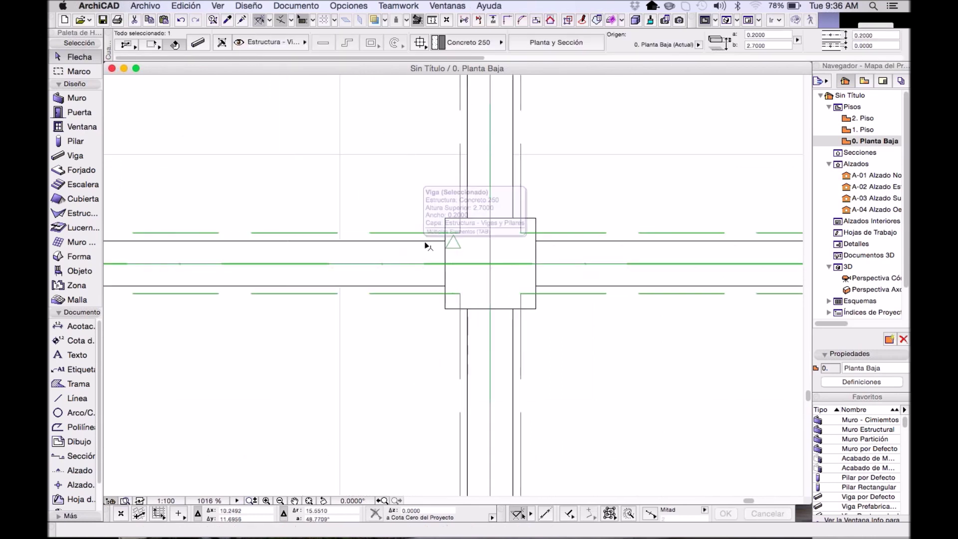
{"action": "left_click", "coordinate": [407, 249]}
{"action": "scroll", "coordinate": [502, 279], "scroll_direction": "down", "scroll_amount": 3}
{"action": "middle_click_drag", "start_coordinate": [504, 288], "coordinate": [605, 318]}
{"action": "left_click", "coordinate": [534, 294]}
{"action": "scroll", "coordinate": [534, 298], "scroll_direction": "left", "scroll_amount": 2}
{"action": "scroll", "coordinate": [531, 300], "scroll_direction": "down", "scroll_amount": 5}
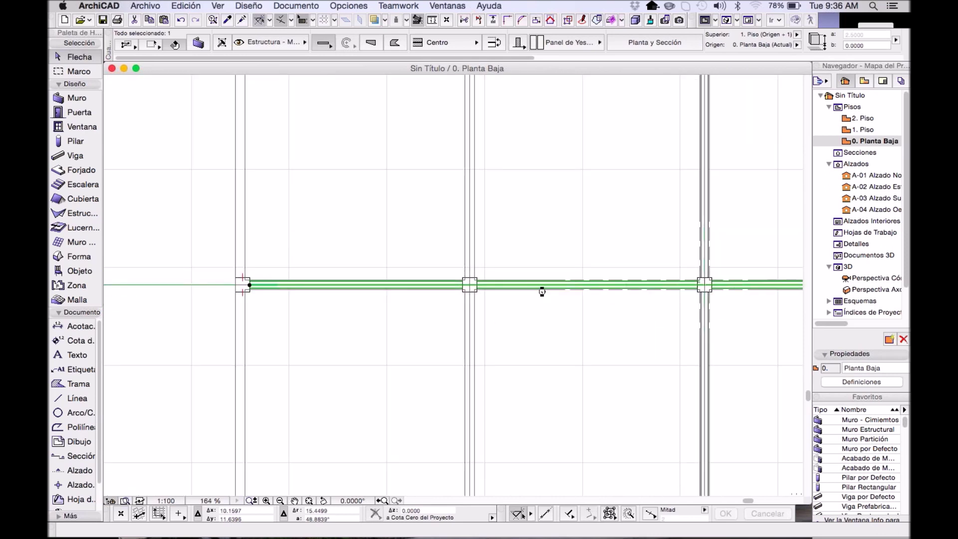
{"action": "scroll", "coordinate": [423, 291], "scroll_direction": "up", "scroll_amount": 3}
{"action": "scroll", "coordinate": [550, 265], "scroll_direction": "up", "scroll_amount": 3}
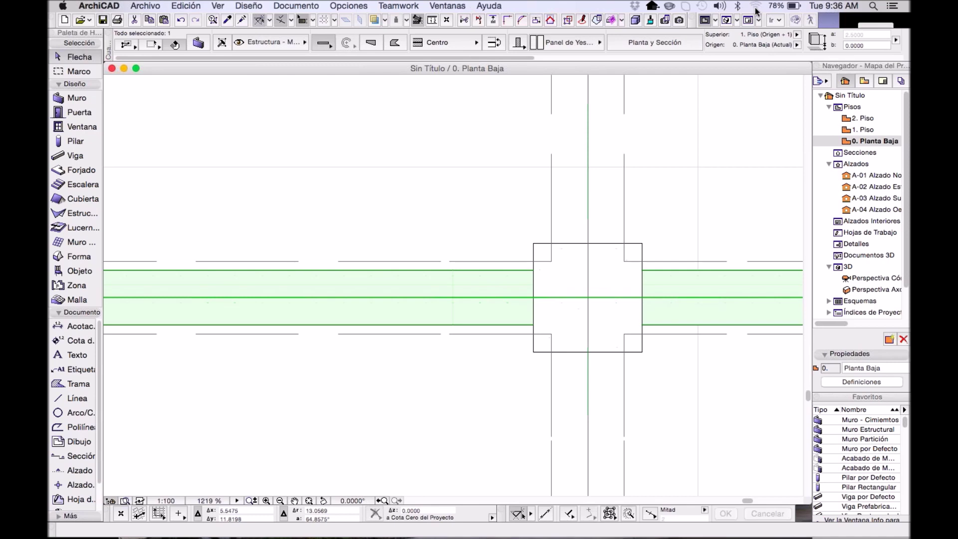
{"action": "left_click", "coordinate": [756, 6]}
{"action": "left_click", "coordinate": [901, 82]}
{"action": "left_click", "coordinate": [756, 5]}
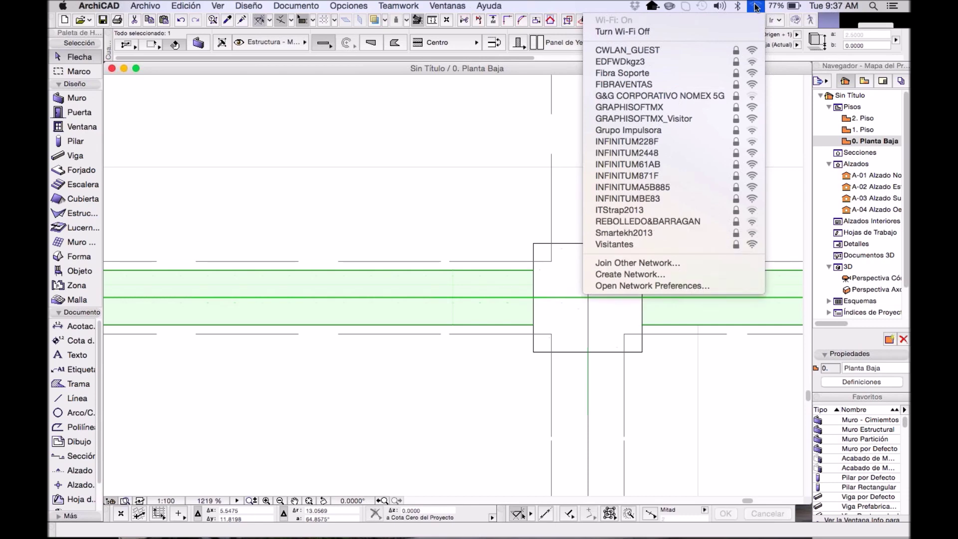
{"action": "left_click", "coordinate": [756, 6]}
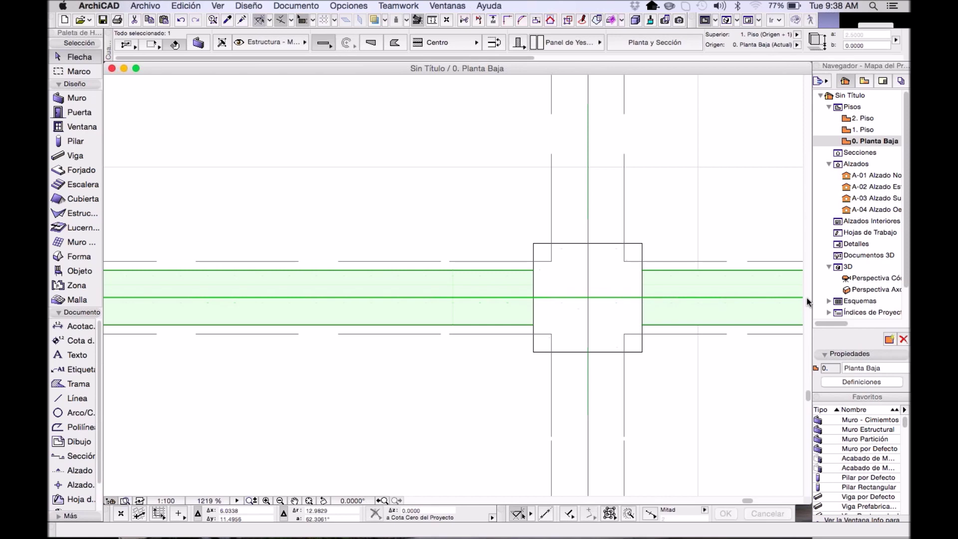
{"action": "left_click", "coordinate": [753, 6]}
{"action": "left_click", "coordinate": [753, 6]}
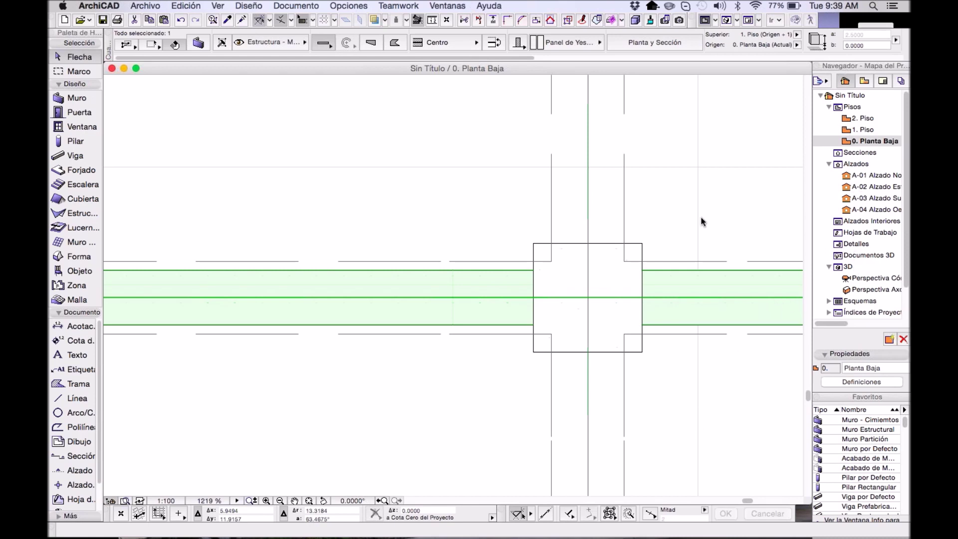
- Clear the wall selection and examine the wall, beam and column junctions across the ground floor plan
{"action": "middle_click_drag", "start_coordinate": [585, 316], "coordinate": [521, 306]}
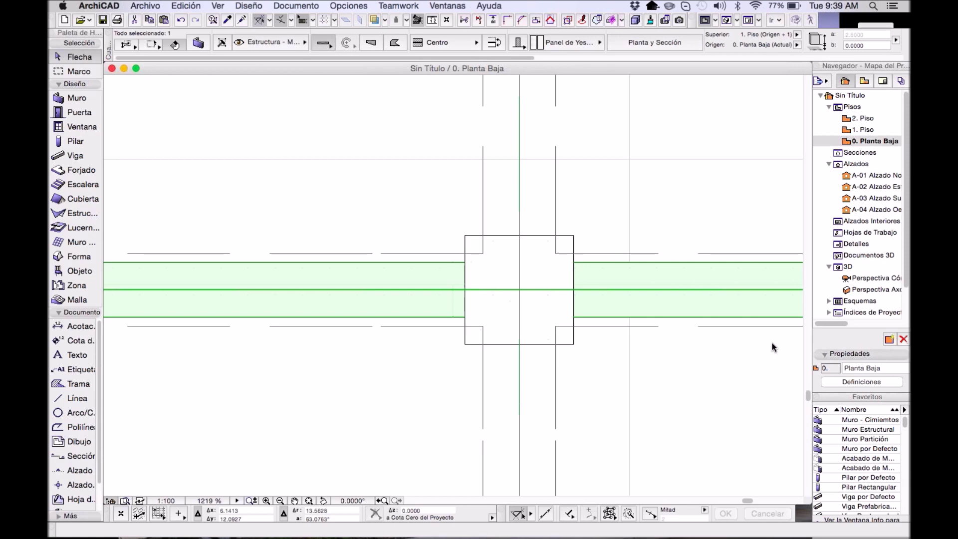
{"action": "scroll", "coordinate": [574, 203], "scroll_direction": "down", "scroll_amount": 3}
{"action": "scroll", "coordinate": [492, 231], "scroll_direction": "down", "scroll_amount": 10}
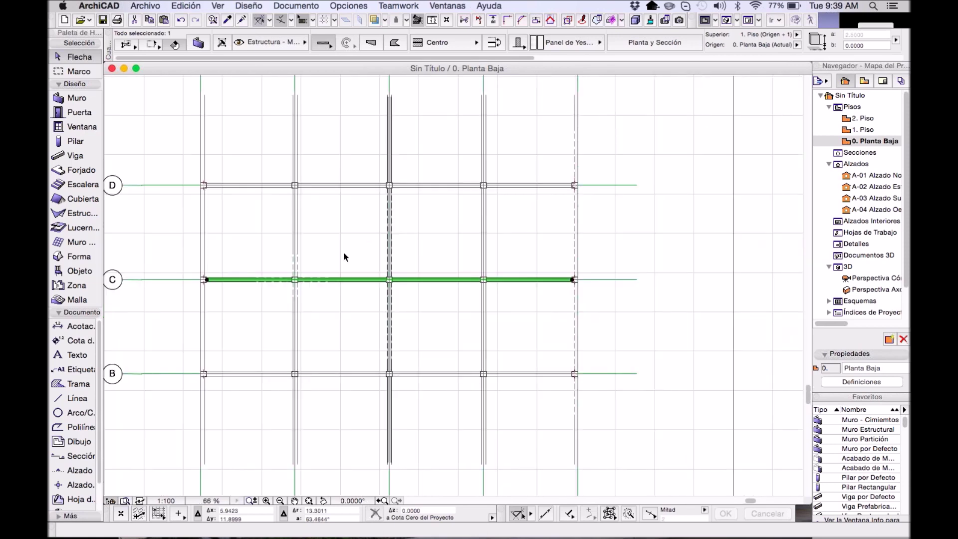
{"action": "left_click", "coordinate": [344, 254]}
{"action": "scroll", "coordinate": [400, 271], "scroll_direction": "down", "scroll_amount": 1}
{"action": "scroll", "coordinate": [464, 299], "scroll_direction": "up", "scroll_amount": 6}
{"action": "middle_click_drag", "start_coordinate": [521, 335], "coordinate": [523, 337]}
{"action": "scroll", "coordinate": [483, 362], "scroll_direction": "up", "scroll_amount": 3}
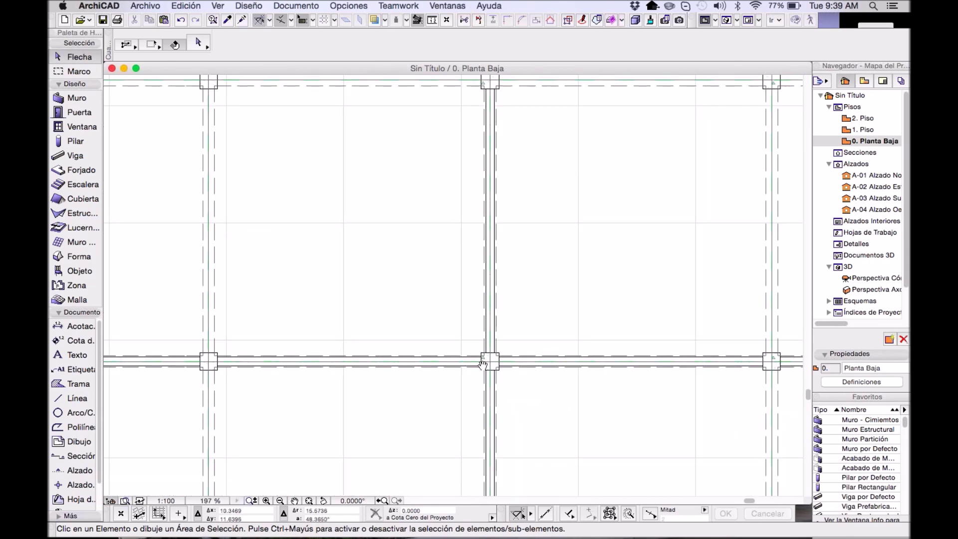
{"action": "middle_click_drag", "start_coordinate": [492, 350], "coordinate": [487, 330]}
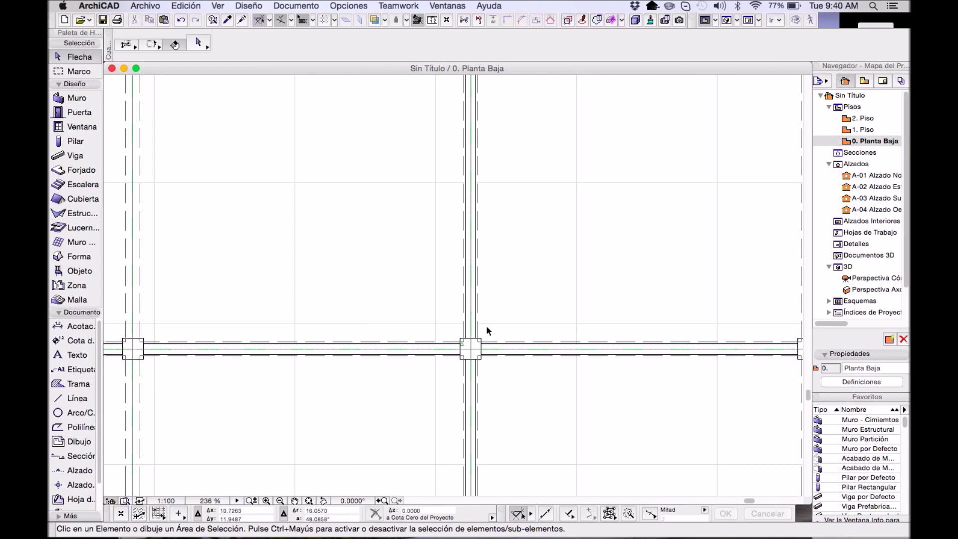
- Return to the 3D view and change the building material of all the beams to Concreto 200
{"action": "key", "text": "F3"}
{"action": "mouse_move", "coordinate": [501, 265]}
{"action": "middle_mouse_down", "text": "shift"}
{"action": "mouse_move", "coordinate": [513, 258]}
{"action": "mouse_move", "coordinate": [491, 255]}
{"action": "mouse_move", "coordinate": [511, 254]}
{"action": "middle_mouse_up", "text": "shift"}
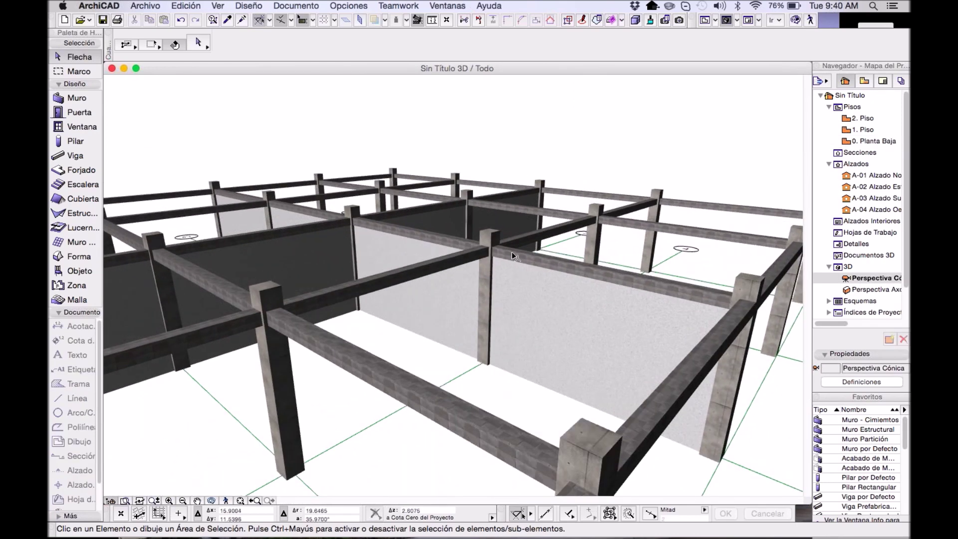
{"action": "scroll", "coordinate": [511, 254], "scroll_direction": "up", "scroll_amount": 5}
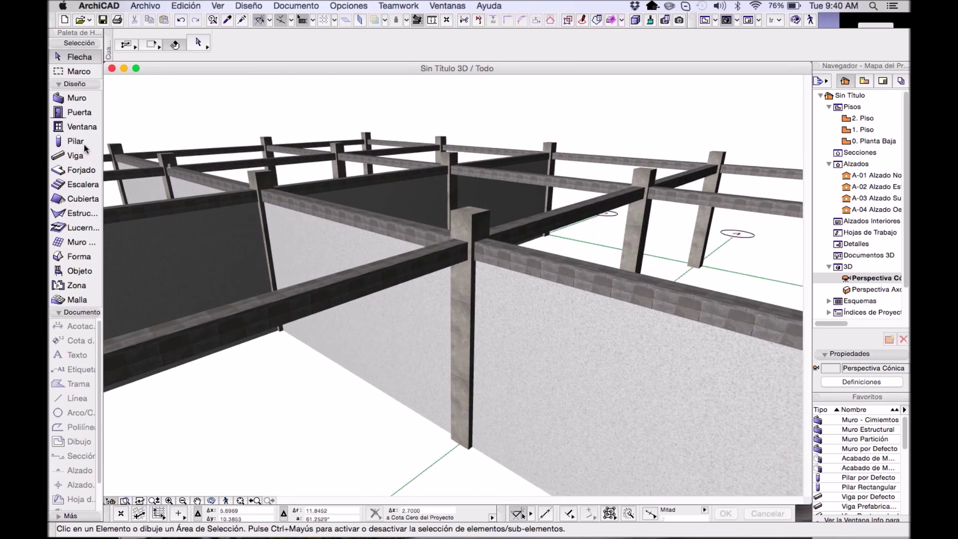
{"action": "left_click", "coordinate": [82, 144]}
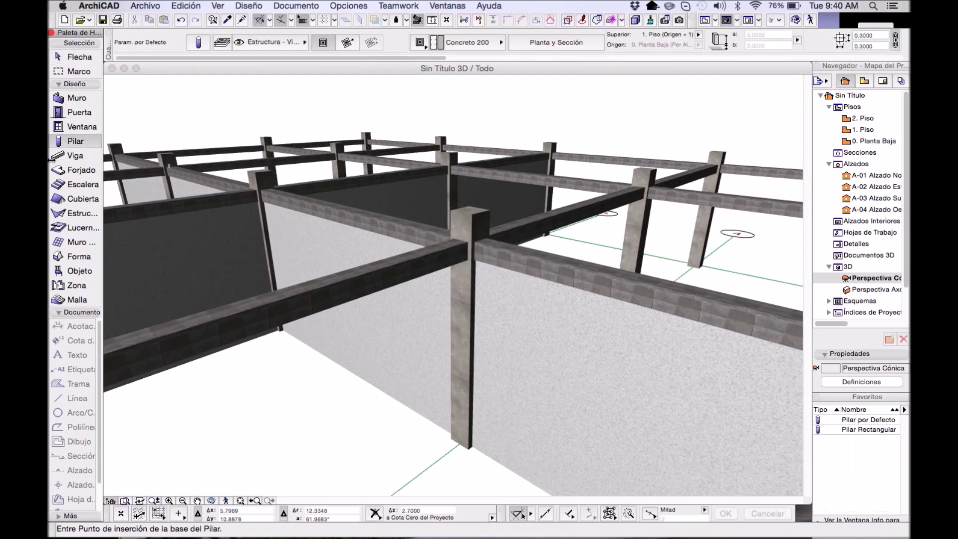
{"action": "left_click", "coordinate": [60, 157]}
{"action": "key", "text": "super+a"}
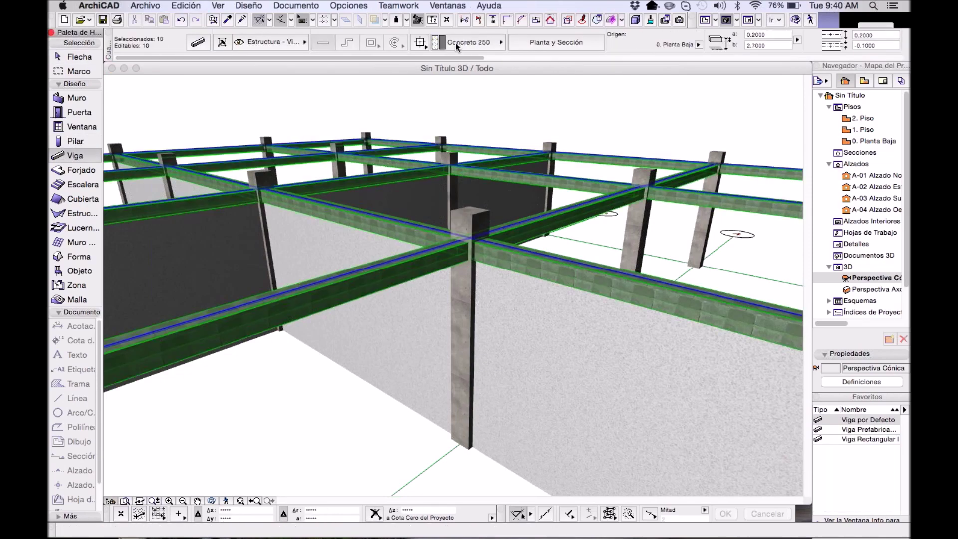
{"action": "left_click", "coordinate": [455, 43]}
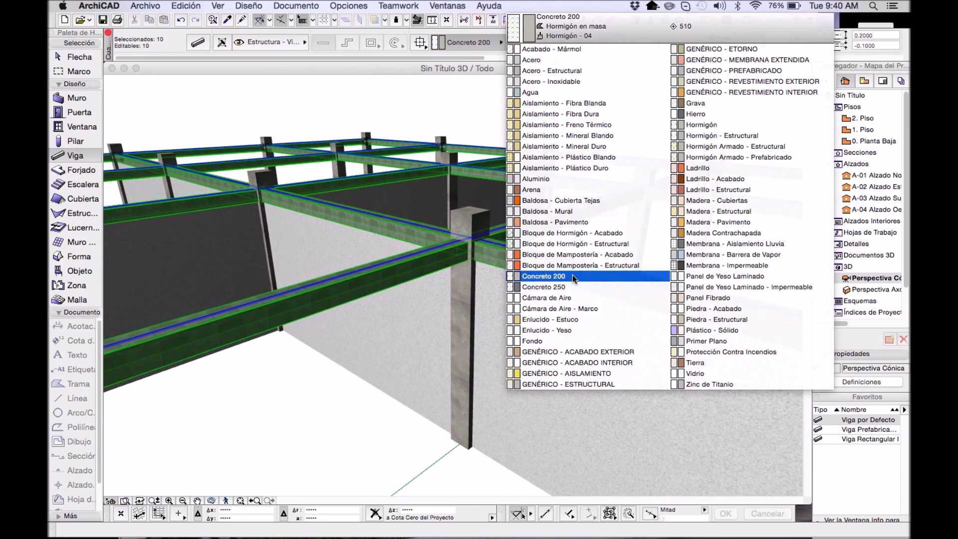
{"action": "left_click", "coordinate": [573, 278]}
{"action": "key", "text": "Escape"}
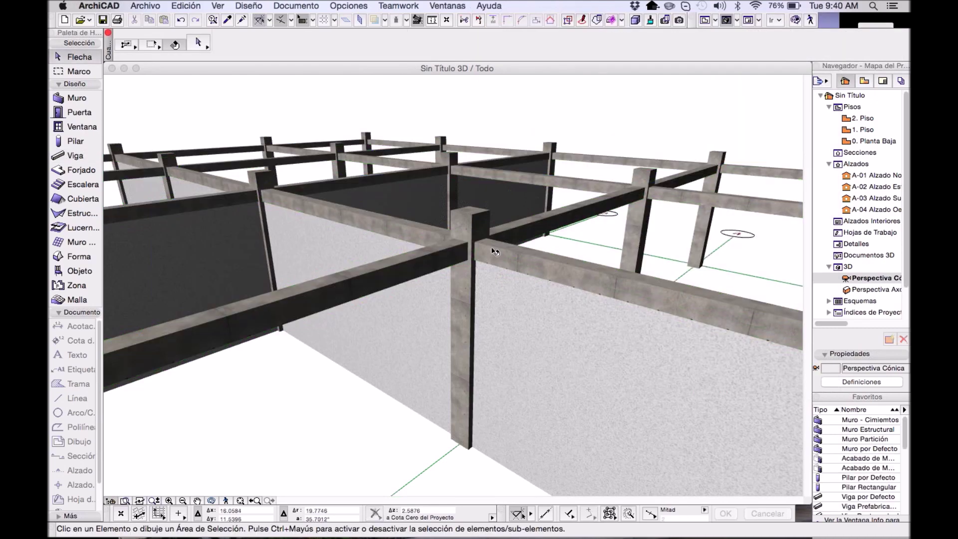
- Examine the joint between the front column and its beams from several angles in 3D, selecting a beam and the column
{"action": "scroll", "coordinate": [466, 238], "scroll_direction": "up", "scroll_amount": 5}
{"action": "middle_click_drag", "start_coordinate": [477, 237], "coordinate": [535, 220], "text": "shift"}
{"action": "left_click", "coordinate": [535, 220]}
{"action": "middle_click_drag", "start_coordinate": [522, 296], "coordinate": [472, 188], "text": "shift"}
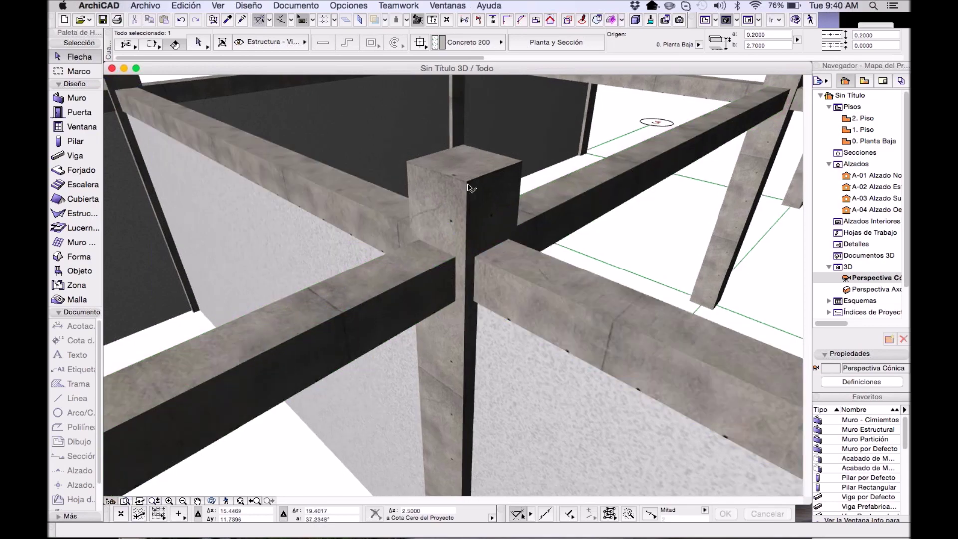
{"action": "left_click", "coordinate": [470, 188]}
{"action": "scroll", "coordinate": [449, 325], "scroll_direction": "down", "scroll_amount": 3}
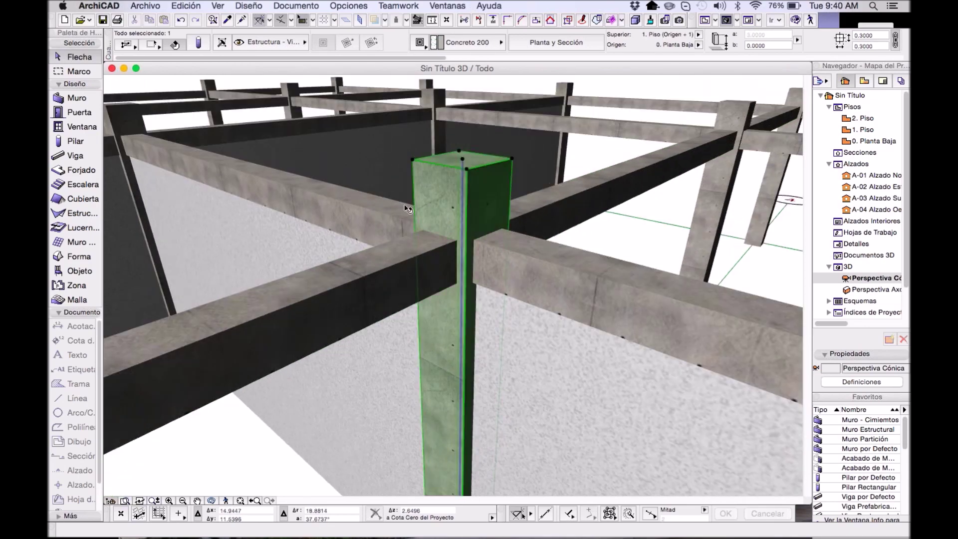
{"action": "mouse_move", "coordinate": [436, 239]}
{"action": "middle_mouse_down", "text": "shift"}
{"action": "mouse_move", "coordinate": [392, 216]}
{"action": "mouse_move", "coordinate": [450, 239]}
{"action": "middle_mouse_up", "text": "shift"}
{"action": "scroll", "coordinate": [450, 239], "scroll_direction": "down", "scroll_amount": 2}
{"action": "middle_click_drag", "start_coordinate": [534, 256], "coordinate": [419, 262], "text": "shift"}
{"action": "scroll", "coordinate": [469, 291], "scroll_direction": "up", "scroll_amount": 5}
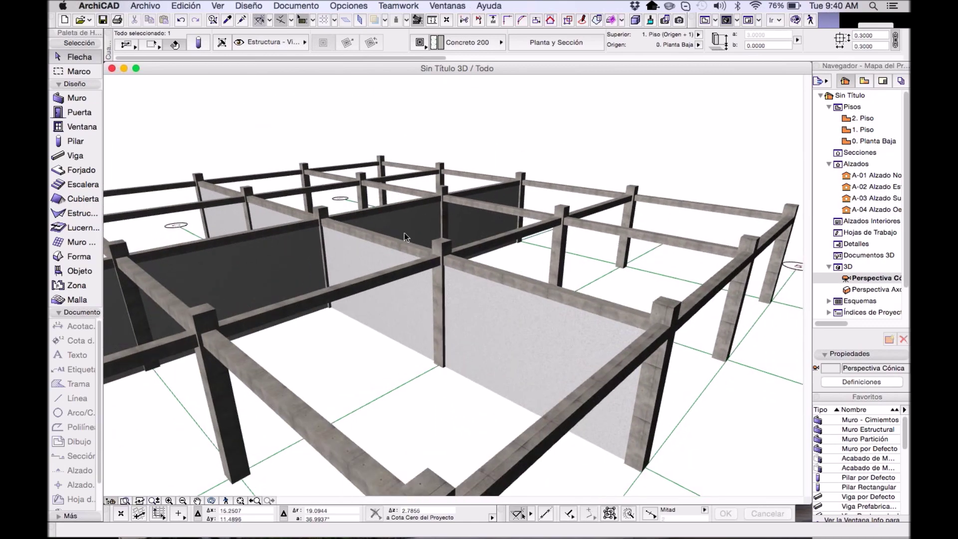
{"action": "left_click", "coordinate": [470, 273]}
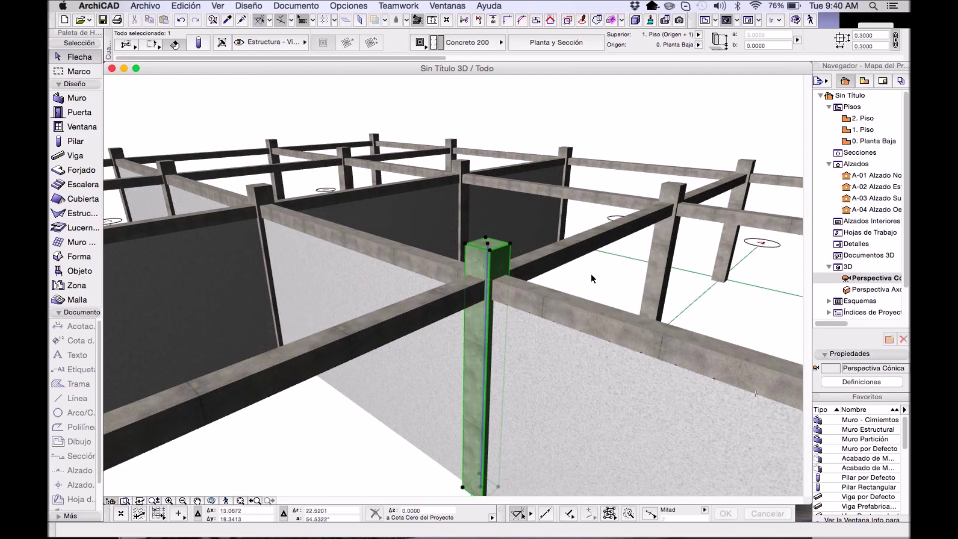
{"action": "middle_click_drag", "start_coordinate": [525, 283], "coordinate": [538, 230], "text": "shift"}
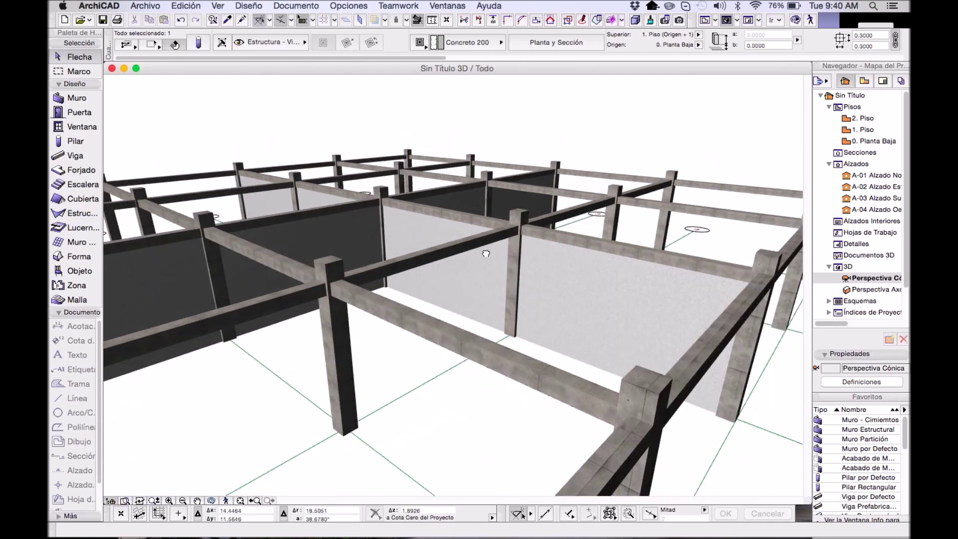
{"action": "middle_click_drag", "start_coordinate": [488, 256], "coordinate": [488, 245], "text": "shift"}
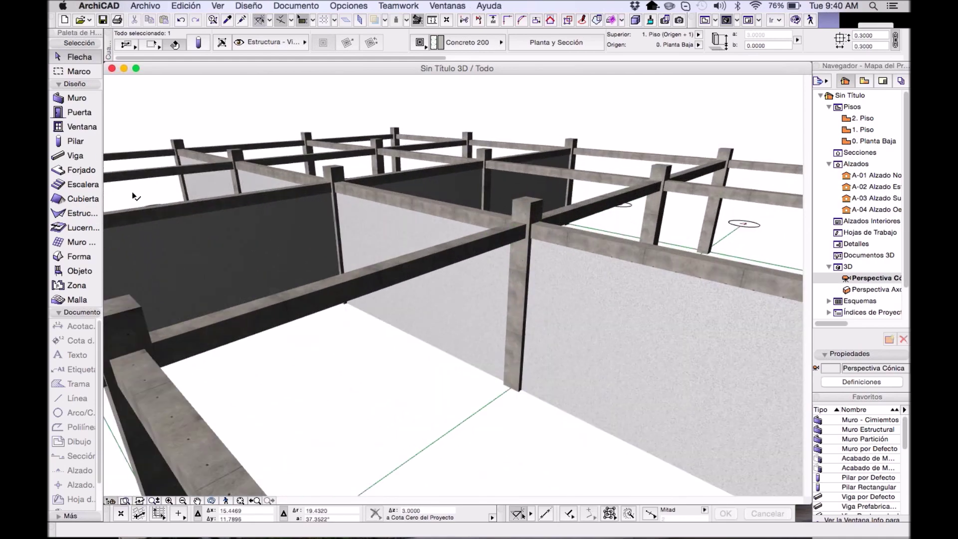
- Select all the columns and, separately, all the beams to check the building material assigned to each group
{"action": "left_click", "coordinate": [75, 141]}
{"action": "key", "text": "super+a"}
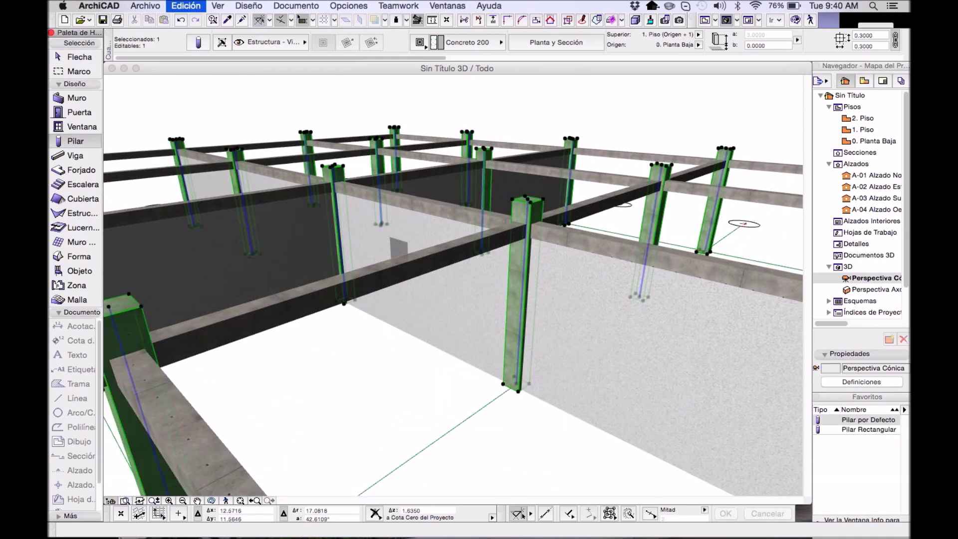
{"action": "key", "text": "Escape"}
{"action": "left_click", "coordinate": [75, 155]}
{"action": "key", "text": "super+a"}
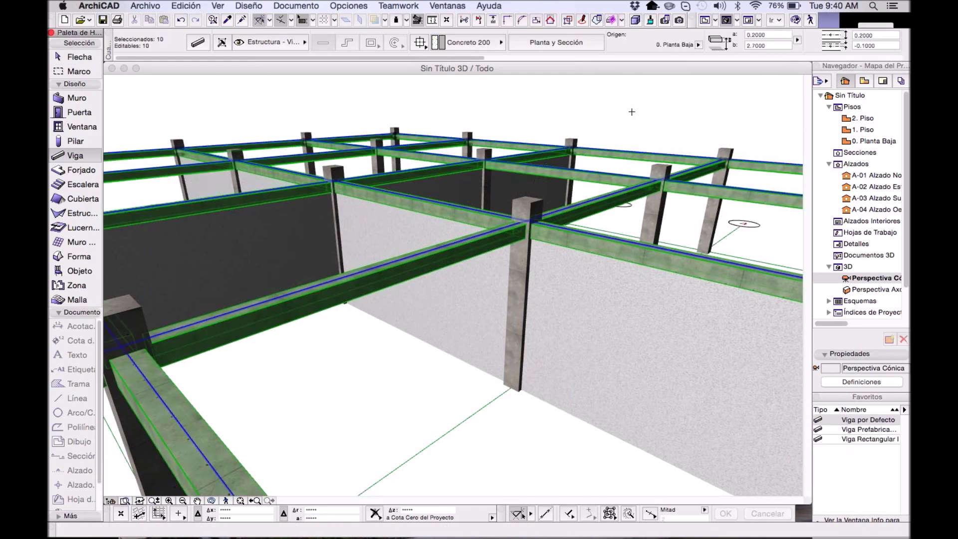
- Change the building material of all the selected beams to Concreto 250 and clear the selection
{"action": "left_click", "coordinate": [464, 44]}
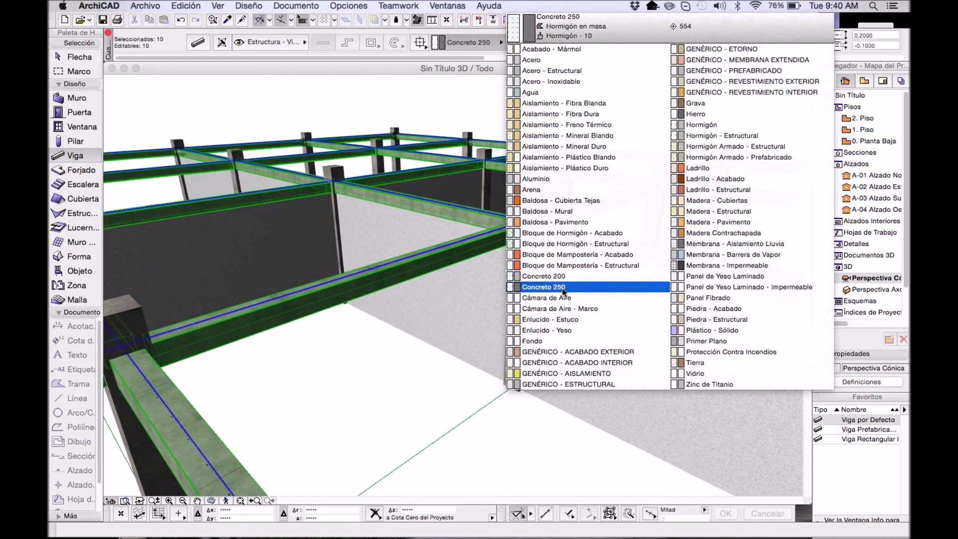
{"action": "left_click", "coordinate": [646, 283]}
{"action": "key", "text": "Escape"}
{"action": "middle_click_drag", "start_coordinate": [557, 230], "coordinate": [533, 243], "text": "shift"}
{"action": "mouse_move", "coordinate": [533, 243]}
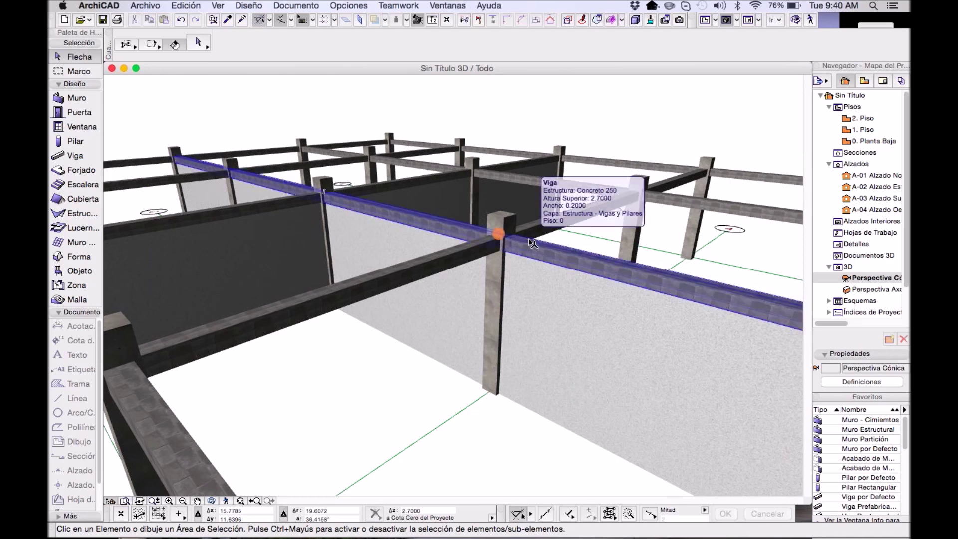
- Examine how the beams, columns and walls meet across the frame in 3D and on the ground floor plan
{"action": "middle_click_drag", "start_coordinate": [567, 331], "coordinate": [514, 282]}
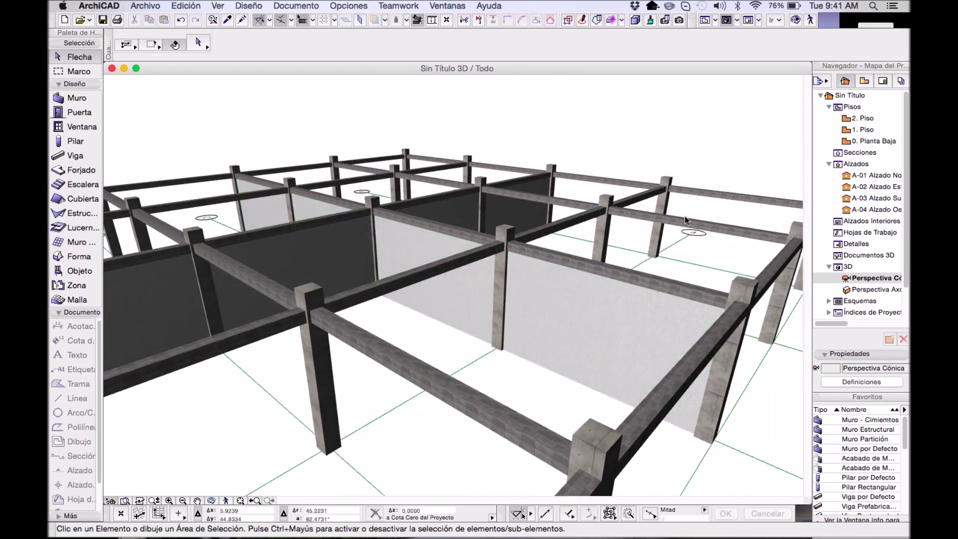
{"action": "scroll", "coordinate": [888, 298], "scroll_direction": "down", "scroll_amount": 1}
{"action": "scroll", "coordinate": [887, 298], "scroll_direction": "down", "scroll_amount": 3}
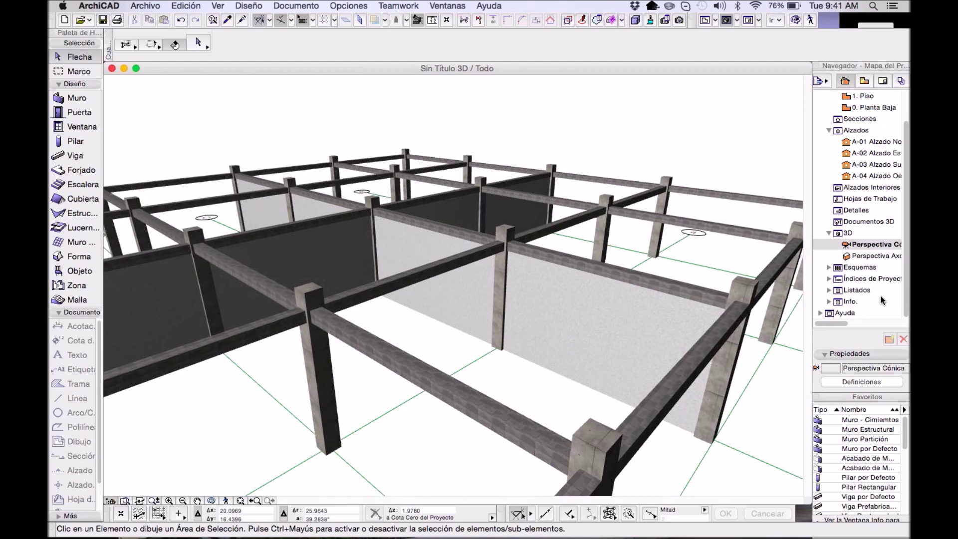
{"action": "middle_click_drag", "start_coordinate": [605, 257], "coordinate": [601, 253], "text": "shift"}
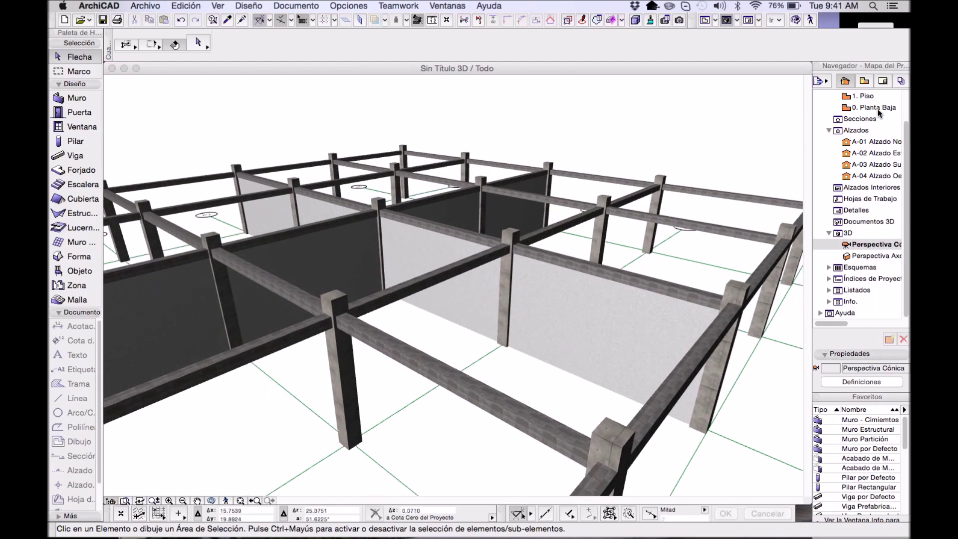
{"action": "double_click", "coordinate": [878, 109]}
{"action": "scroll", "coordinate": [487, 253], "scroll_direction": "down", "scroll_amount": 5}
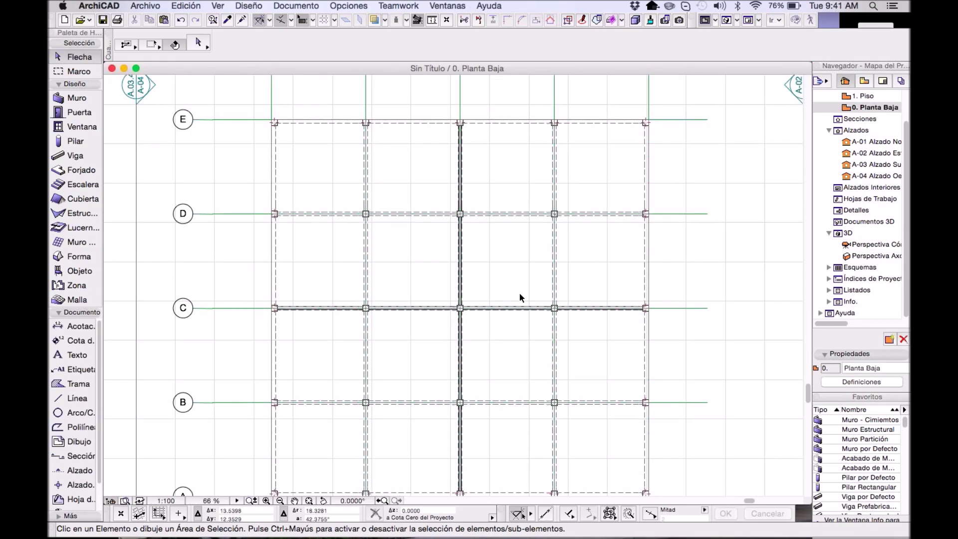
{"action": "scroll", "coordinate": [519, 298], "scroll_direction": "down", "scroll_amount": 2}
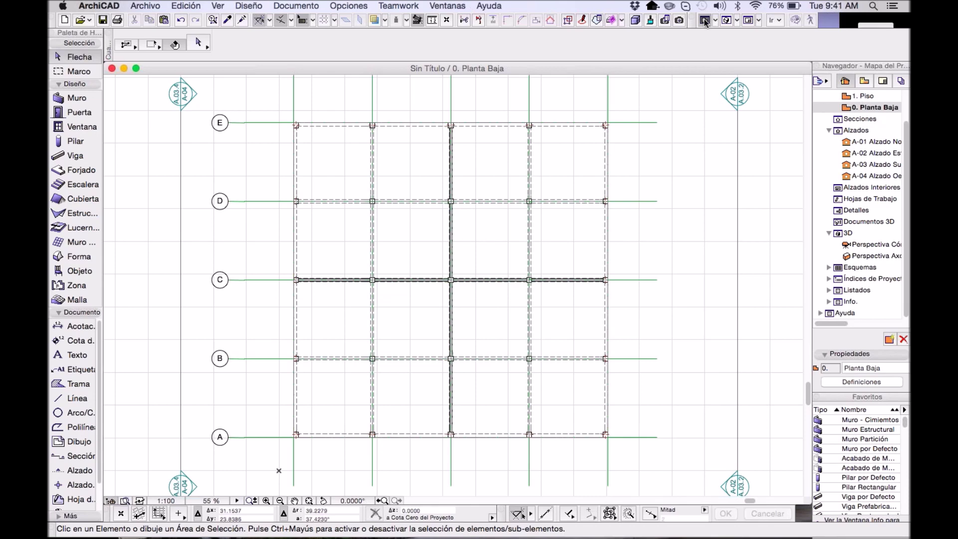
{"action": "left_click", "coordinate": [705, 20]}
{"action": "middle_click_drag", "start_coordinate": [494, 234], "coordinate": [513, 239], "text": "shift"}
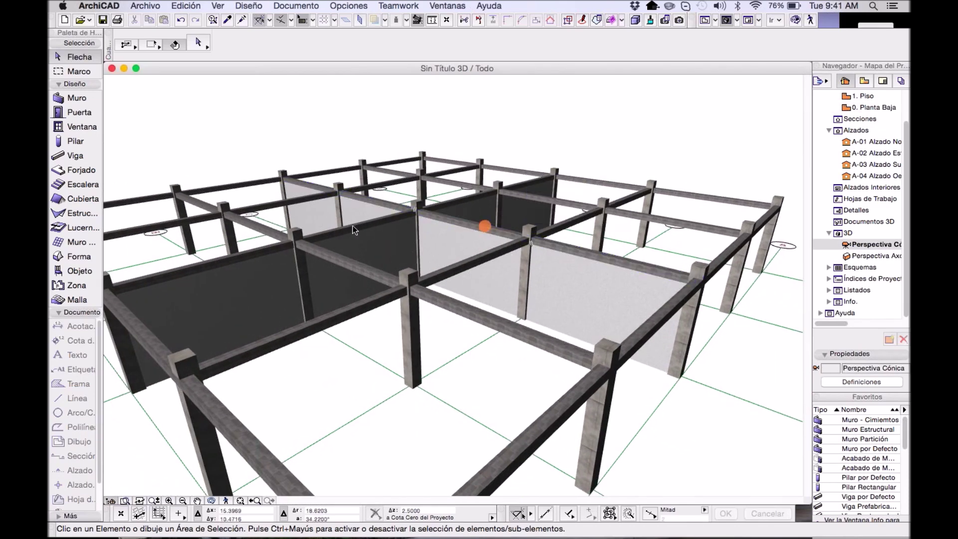
- On the ground floor plan, set the slab defaults to the Hormigón - Estructural building material, a basic structure and a thickness of 0.2
{"action": "left_click", "coordinate": [81, 170]}
{"action": "double_click", "coordinate": [873, 108]}
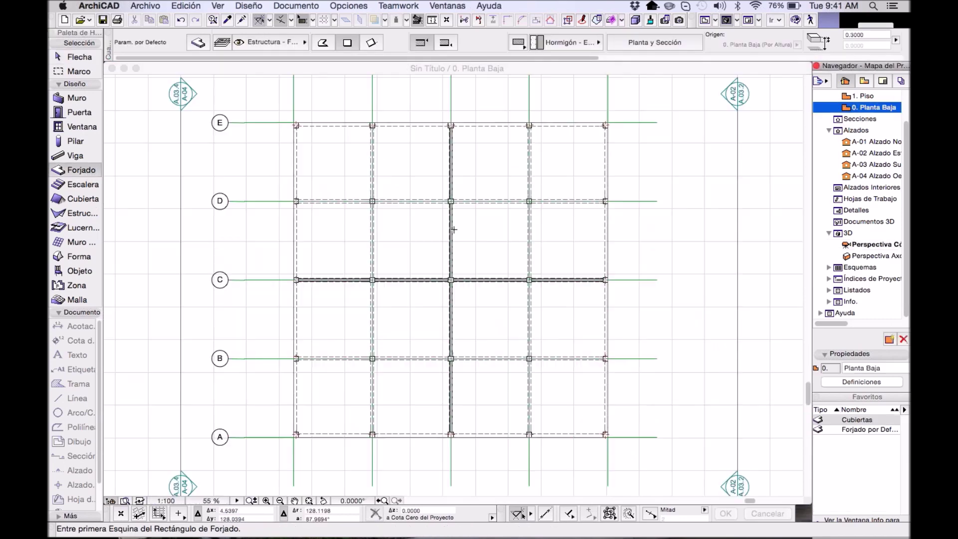
{"action": "double_click", "coordinate": [60, 170]}
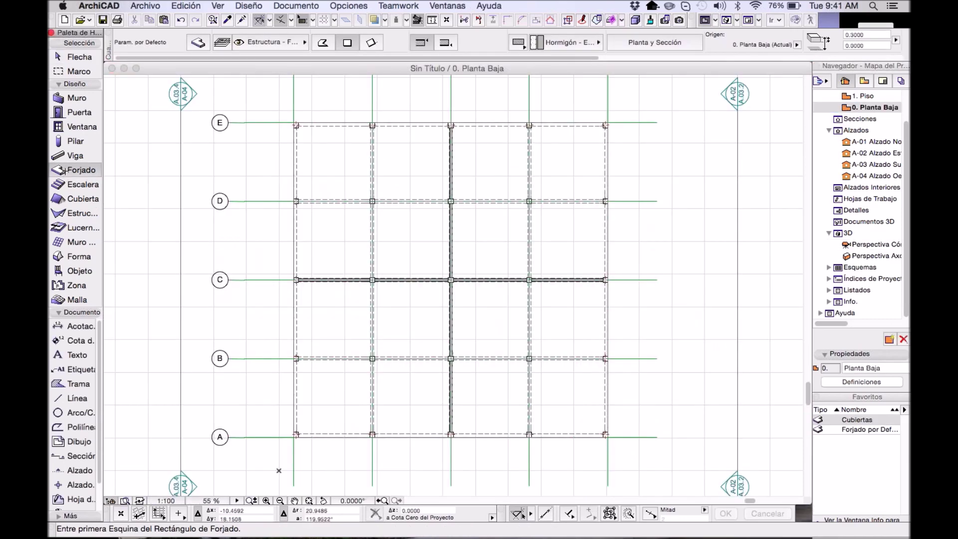
{"action": "left_click_drag", "start_coordinate": [537, 79], "coordinate": [489, 54]}
{"action": "left_click", "coordinate": [512, 146]}
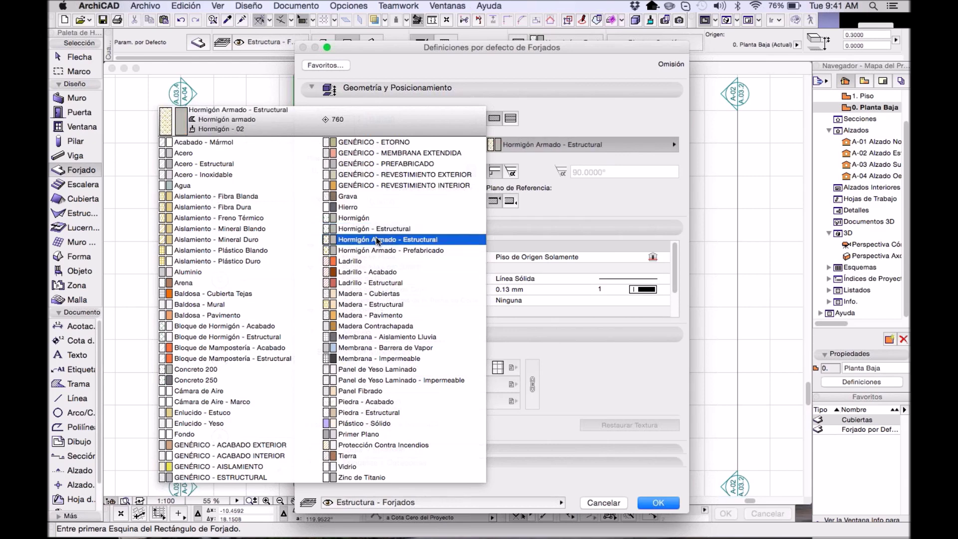
{"action": "left_click", "coordinate": [449, 228]}
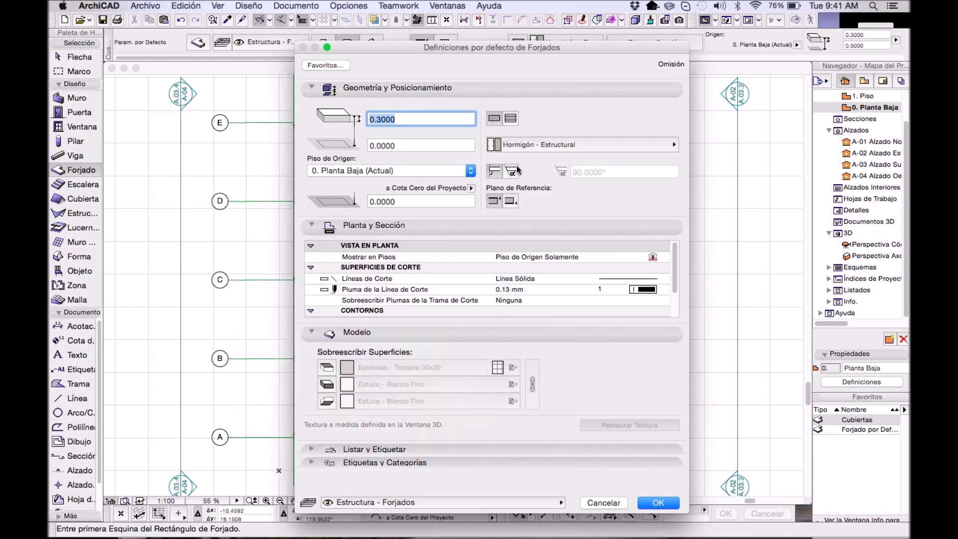
{"action": "left_click", "coordinate": [510, 120]}
{"action": "left_click", "coordinate": [494, 118]}
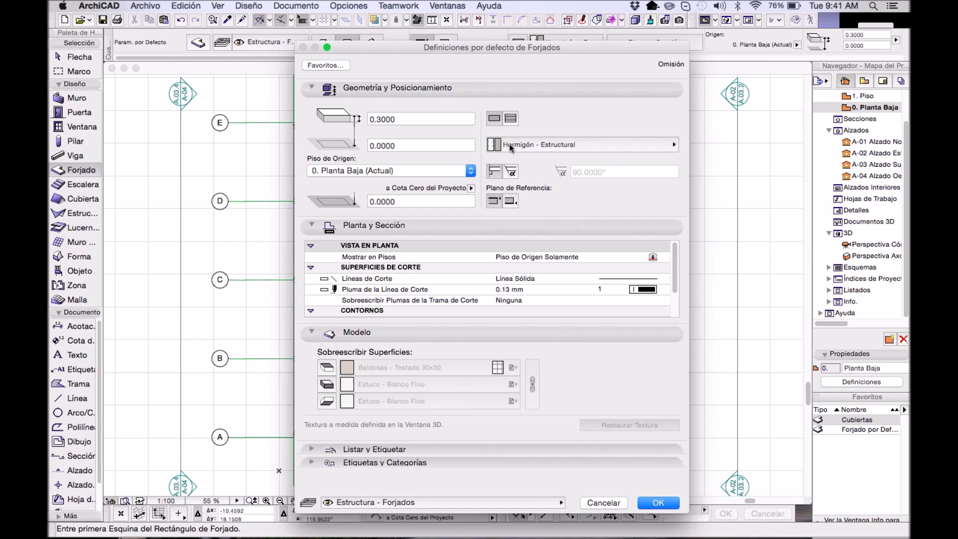
{"action": "left_click", "coordinate": [405, 121]}
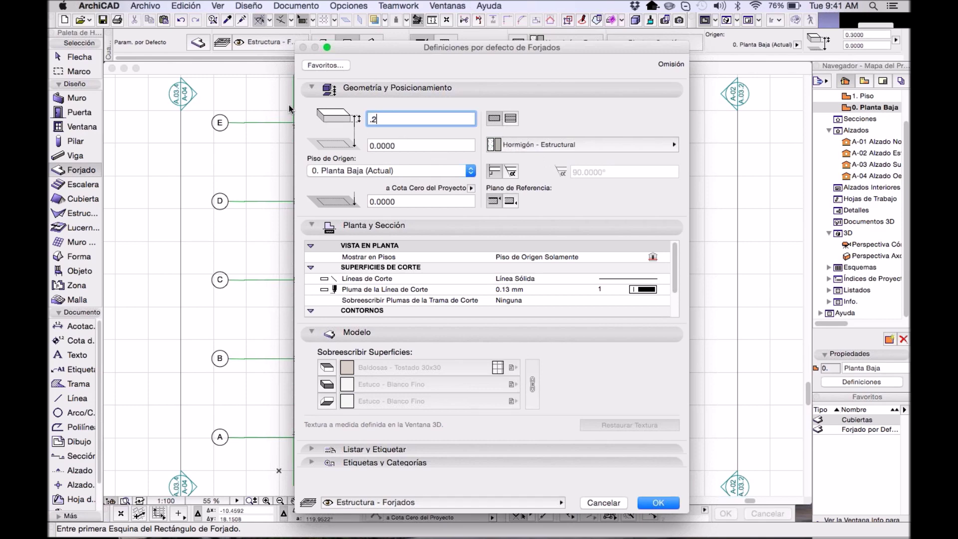
{"action": "type", "text": ".2"}
{"action": "left_click", "coordinate": [656, 502]}
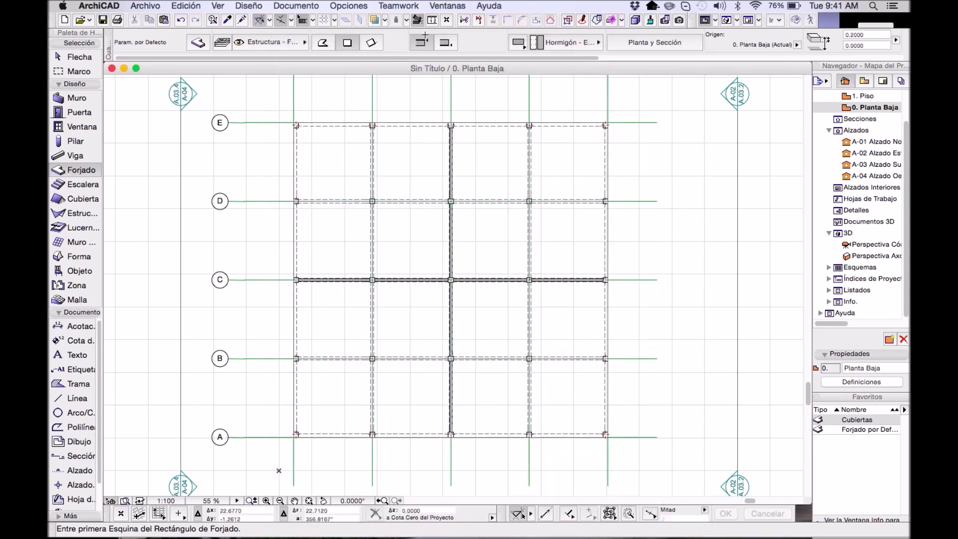
- Draw a rectangular slab over the whole ground floor, from the outer grid corner on axis E to the opposite corner on axis A
{"action": "scroll", "coordinate": [294, 125], "scroll_direction": "up", "scroll_amount": 5}
{"action": "left_click", "coordinate": [289, 128]}
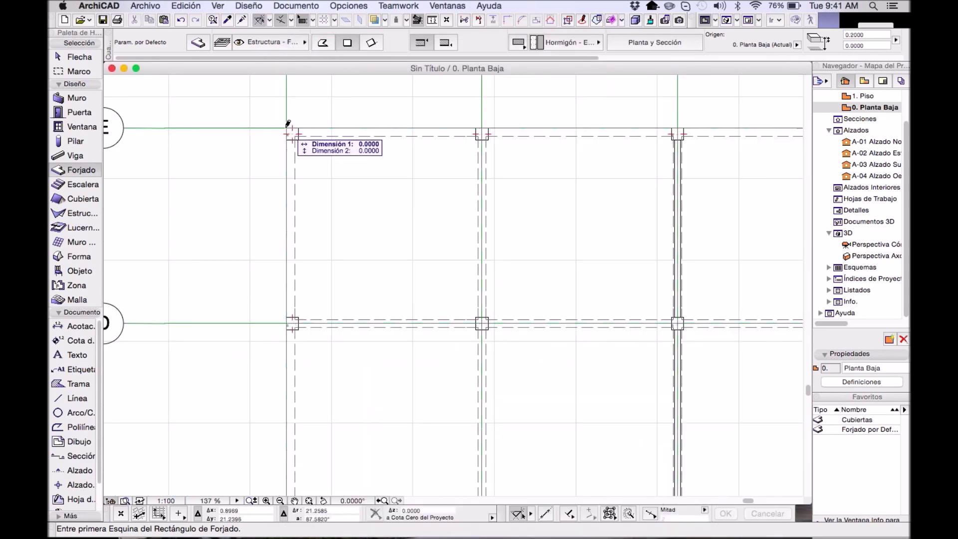
{"action": "scroll", "coordinate": [556, 265], "scroll_direction": "down", "scroll_amount": 5}
{"action": "scroll", "coordinate": [387, 184], "scroll_direction": "right", "scroll_amount": 5}
{"action": "scroll", "coordinate": [387, 184], "scroll_direction": "down", "scroll_amount": 3}
{"action": "left_click", "coordinate": [580, 428]}
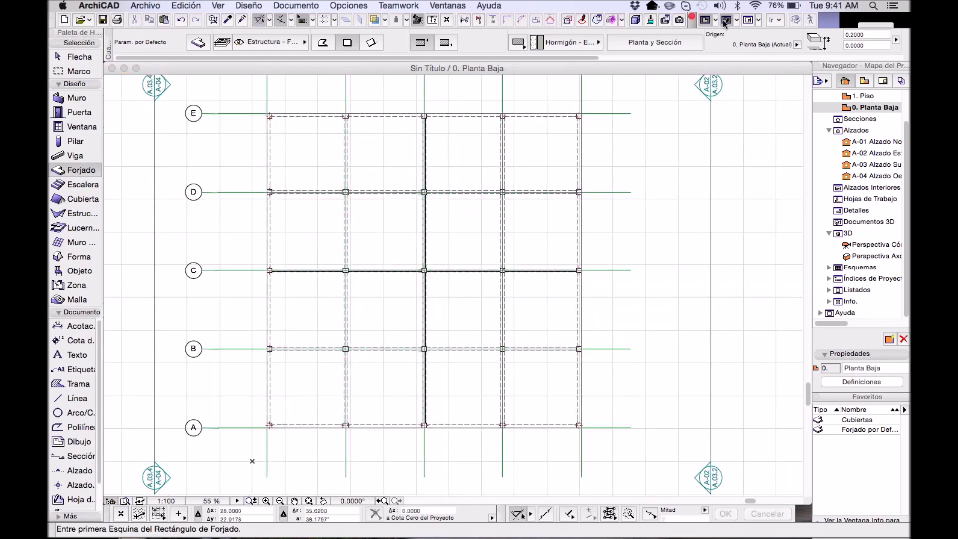
- Examine in 3D how the ground floor slab meets the base of the columns, selecting an edge column
{"action": "key", "text": "F3"}
{"action": "middle_click_drag", "start_coordinate": [545, 291], "coordinate": [495, 428], "text": "shift"}
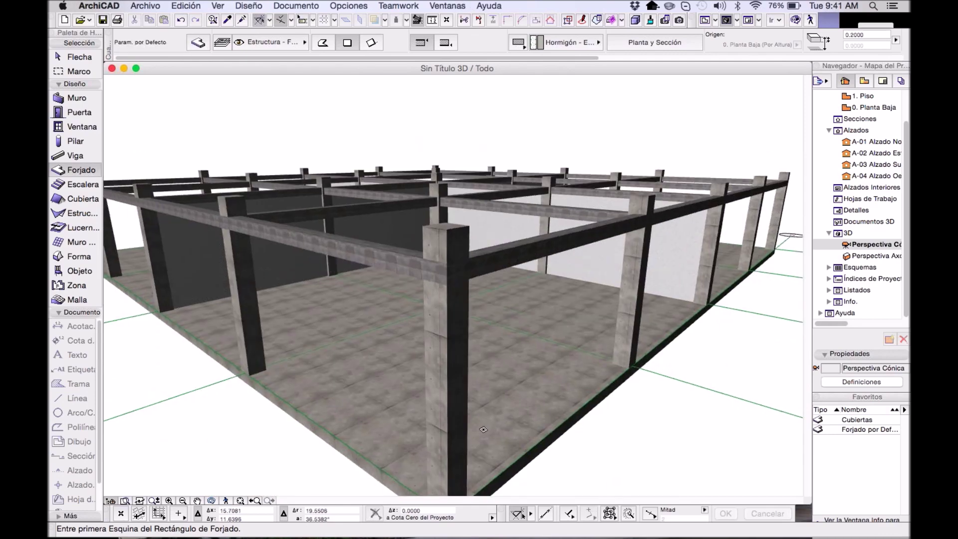
{"action": "scroll", "coordinate": [590, 424], "scroll_direction": "up", "scroll_amount": 3}
{"action": "middle_click_drag", "start_coordinate": [590, 424], "coordinate": [397, 289]}
{"action": "key", "text": "Escape"}
{"action": "left_click", "coordinate": [397, 290]}
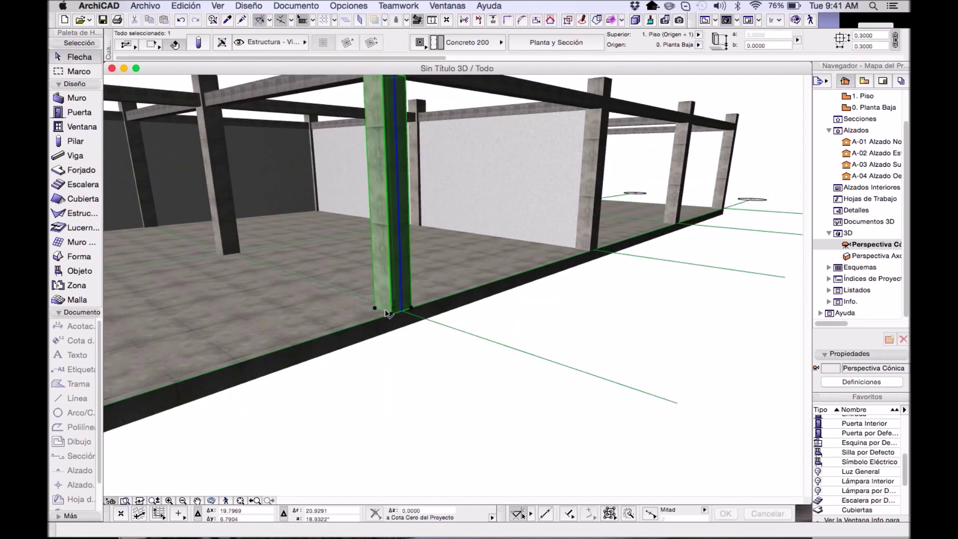
{"action": "middle_click_drag", "start_coordinate": [387, 332], "coordinate": [492, 270], "text": "shift"}
{"action": "key", "text": "Escape"}
- Start editing the ground floor's elements by story, including only columns (Pilar), beams (Viga) and slabs (Forjado)
{"action": "right_click", "coordinate": [868, 108]}
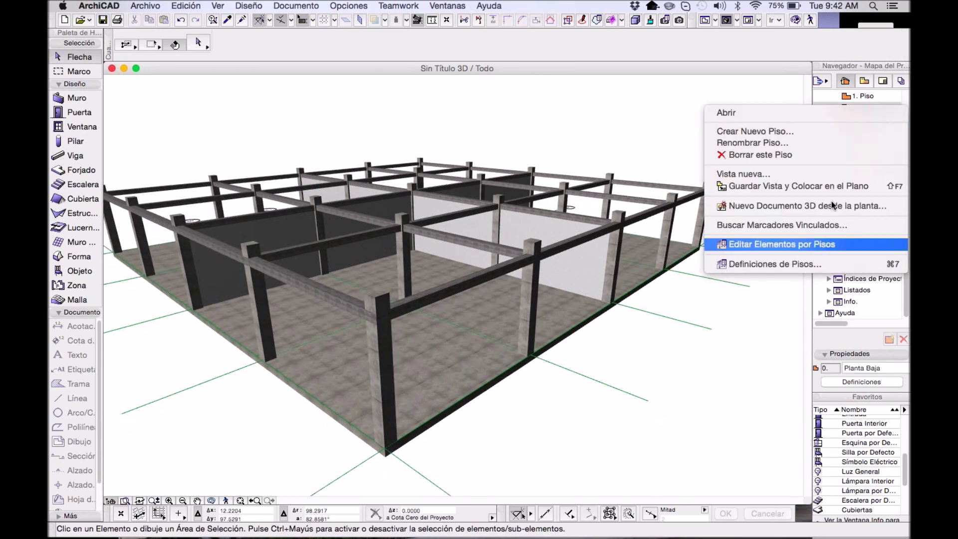
{"action": "left_click", "coordinate": [860, 99]}
{"action": "scroll", "coordinate": [866, 114], "scroll_direction": "up", "scroll_amount": 3}
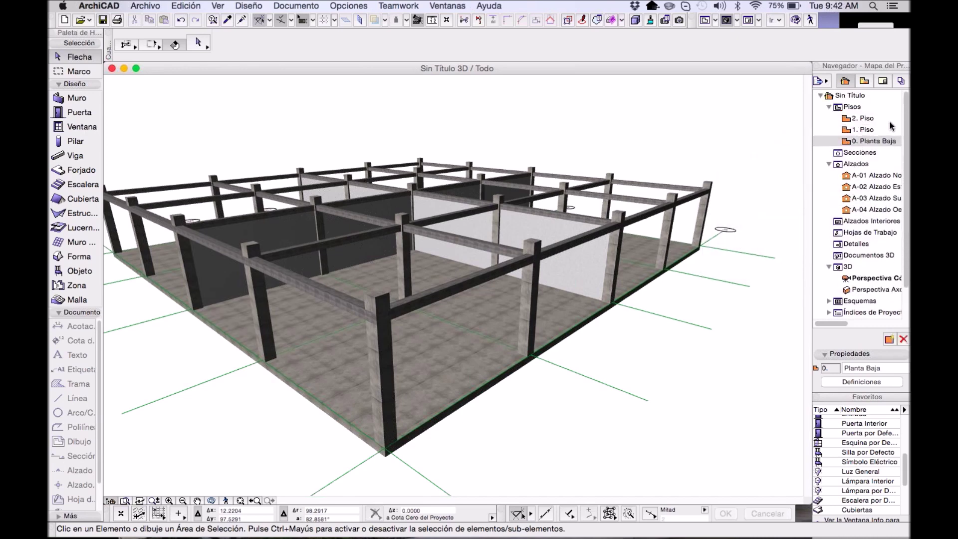
{"action": "right_click", "coordinate": [878, 145]}
{"action": "left_click", "coordinate": [783, 278]}
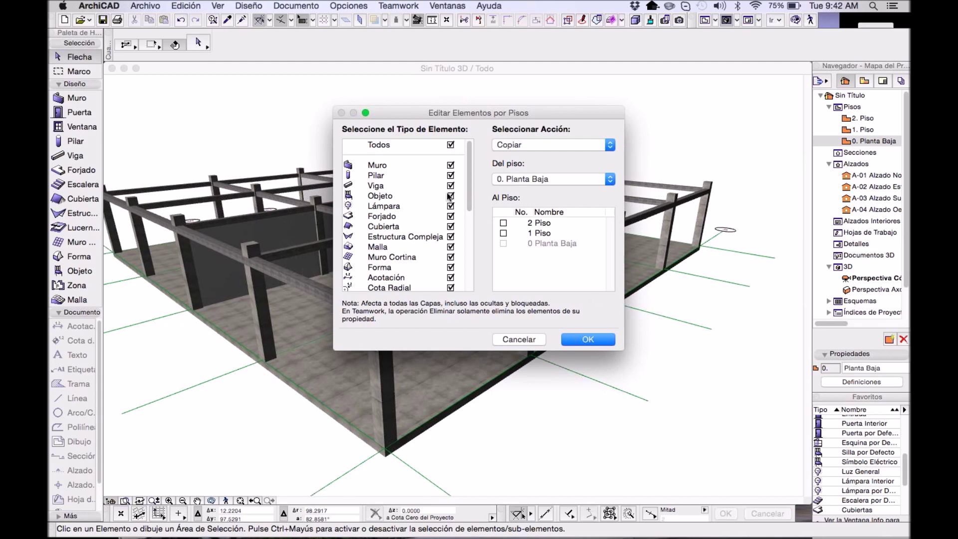
{"action": "left_click", "coordinate": [447, 145]}
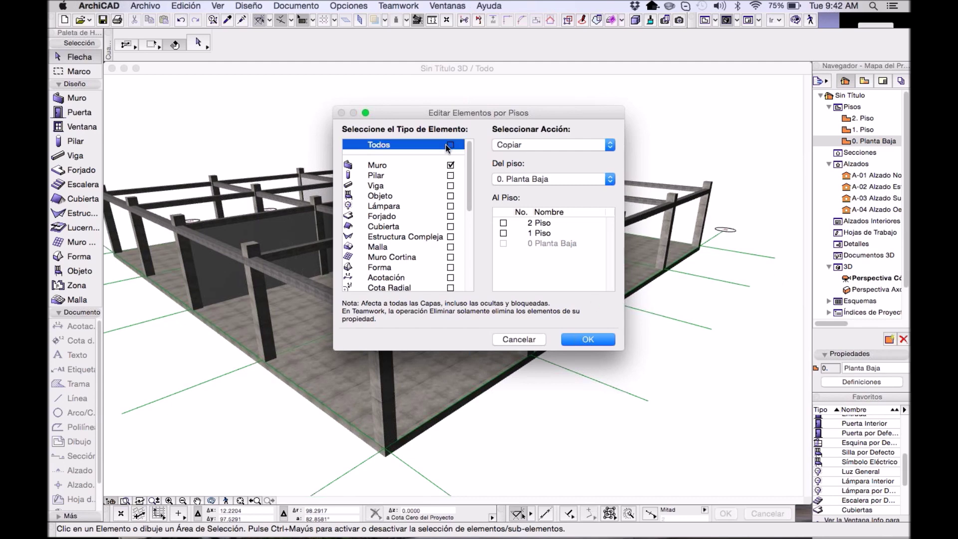
{"action": "left_click", "coordinate": [450, 216]}
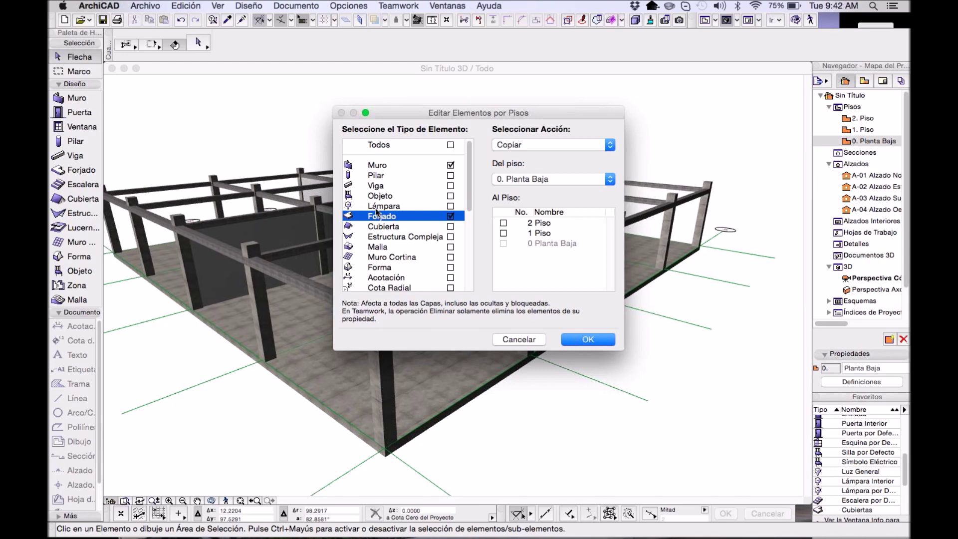
{"action": "left_click", "coordinate": [450, 186]}
{"action": "left_click", "coordinate": [450, 175]}
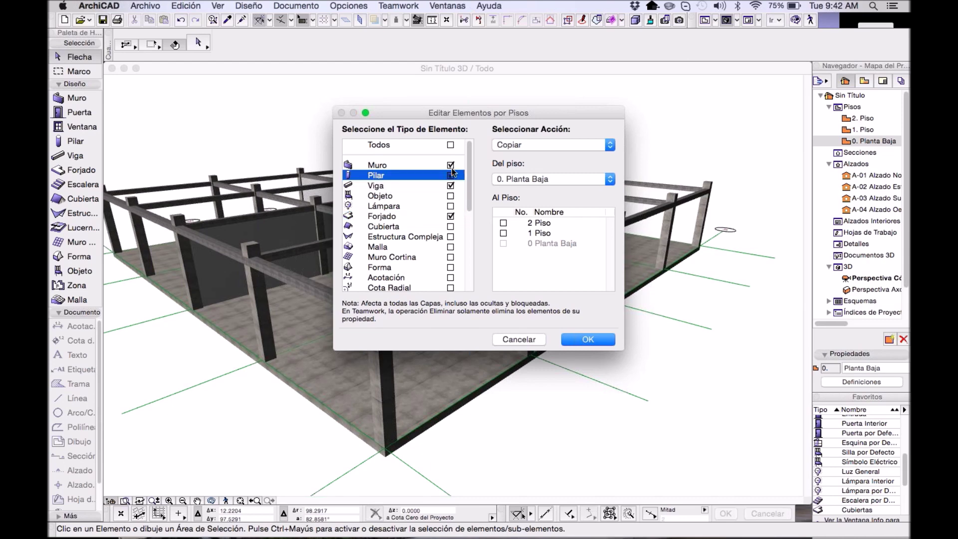
{"action": "left_click", "coordinate": [450, 165]}
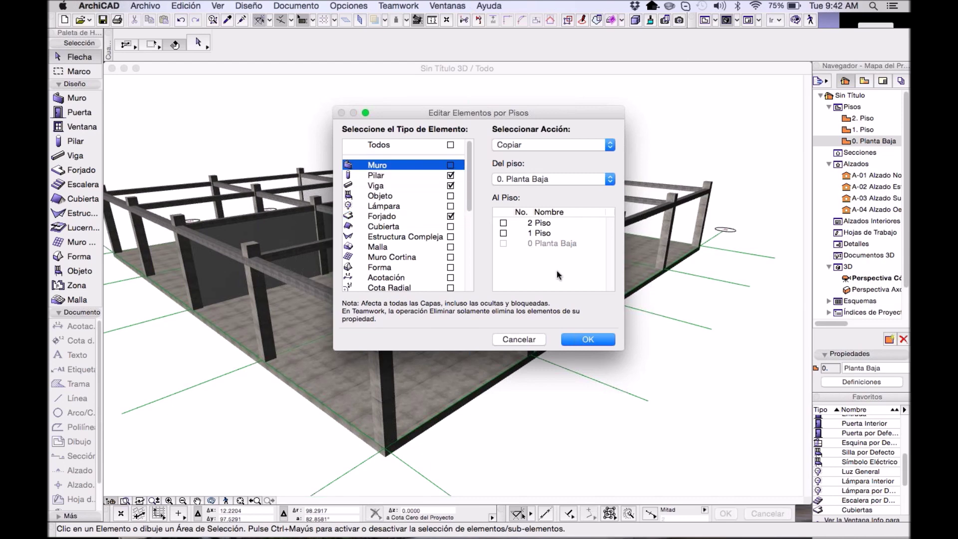
- Copy the chosen ground floor elements to stories 1 and 2 and view the resulting structure in 3D
{"action": "left_click", "coordinate": [503, 233]}
{"action": "left_click", "coordinate": [504, 222]}
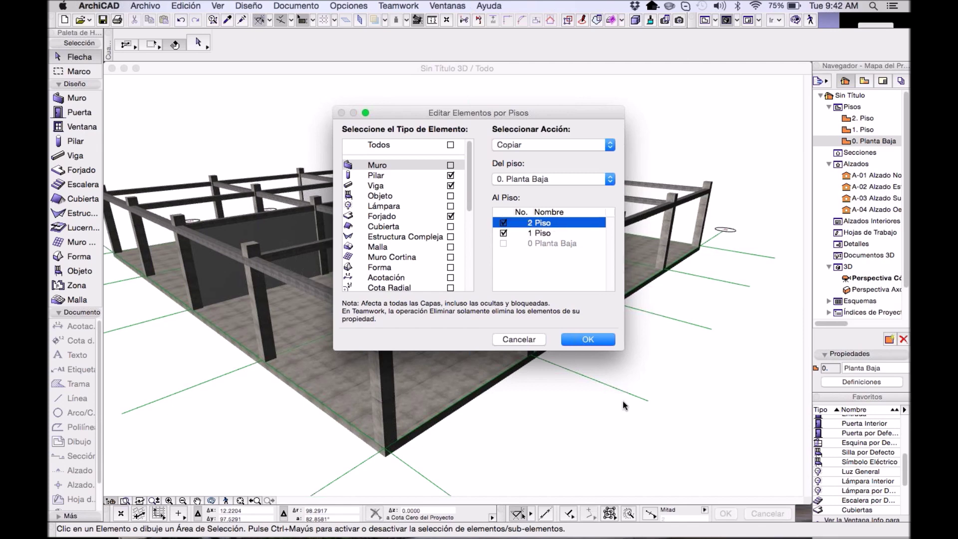
{"action": "left_click", "coordinate": [589, 340]}
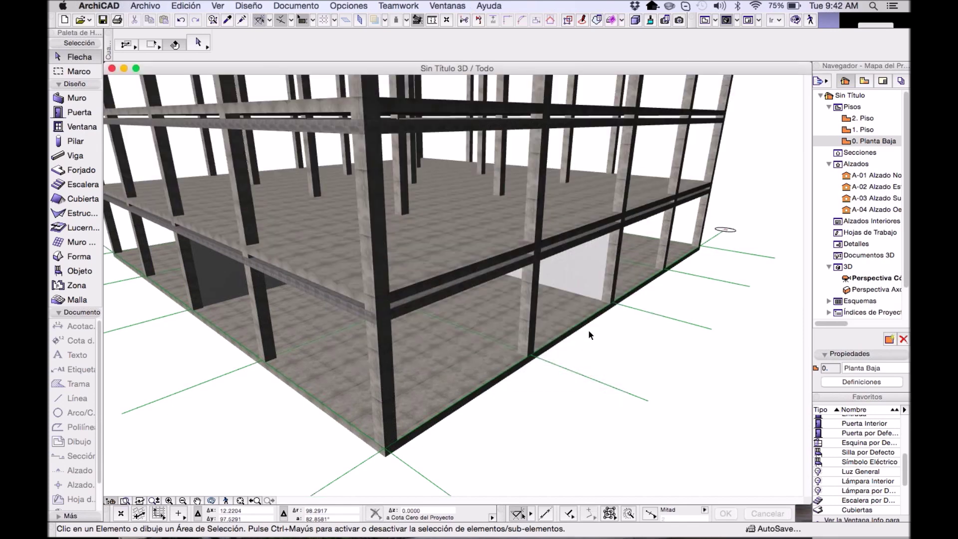
{"action": "scroll", "coordinate": [539, 294], "scroll_direction": "down", "scroll_amount": 3}
{"action": "middle_click_drag", "start_coordinate": [539, 293], "coordinate": [561, 369]}
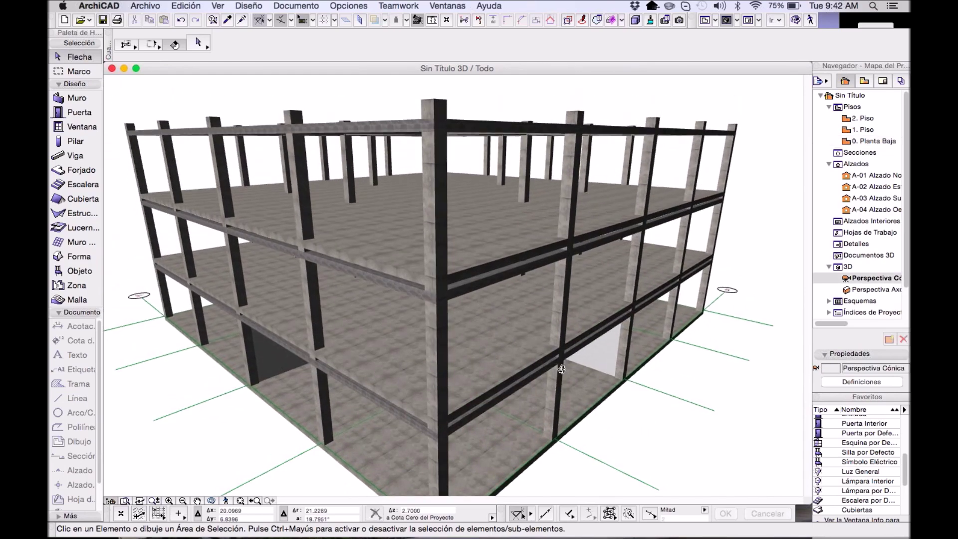
- Insert a new story above story 2 in the story settings
{"action": "right_click", "coordinate": [857, 115]}
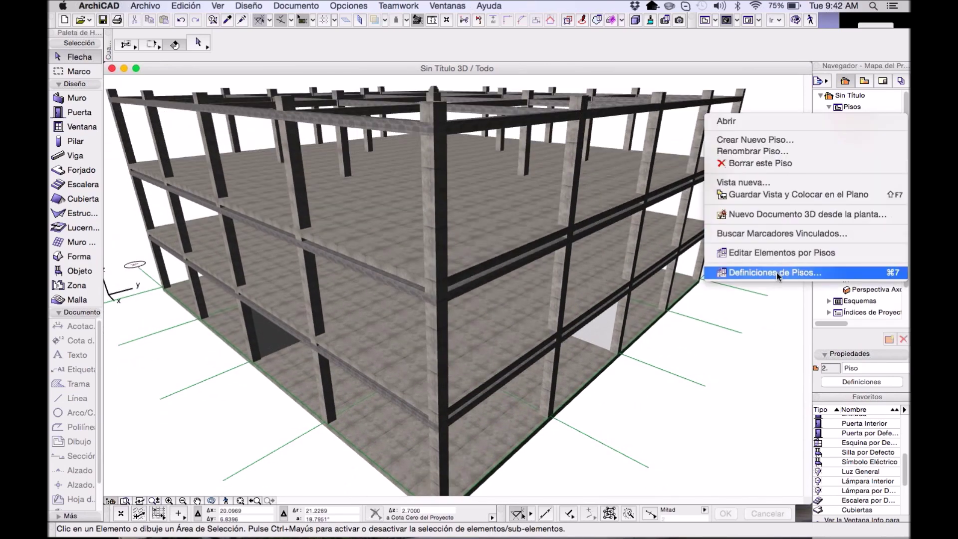
{"action": "left_click", "coordinate": [777, 271]}
{"action": "left_click", "coordinate": [248, 308]}
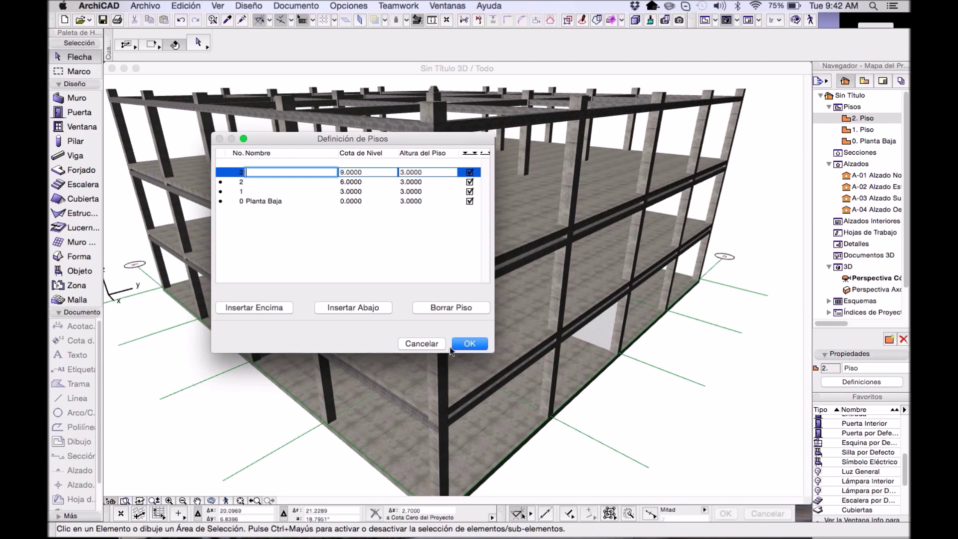
{"action": "left_click", "coordinate": [468, 344]}
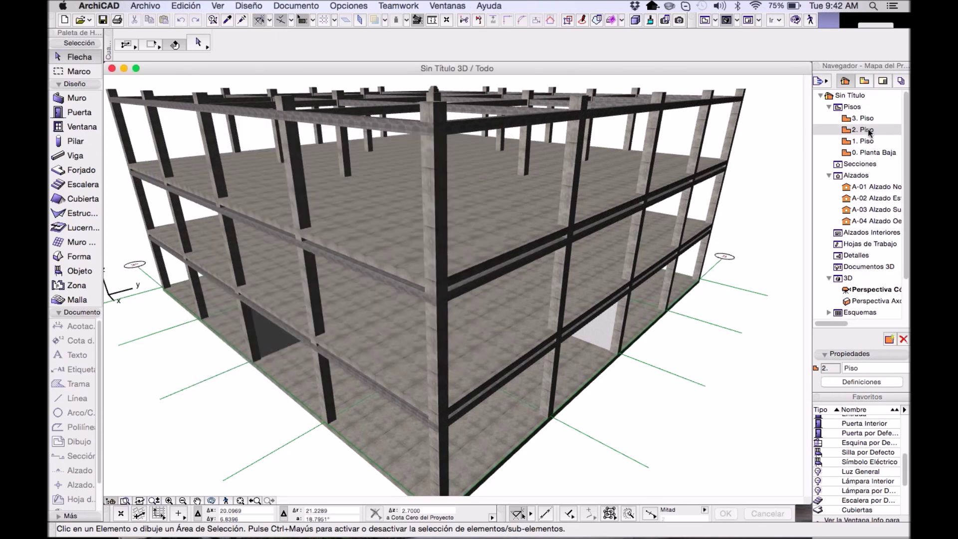
- Copy the slab from story 2 onto story 3 at its original position and return to the 3D view
{"action": "double_click", "coordinate": [869, 131]}
{"action": "key", "text": "super+a"}
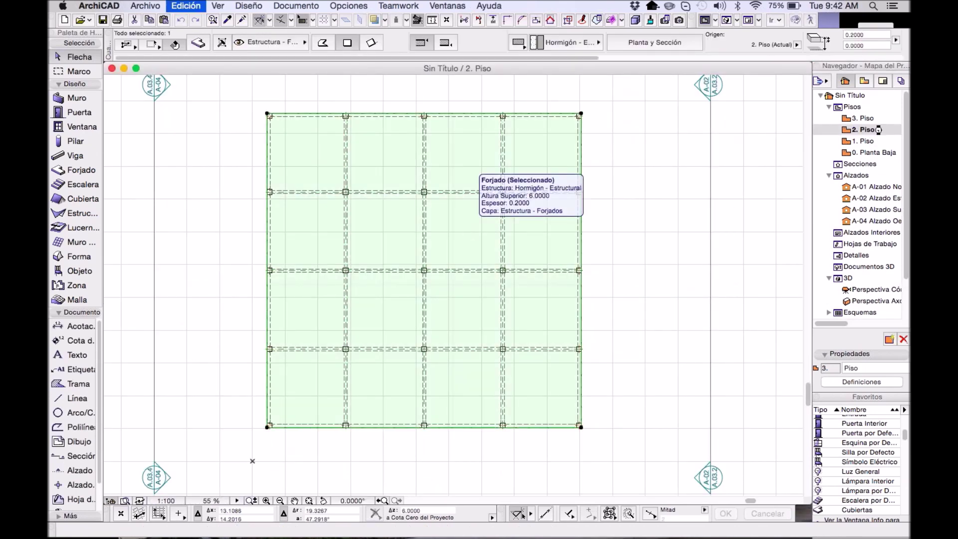
{"action": "double_click", "coordinate": [868, 119]}
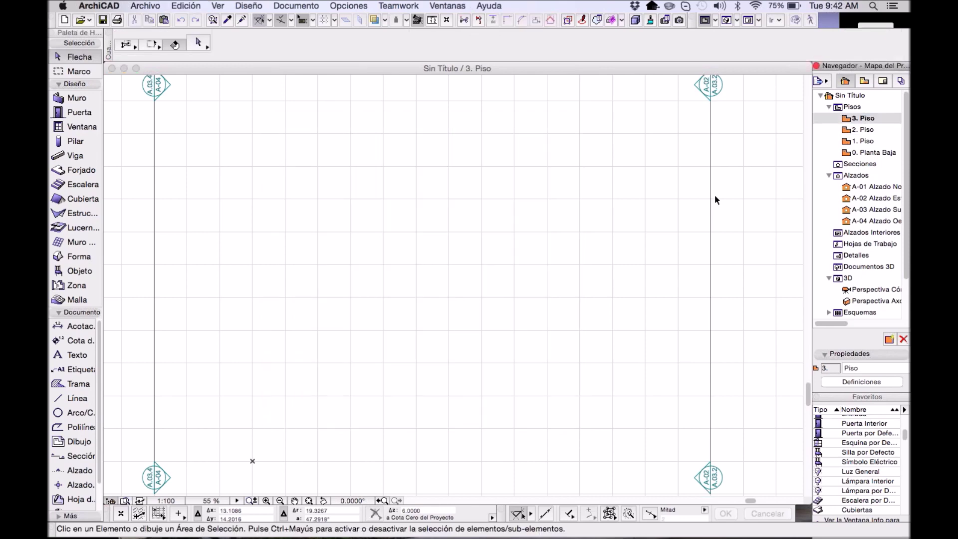
{"action": "key", "text": "super+v"}
{"action": "left_click", "coordinate": [676, 131]}
{"action": "left_click", "coordinate": [727, 20]}
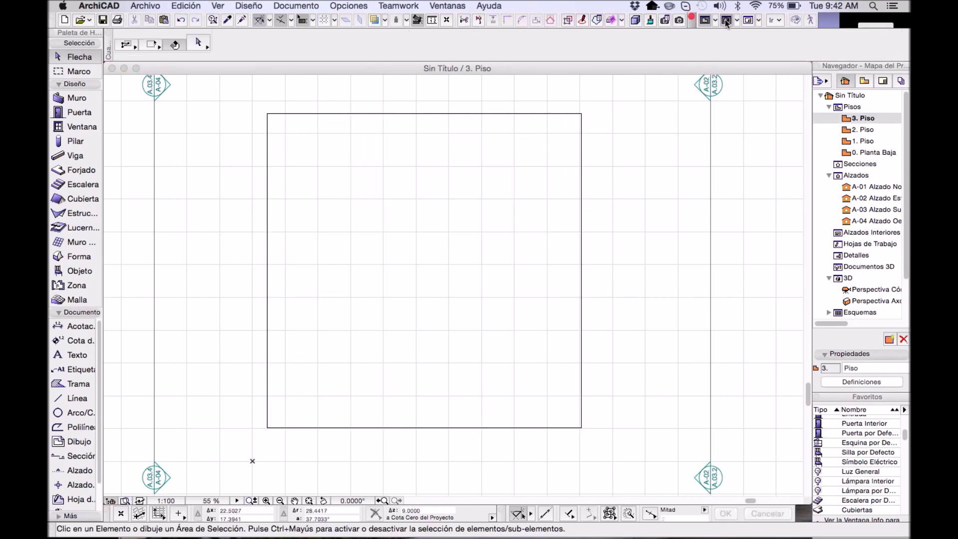
- Select all beams and move them vertically upward until they meet the undersides of the slabs
{"action": "middle_click_drag", "start_coordinate": [466, 215], "coordinate": [522, 338], "text": "shift"}
{"action": "scroll", "coordinate": [493, 348], "scroll_direction": "up", "scroll_amount": 3}
{"action": "scroll", "coordinate": [522, 337], "scroll_direction": "up", "scroll_amount": 6}
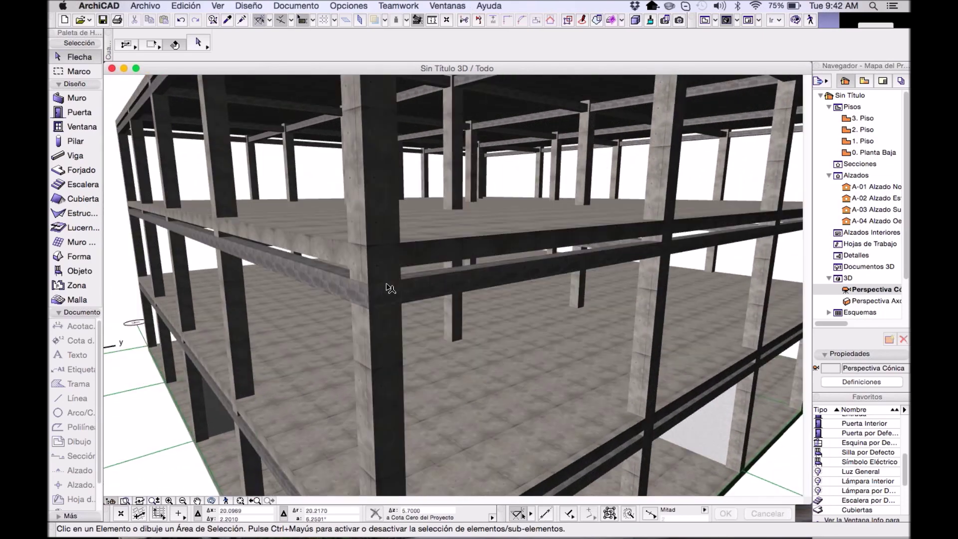
{"action": "left_click", "coordinate": [403, 282]}
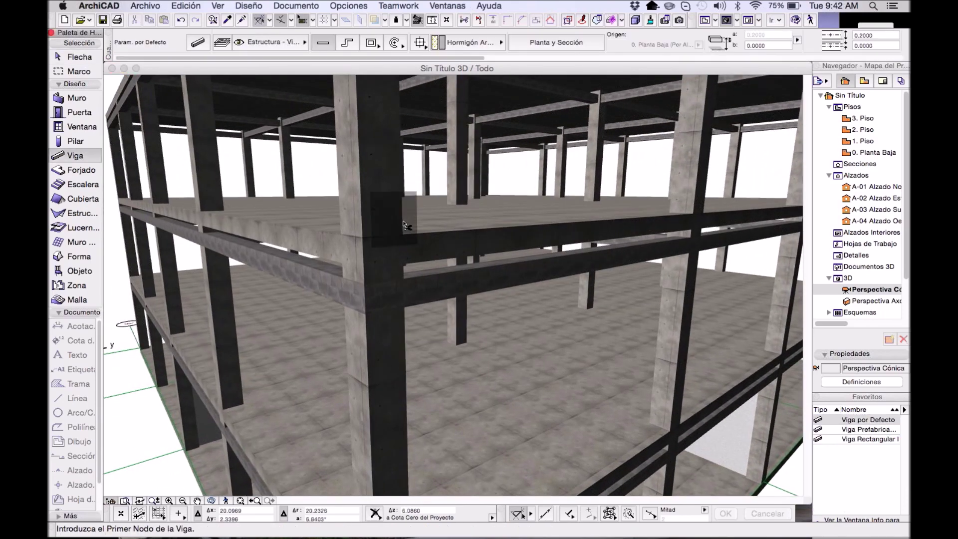
{"action": "key", "text": "super+a"}
{"action": "scroll", "coordinate": [376, 282], "scroll_direction": "up", "scroll_amount": 4}
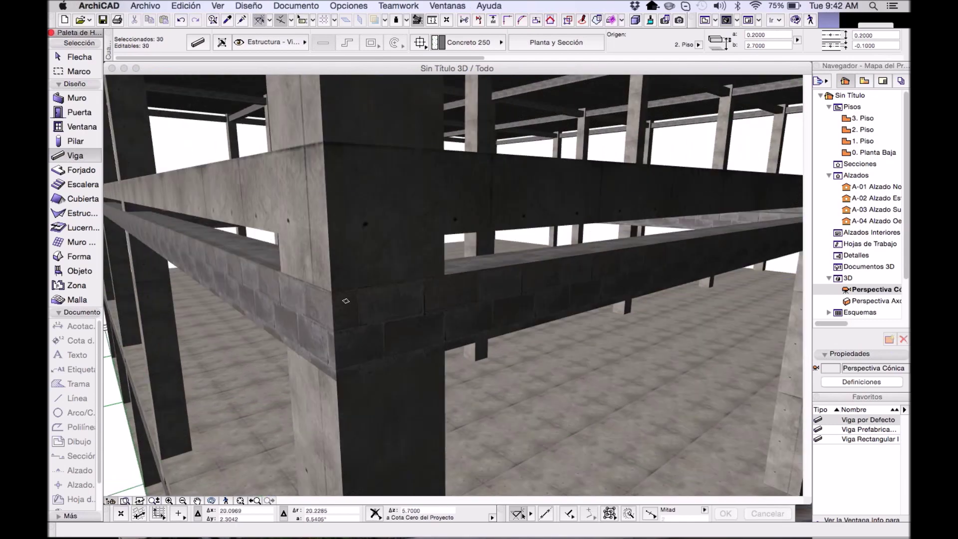
{"action": "key", "text": "super+d"}
{"action": "left_click", "coordinate": [333, 288]}
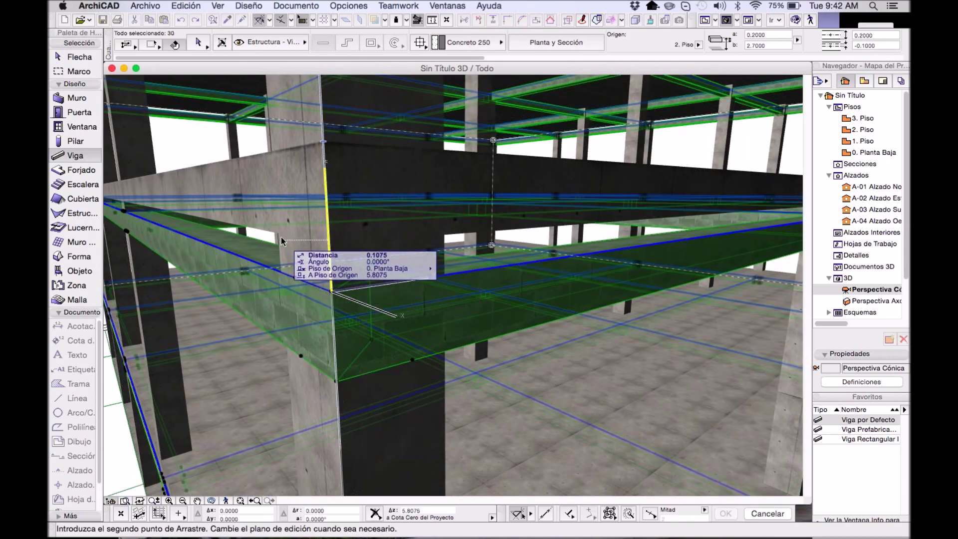
{"action": "left_click", "coordinate": [459, 276]}
{"action": "scroll", "coordinate": [443, 243], "scroll_direction": "down", "scroll_amount": 6}
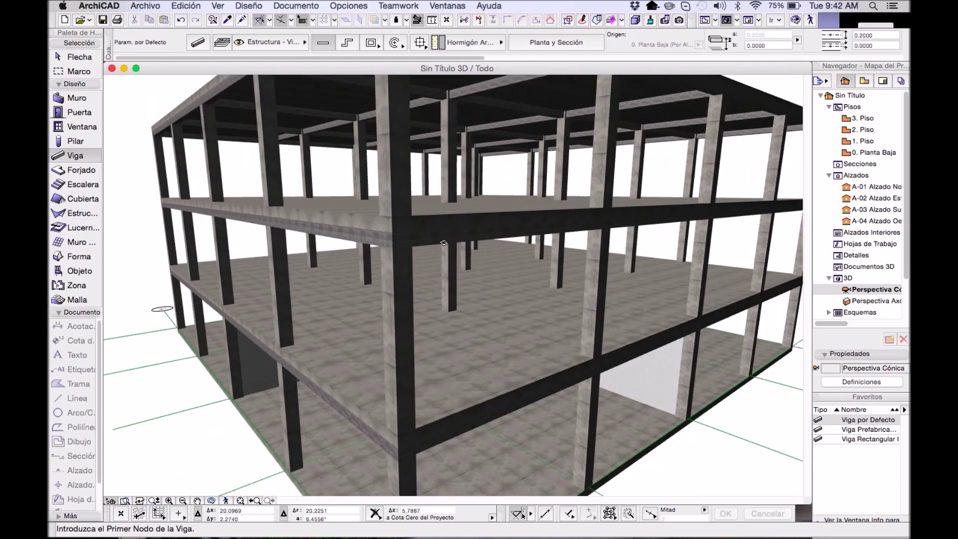
- Examine how the slab, beams and column meet at the building corner on the intermediate stories
{"action": "middle_click_drag", "start_coordinate": [444, 243], "coordinate": [458, 233], "text": "shift"}
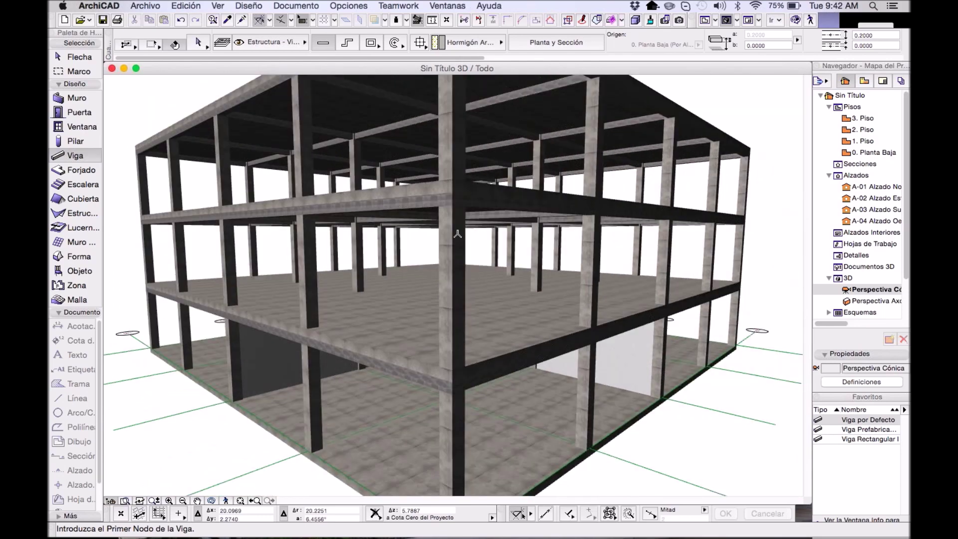
{"action": "scroll", "coordinate": [387, 216], "scroll_direction": "up", "scroll_amount": 5}
{"action": "scroll", "coordinate": [390, 215], "scroll_direction": "down", "scroll_amount": 5}
{"action": "middle_click_drag", "start_coordinate": [412, 195], "coordinate": [415, 441], "text": "shift"}
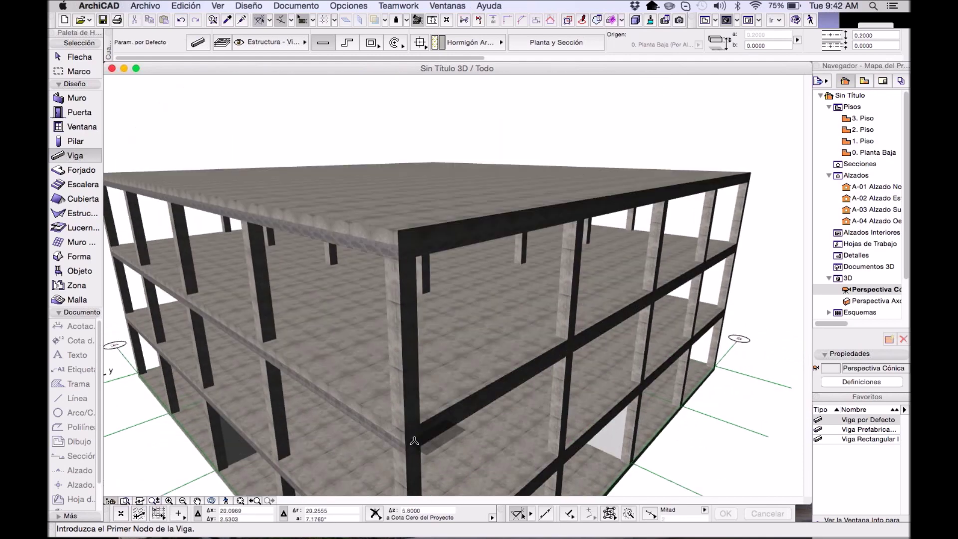
{"action": "scroll", "coordinate": [414, 440], "scroll_direction": "up", "scroll_amount": 5}
{"action": "key", "text": "Escape"}
{"action": "left_click", "coordinate": [383, 401]}
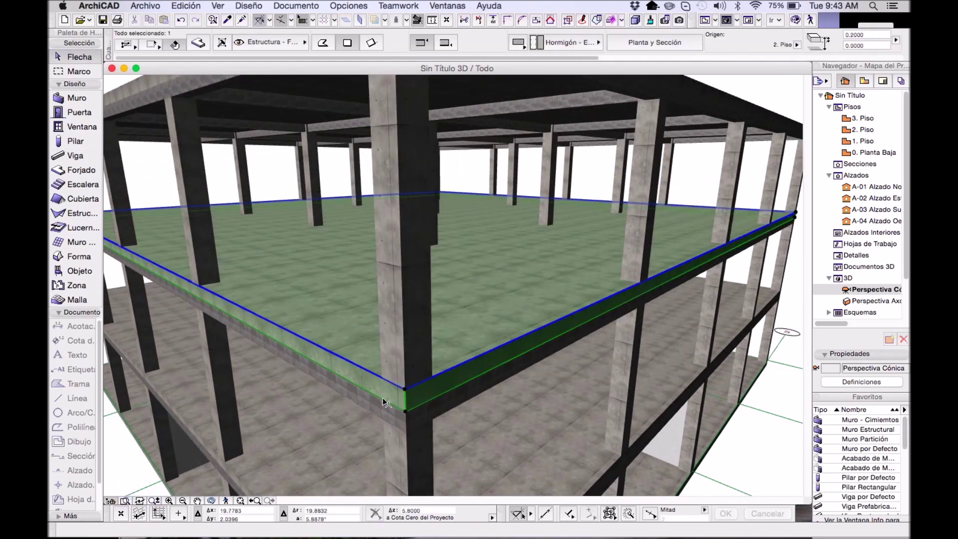
{"action": "scroll", "coordinate": [421, 397], "scroll_direction": "up", "scroll_amount": 3}
{"action": "left_click", "coordinate": [464, 386]}
{"action": "middle_click_drag", "start_coordinate": [460, 378], "coordinate": [414, 374]}
{"action": "left_click", "coordinate": [396, 455]}
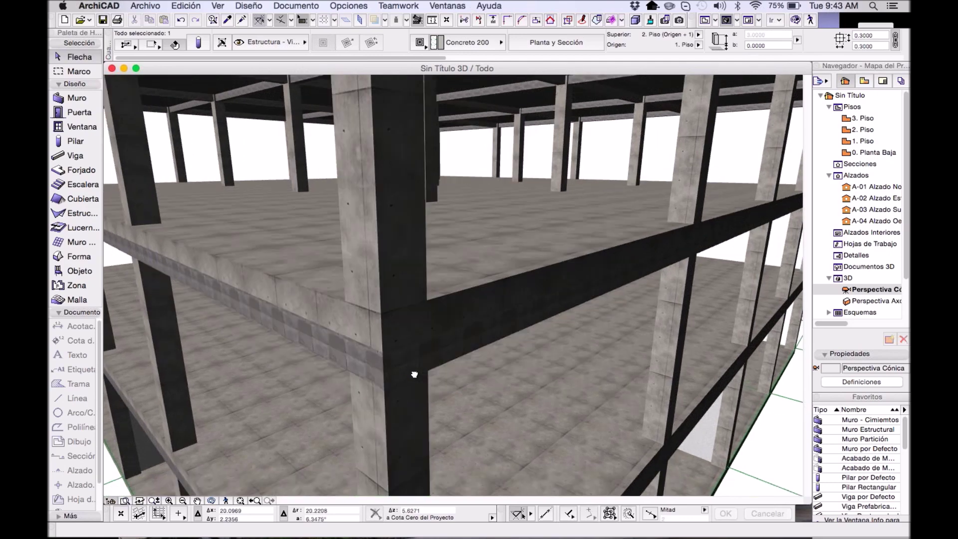
- Isolate the story 2 slab in 3D and compare the intersection priorities of Hormigón - Estructural, Concreto 200 and Concreto 250, leaving them unchanged
{"action": "left_click", "coordinate": [480, 316]}
{"action": "middle_click_drag", "start_coordinate": [481, 320], "coordinate": [484, 297], "text": "shift"}
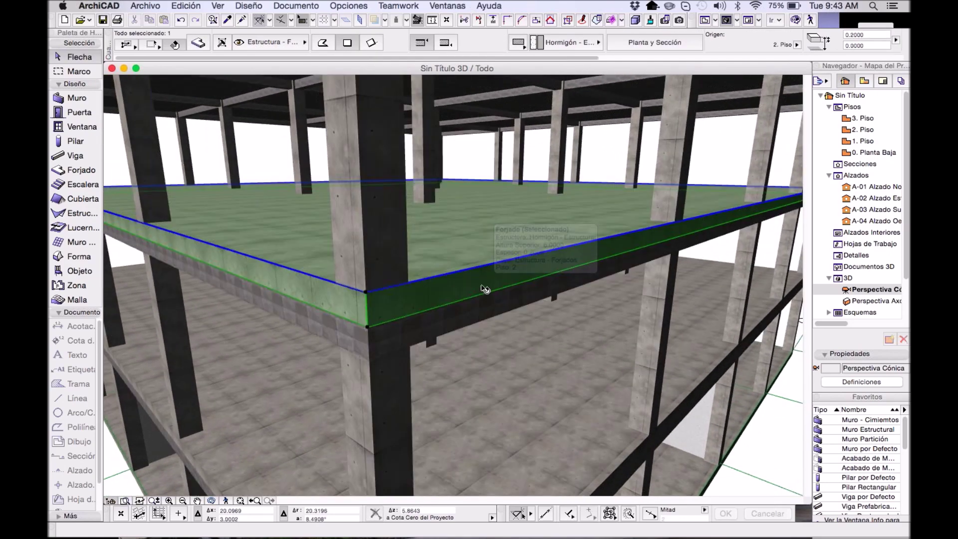
{"action": "key", "text": "F5"}
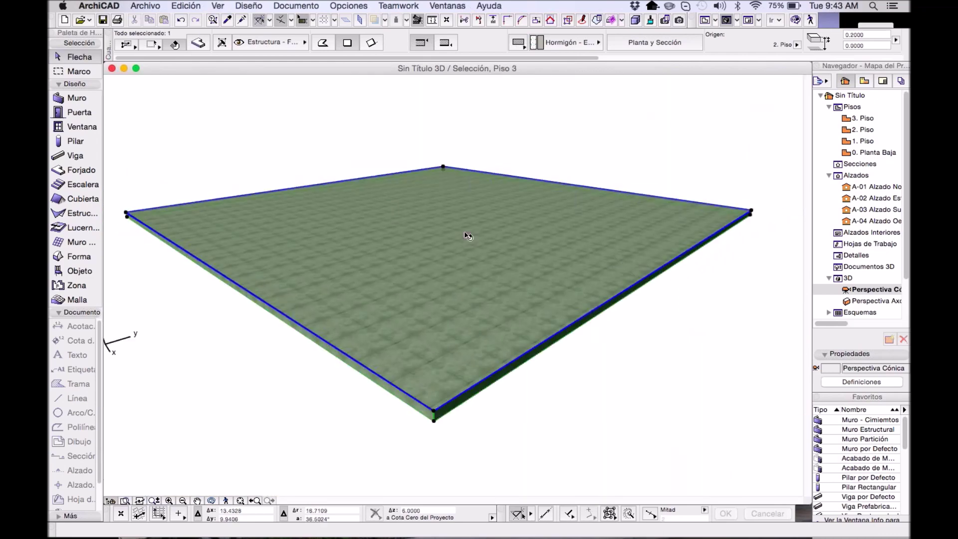
{"action": "left_click", "coordinate": [348, 5]}
{"action": "mouse_move", "coordinate": [408, 22]}
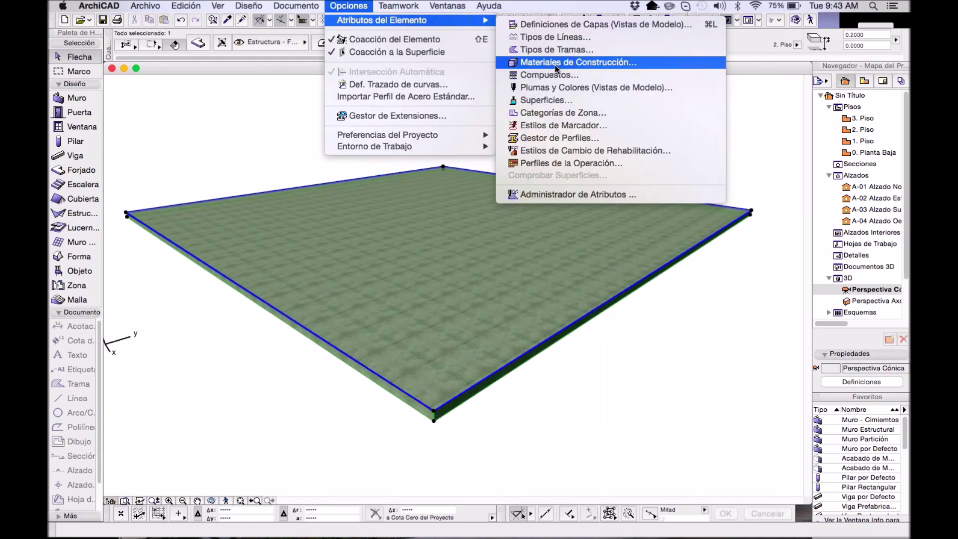
{"action": "left_click", "coordinate": [531, 62]}
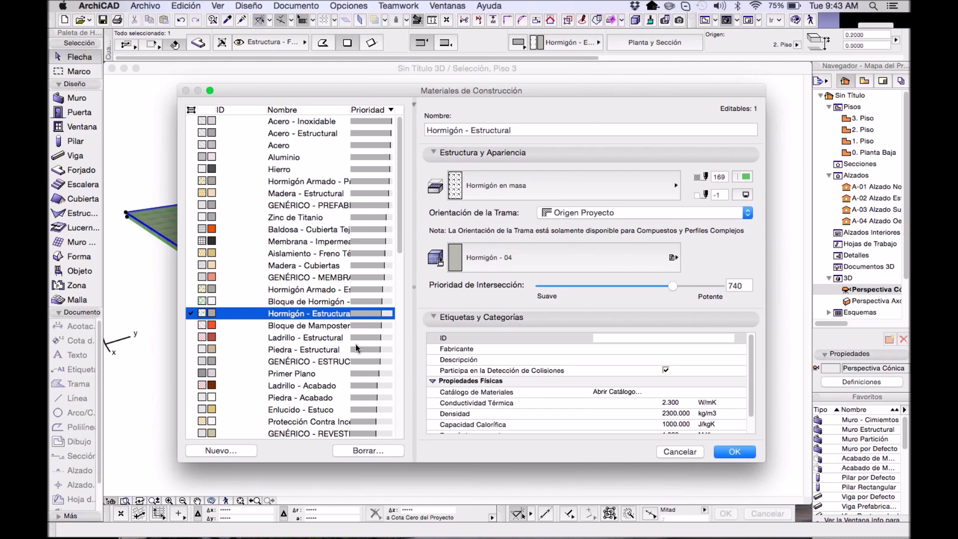
{"action": "scroll", "coordinate": [401, 245], "scroll_direction": "down", "scroll_amount": 5}
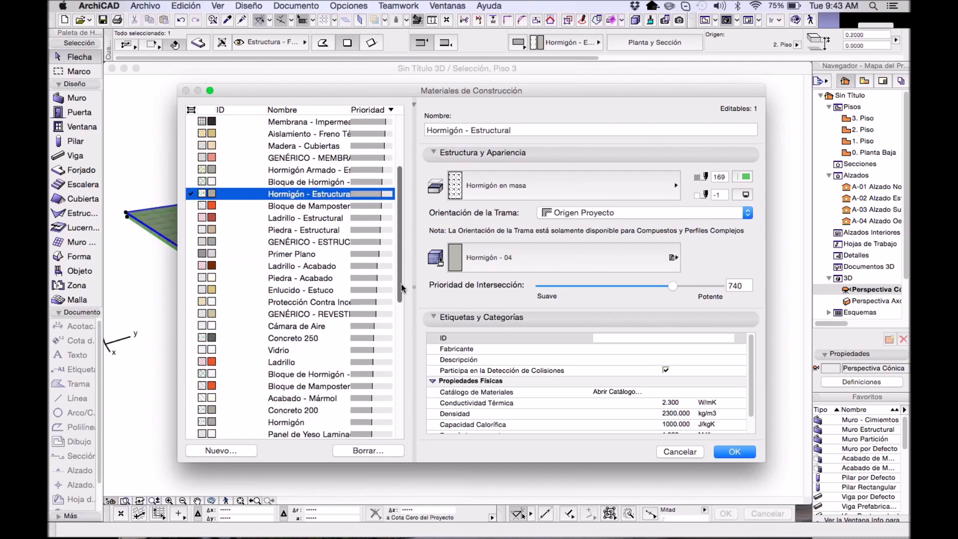
{"action": "left_click", "coordinate": [315, 411]}
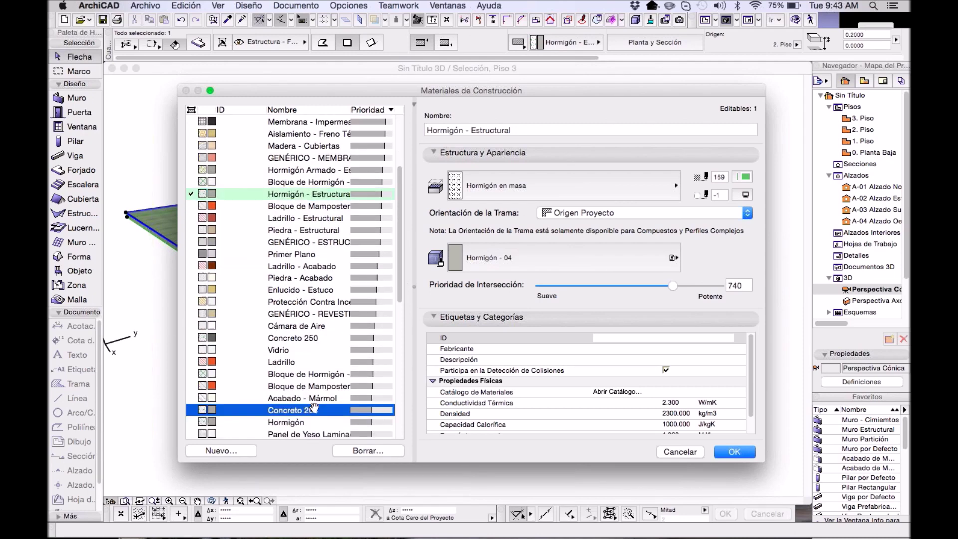
{"action": "left_click", "coordinate": [314, 341]}
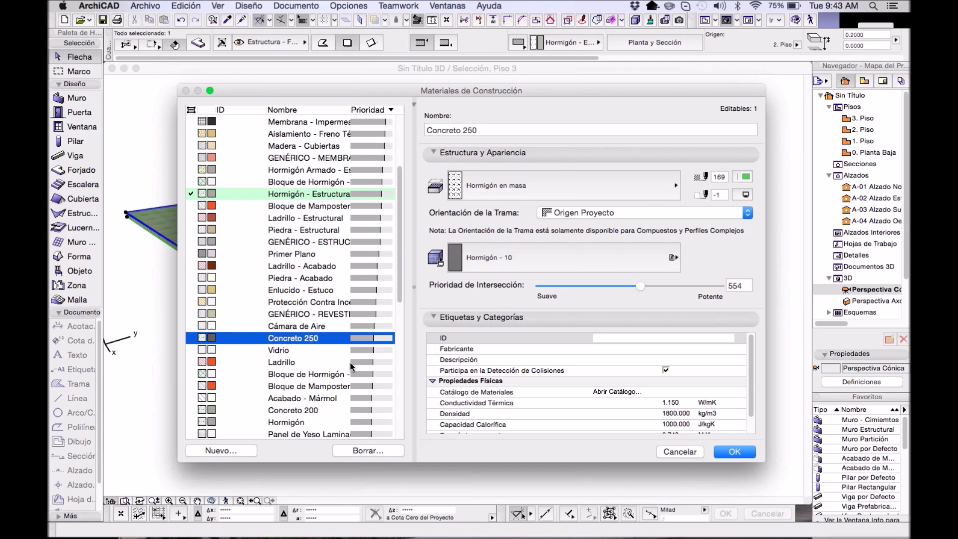
{"action": "left_click", "coordinate": [672, 454]}
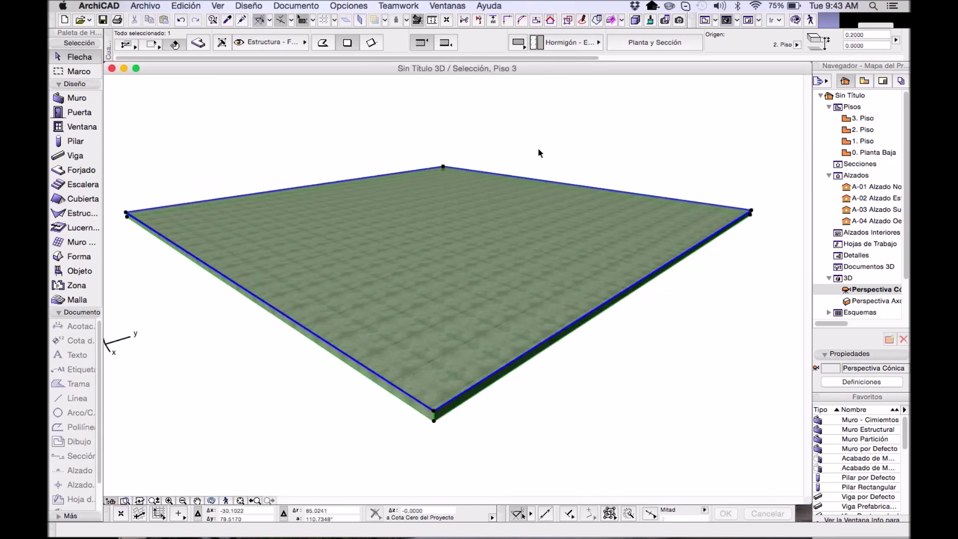
- Show the complete model in 3D again and examine the beam, column and slab joints along the facade
{"action": "left_click", "coordinate": [529, 135]}
{"action": "key", "text": "super+F5"}
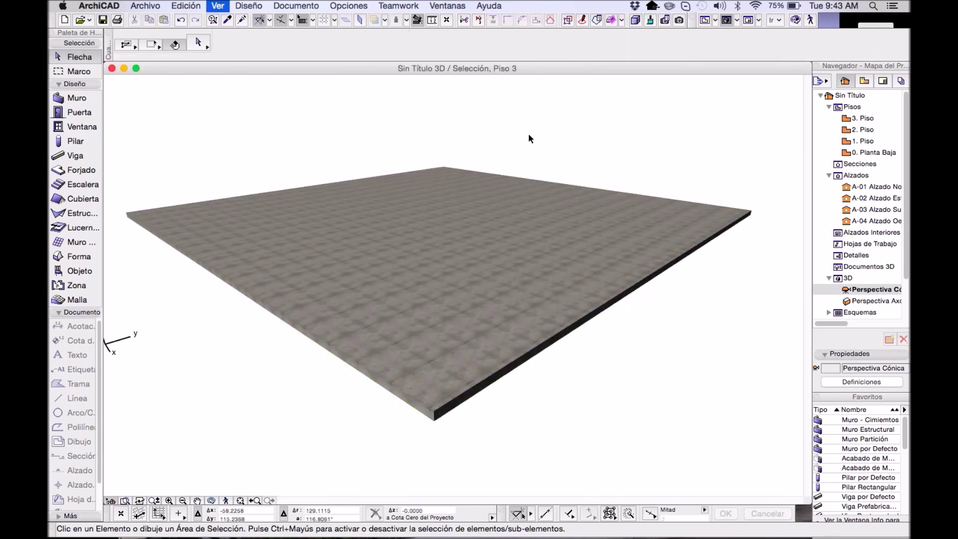
{"action": "middle_click_drag", "start_coordinate": [518, 347], "coordinate": [547, 264], "text": "shift"}
{"action": "scroll", "coordinate": [553, 299], "scroll_direction": "up", "scroll_amount": 2}
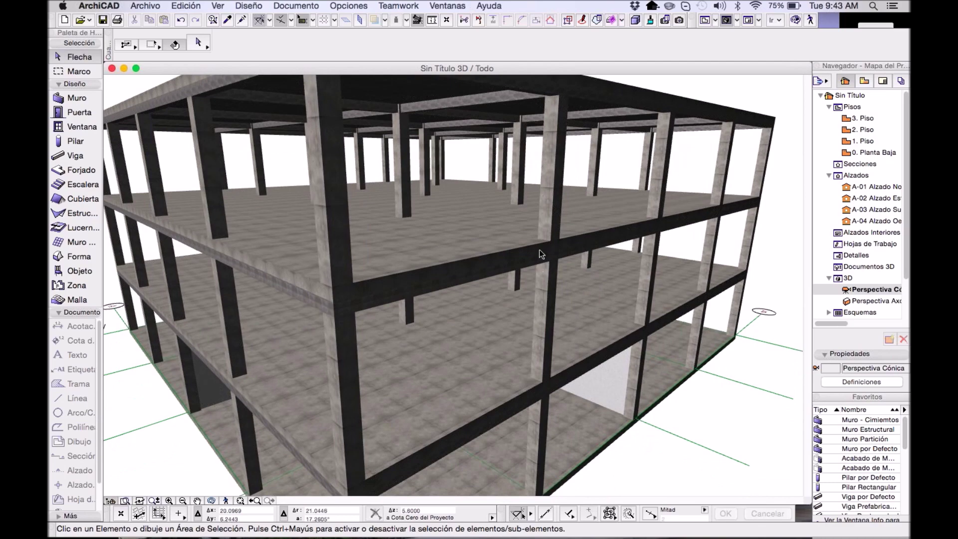
{"action": "scroll", "coordinate": [542, 240], "scroll_direction": "up", "scroll_amount": 3}
{"action": "scroll", "coordinate": [542, 226], "scroll_direction": "up", "scroll_amount": 3}
{"action": "left_click", "coordinate": [552, 235]}
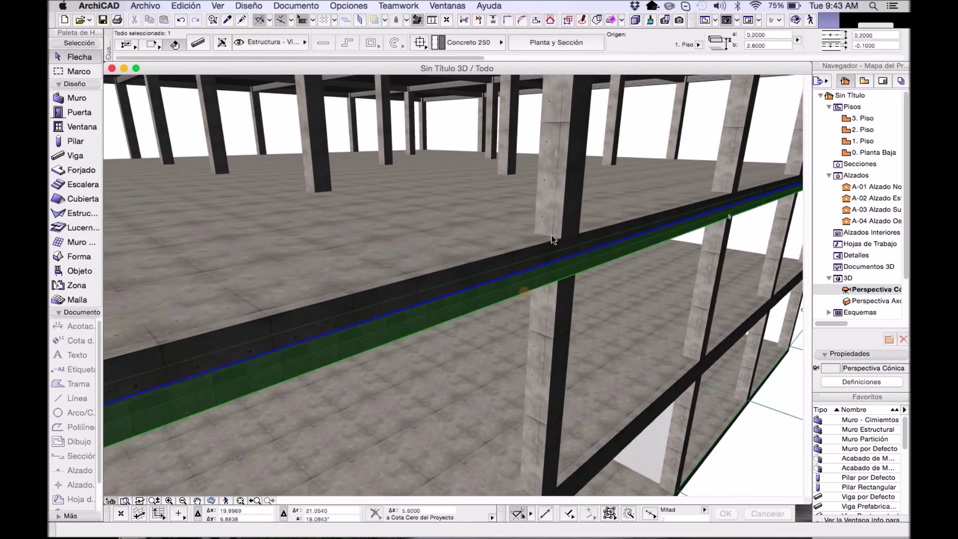
{"action": "scroll", "coordinate": [593, 325], "scroll_direction": "down", "scroll_amount": 10}
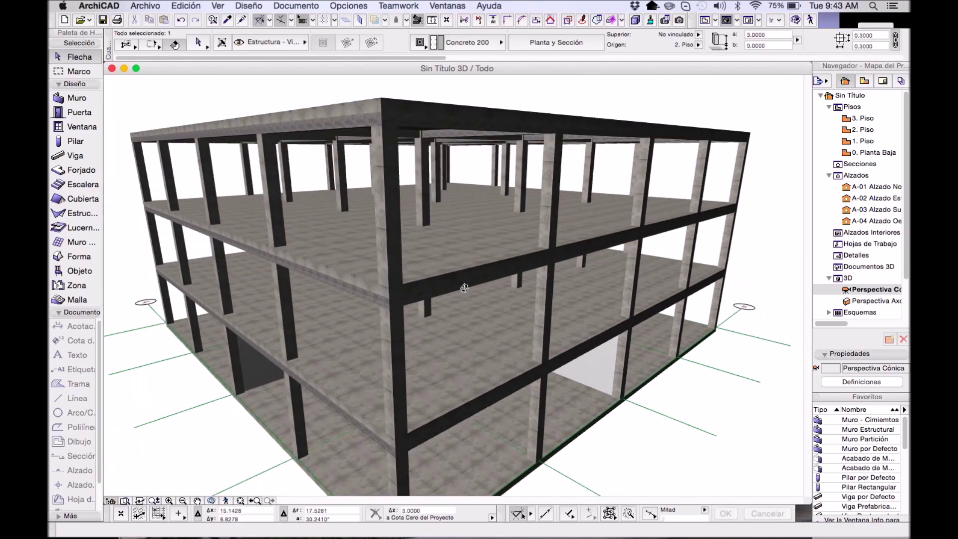
{"action": "scroll", "coordinate": [470, 287], "scroll_direction": "down", "scroll_amount": 2}
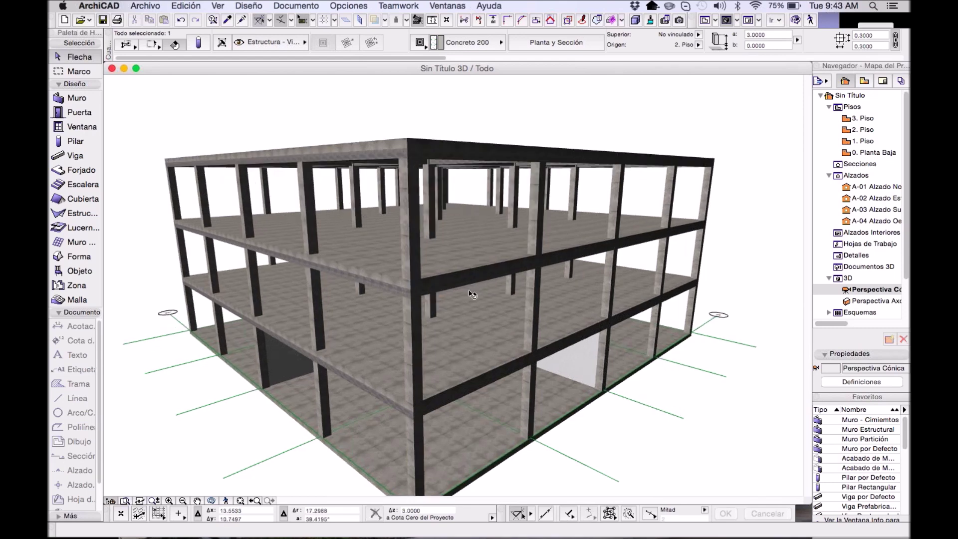
{"action": "key", "text": "Escape"}
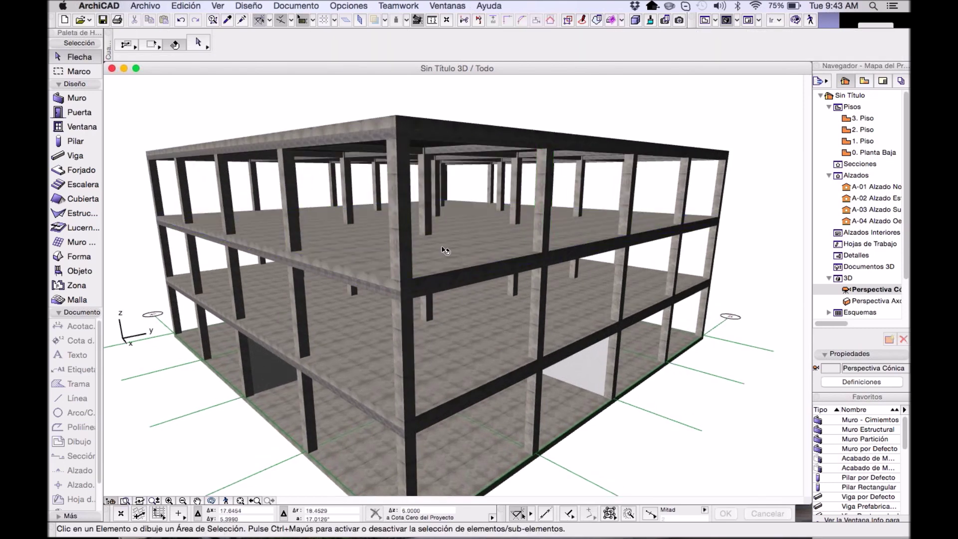
{"action": "scroll", "coordinate": [434, 235], "scroll_direction": "up", "scroll_amount": 2}
{"action": "middle_click_drag", "start_coordinate": [579, 397], "coordinate": [536, 364], "text": "shift"}
{"action": "left_click", "coordinate": [338, 6]}
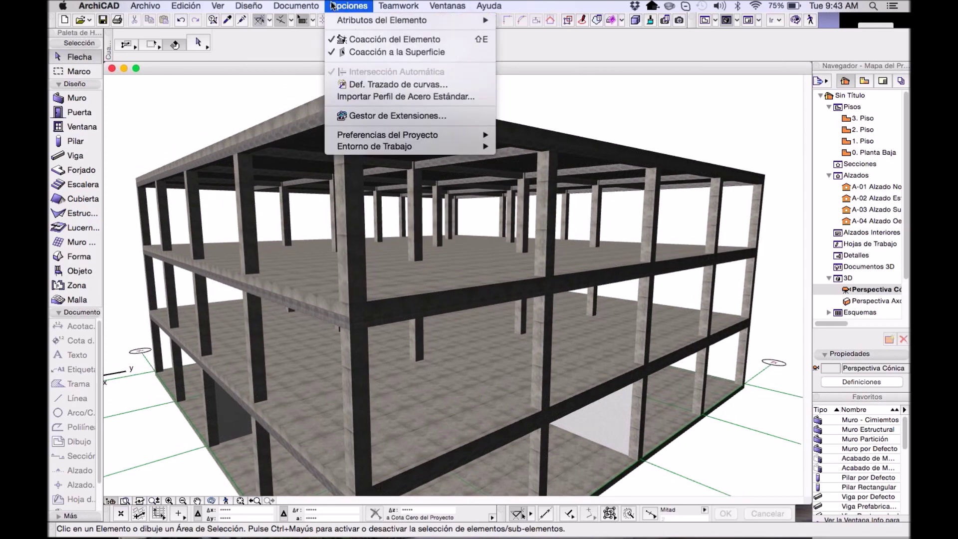
{"action": "mouse_move", "coordinate": [306, 10]}
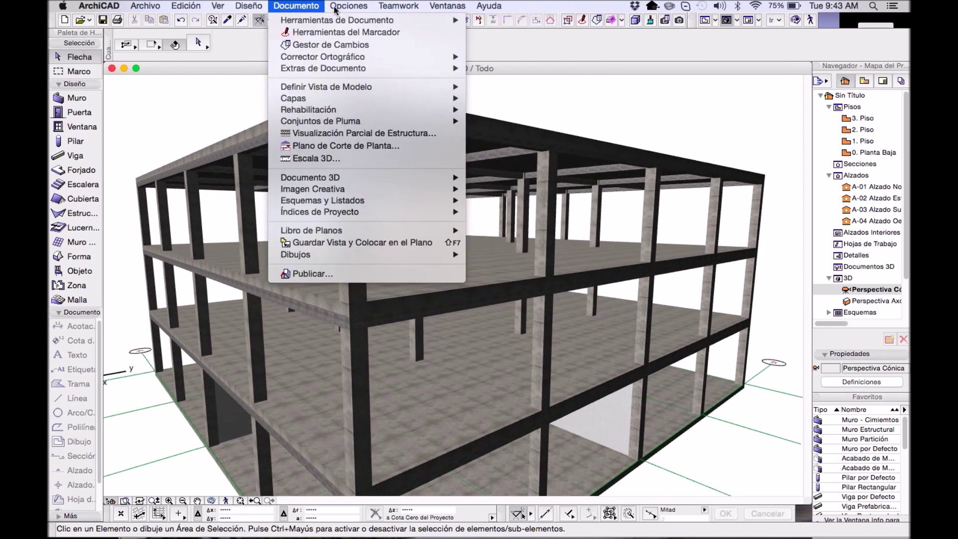
{"action": "left_click", "coordinate": [306, 10]}
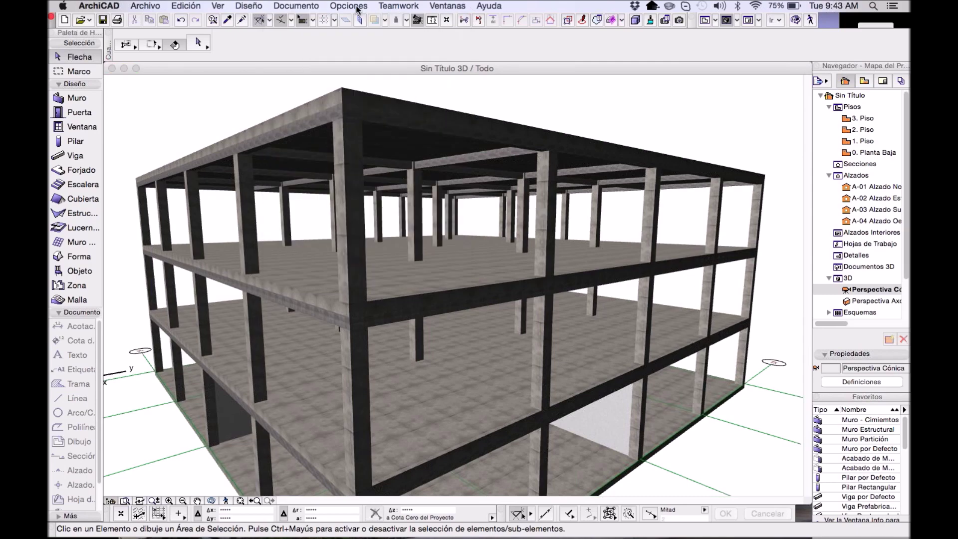
- Change the slabs of stories 1, 2 and 3 to the composite structure Suelo Hormigón, aislam+10mm Baldosa
{"action": "left_click", "coordinate": [405, 114]}
{"action": "left_click", "coordinate": [451, 273], "text": "shift"}
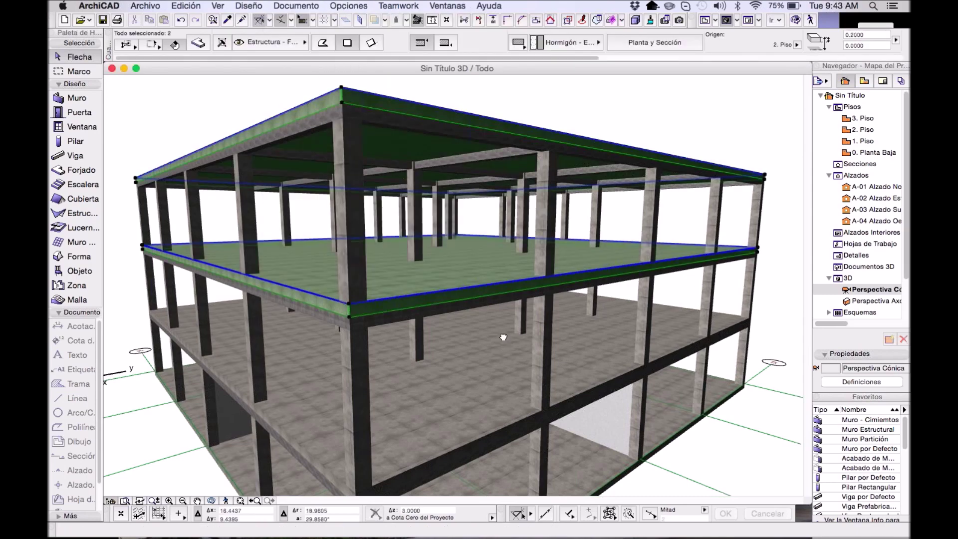
{"action": "middle_click_drag", "start_coordinate": [503, 345], "coordinate": [491, 322]}
{"action": "left_click", "coordinate": [489, 333], "text": "shift"}
{"action": "middle_click_drag", "start_coordinate": [493, 250], "coordinate": [491, 254], "text": "shift"}
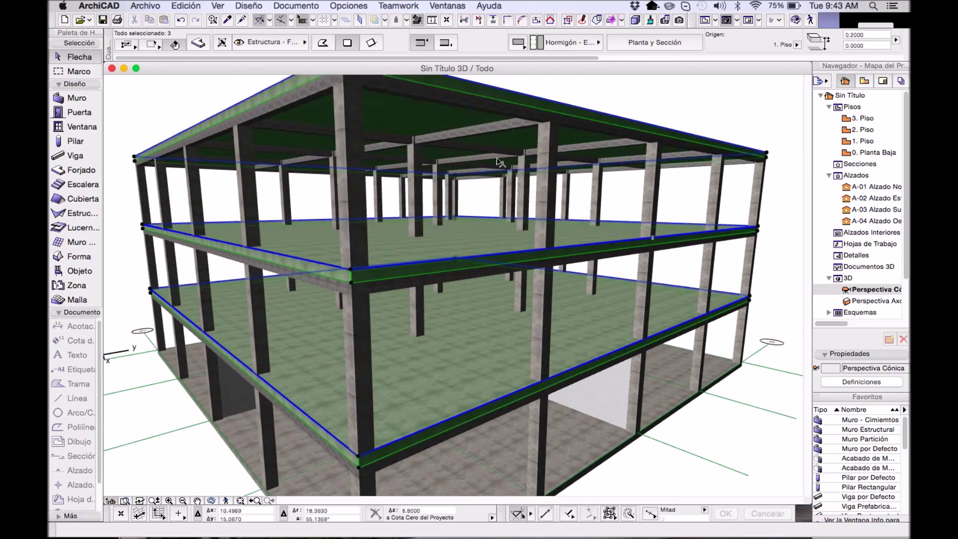
{"action": "left_click", "coordinate": [528, 48]}
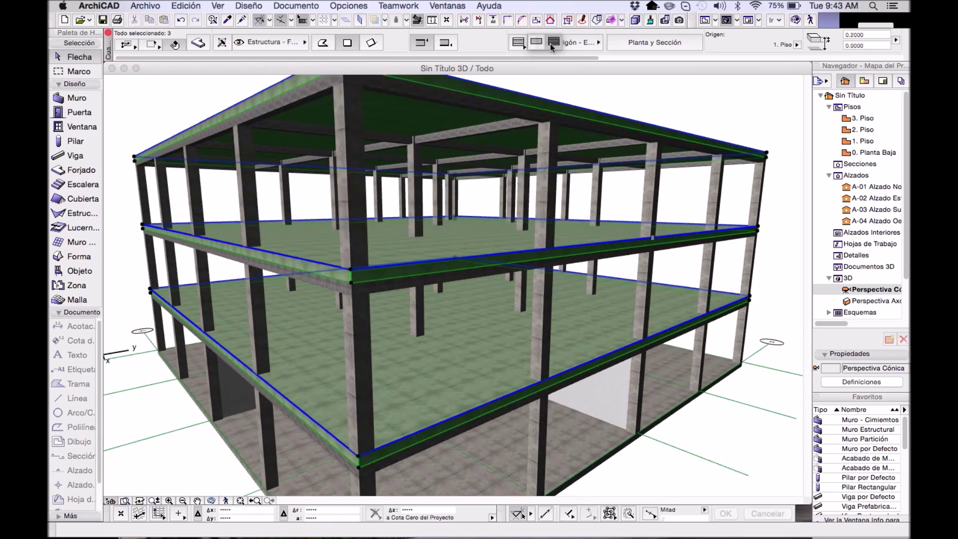
{"action": "left_click", "coordinate": [552, 42]}
{"action": "left_click", "coordinate": [557, 47]}
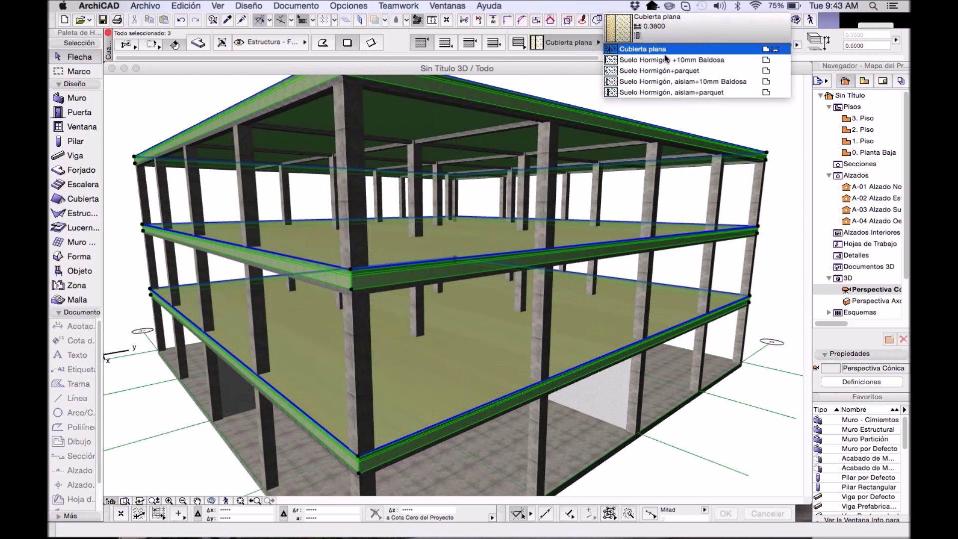
{"action": "left_click", "coordinate": [738, 85]}
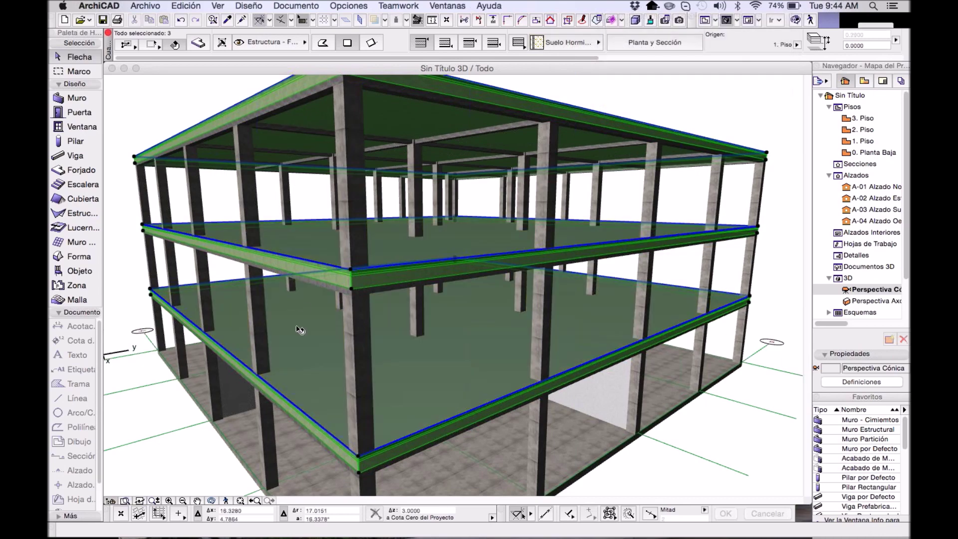
- Examine the composite slab layers where they meet the corner column and beams
{"action": "scroll", "coordinate": [352, 256], "scroll_direction": "up", "scroll_amount": 5}
{"action": "scroll", "coordinate": [353, 256], "scroll_direction": "up", "scroll_amount": 6}
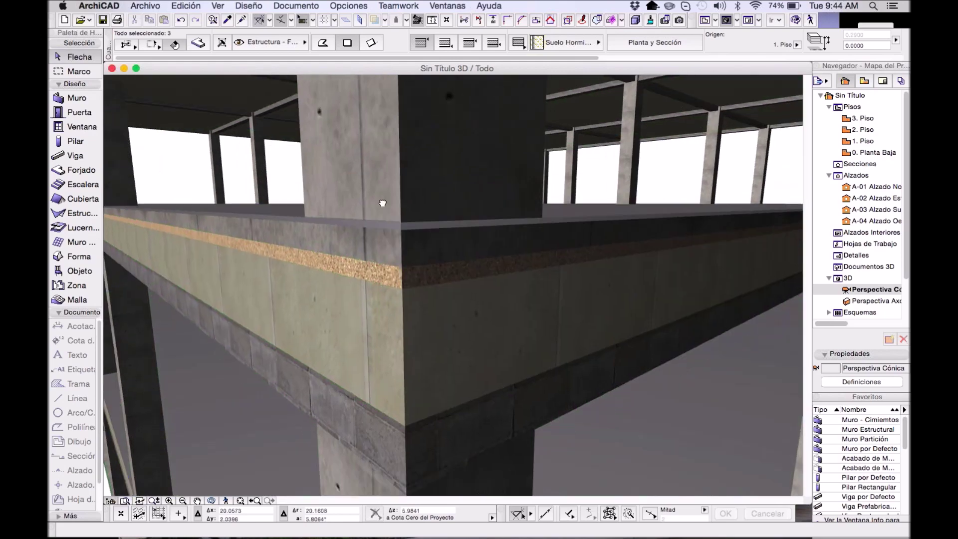
{"action": "middle_click_drag", "start_coordinate": [382, 203], "coordinate": [438, 285], "text": "shift"}
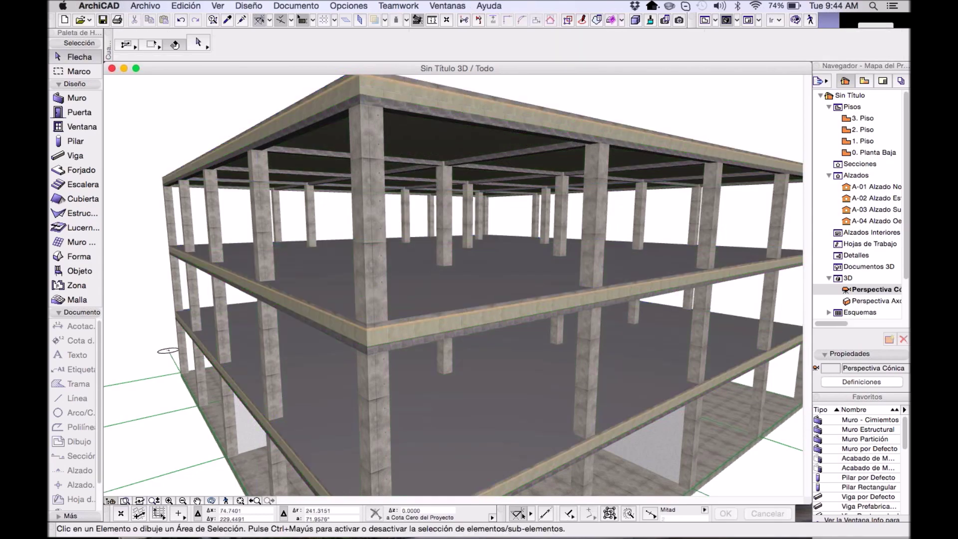
- Change the slabs of stories 1, 2 and 3 to the composite structure Suelo Hormigón +10mm Baldosa
{"action": "left_click", "coordinate": [435, 328]}
{"action": "left_click", "coordinate": [422, 270], "text": "shift"}
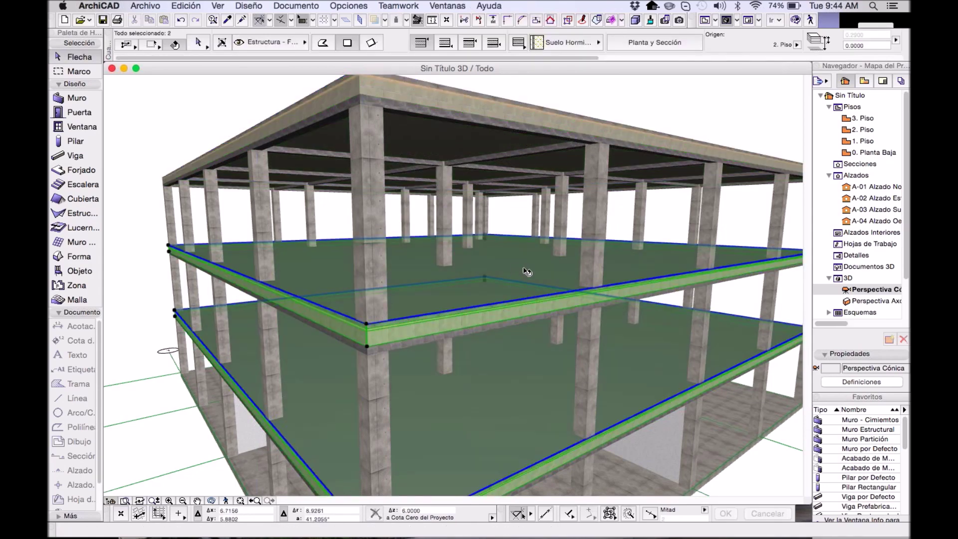
{"action": "middle_click_drag", "start_coordinate": [423, 270], "coordinate": [521, 308], "text": "shift"}
{"action": "middle_click_drag", "start_coordinate": [722, 200], "coordinate": [549, 129], "text": "shift"}
{"action": "left_click", "coordinate": [454, 261], "text": "shift"}
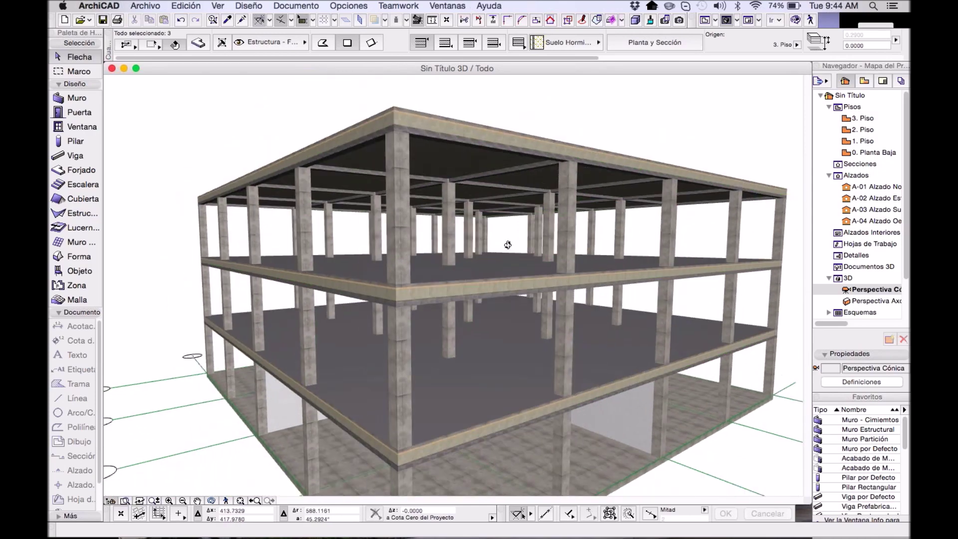
{"action": "left_click", "coordinate": [558, 42]}
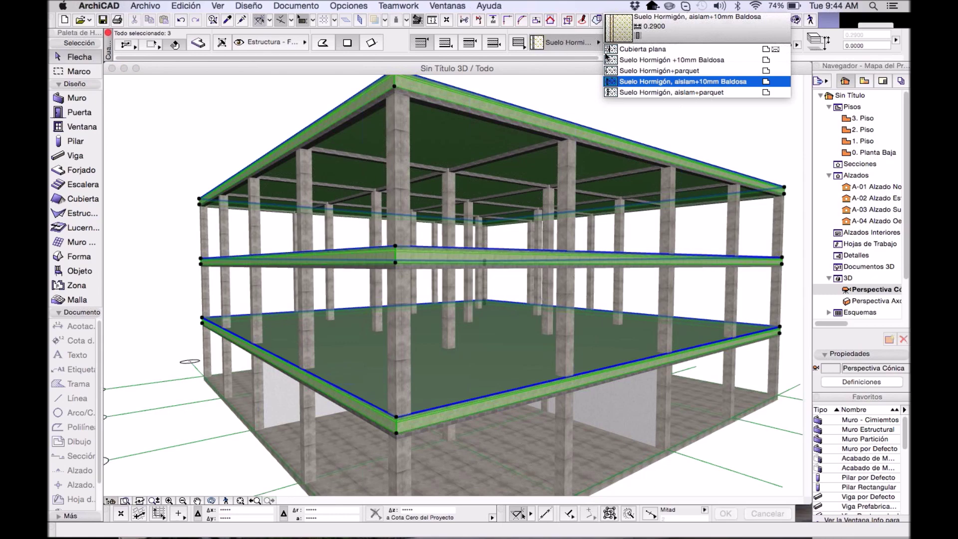
{"action": "left_click", "coordinate": [627, 60]}
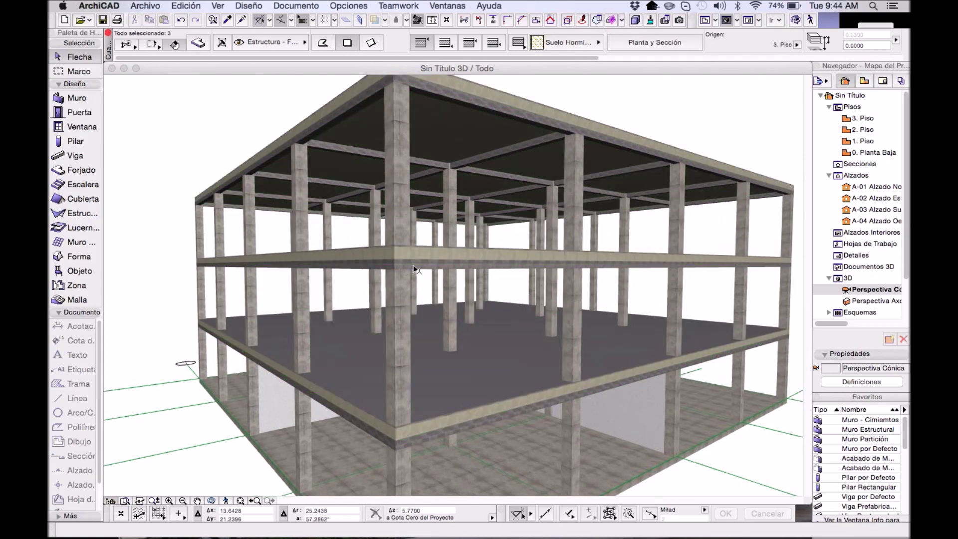
- Examine how the slabs without insulation meet the corner column and perimeter beams on each story
{"action": "scroll", "coordinate": [414, 267], "scroll_direction": "up", "scroll_amount": 5}
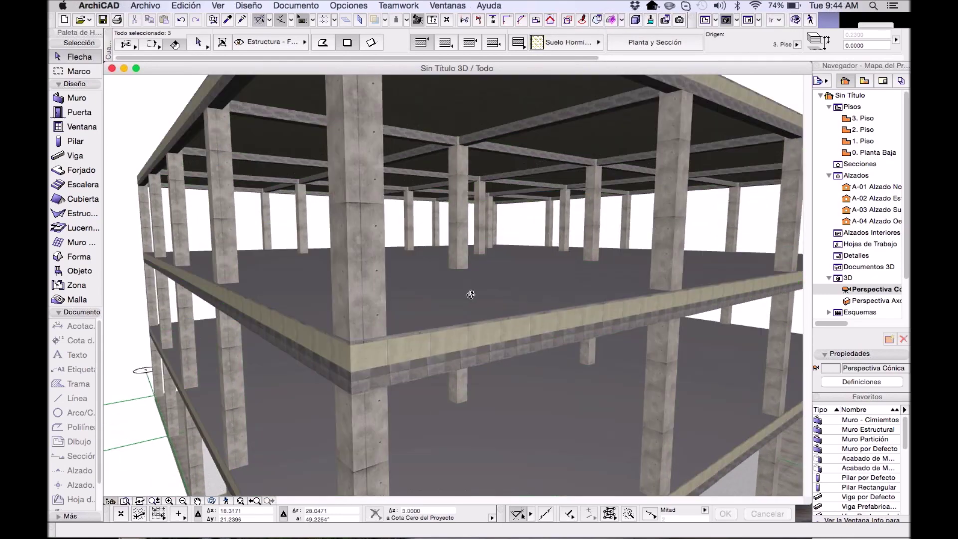
{"action": "middle_click_drag", "start_coordinate": [470, 295], "coordinate": [458, 225], "text": "shift"}
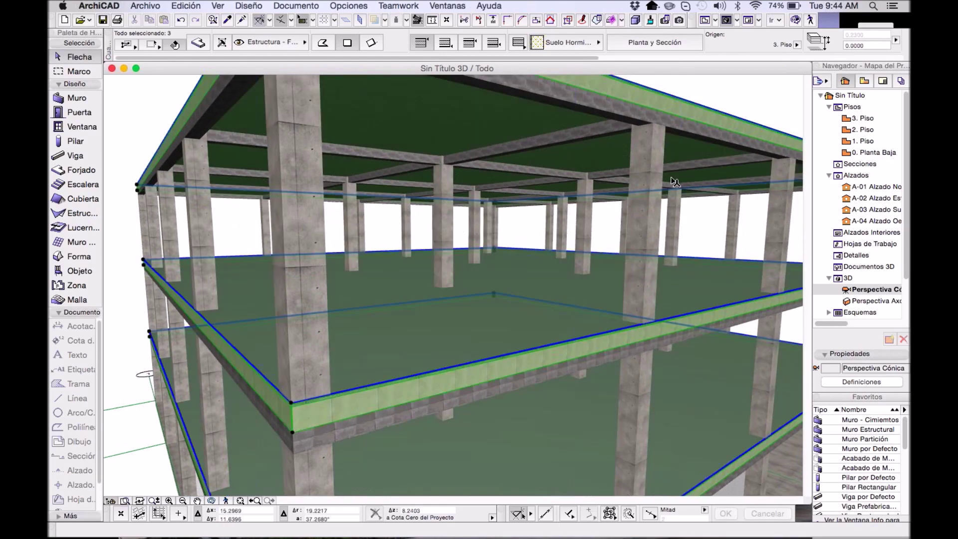
{"action": "key", "text": "Escape"}
{"action": "scroll", "coordinate": [706, 135], "scroll_direction": "down", "scroll_amount": 5}
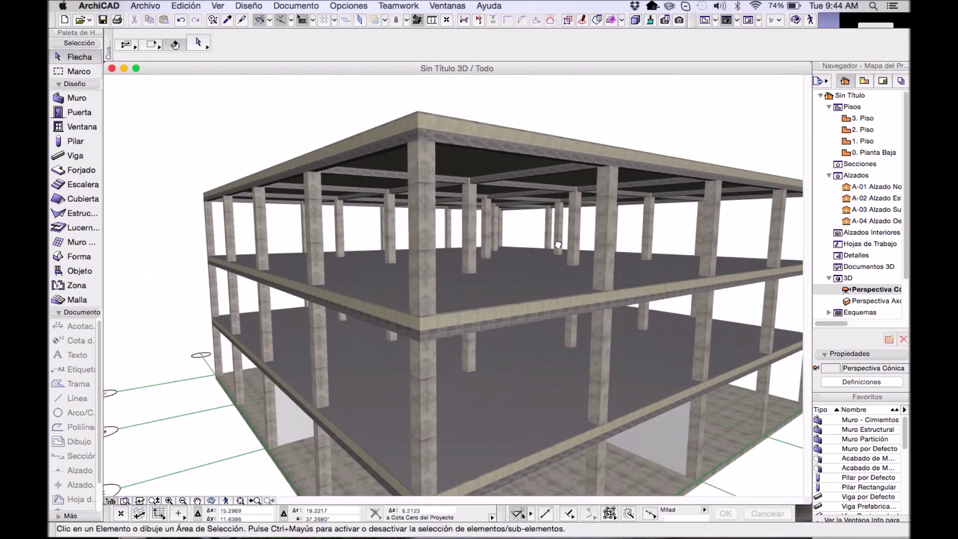
{"action": "scroll", "coordinate": [465, 190], "scroll_direction": "up", "scroll_amount": 5}
{"action": "middle_click_drag", "start_coordinate": [465, 190], "coordinate": [430, 204], "text": "shift"}
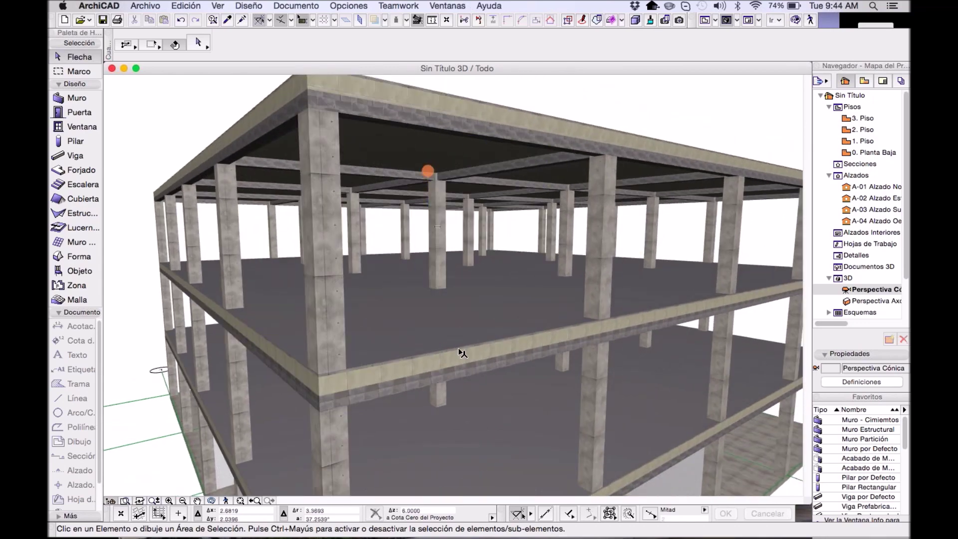
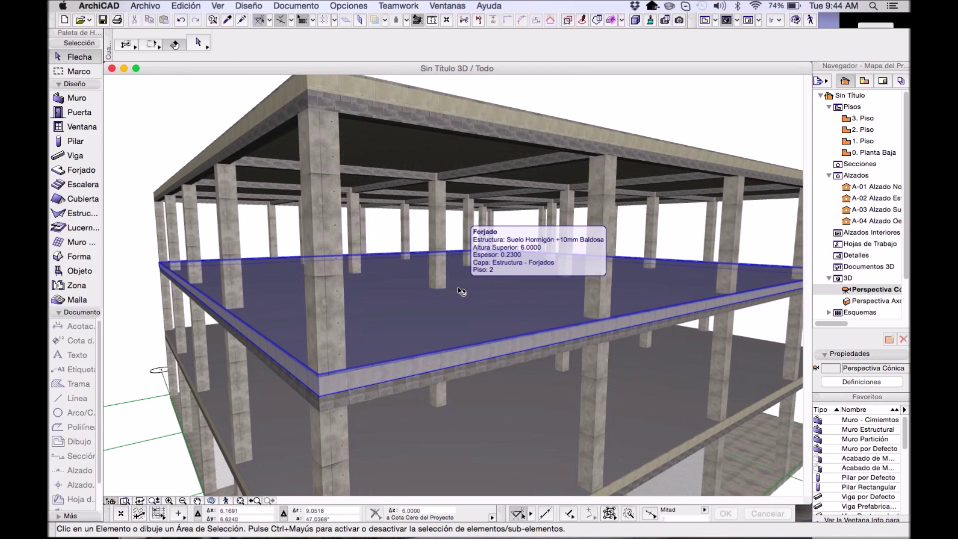
{"action": "scroll", "coordinate": [461, 291], "scroll_direction": "up", "scroll_amount": 5}
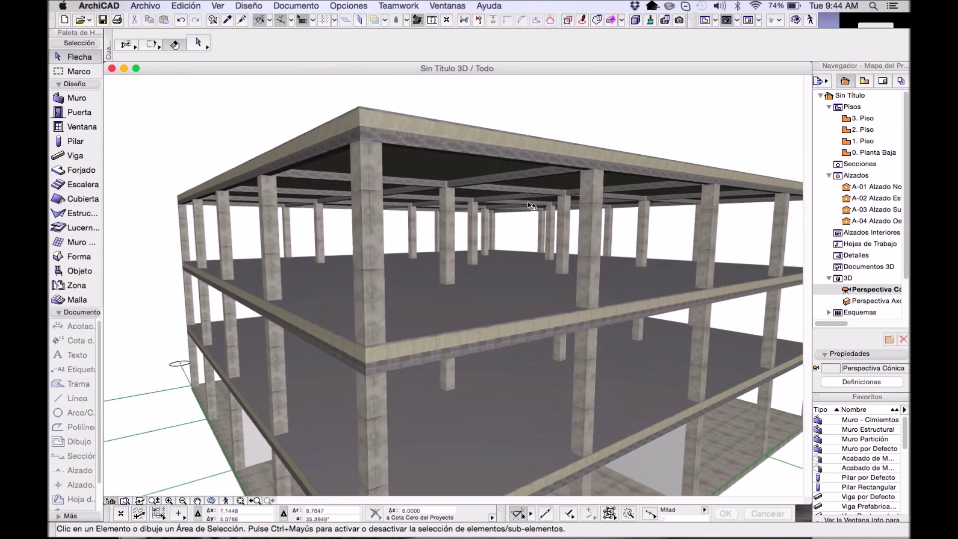
{"action": "scroll", "coordinate": [491, 234], "scroll_direction": "down", "scroll_amount": 3}
{"action": "middle_click_drag", "start_coordinate": [491, 234], "coordinate": [492, 272], "text": "shift"}
{"action": "scroll", "coordinate": [494, 268], "scroll_direction": "up", "scroll_amount": 3}
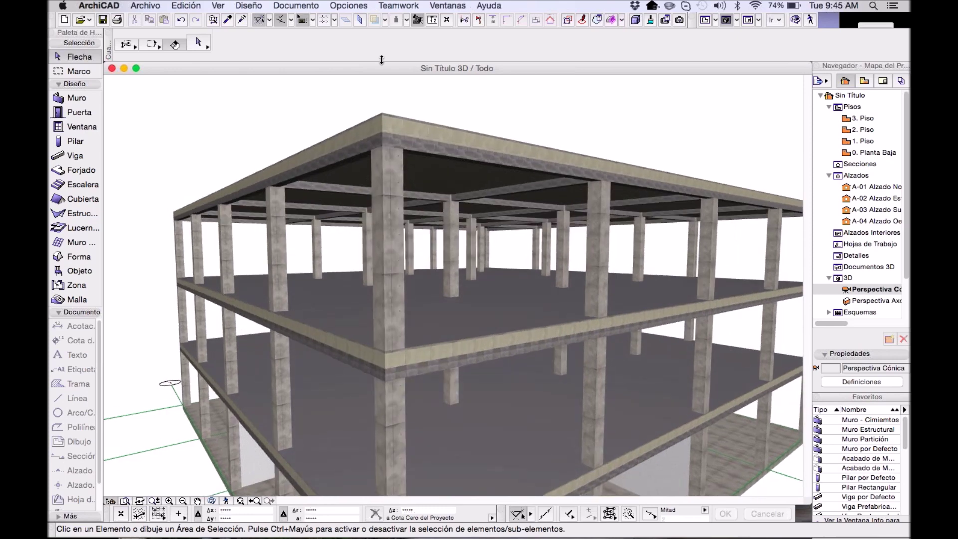
- Open the story 2 slab's composite, Suelo Hormigón +10mm Baldosa, for editing
{"action": "right_click", "coordinate": [433, 130]}
{"action": "left_click", "coordinate": [513, 342]}
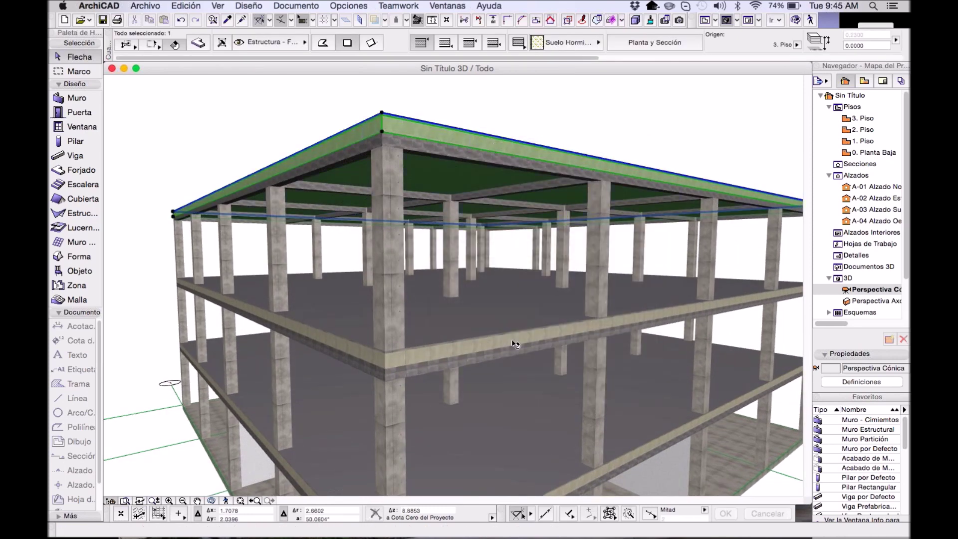
{"action": "left_click", "coordinate": [508, 290]}
{"action": "right_click", "coordinate": [508, 290]}
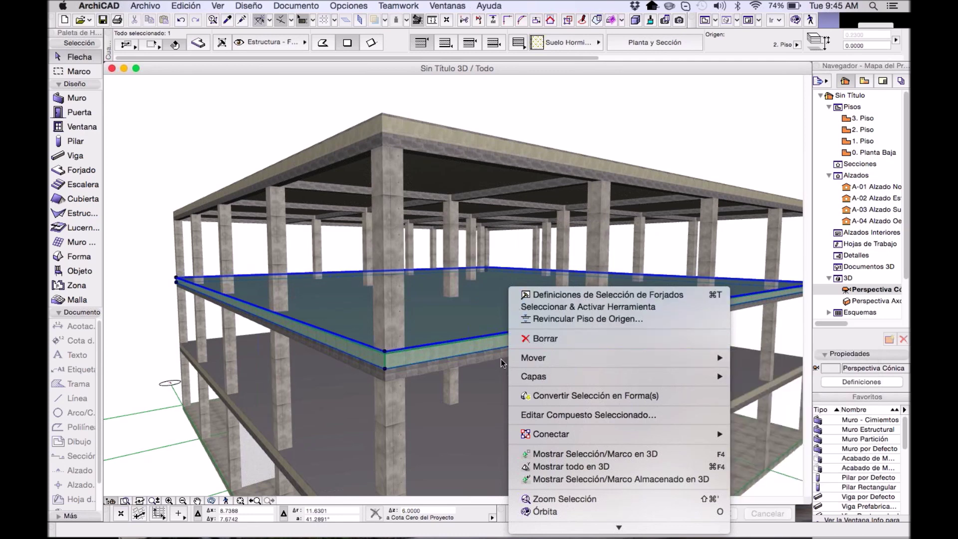
{"action": "mouse_move", "coordinate": [553, 384]}
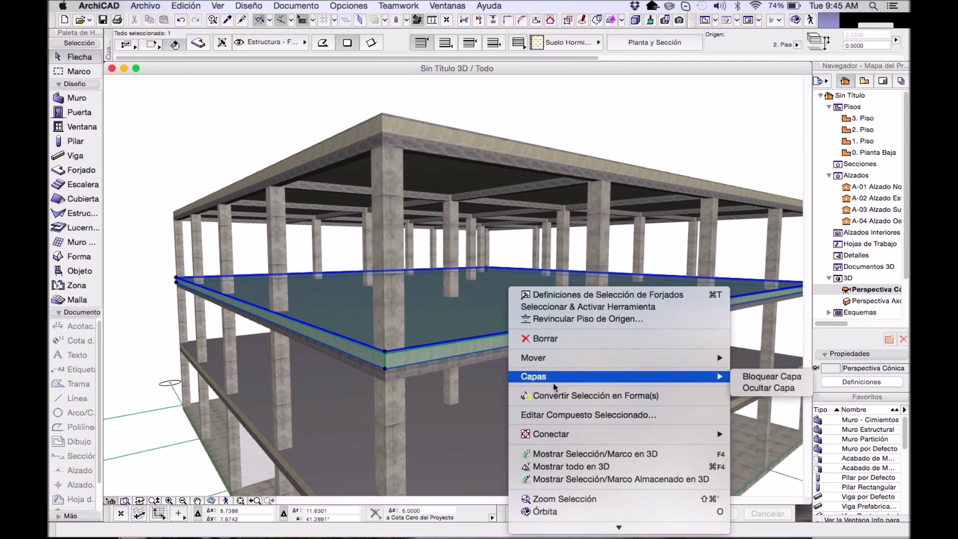
{"action": "left_click", "coordinate": [585, 416]}
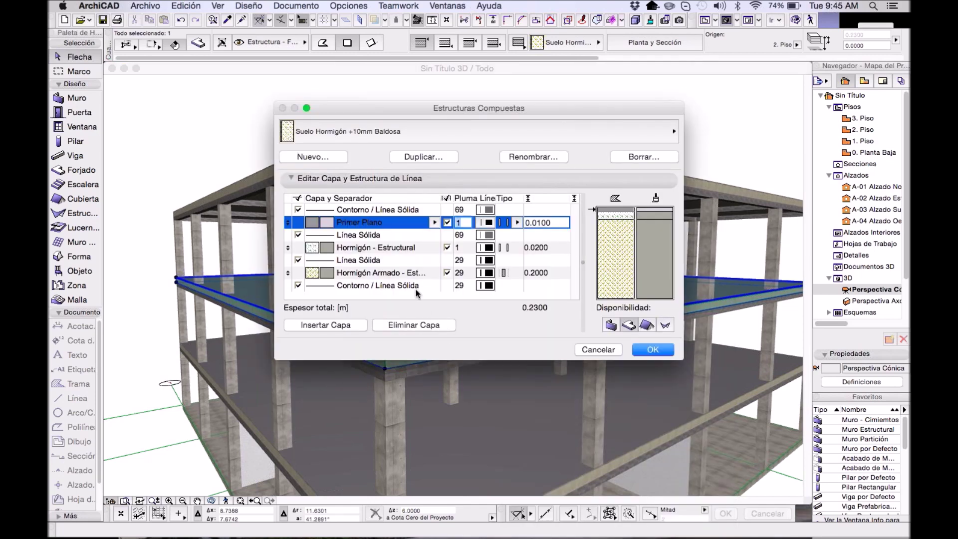
- Insert a 0.6 m Cámara de Aire layer beneath the Hormigón Armado - Estructural layer of the composite
{"action": "left_click", "coordinate": [381, 273]}
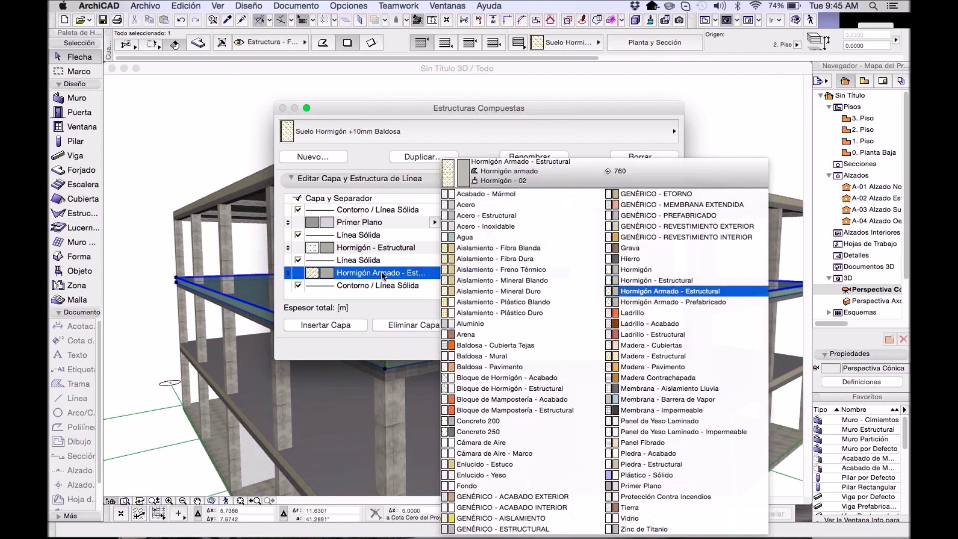
{"action": "left_click", "coordinate": [339, 327]}
{"action": "scroll", "coordinate": [367, 282], "scroll_direction": "down", "scroll_amount": 1}
{"action": "left_click", "coordinate": [381, 282]}
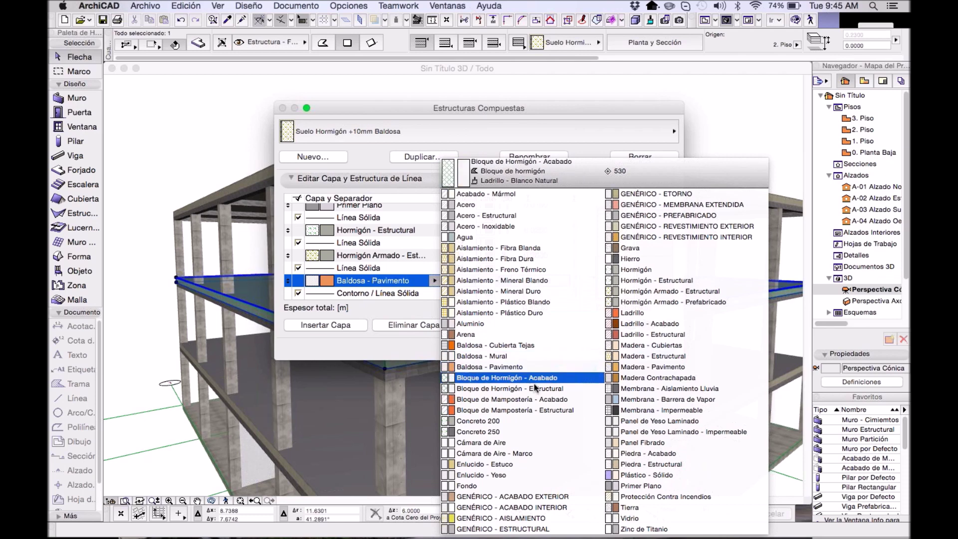
{"action": "left_click", "coordinate": [508, 443]}
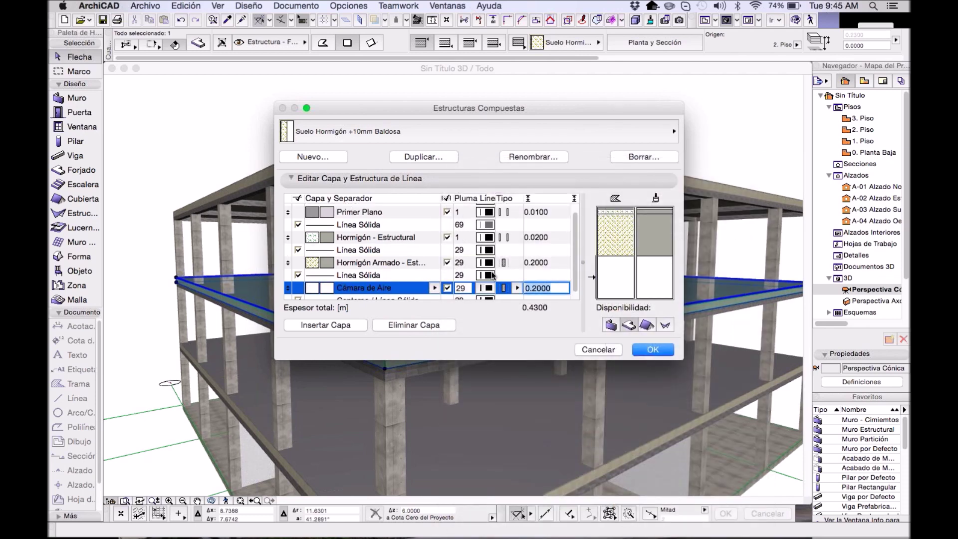
{"action": "type", "text": ".6"}
{"action": "key", "text": "Return"}
- Add a 0.02 m Enlucido - Yeso layer beneath the Cámara de Aire layer
{"action": "left_click", "coordinate": [316, 327]}
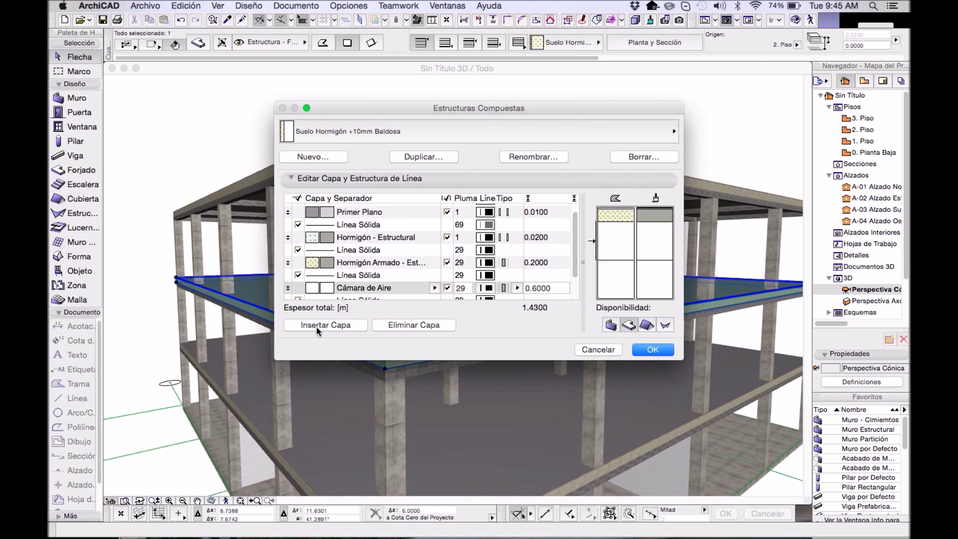
{"action": "left_click", "coordinate": [383, 285]}
{"action": "left_click", "coordinate": [383, 286]}
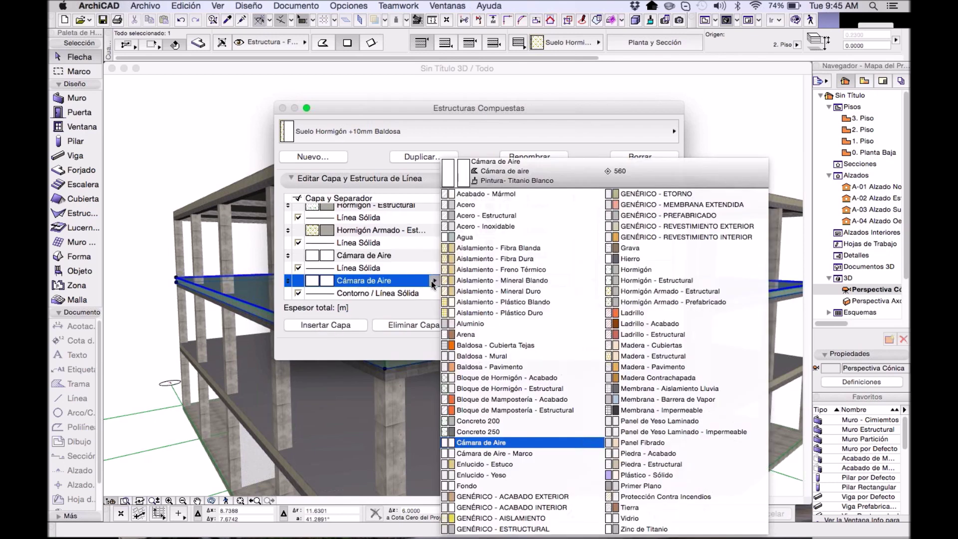
{"action": "left_click", "coordinate": [494, 517]}
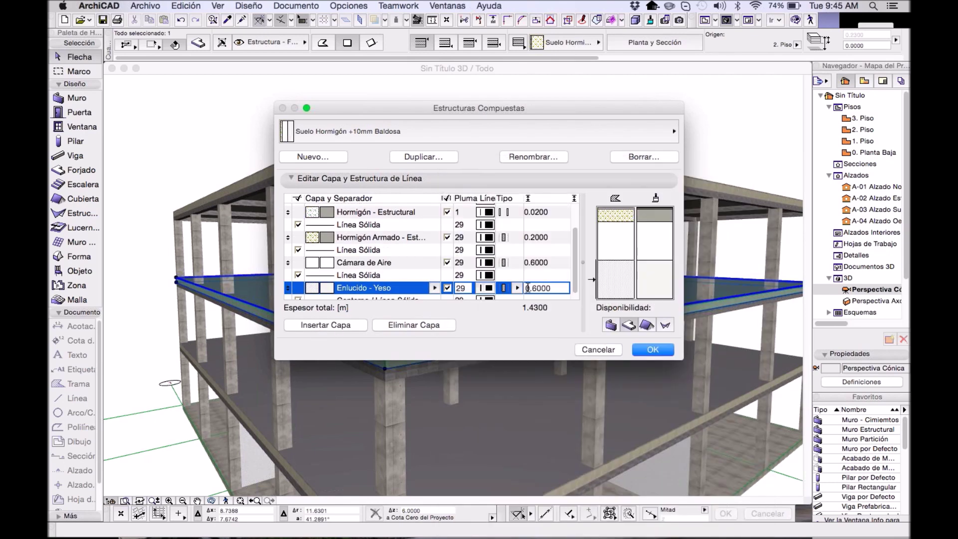
{"action": "scroll", "coordinate": [499, 282], "scroll_direction": "down", "scroll_amount": 1}
{"action": "double_click", "coordinate": [558, 280]}
{"action": "key", "text": "BackSpace"}
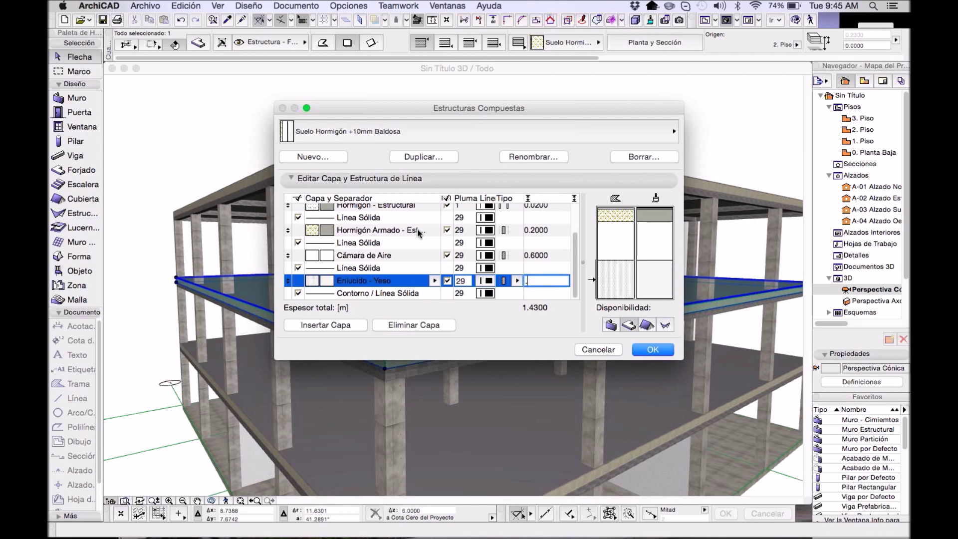
{"action": "key", "text": "Return"}
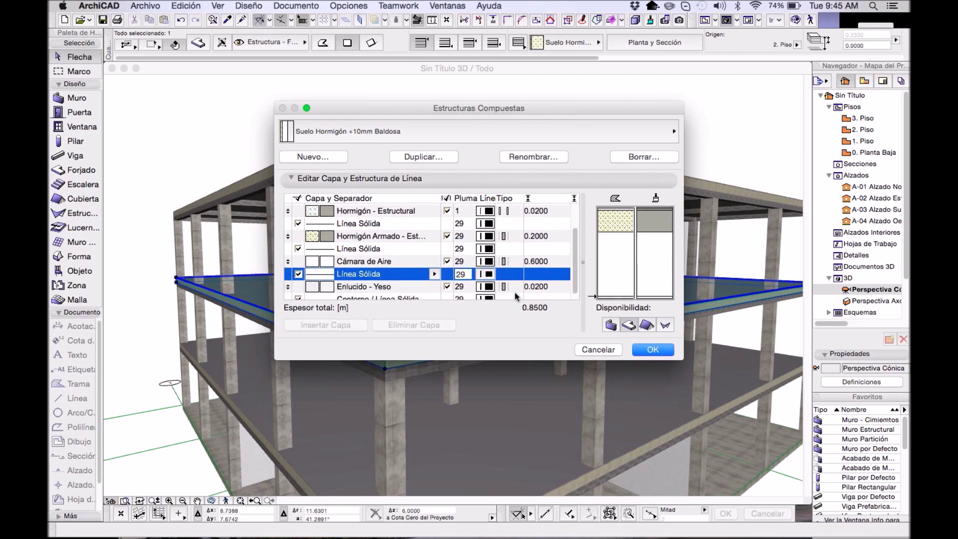
- Set the Enlucido - Yeso layer type to Acabado and the Cámara de Aire type to Otro, and apply the composite
{"action": "left_click", "coordinate": [516, 286]}
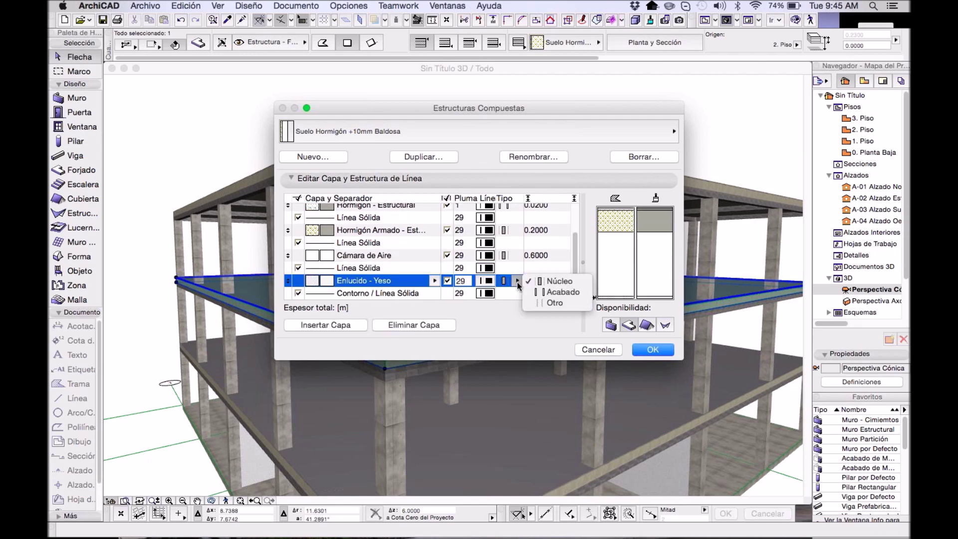
{"action": "left_click", "coordinate": [553, 290]}
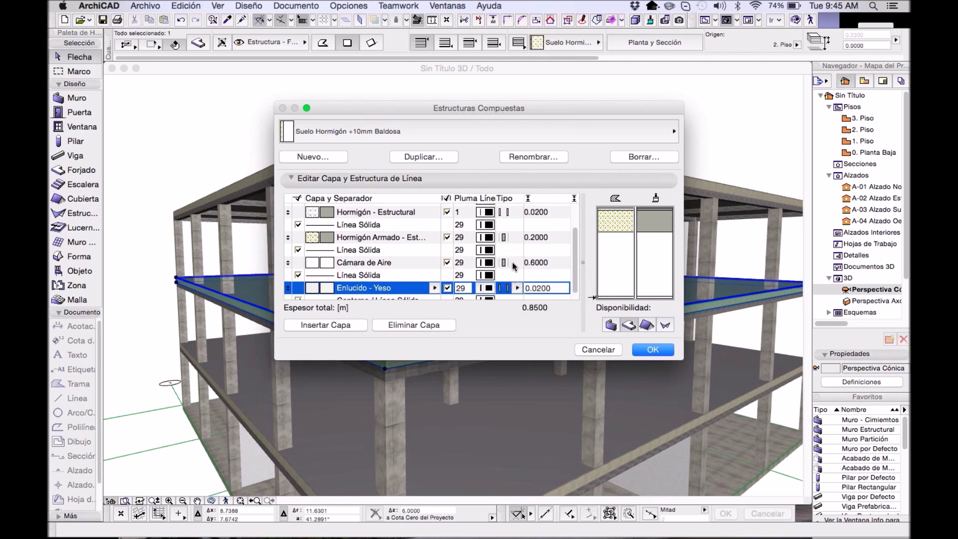
{"action": "left_click", "coordinate": [514, 266]}
{"action": "left_click", "coordinate": [516, 263]}
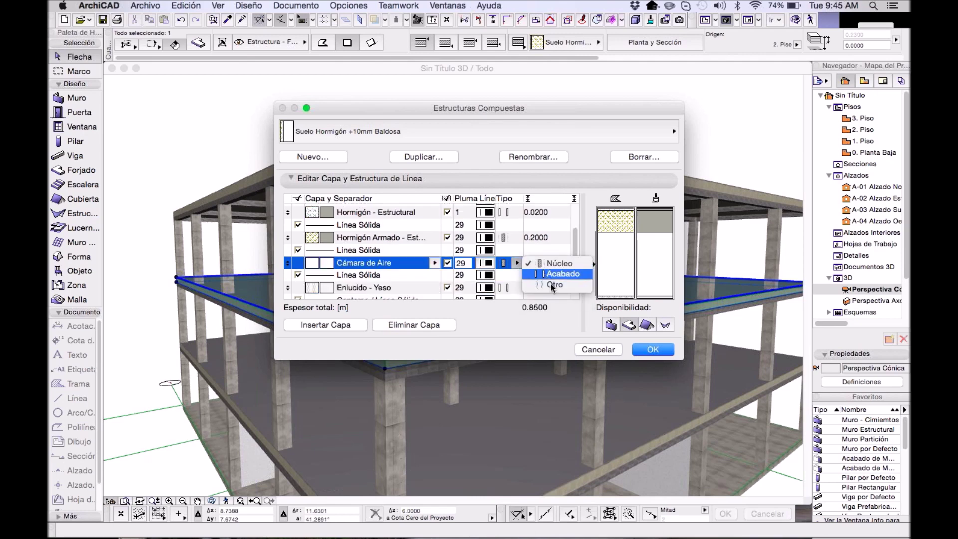
{"action": "left_click", "coordinate": [554, 286]}
{"action": "left_click", "coordinate": [650, 351]}
- Examine how the air chamber and plaster layers of the slabs meet the columns and beams across the facade
{"action": "scroll", "coordinate": [534, 315], "scroll_direction": "up", "scroll_amount": 3}
{"action": "middle_click_drag", "start_coordinate": [535, 231], "coordinate": [526, 283]}
{"action": "scroll", "coordinate": [397, 202], "scroll_direction": "up", "scroll_amount": 2}
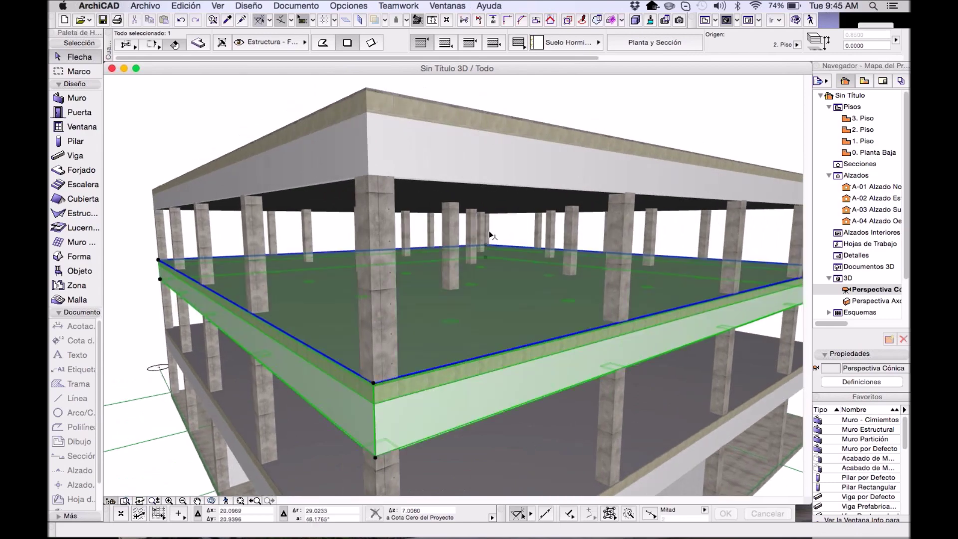
{"action": "scroll", "coordinate": [490, 235], "scroll_direction": "down", "scroll_amount": 5}
{"action": "scroll", "coordinate": [469, 240], "scroll_direction": "up", "scroll_amount": 4}
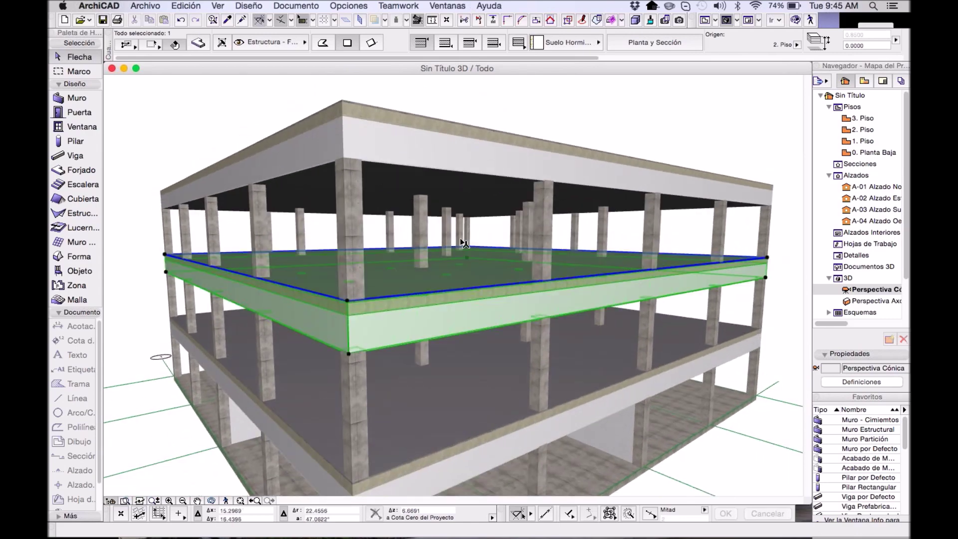
{"action": "scroll", "coordinate": [464, 243], "scroll_direction": "up", "scroll_amount": 1}
{"action": "scroll", "coordinate": [498, 238], "scroll_direction": "down", "scroll_amount": 1}
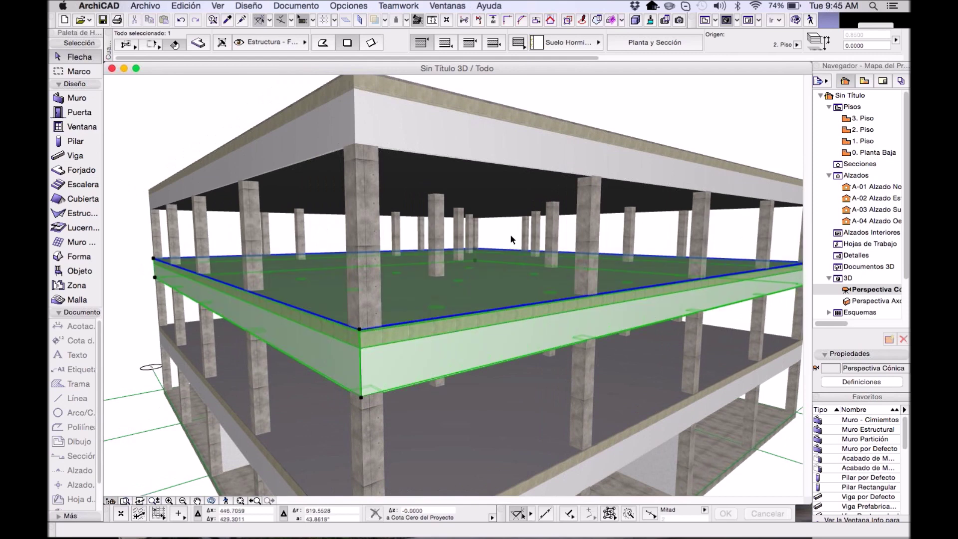
{"action": "left_click", "coordinate": [510, 233]}
{"action": "scroll", "coordinate": [469, 291], "scroll_direction": "up", "scroll_amount": 3}
{"action": "mouse_move", "coordinate": [465, 284]}
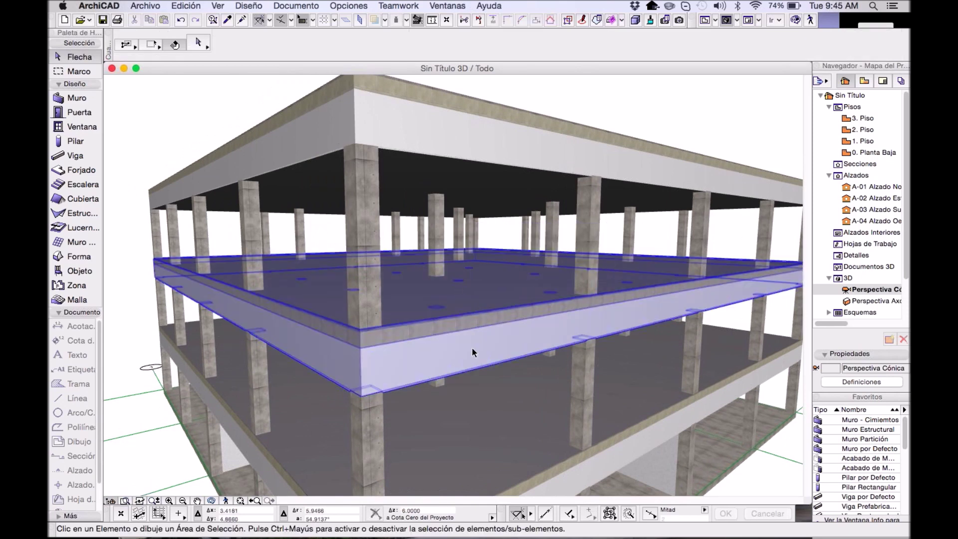
{"action": "scroll", "coordinate": [483, 204], "scroll_direction": "up", "scroll_amount": 3}
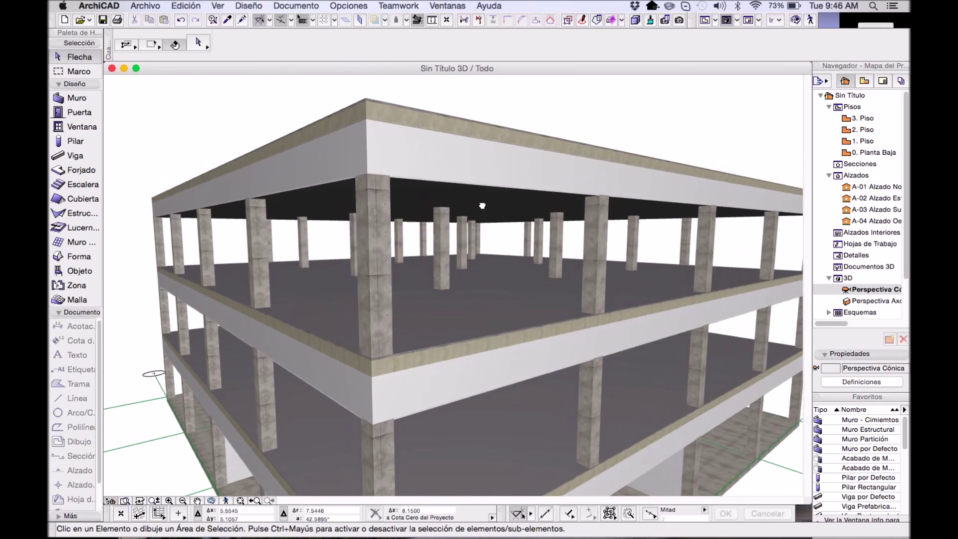
{"action": "middle_click_drag", "start_coordinate": [530, 270], "coordinate": [528, 267]}
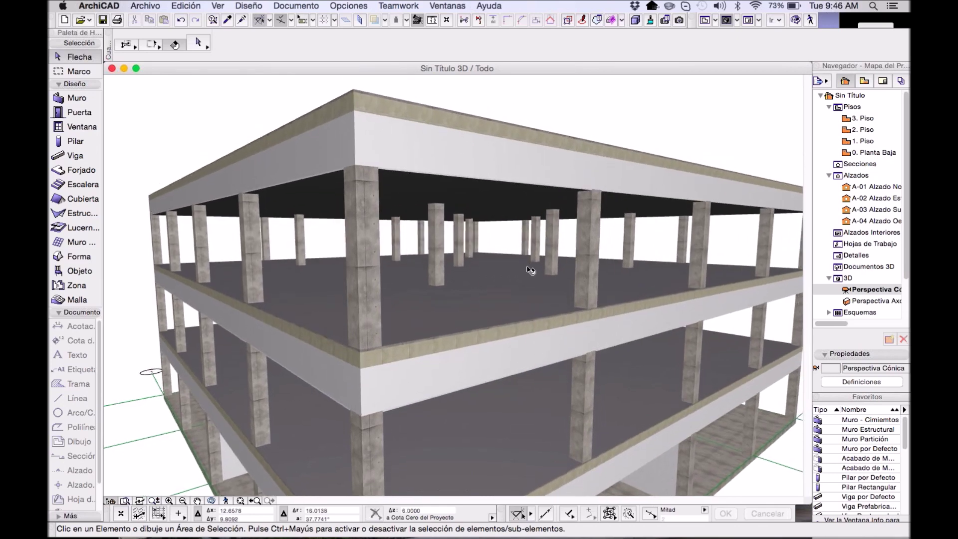
- Set the surface of the Cámara de Aire building material to Aire and apply the change
{"action": "left_click", "coordinate": [496, 158]}
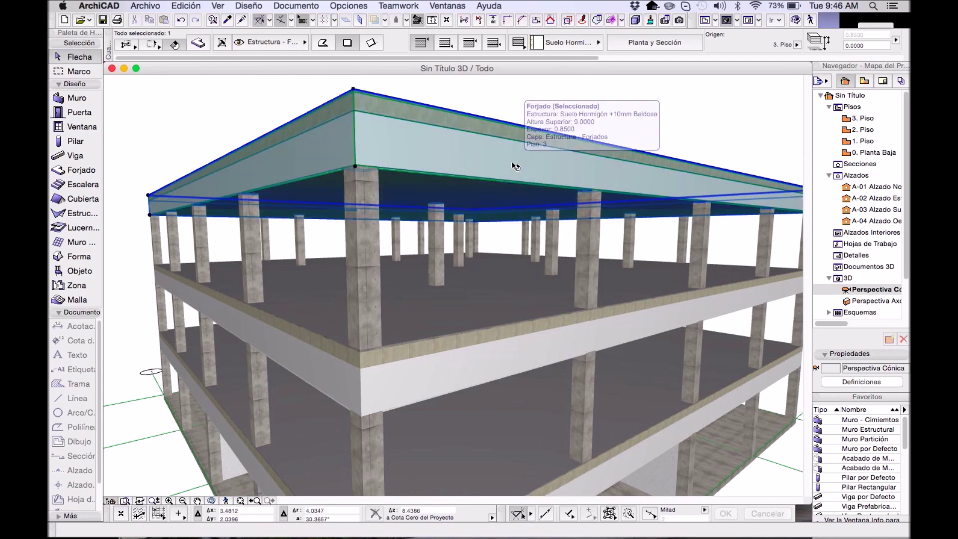
{"action": "left_click", "coordinate": [348, 6]}
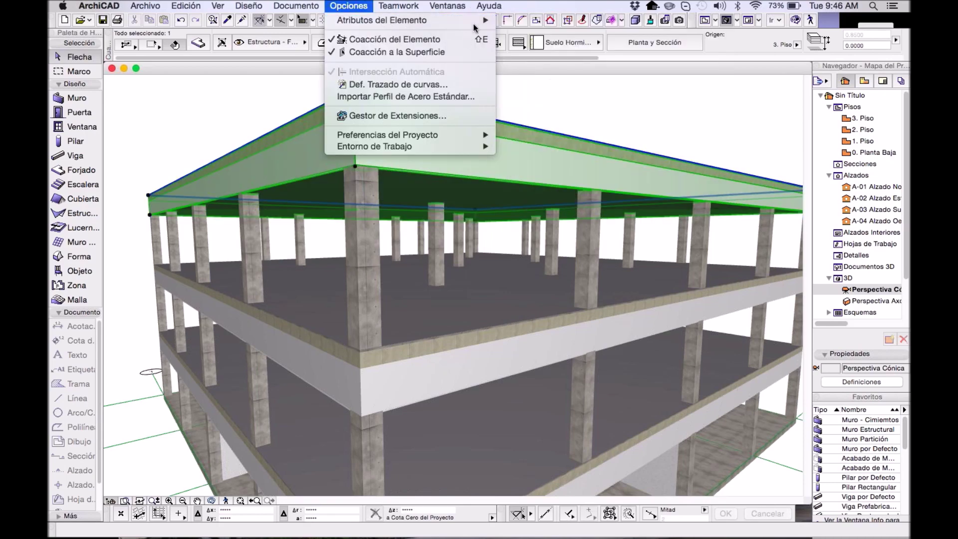
{"action": "mouse_move", "coordinate": [476, 21]}
{"action": "left_click", "coordinate": [572, 65]}
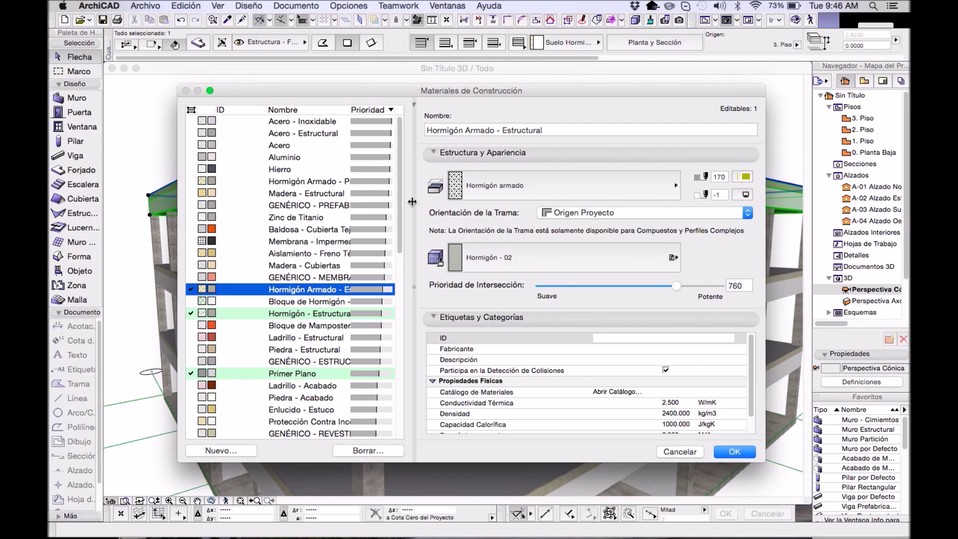
{"action": "scroll", "coordinate": [404, 190], "scroll_direction": "down", "scroll_amount": 3}
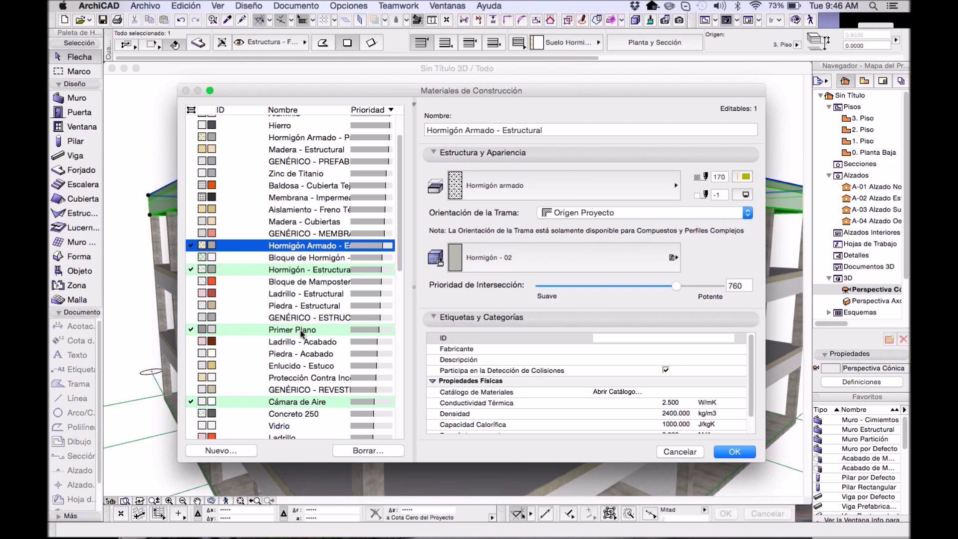
{"action": "scroll", "coordinate": [397, 239], "scroll_direction": "down", "scroll_amount": 5}
{"action": "left_click_drag", "start_coordinate": [399, 257], "coordinate": [399, 260]}
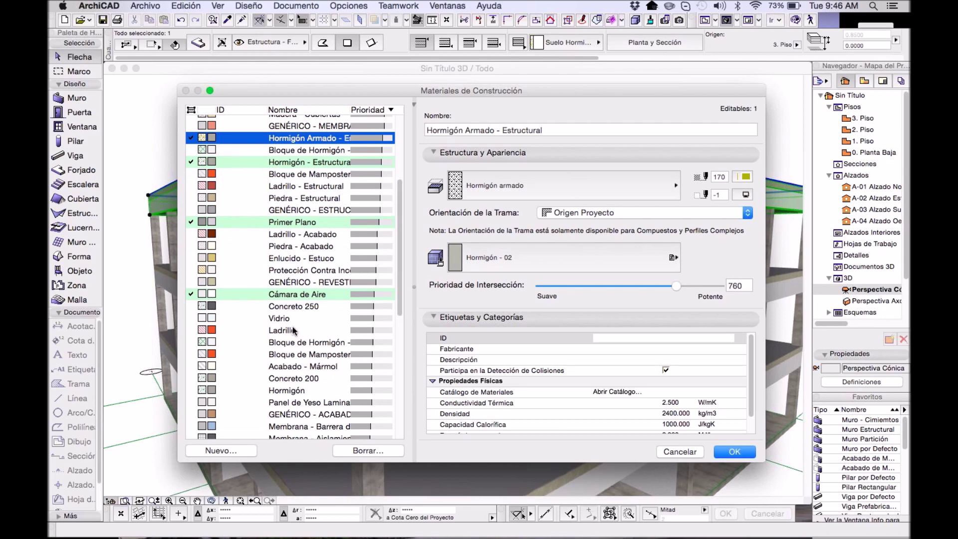
{"action": "left_click", "coordinate": [299, 296]}
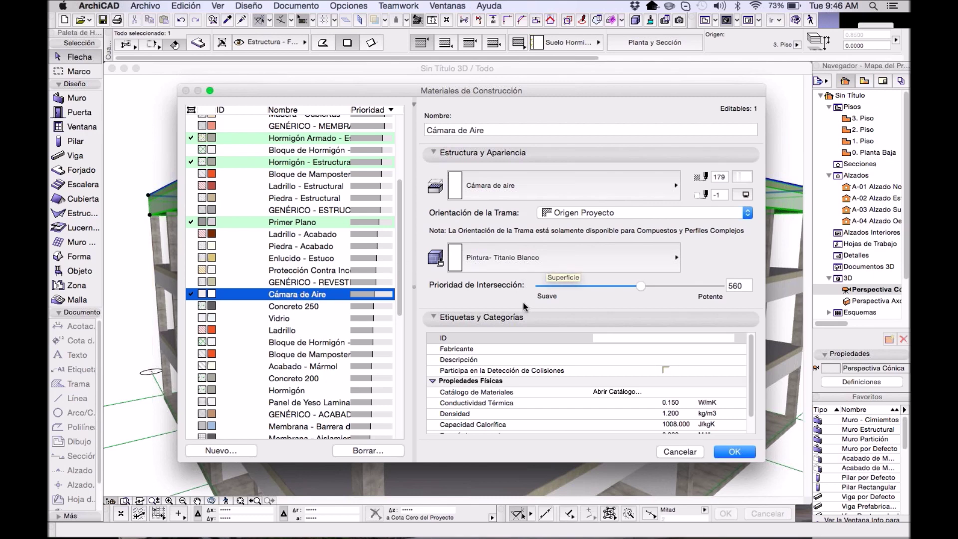
{"action": "left_click", "coordinate": [512, 261]}
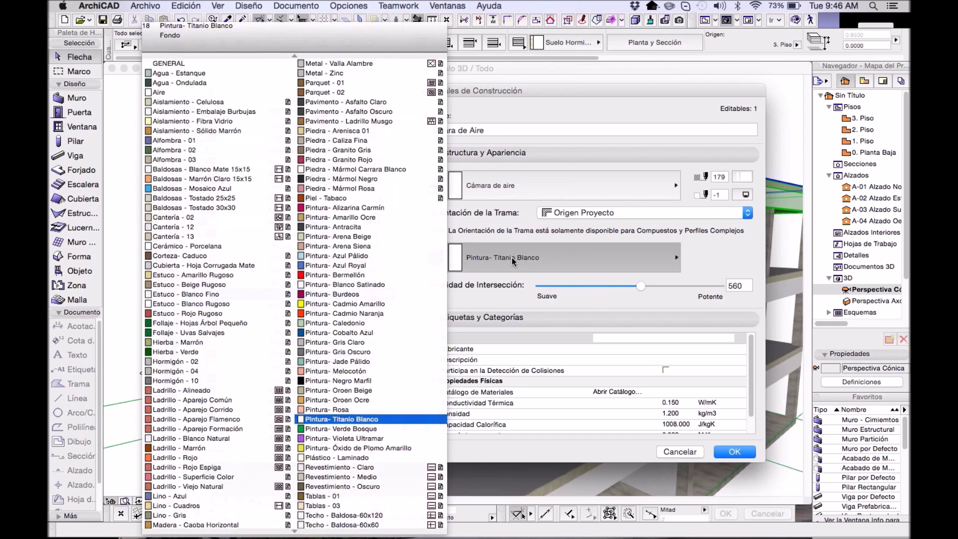
{"action": "left_click", "coordinate": [170, 93]}
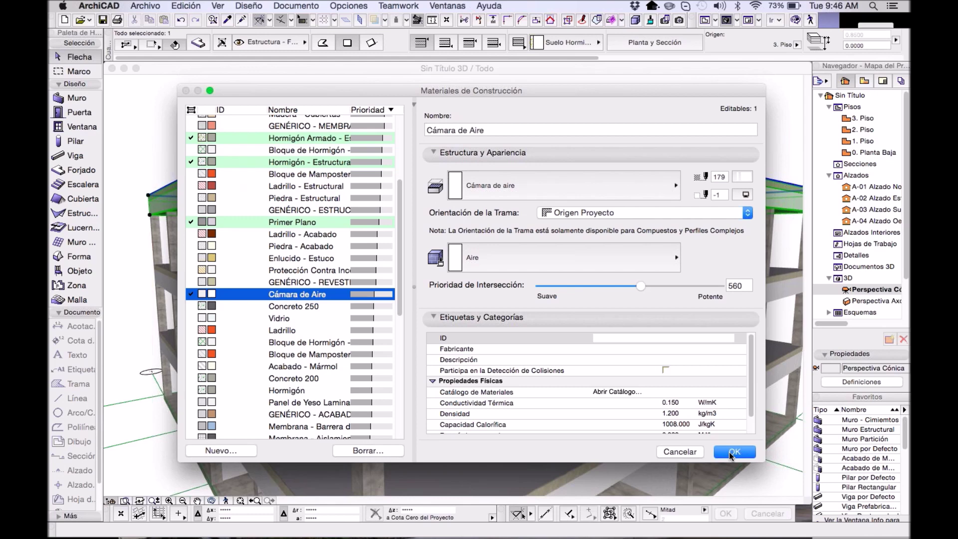
{"action": "left_click", "coordinate": [733, 452]}
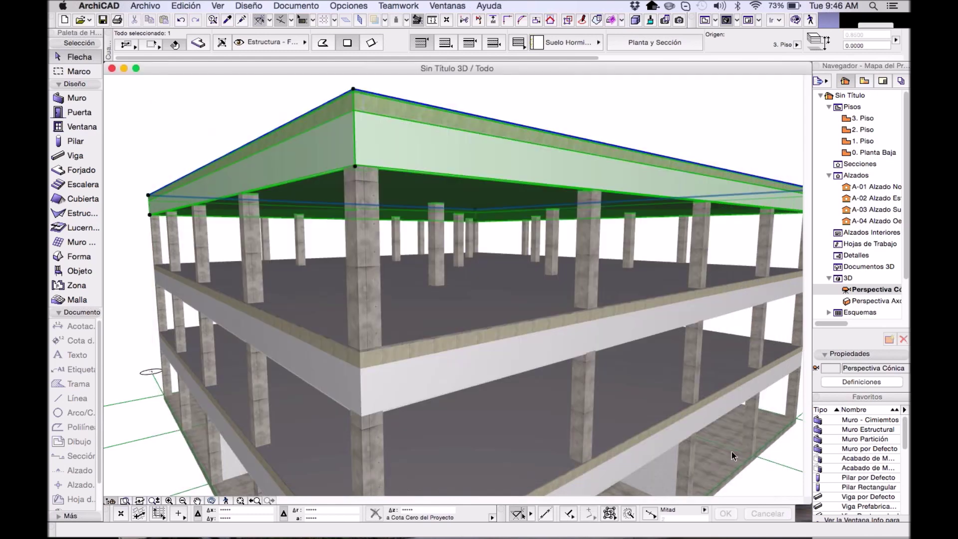
- Examine how the columns meet the slabs' concrete, air chamber and plaster layers across the floors
{"action": "middle_click_drag", "start_coordinate": [577, 310], "coordinate": [427, 281], "text": "shift"}
{"action": "scroll", "coordinate": [426, 281], "scroll_direction": "up", "scroll_amount": 5}
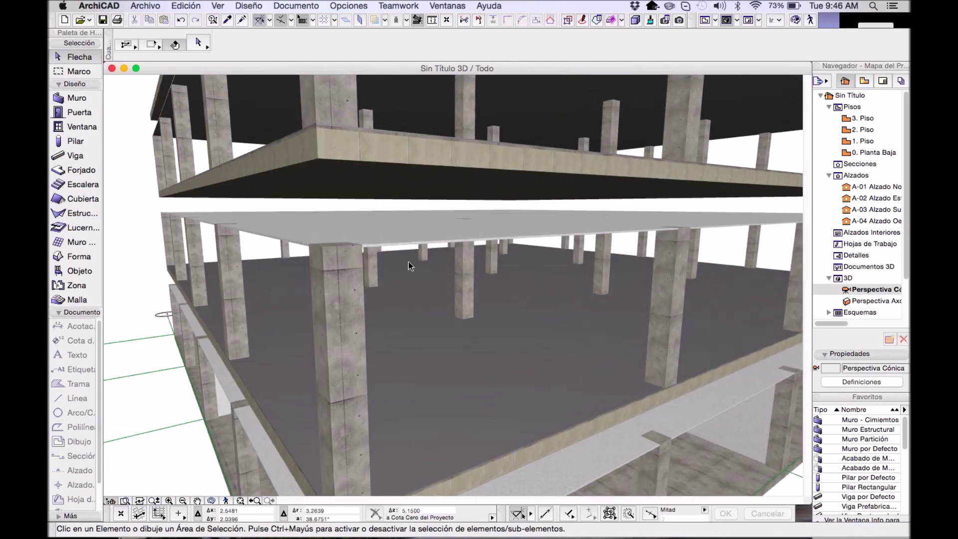
{"action": "middle_click_drag", "start_coordinate": [367, 200], "coordinate": [355, 218]}
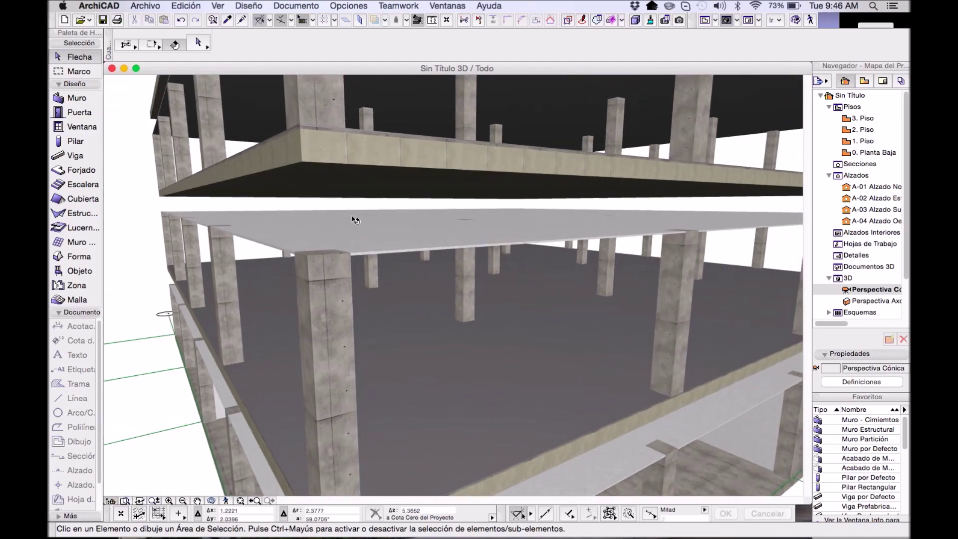
{"action": "scroll", "coordinate": [355, 218], "scroll_direction": "down", "scroll_amount": 5}
{"action": "middle_click_drag", "start_coordinate": [414, 310], "coordinate": [363, 208]}
{"action": "scroll", "coordinate": [313, 204], "scroll_direction": "up", "scroll_amount": 6}
{"action": "scroll", "coordinate": [340, 197], "scroll_direction": "down", "scroll_amount": 6}
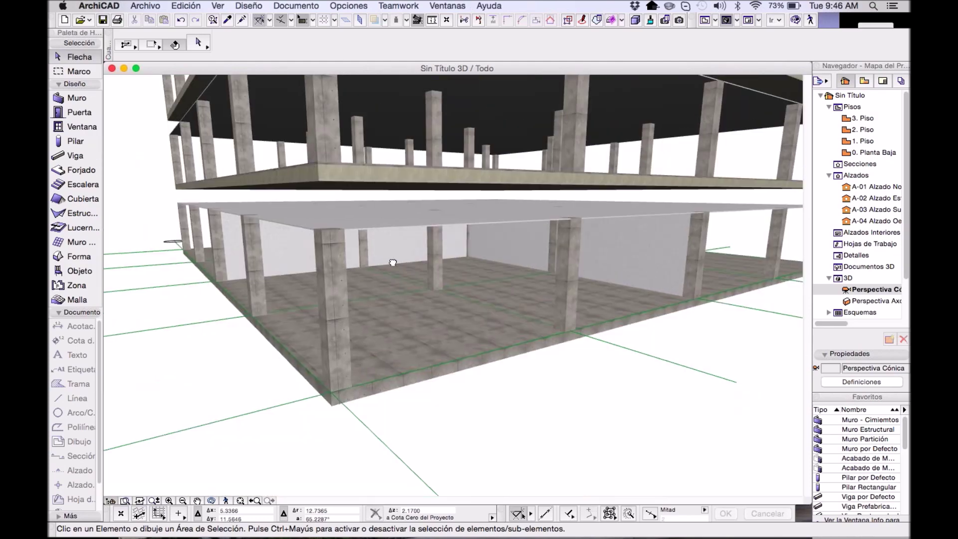
{"action": "scroll", "coordinate": [392, 249], "scroll_direction": "up", "scroll_amount": 3}
{"action": "scroll", "coordinate": [399, 174], "scroll_direction": "up", "scroll_amount": 5}
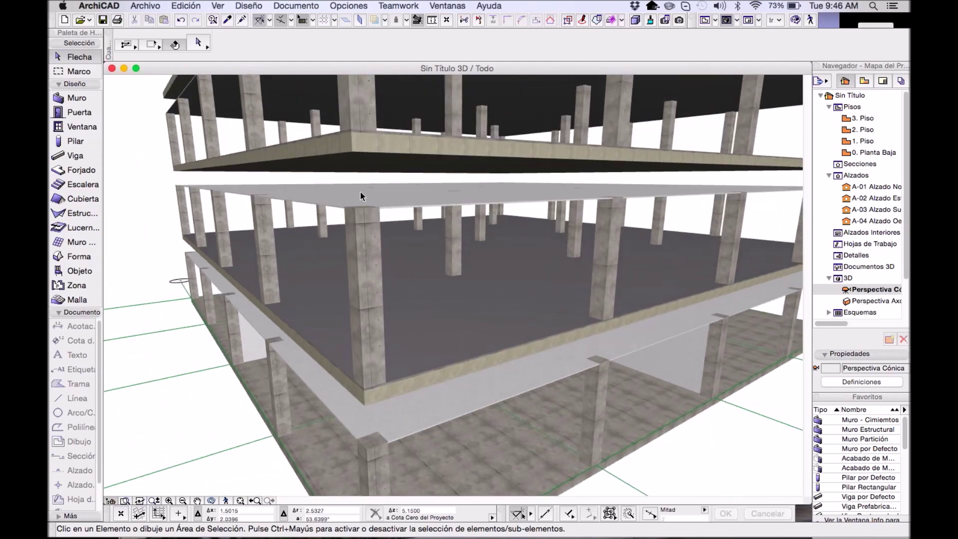
{"action": "scroll", "coordinate": [392, 191], "scroll_direction": "up", "scroll_amount": 3}
{"action": "scroll", "coordinate": [396, 195], "scroll_direction": "down", "scroll_amount": 2}
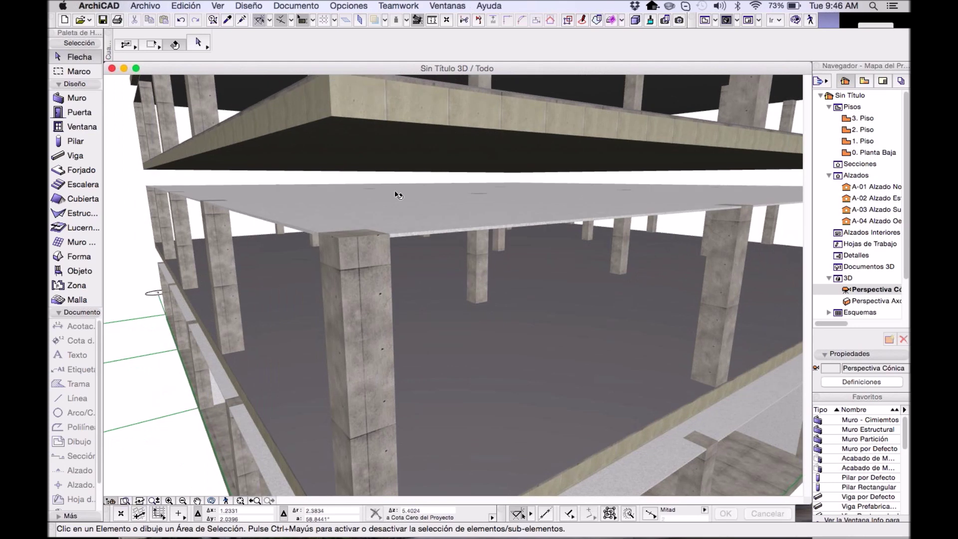
{"action": "middle_click_drag", "start_coordinate": [395, 196], "coordinate": [394, 200]}
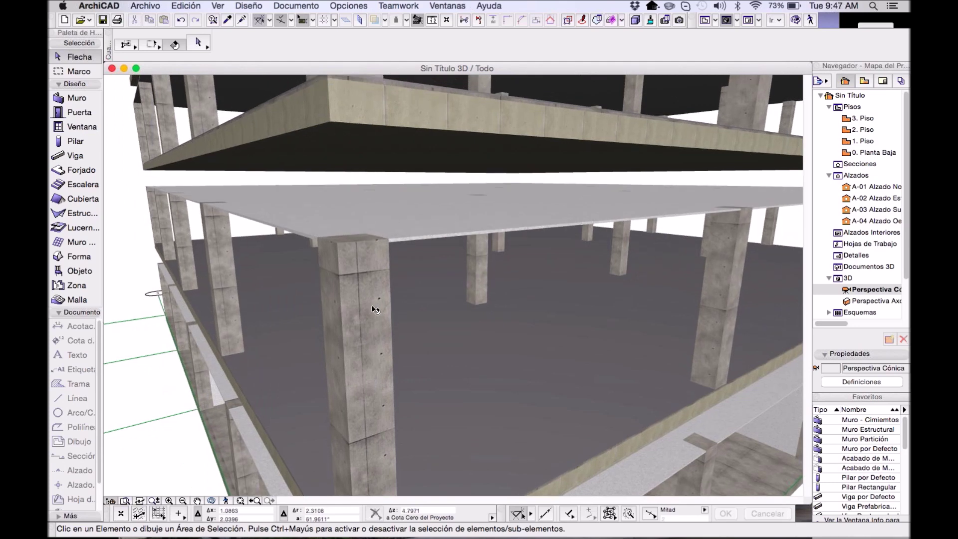
{"action": "middle_click_drag", "start_coordinate": [370, 309], "coordinate": [364, 225]}
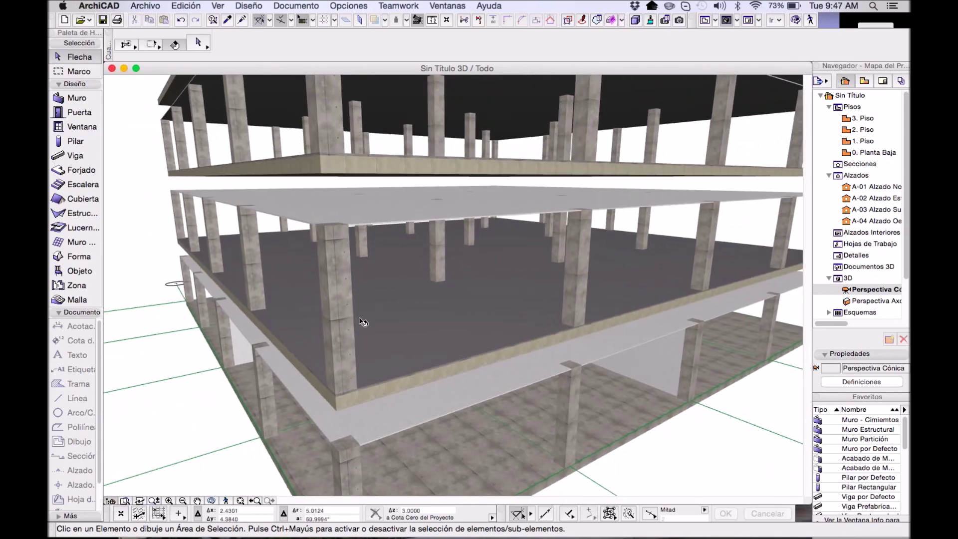
- For the corner column and the slab above it, lower the Cámara de Aire intersection priority to 510, below Concreto 200, and apply
{"action": "mouse_move", "coordinate": [344, 318]}
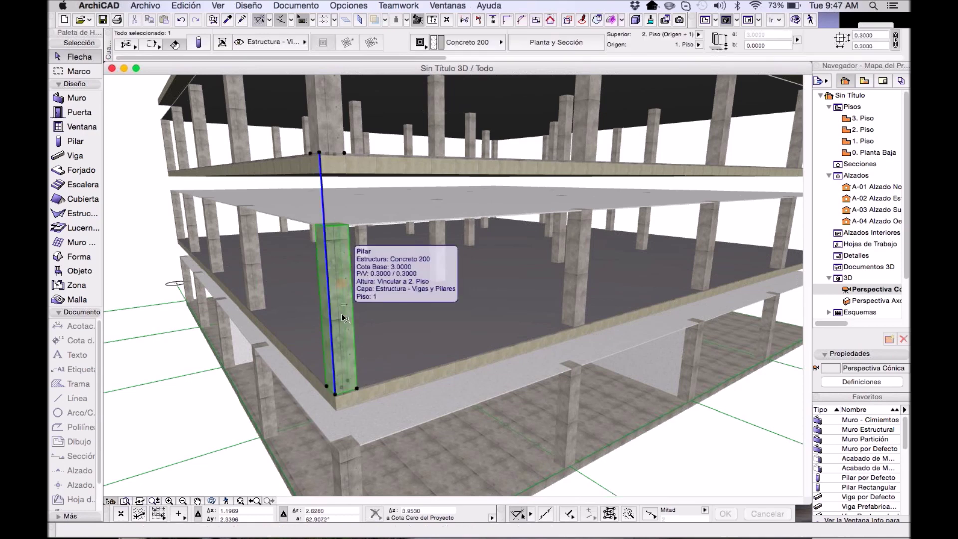
{"action": "left_click", "coordinate": [343, 316]}
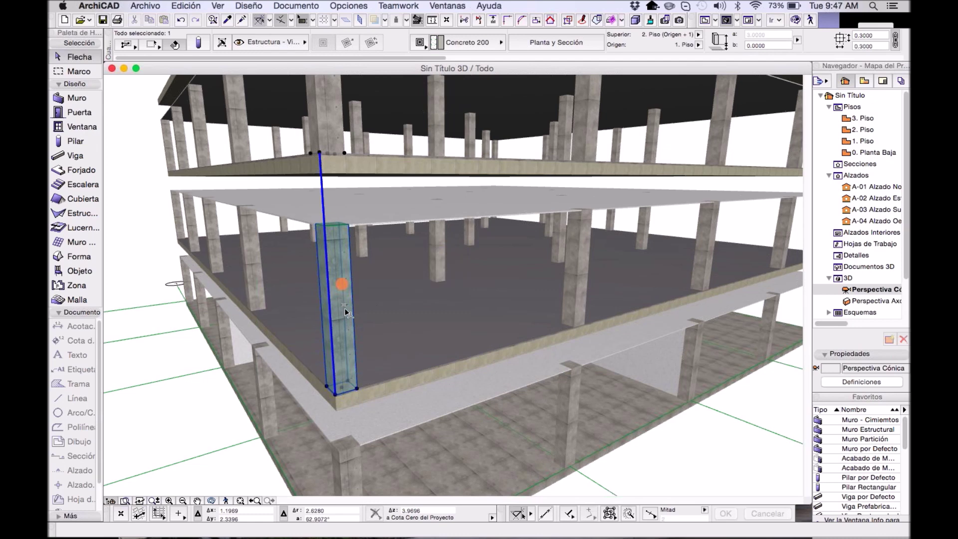
{"action": "left_click", "coordinate": [410, 208], "text": "shift"}
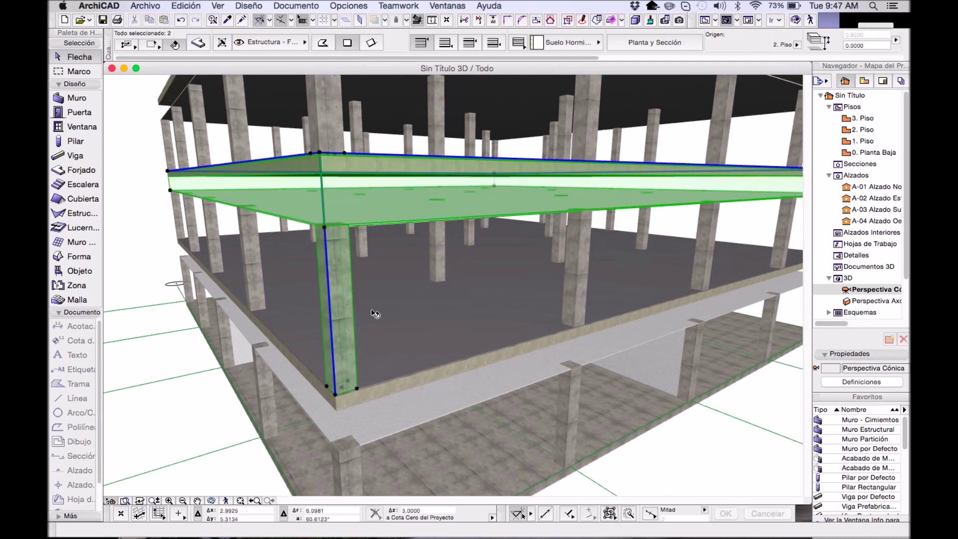
{"action": "left_click", "coordinate": [348, 5]}
{"action": "mouse_move", "coordinate": [414, 20]}
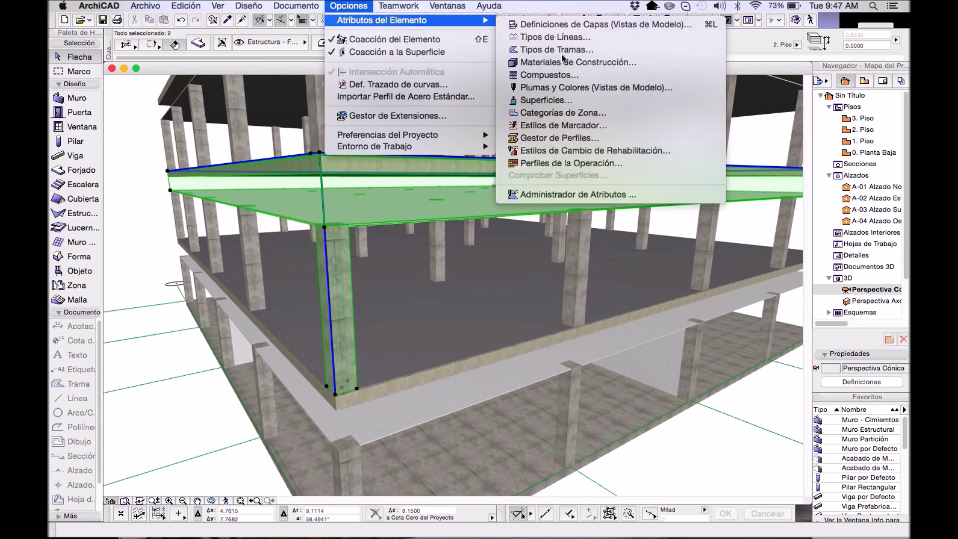
{"action": "left_click", "coordinate": [567, 57]}
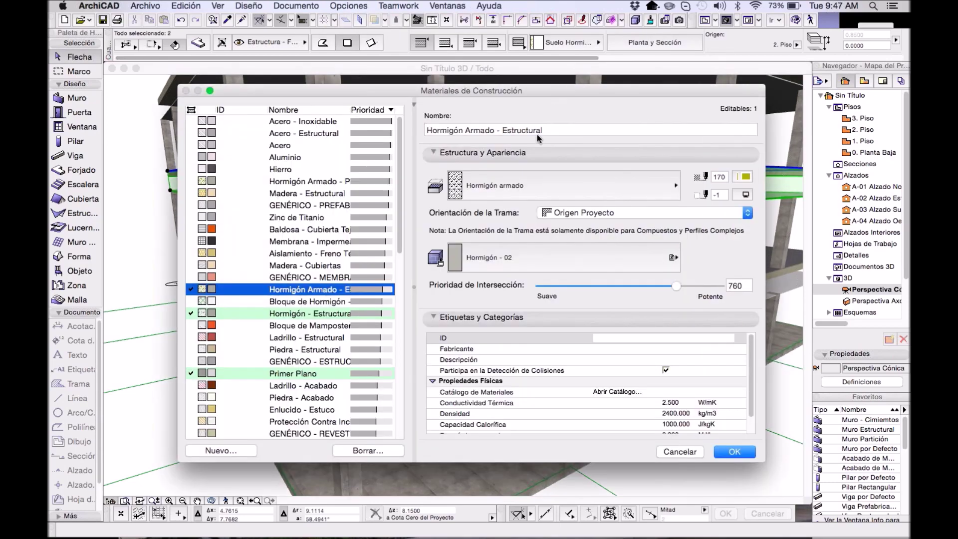
{"action": "scroll", "coordinate": [389, 325], "scroll_direction": "down", "scroll_amount": 8}
{"action": "scroll", "coordinate": [380, 319], "scroll_direction": "up", "scroll_amount": 3}
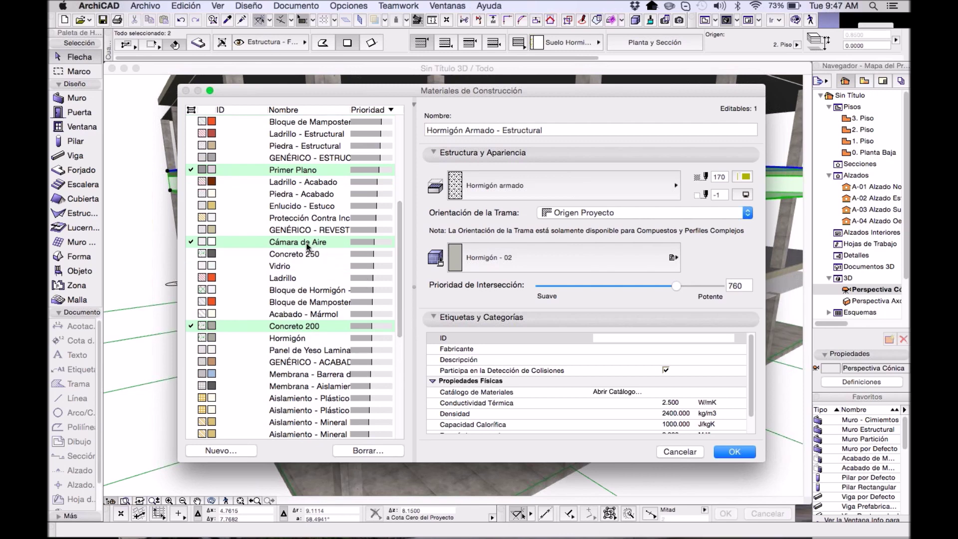
{"action": "left_click", "coordinate": [191, 242]}
{"action": "left_click_drag", "start_coordinate": [190, 243], "coordinate": [196, 332]}
{"action": "left_click_drag", "start_coordinate": [402, 315], "coordinate": [406, 418]}
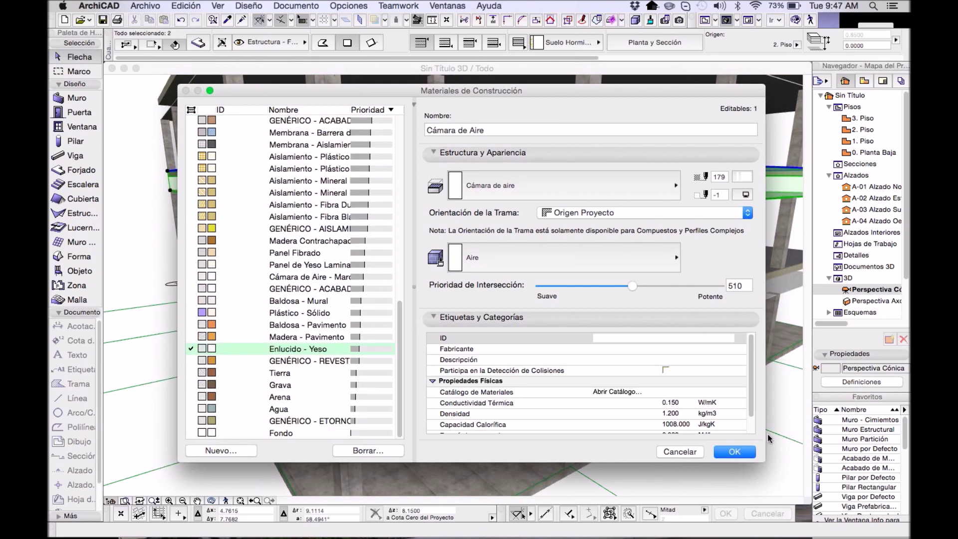
{"action": "left_click", "coordinate": [735, 451]}
{"action": "key", "text": "Escape"}
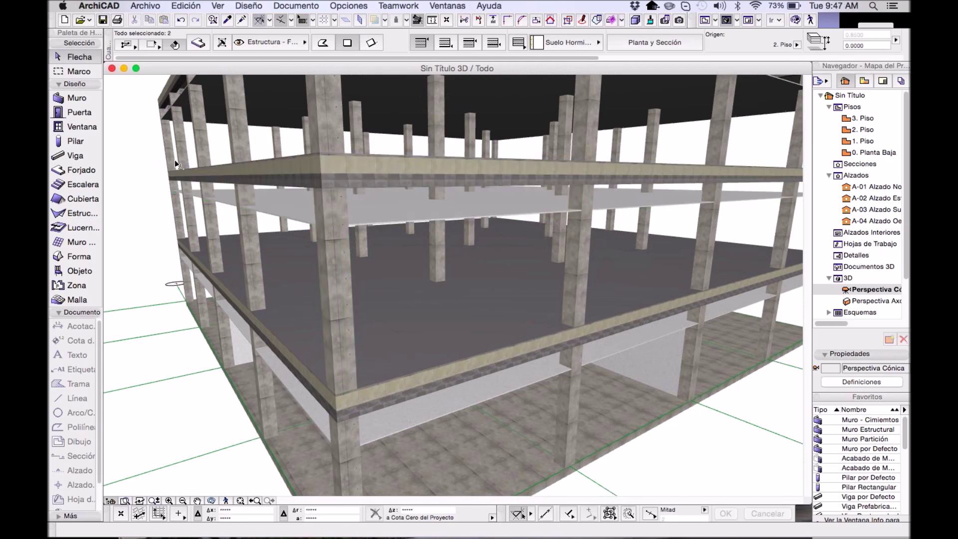
- Inspect up close how the columns and beams pass through the slabs' air chamber and plaster layer
{"action": "scroll", "coordinate": [375, 213], "scroll_direction": "up", "scroll_amount": 5}
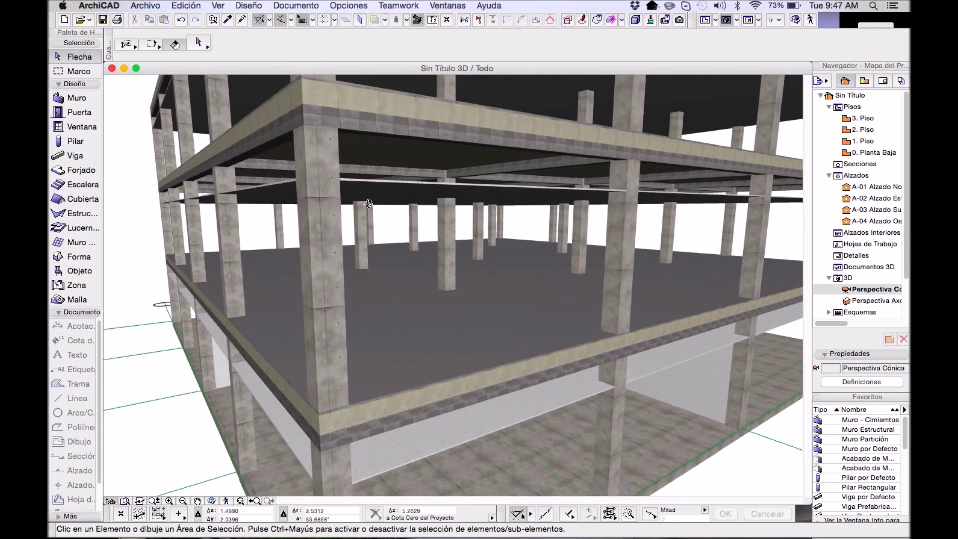
{"action": "scroll", "coordinate": [374, 187], "scroll_direction": "up", "scroll_amount": 5}
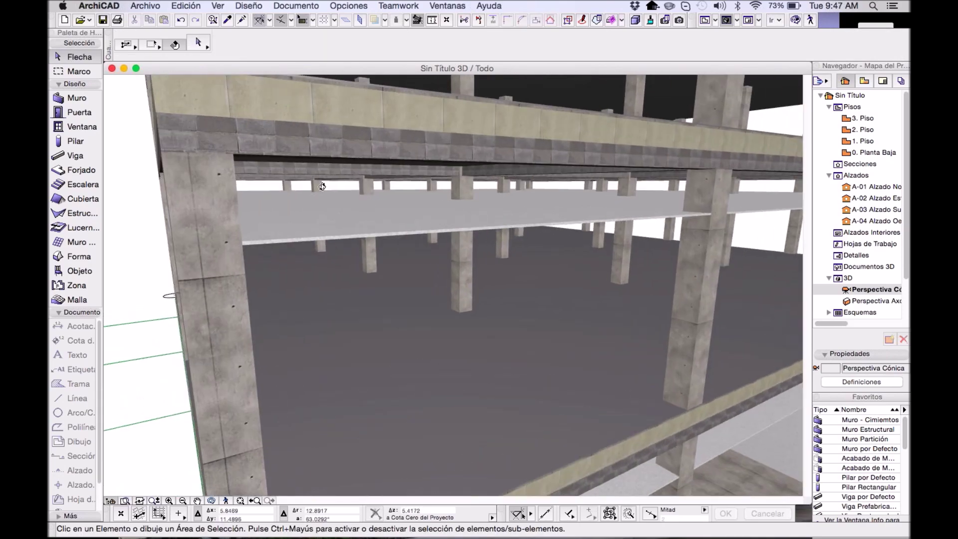
{"action": "scroll", "coordinate": [417, 200], "scroll_direction": "up", "scroll_amount": 5}
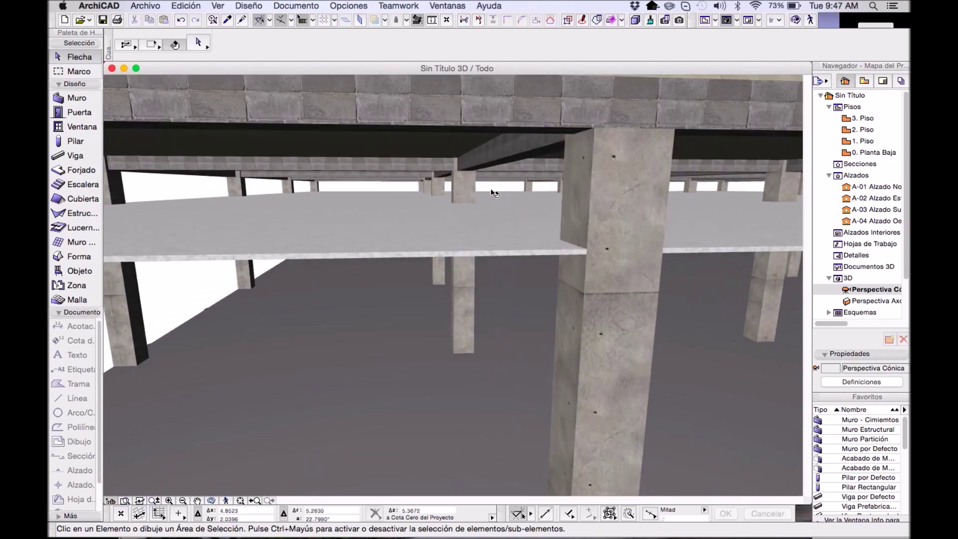
{"action": "scroll", "coordinate": [564, 197], "scroll_direction": "down", "scroll_amount": 3}
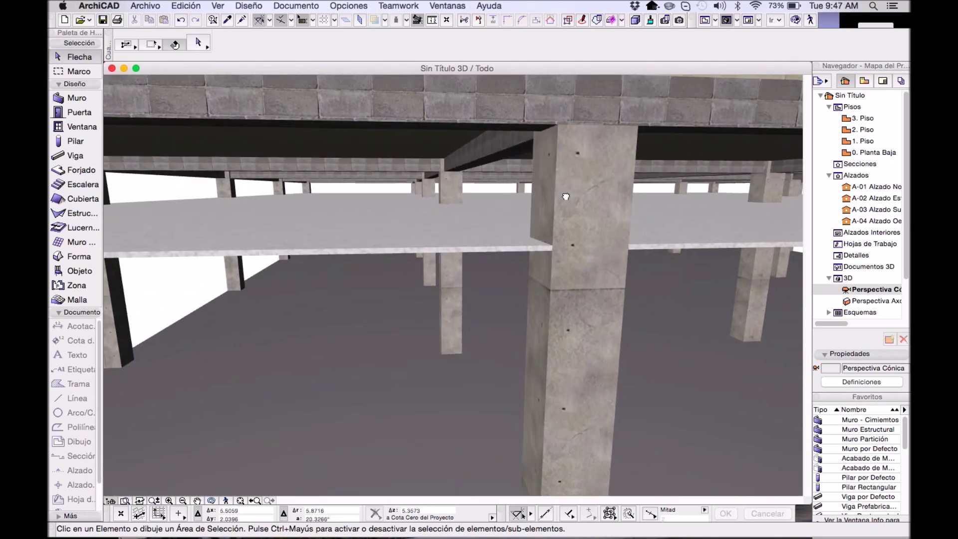
{"action": "scroll", "coordinate": [452, 174], "scroll_direction": "down", "scroll_amount": 5}
{"action": "scroll", "coordinate": [453, 254], "scroll_direction": "up", "scroll_amount": 4}
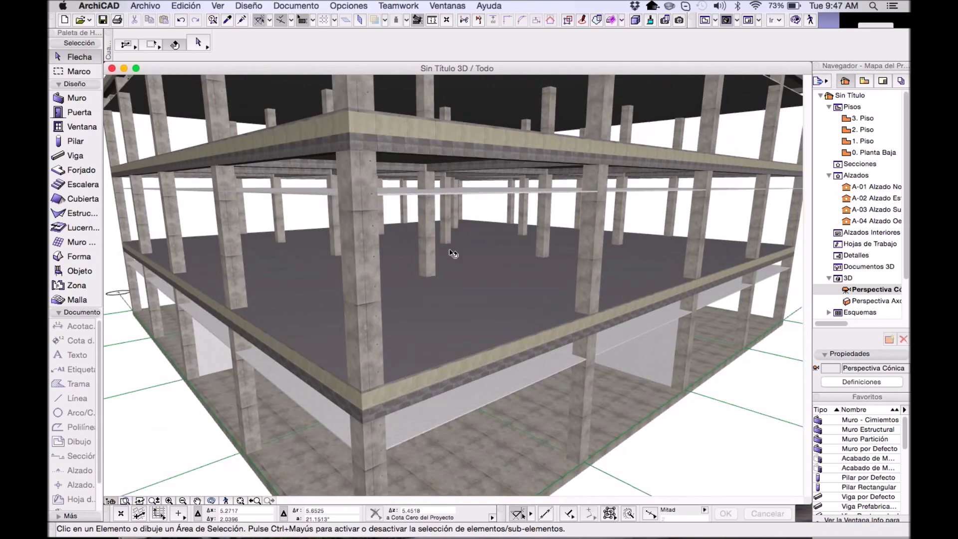
{"action": "middle_click_drag", "start_coordinate": [453, 254], "coordinate": [413, 253]}
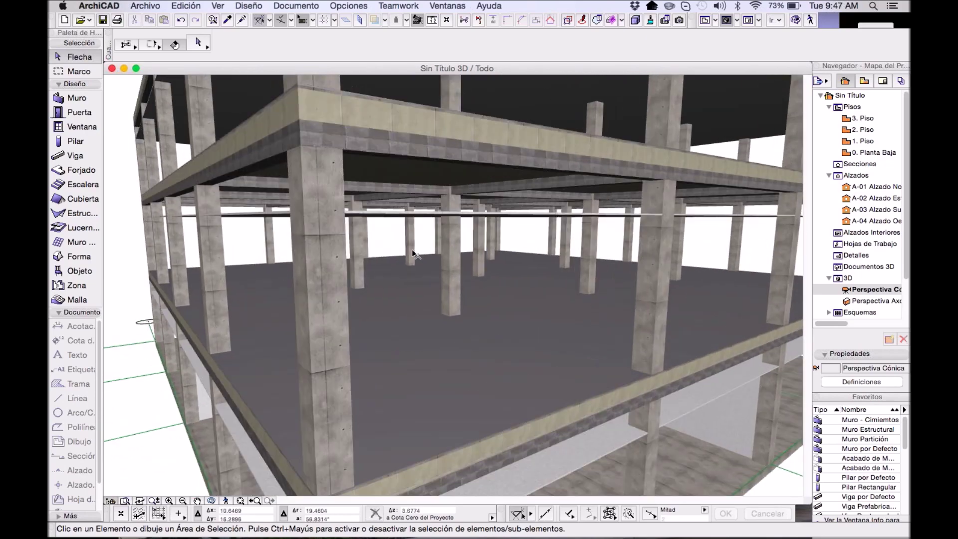
- Select all columns and give them a veneer 0.1000 thick, changing the veneer type and using Enlucido - Yeso as its building material
{"action": "right_click", "coordinate": [330, 255]}
{"action": "left_click", "coordinate": [313, 218]}
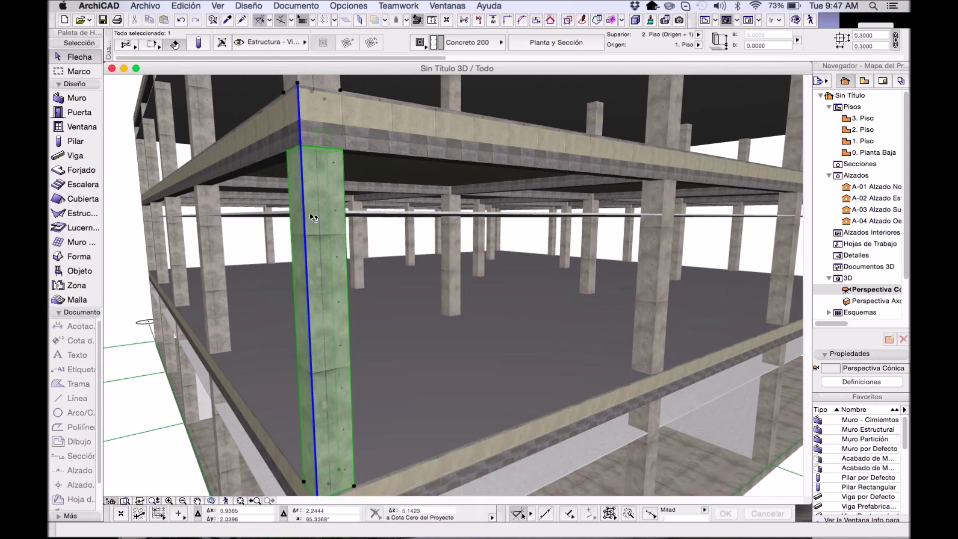
{"action": "double_click", "coordinate": [76, 142]}
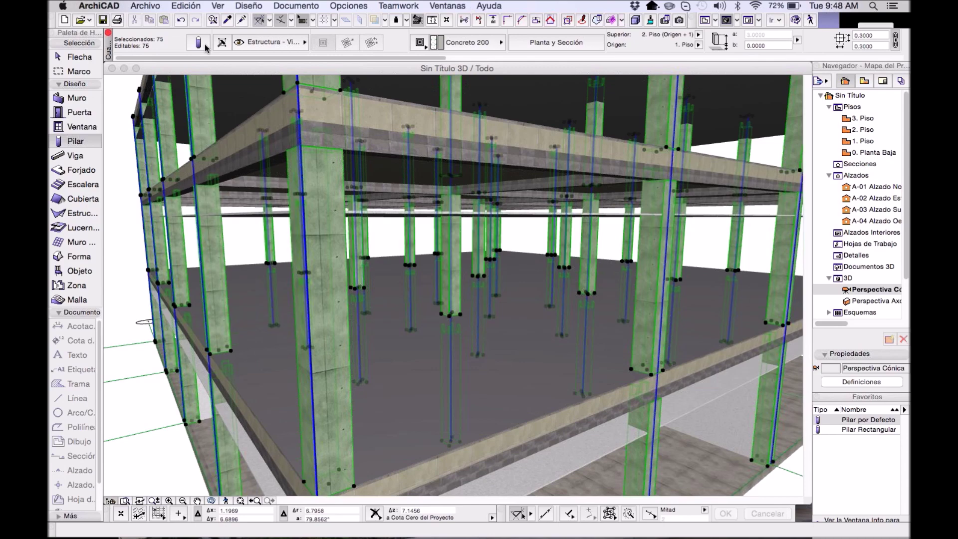
{"action": "left_click", "coordinate": [200, 43]}
{"action": "left_click_drag", "start_coordinate": [560, 85], "coordinate": [414, 79]}
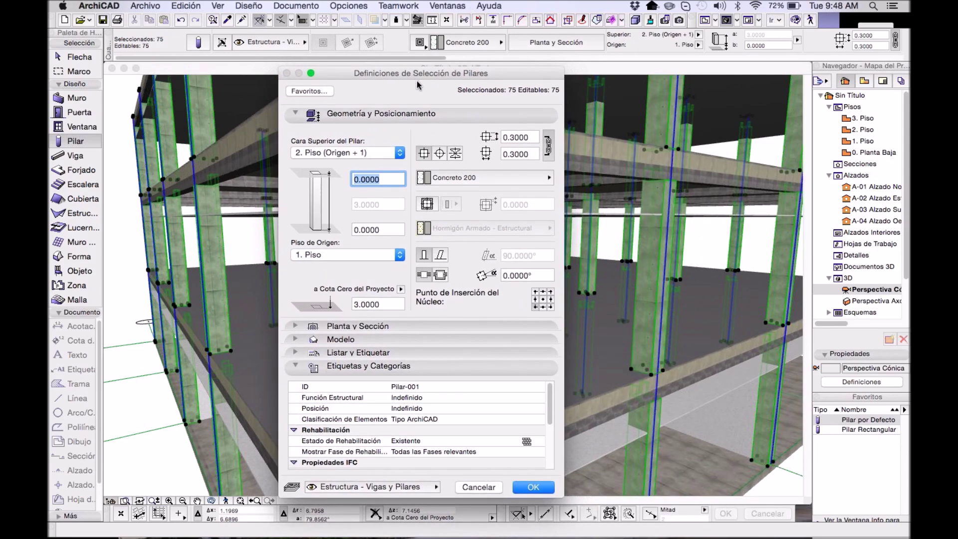
{"action": "left_click", "coordinate": [430, 206]}
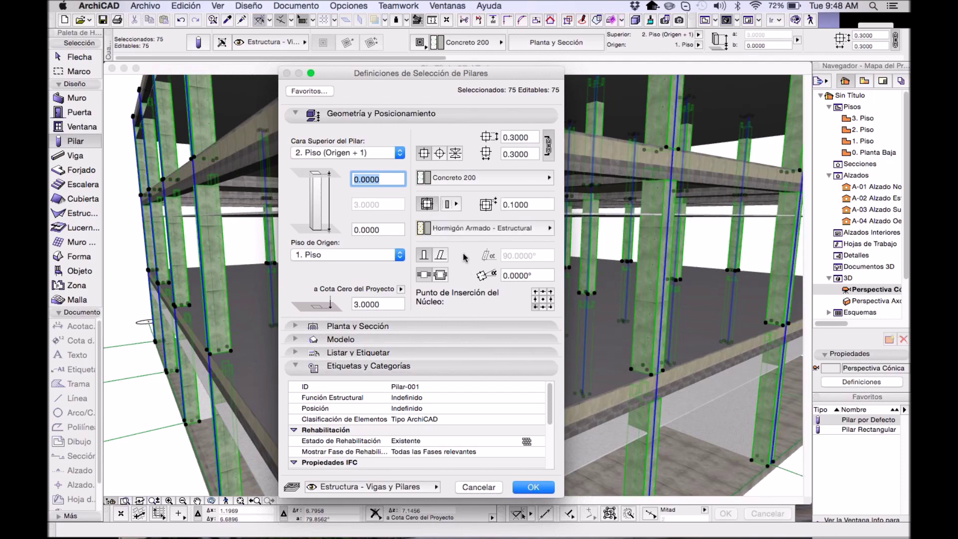
{"action": "left_click", "coordinate": [450, 206]}
{"action": "left_click", "coordinate": [482, 216]}
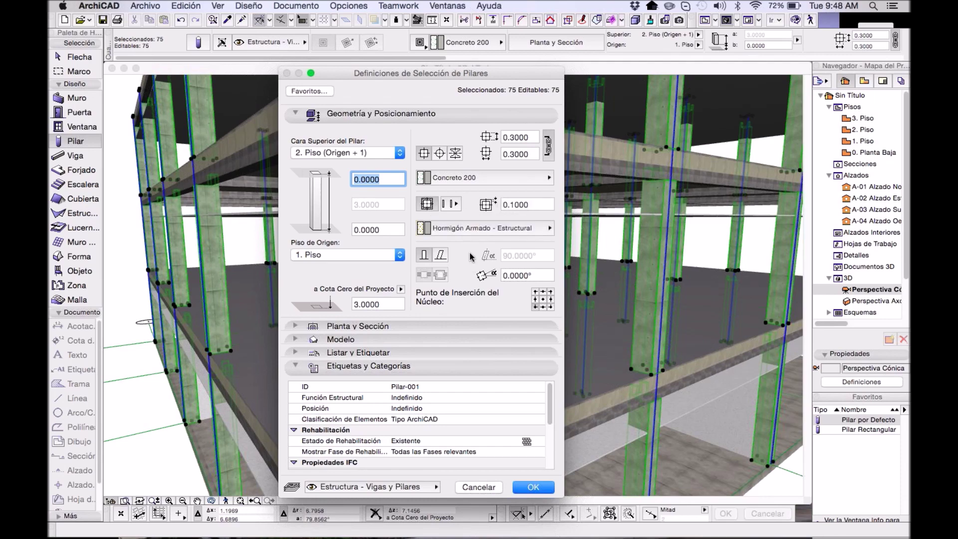
{"action": "left_click", "coordinate": [472, 223]}
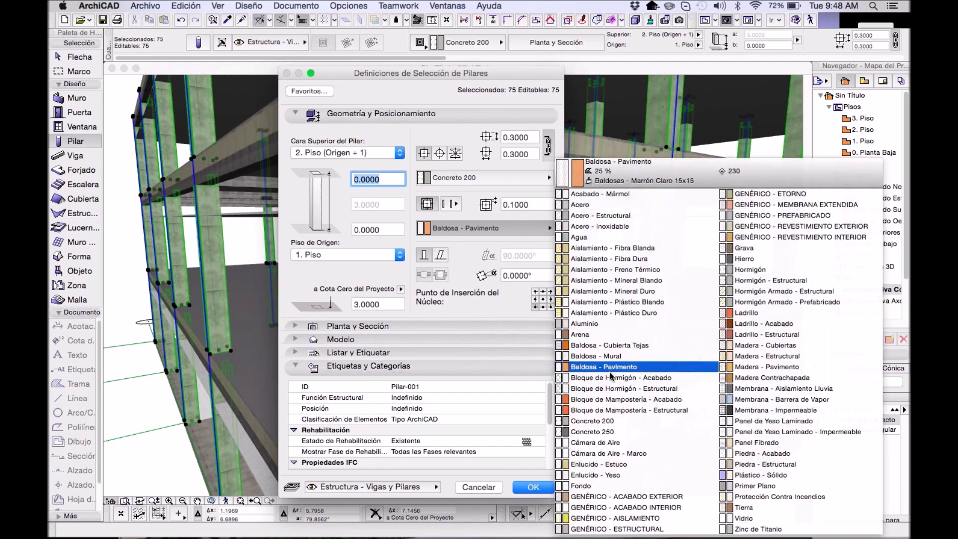
{"action": "left_click", "coordinate": [596, 475]}
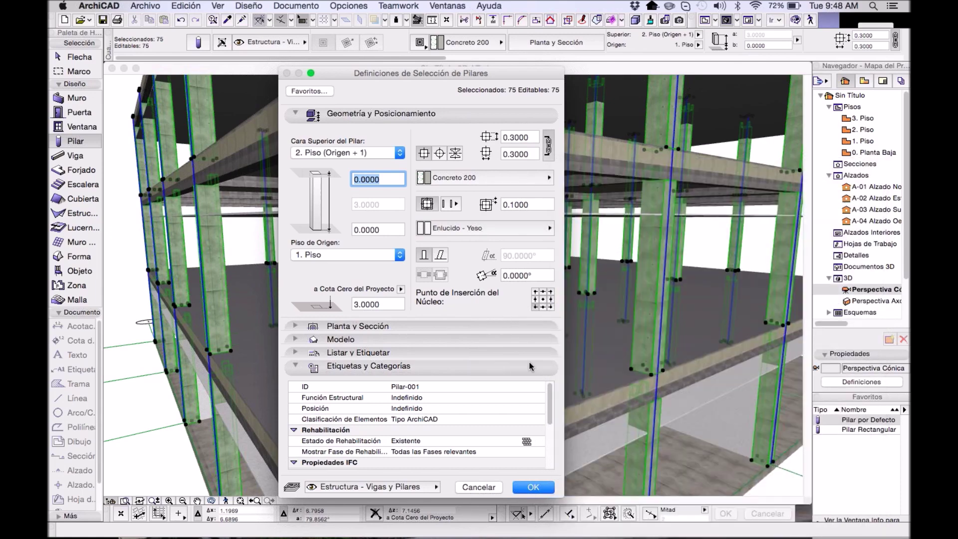
{"action": "left_click", "coordinate": [534, 487]}
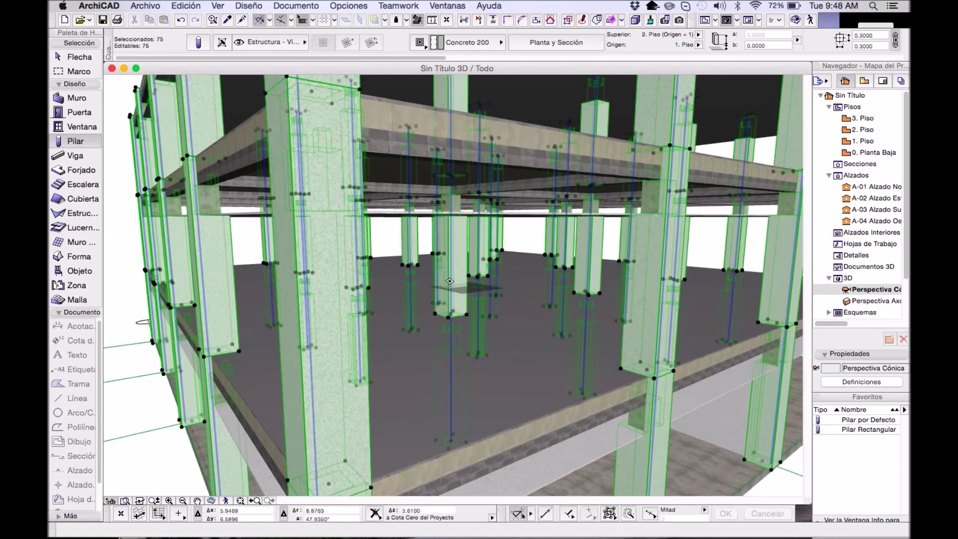
- Enclose the whole column grid on 0. Planta Baja with a marquee and display only that area in 3D
{"action": "middle_click_drag", "start_coordinate": [440, 264], "coordinate": [417, 253], "text": "shift"}
{"action": "scroll", "coordinate": [451, 234], "scroll_direction": "up", "scroll_amount": 5}
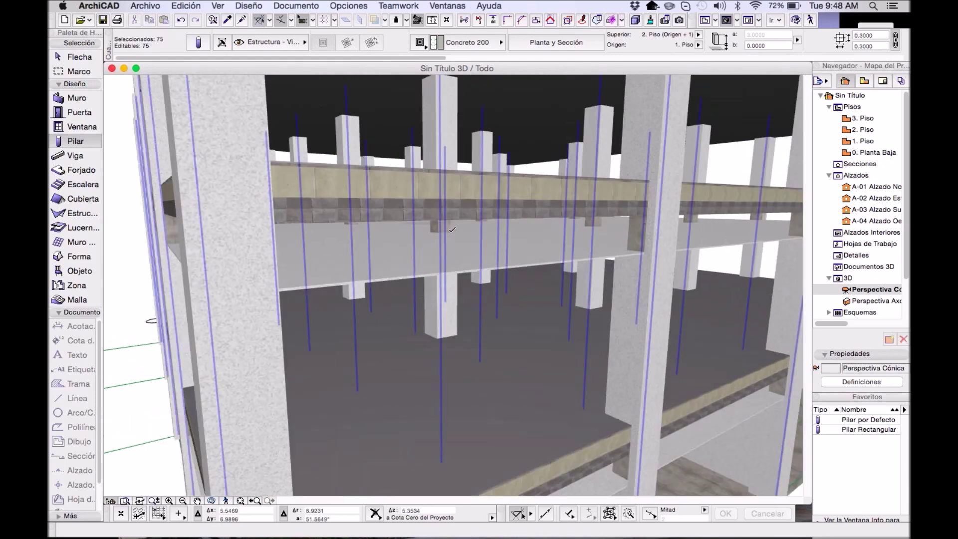
{"action": "key", "text": "Escape"}
{"action": "scroll", "coordinate": [451, 234], "scroll_direction": "up", "scroll_amount": 6}
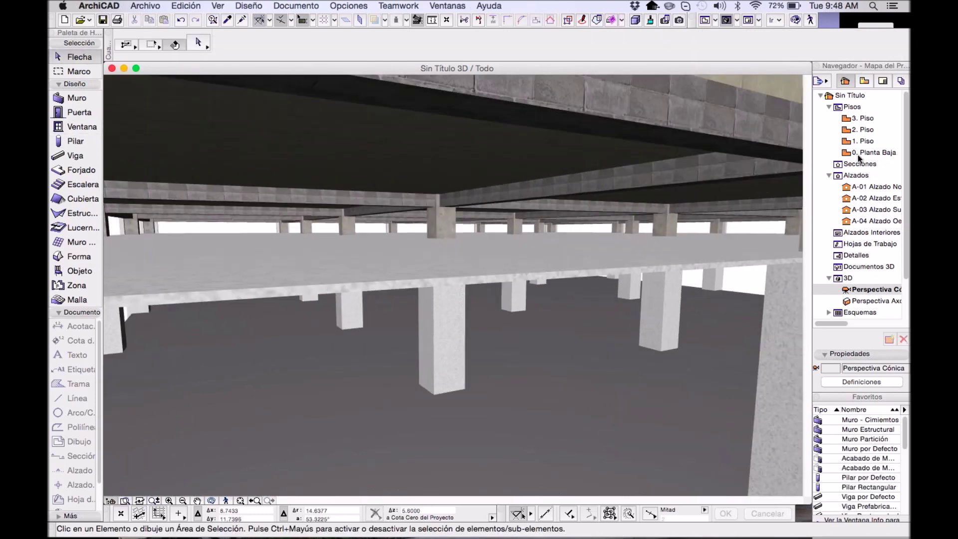
{"action": "double_click", "coordinate": [859, 155]}
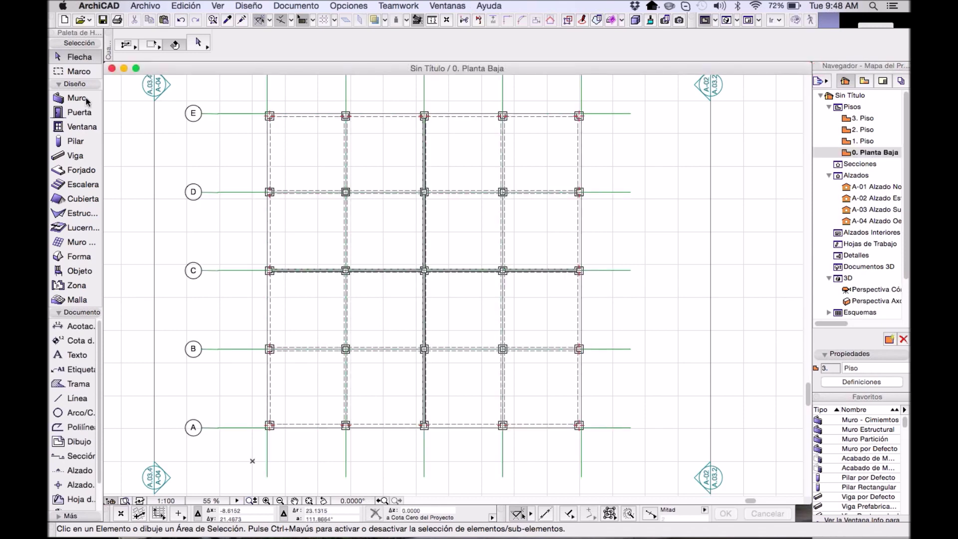
{"action": "left_click", "coordinate": [78, 71]}
{"action": "left_click", "coordinate": [250, 96]}
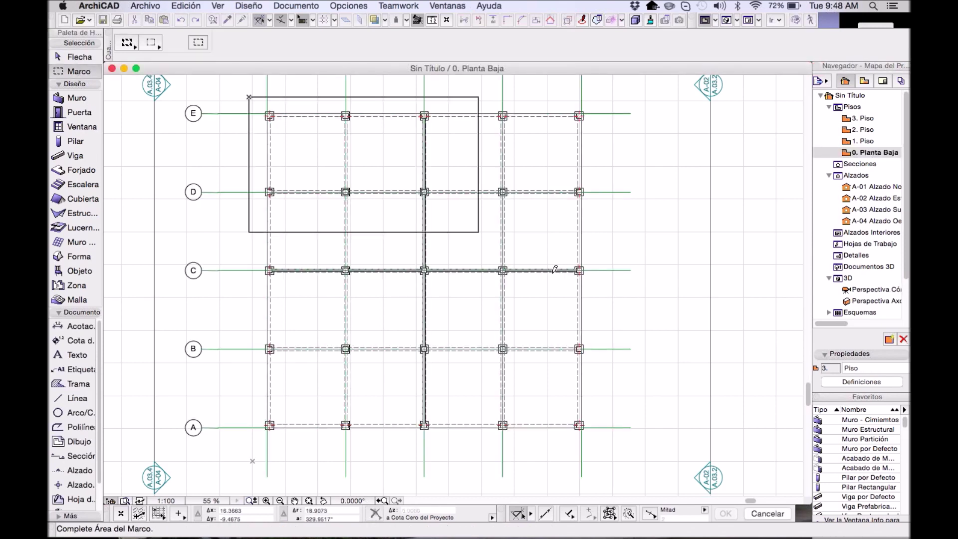
{"action": "key", "text": "Escape"}
{"action": "left_click", "coordinate": [621, 453]}
{"action": "left_click", "coordinate": [329, 172]}
{"action": "key", "text": "F5"}
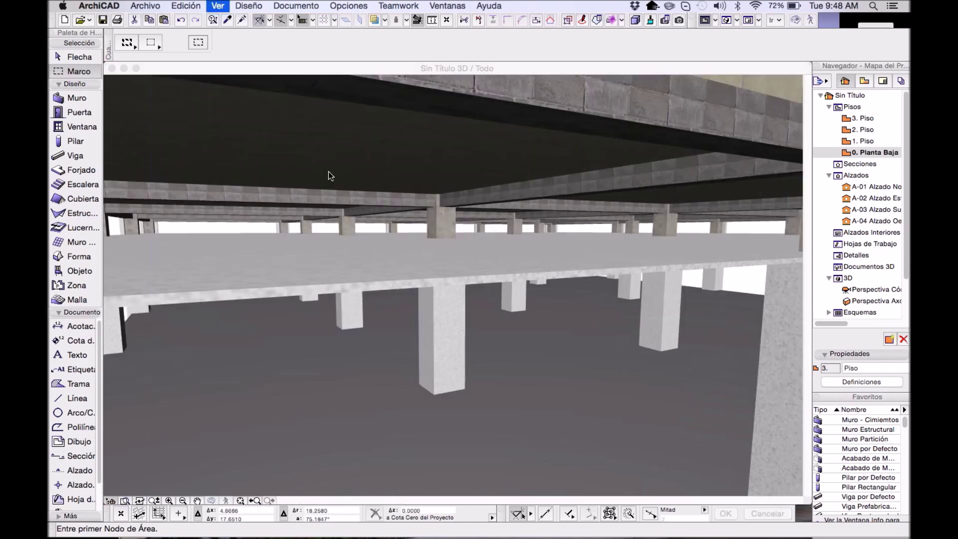
- Examine up close how the columns' plaster veneer and concrete core meet the slab's plaster layer, air chamber and beams
{"action": "middle_click_drag", "start_coordinate": [644, 207], "coordinate": [350, 235], "text": "shift"}
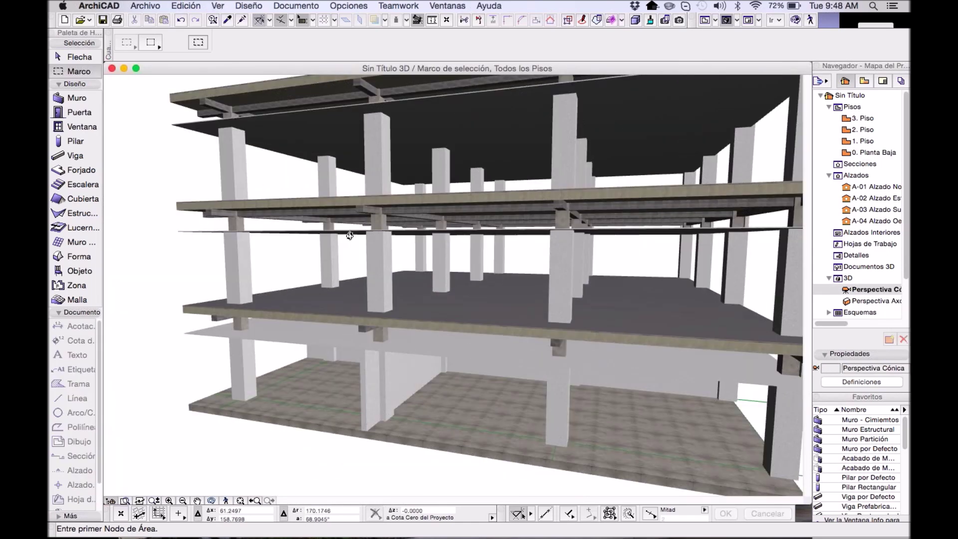
{"action": "scroll", "coordinate": [350, 236], "scroll_direction": "up", "scroll_amount": 10}
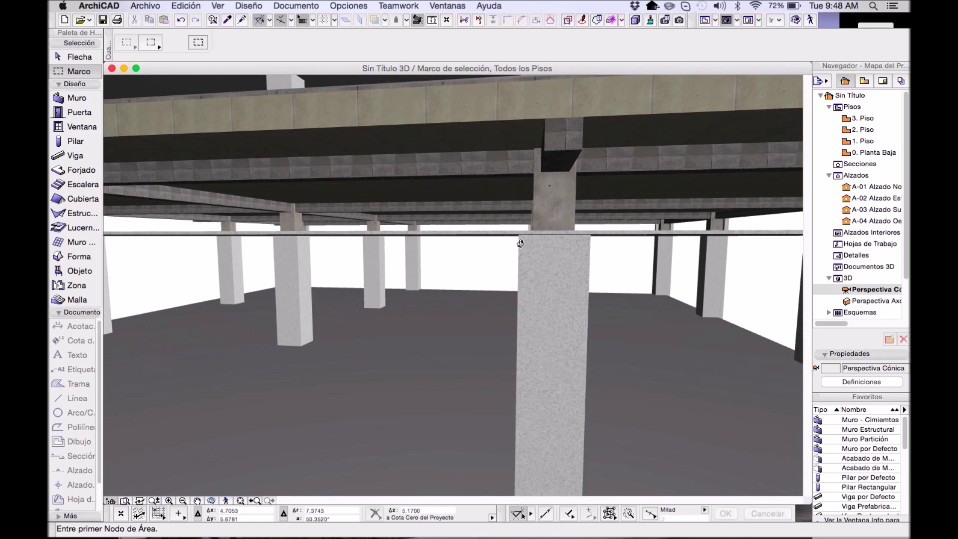
{"action": "middle_click_drag", "start_coordinate": [520, 244], "coordinate": [458, 241], "text": "shift"}
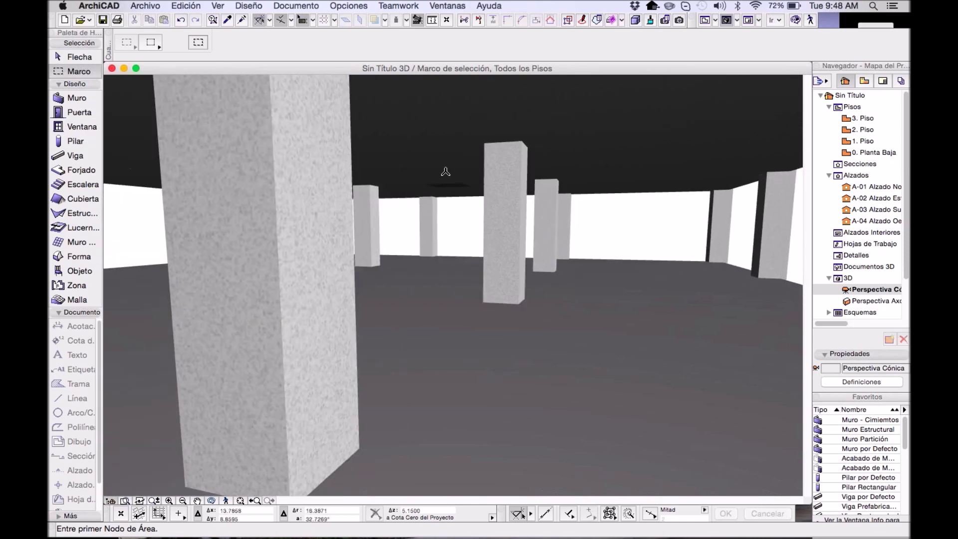
{"action": "middle_click_drag", "start_coordinate": [447, 174], "coordinate": [461, 246], "text": "shift"}
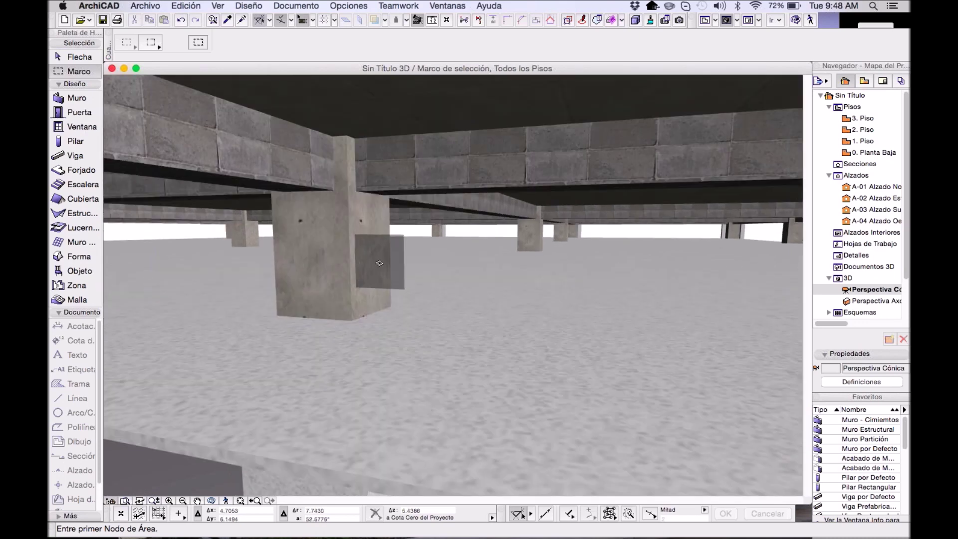
{"action": "middle_click_drag", "start_coordinate": [414, 269], "coordinate": [454, 243], "text": "shift"}
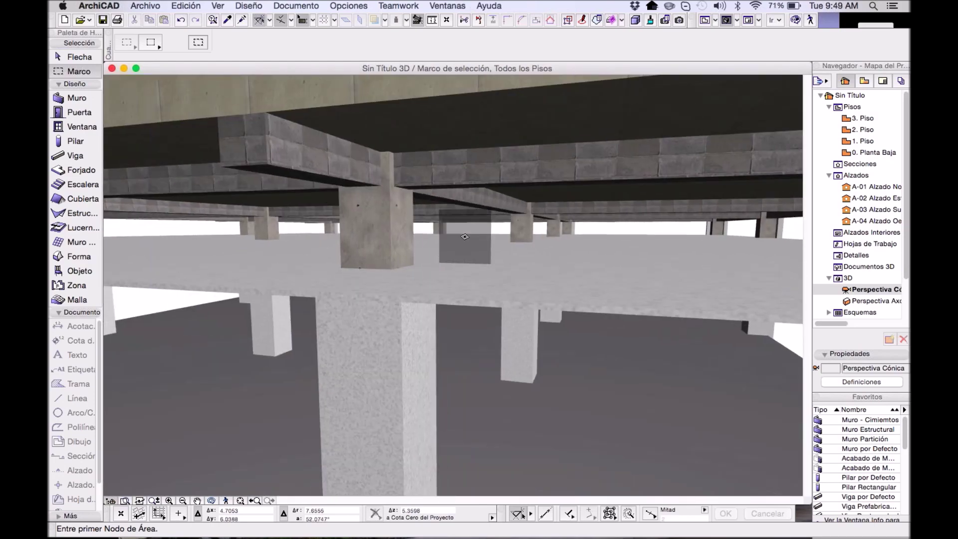
{"action": "middle_click_drag", "start_coordinate": [454, 242], "coordinate": [510, 334], "text": "shift"}
{"action": "scroll", "coordinate": [479, 274], "scroll_direction": "up", "scroll_amount": 5}
{"action": "middle_click_drag", "start_coordinate": [479, 273], "coordinate": [599, 257]}
{"action": "scroll", "coordinate": [466, 257], "scroll_direction": "down", "scroll_amount": 5}
{"action": "middle_click_drag", "start_coordinate": [499, 324], "coordinate": [461, 216]}
{"action": "scroll", "coordinate": [462, 215], "scroll_direction": "up", "scroll_amount": 10}
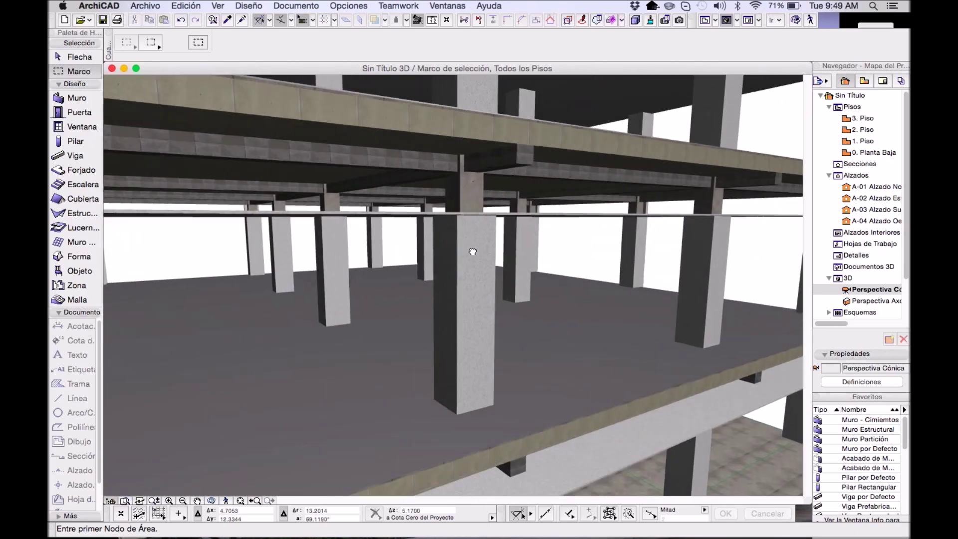
{"action": "scroll", "coordinate": [479, 248], "scroll_direction": "up", "scroll_amount": 3}
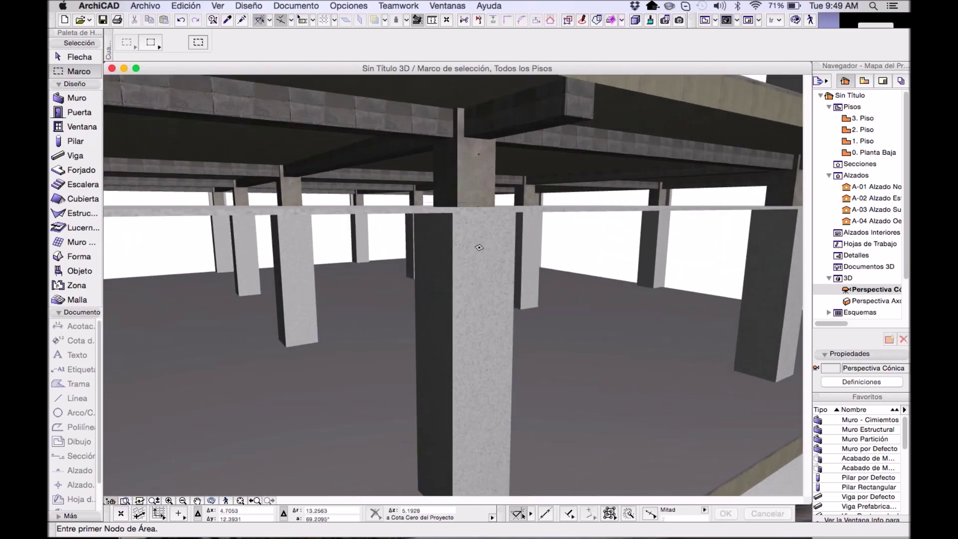
{"action": "scroll", "coordinate": [516, 183], "scroll_direction": "down", "scroll_amount": 10}
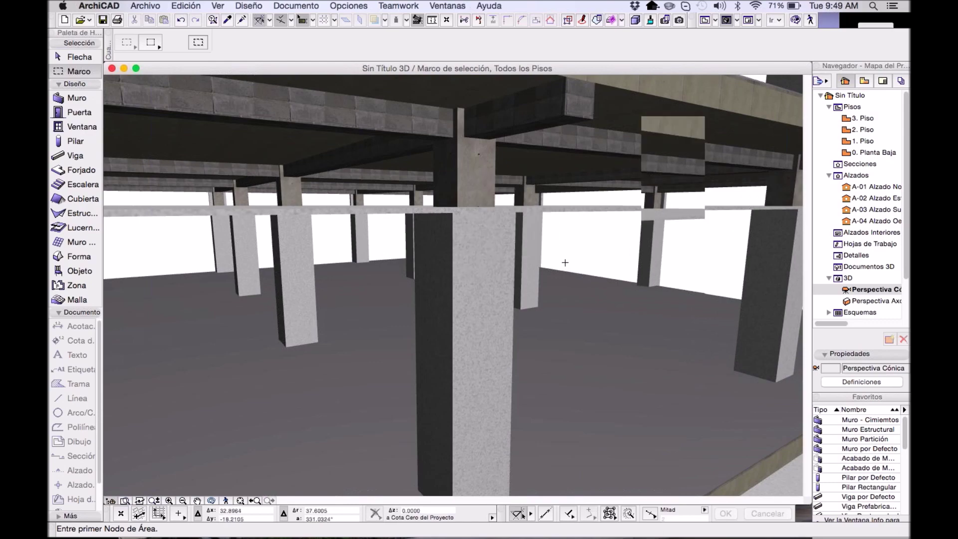
- Survey the cut structure from outside and compare the junctions of veneered columns, beams and plaster ceilings across the floors
{"action": "middle_click_drag", "start_coordinate": [459, 199], "coordinate": [594, 261], "text": "shift"}
{"action": "scroll", "coordinate": [553, 241], "scroll_direction": "down", "scroll_amount": 3}
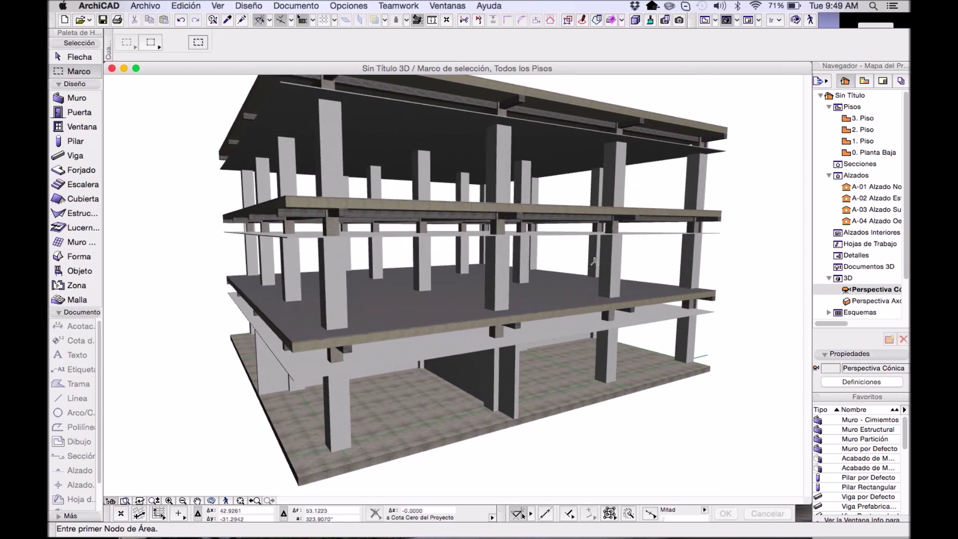
{"action": "scroll", "coordinate": [412, 240], "scroll_direction": "up", "scroll_amount": 5}
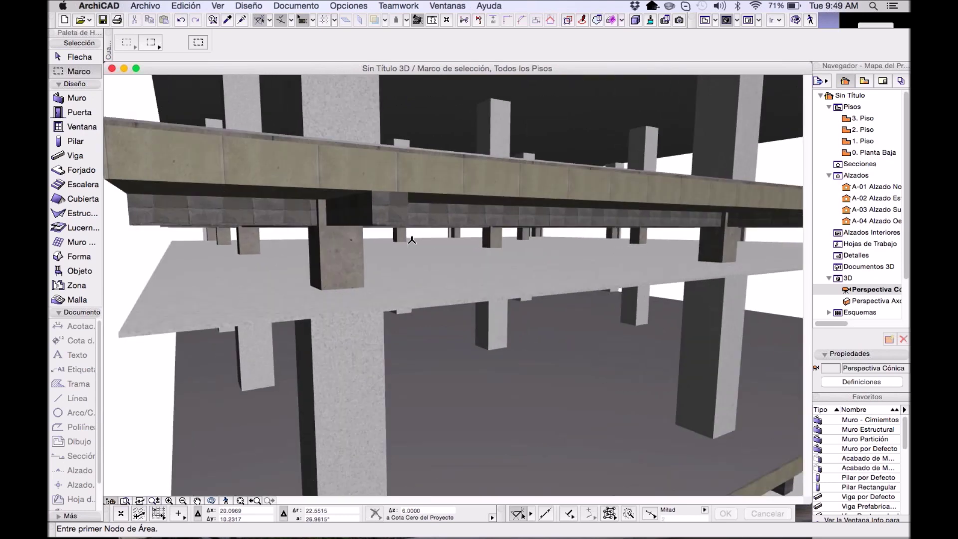
{"action": "middle_click_drag", "start_coordinate": [412, 240], "coordinate": [512, 229], "text": "shift"}
{"action": "scroll", "coordinate": [421, 214], "scroll_direction": "down", "scroll_amount": 5}
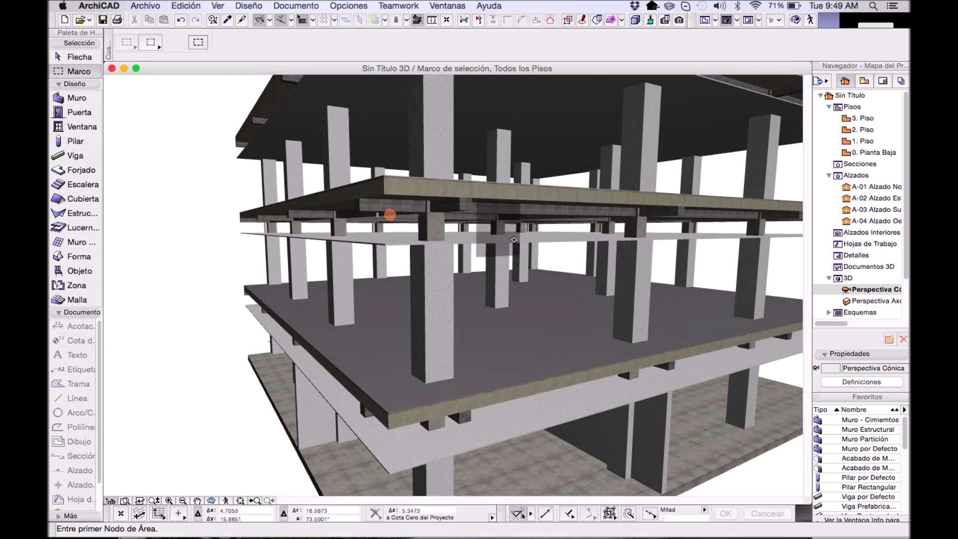
{"action": "middle_click_drag", "start_coordinate": [421, 214], "coordinate": [529, 289]}
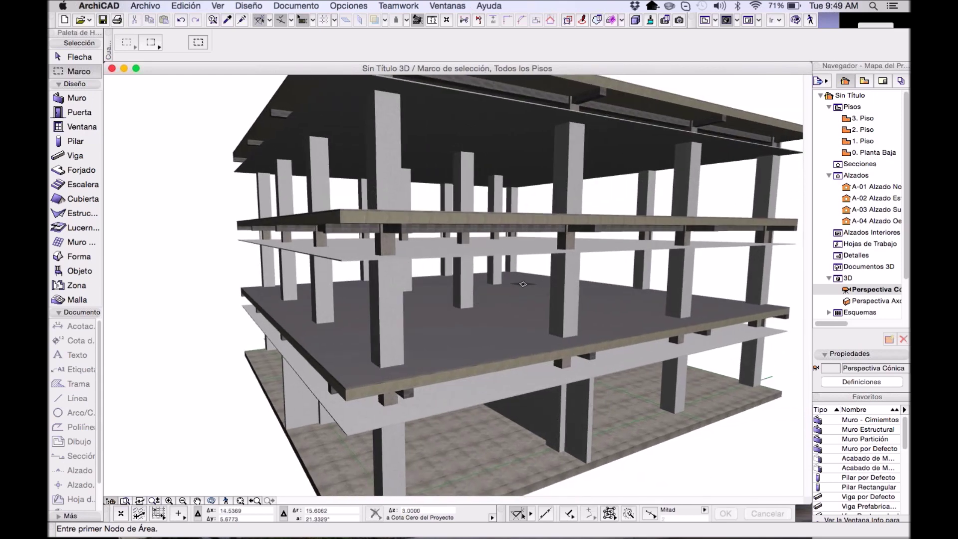
{"action": "middle_click_drag", "start_coordinate": [493, 264], "coordinate": [449, 248], "text": "shift"}
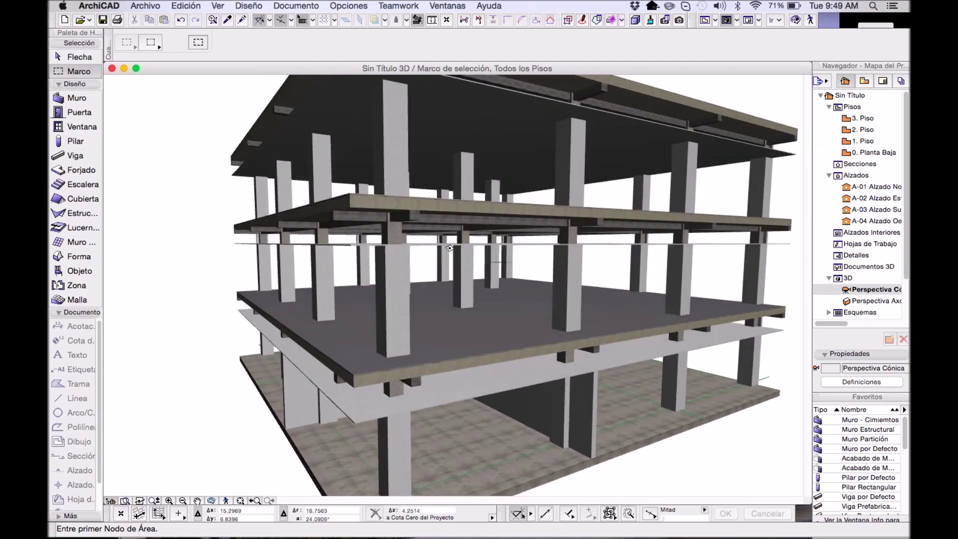
{"action": "scroll", "coordinate": [443, 246], "scroll_direction": "up", "scroll_amount": 8}
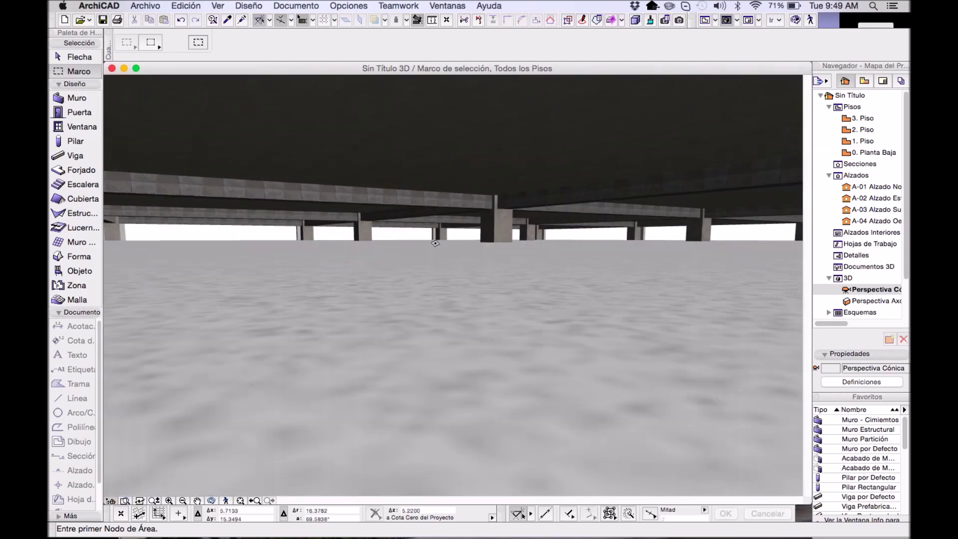
{"action": "scroll", "coordinate": [363, 263], "scroll_direction": "down", "scroll_amount": 3}
{"action": "scroll", "coordinate": [363, 263], "scroll_direction": "down", "scroll_amount": 8}
{"action": "middle_click_drag", "start_coordinate": [434, 300], "coordinate": [430, 308], "text": "shift"}
{"action": "scroll", "coordinate": [440, 278], "scroll_direction": "up", "scroll_amount": 2}
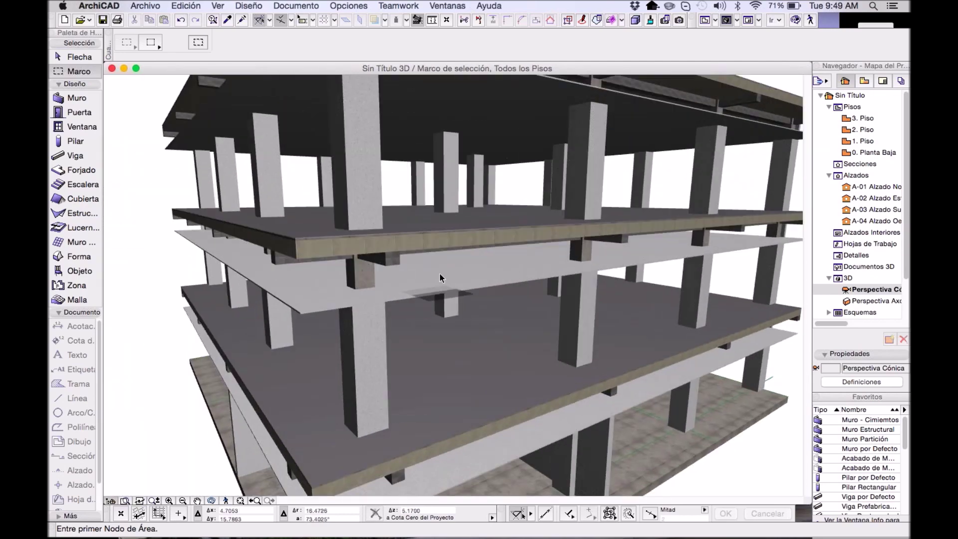
{"action": "left_click", "coordinate": [449, 270]}
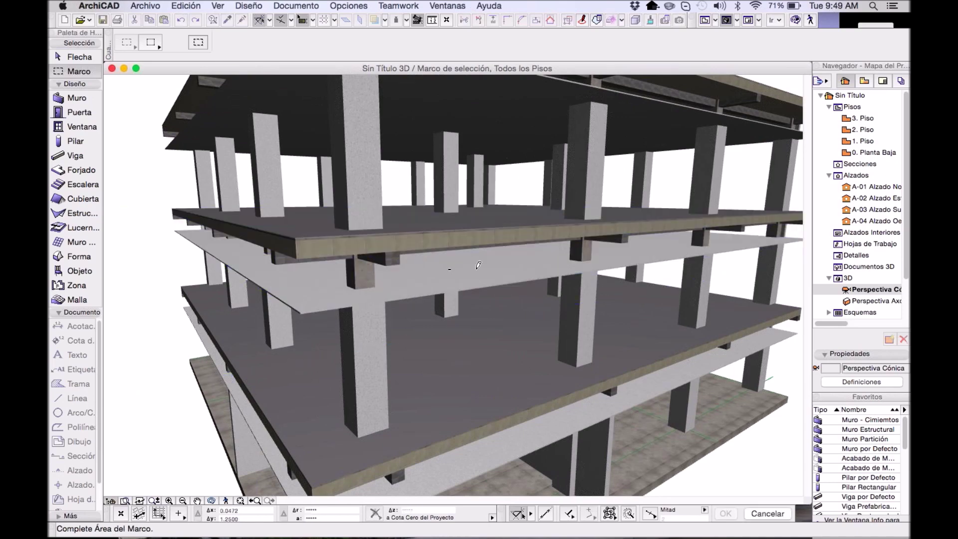
{"action": "key", "text": "Escape"}
{"action": "key", "text": "Escape"}
{"action": "left_click", "coordinate": [463, 266]}
{"action": "key", "text": "Escape"}
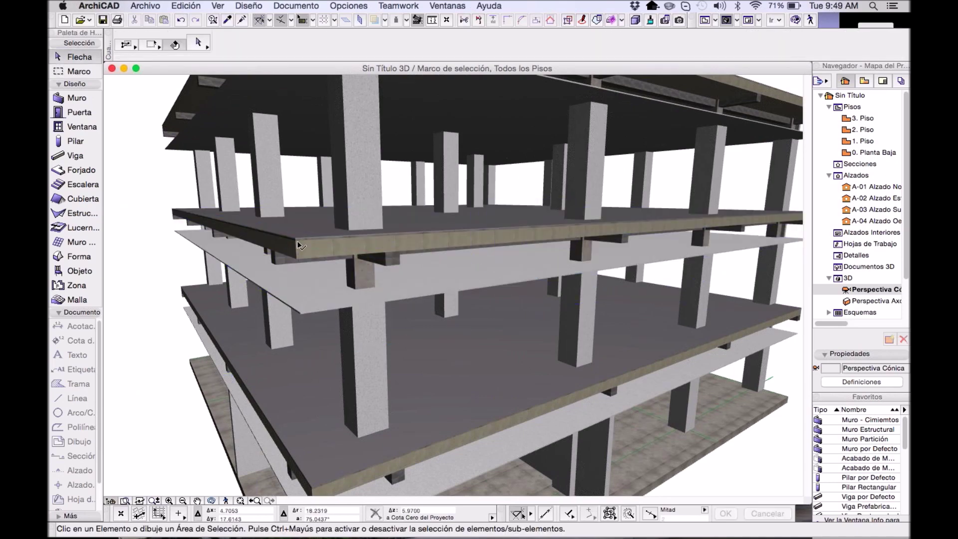
{"action": "left_click", "coordinate": [299, 245]}
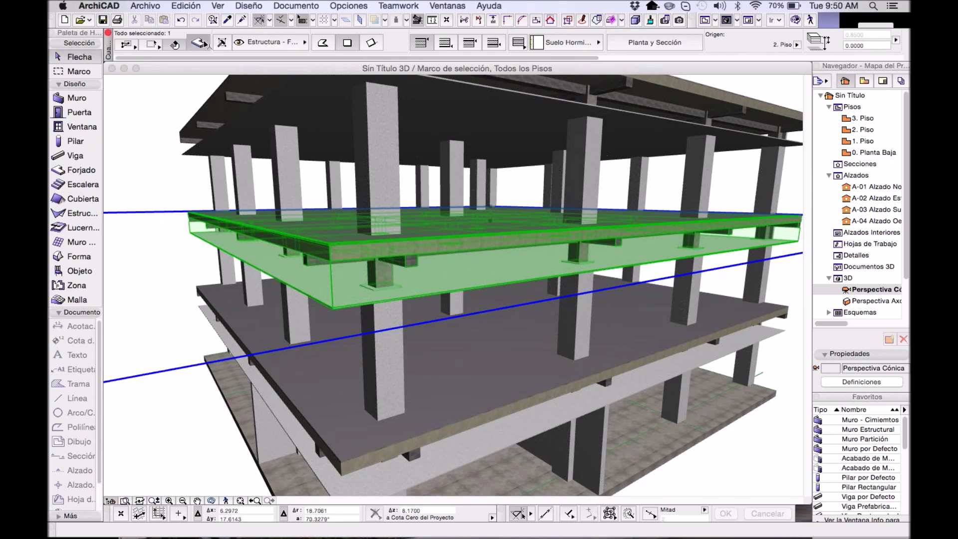
{"action": "left_click", "coordinate": [199, 43]}
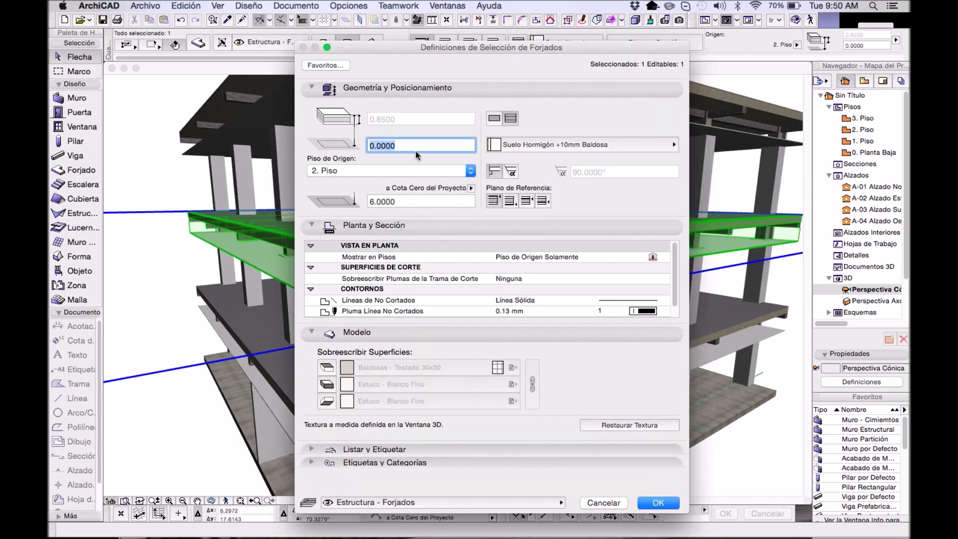
{"action": "left_click", "coordinate": [326, 368]}
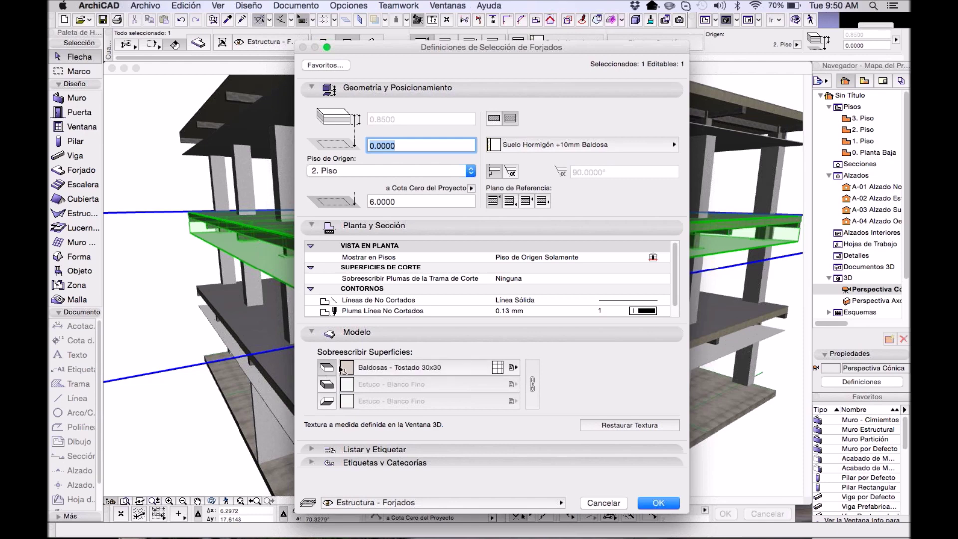
{"action": "left_click", "coordinate": [393, 369]}
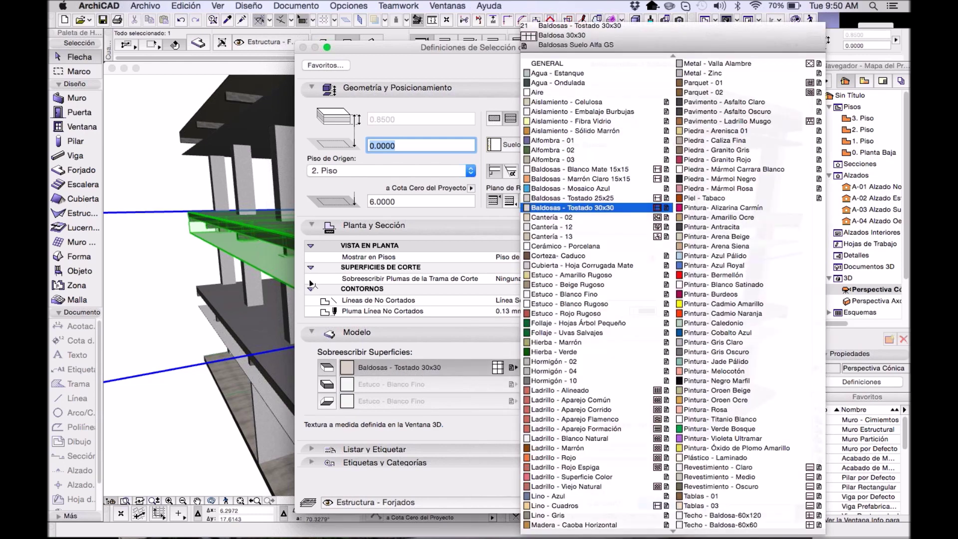
{"action": "key", "text": "Escape"}
{"action": "key", "text": "Escape"}
{"action": "key", "text": "Escape"}
- Select all the slabs and override their top surface with Madera - Caoba Horizontal
{"action": "left_click", "coordinate": [85, 171]}
{"action": "key", "text": "super+a"}
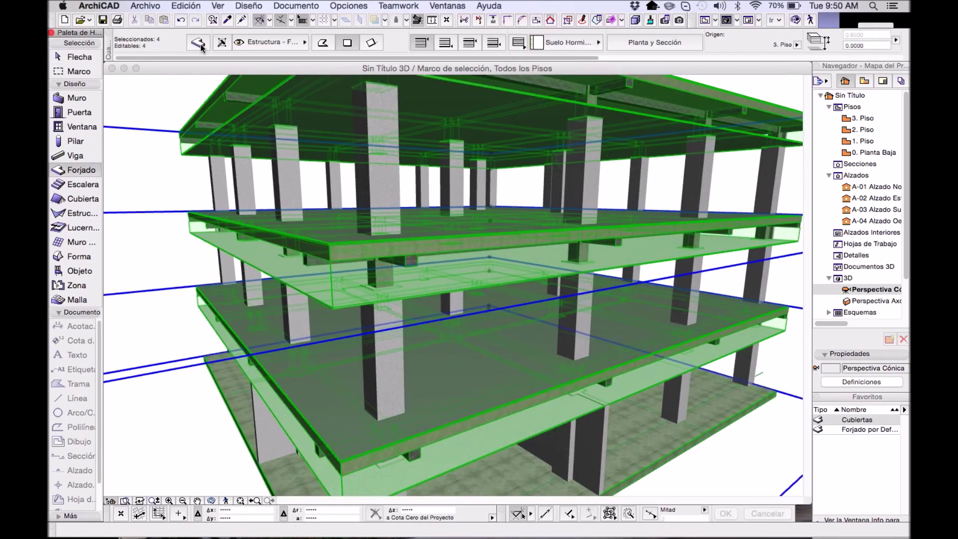
{"action": "left_click", "coordinate": [199, 44]}
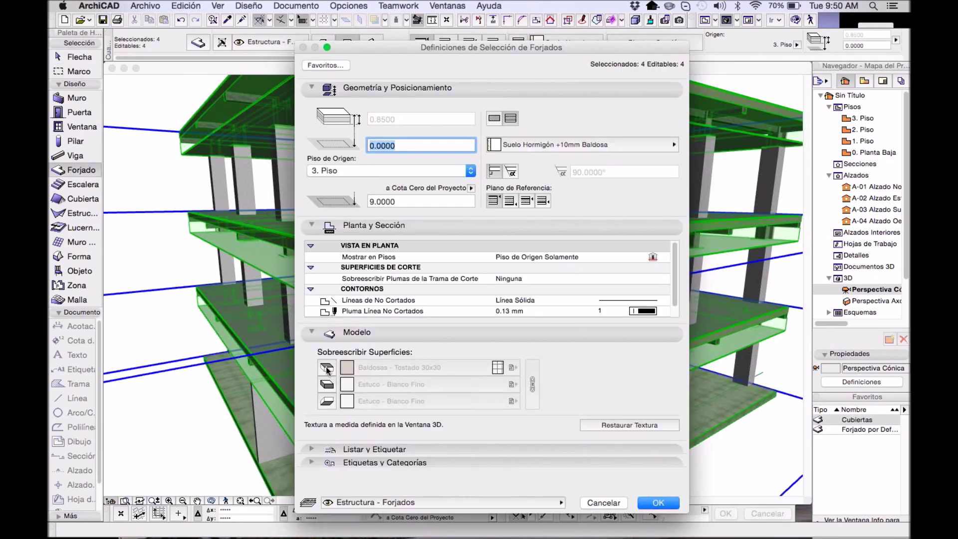
{"action": "left_click", "coordinate": [328, 367]}
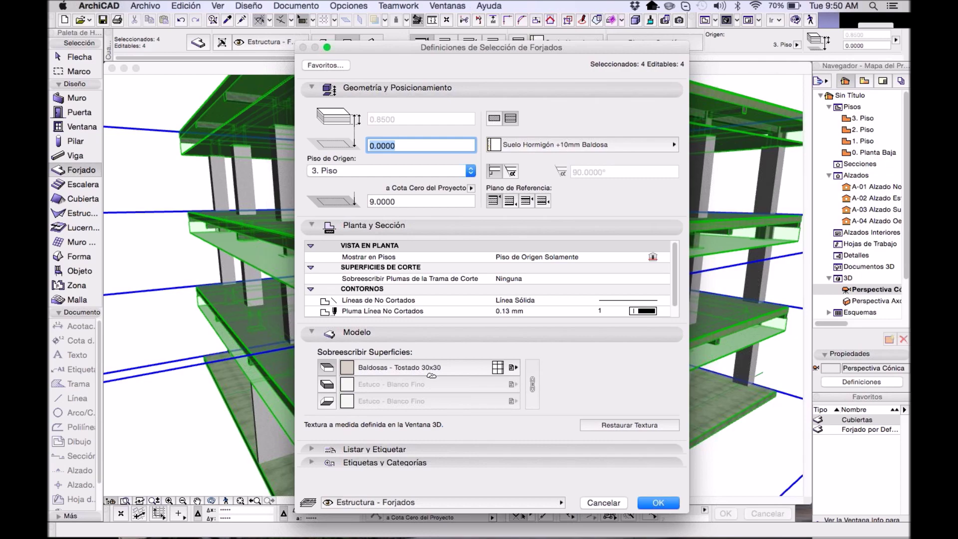
{"action": "left_click", "coordinate": [415, 367]}
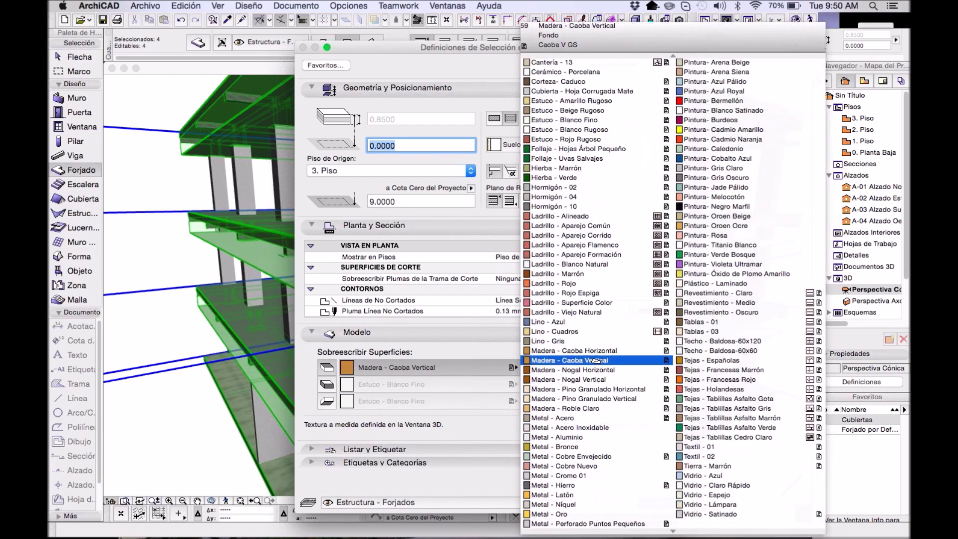
{"action": "left_click", "coordinate": [593, 351]}
{"action": "left_click", "coordinate": [659, 502]}
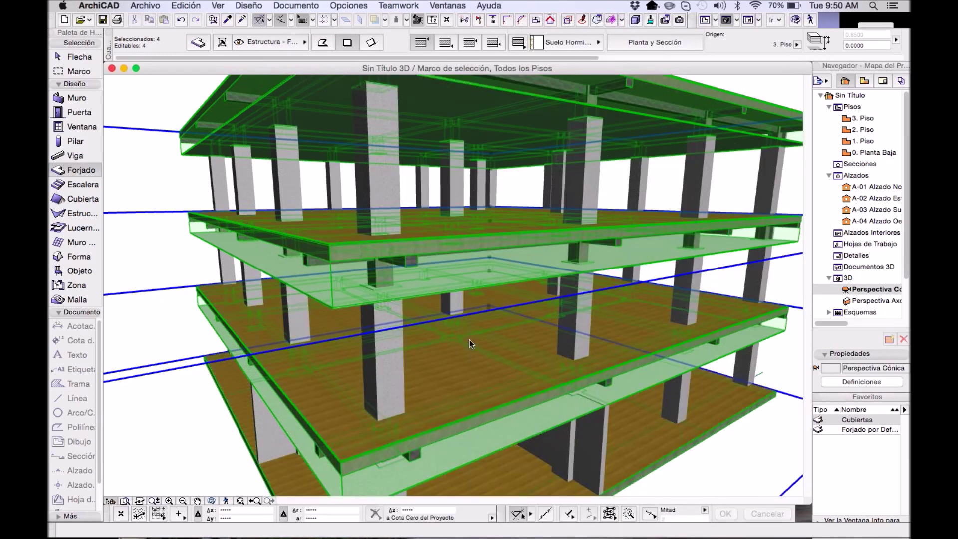
{"action": "key", "text": "Escape"}
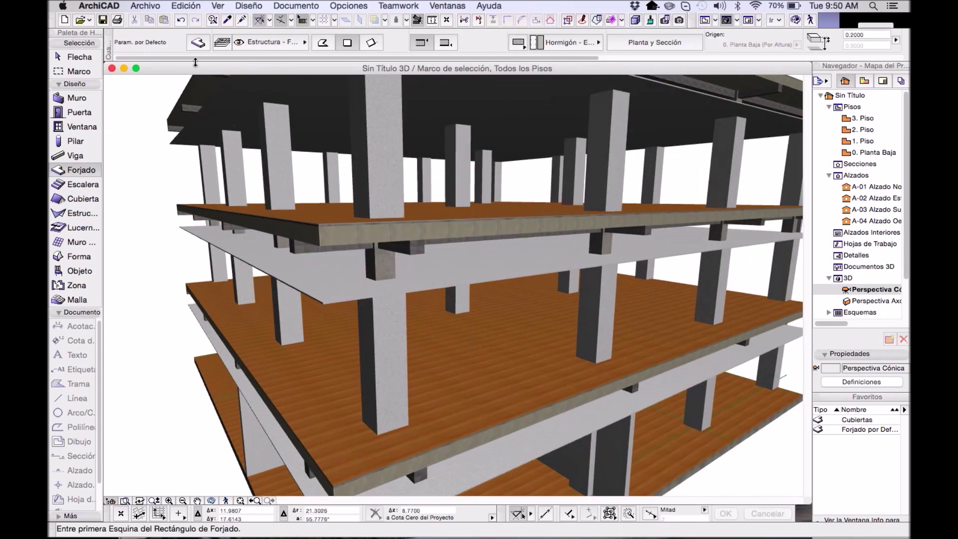
- Change the top surface of all the slabs to Madera - Pino Granulado Horizontal and clear the selection
{"action": "key", "text": "super+a"}
{"action": "left_click", "coordinate": [197, 47]}
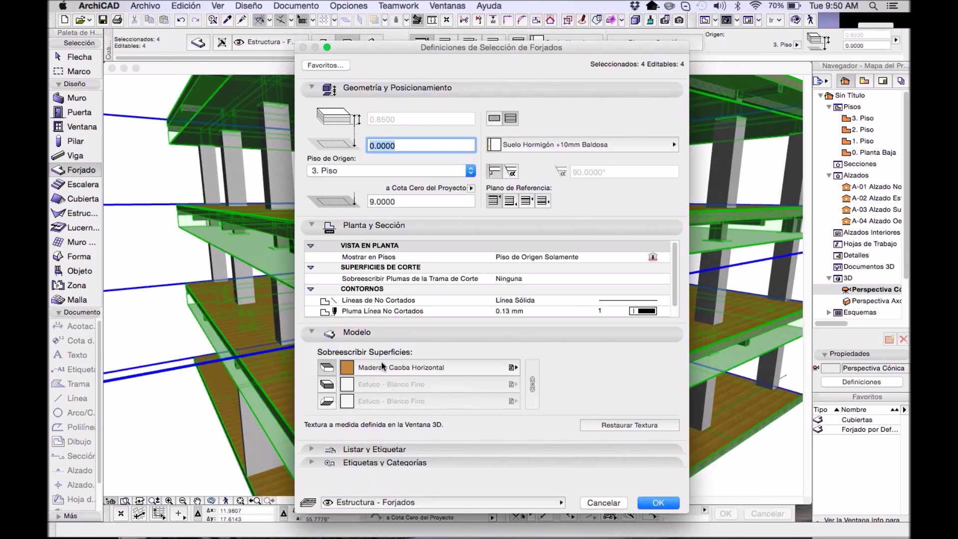
{"action": "left_click", "coordinate": [382, 362]}
{"action": "scroll", "coordinate": [618, 436], "scroll_direction": "down", "scroll_amount": 3}
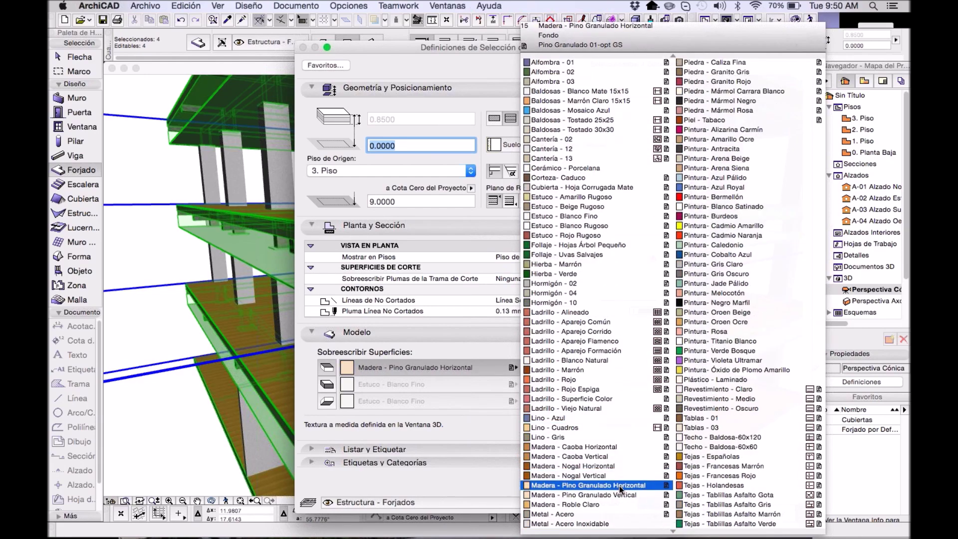
{"action": "left_click", "coordinate": [620, 486]}
{"action": "left_click", "coordinate": [621, 504]}
{"action": "key", "text": "Escape"}
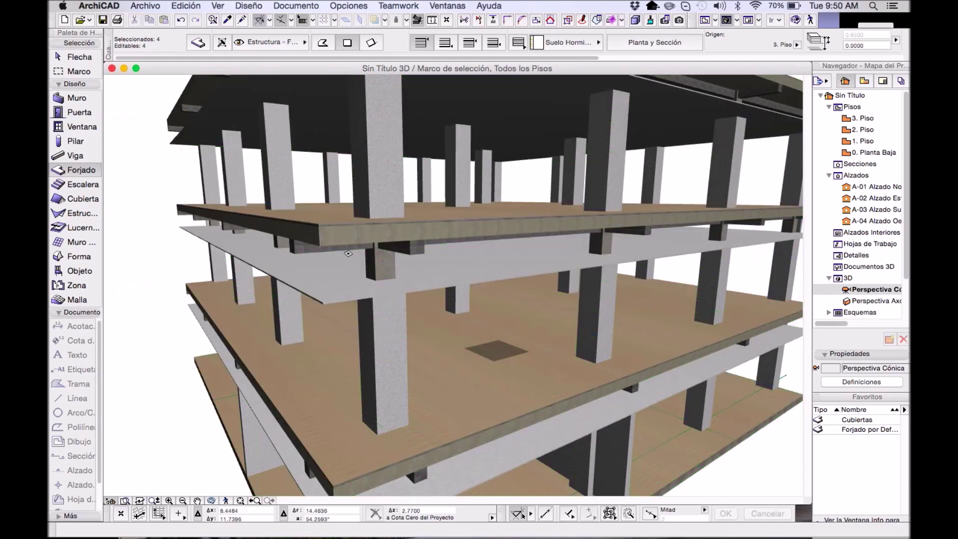
- Examine the wood-topped slabs at the building's corner, checking how the 2. Piso slab, its columns, beams and suspended plaster layer meet
{"action": "scroll", "coordinate": [332, 186], "scroll_direction": "up", "scroll_amount": 10}
{"action": "scroll", "coordinate": [331, 185], "scroll_direction": "down", "scroll_amount": 10}
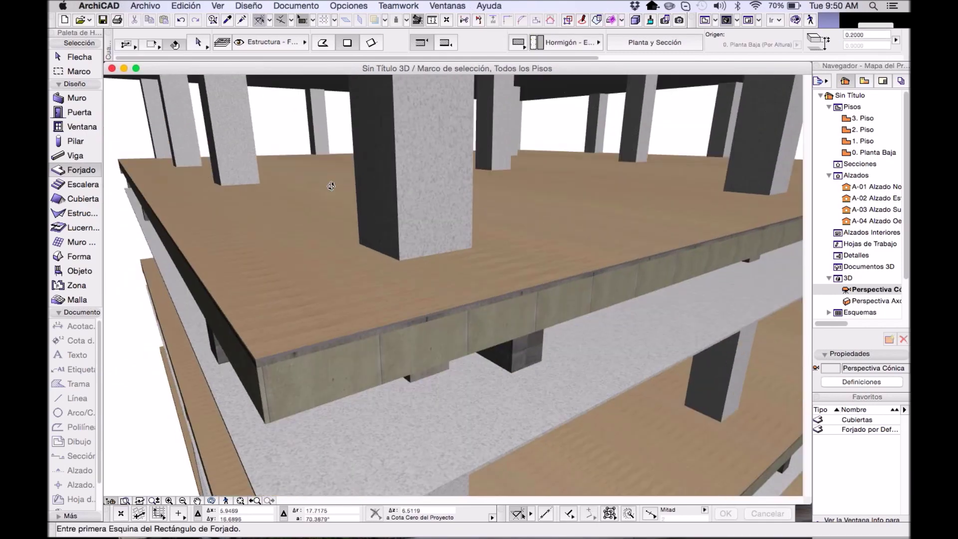
{"action": "scroll", "coordinate": [344, 207], "scroll_direction": "up", "scroll_amount": 5}
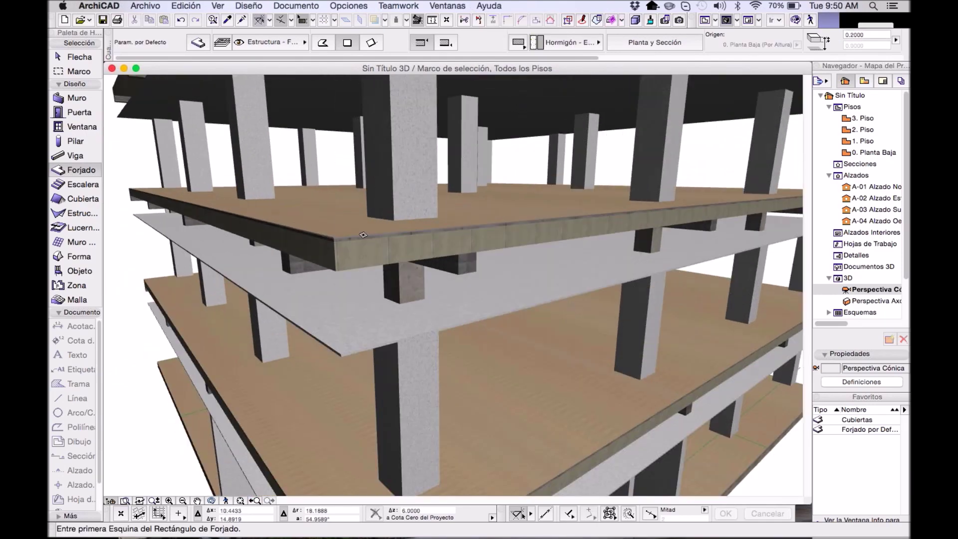
{"action": "left_click", "coordinate": [378, 255], "text": "shift"}
{"action": "scroll", "coordinate": [405, 242], "scroll_direction": "up", "scroll_amount": 1}
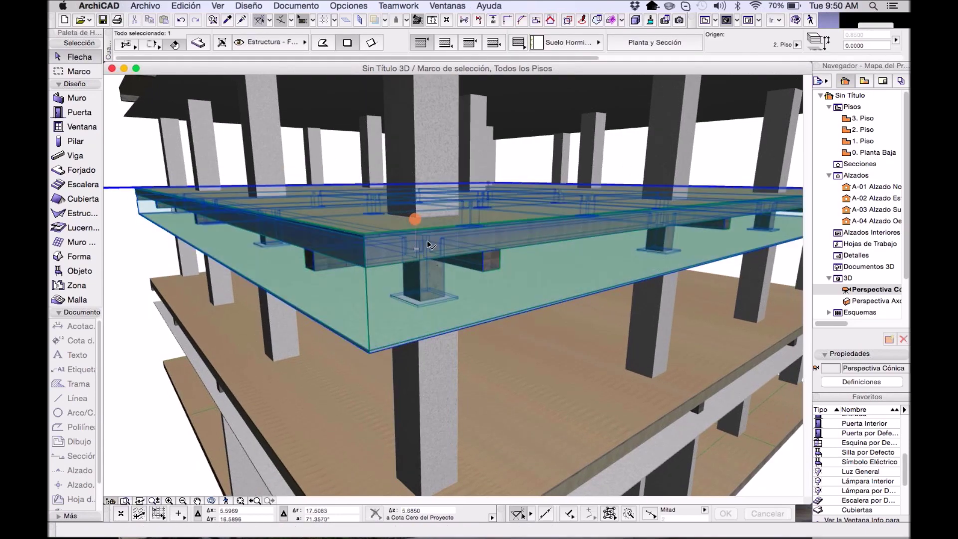
{"action": "scroll", "coordinate": [372, 239], "scroll_direction": "up", "scroll_amount": 2}
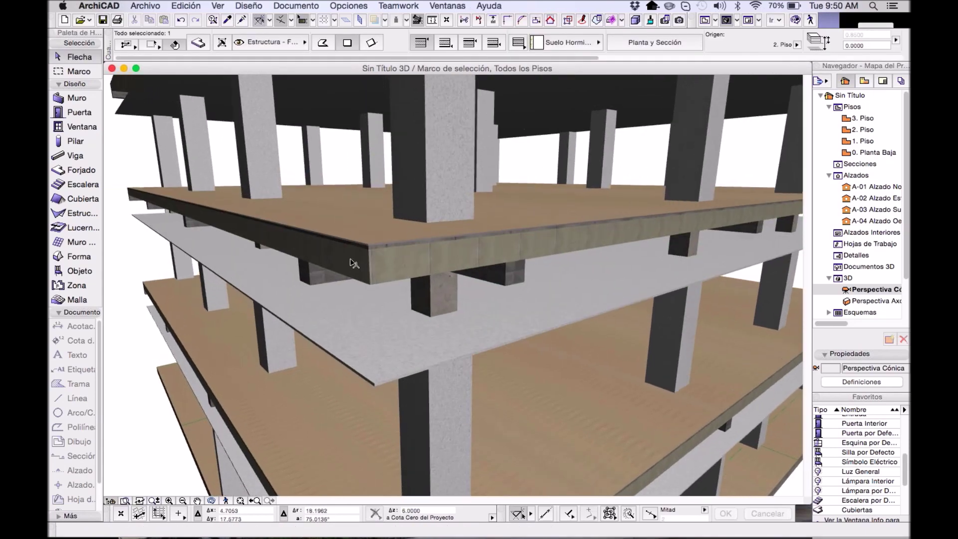
{"action": "scroll", "coordinate": [384, 272], "scroll_direction": "up", "scroll_amount": 3}
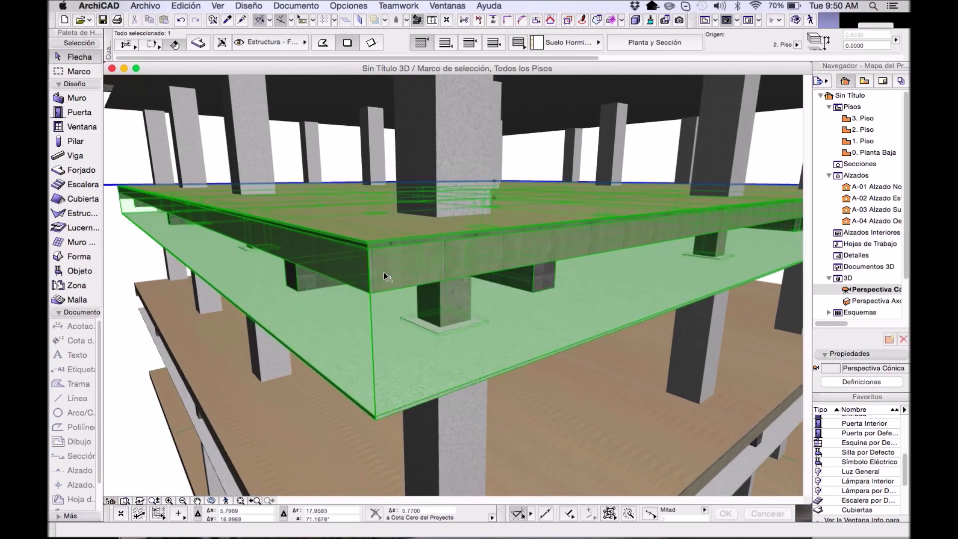
{"action": "scroll", "coordinate": [408, 302], "scroll_direction": "up", "scroll_amount": 2}
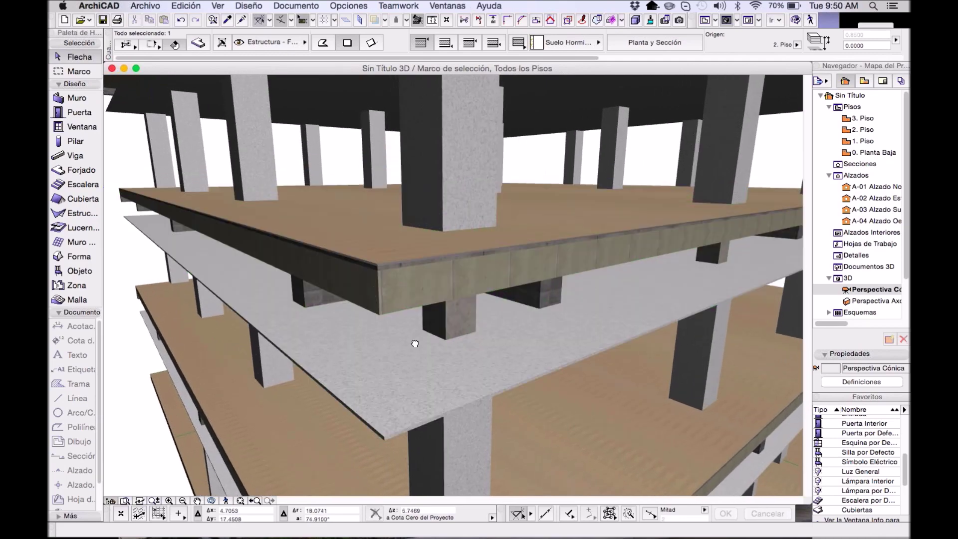
{"action": "left_click", "coordinate": [342, 172]}
{"action": "middle_click_drag", "start_coordinate": [449, 316], "coordinate": [465, 207], "text": "shift"}
{"action": "left_click", "coordinate": [456, 223]}
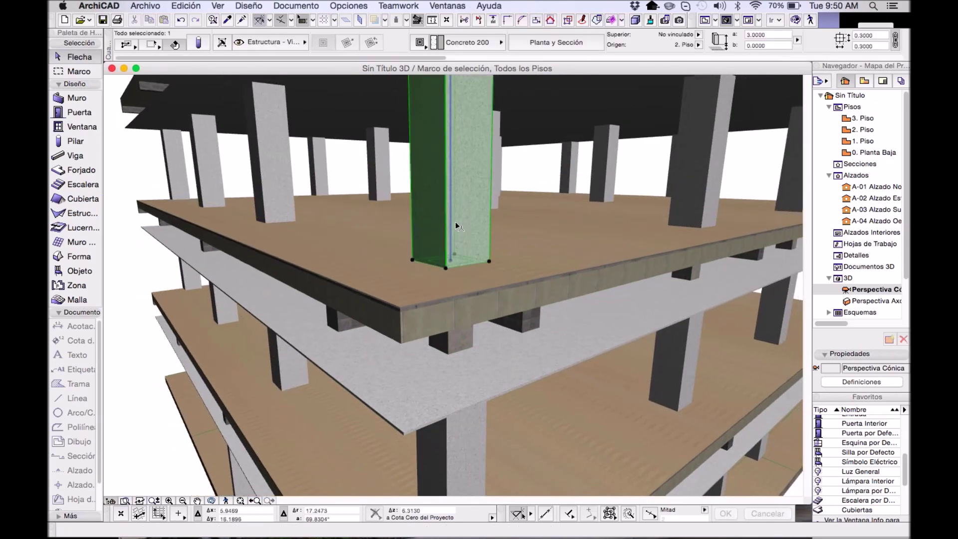
{"action": "middle_click_drag", "start_coordinate": [478, 221], "coordinate": [454, 240], "text": "shift"}
{"action": "left_click", "coordinate": [527, 257]}
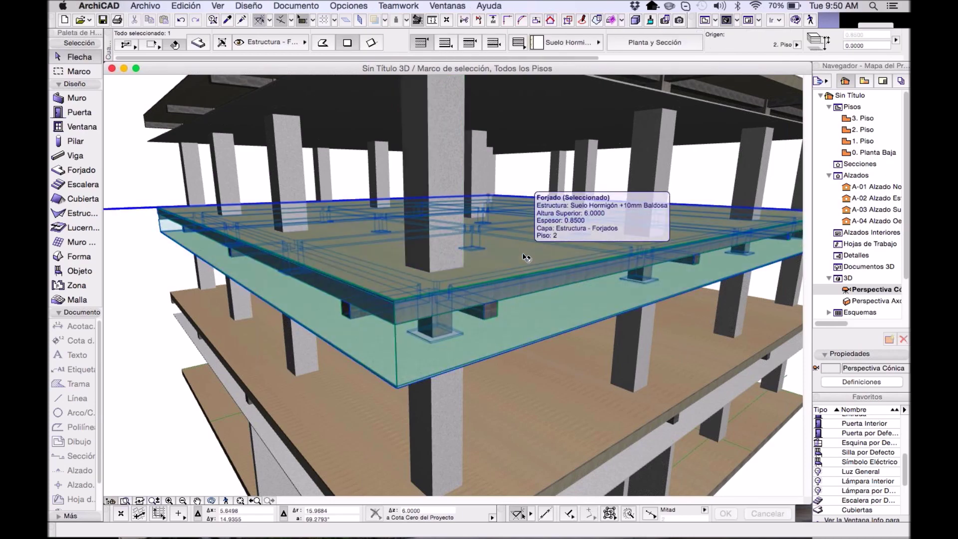
{"action": "scroll", "coordinate": [526, 257], "scroll_direction": "down", "scroll_amount": 5}
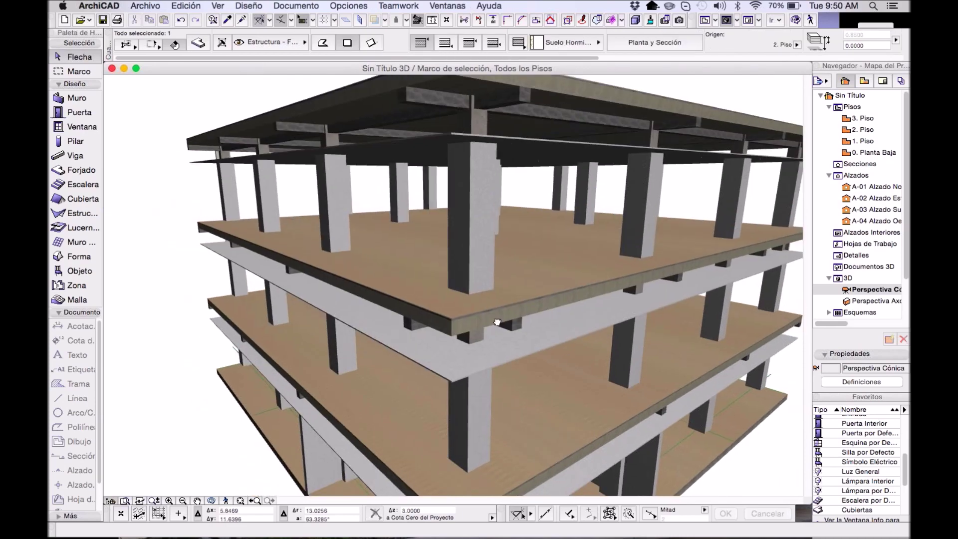
{"action": "scroll", "coordinate": [475, 314], "scroll_direction": "up", "scroll_amount": 5}
{"action": "scroll", "coordinate": [460, 266], "scroll_direction": "down", "scroll_amount": 3}
{"action": "scroll", "coordinate": [494, 190], "scroll_direction": "up", "scroll_amount": 3}
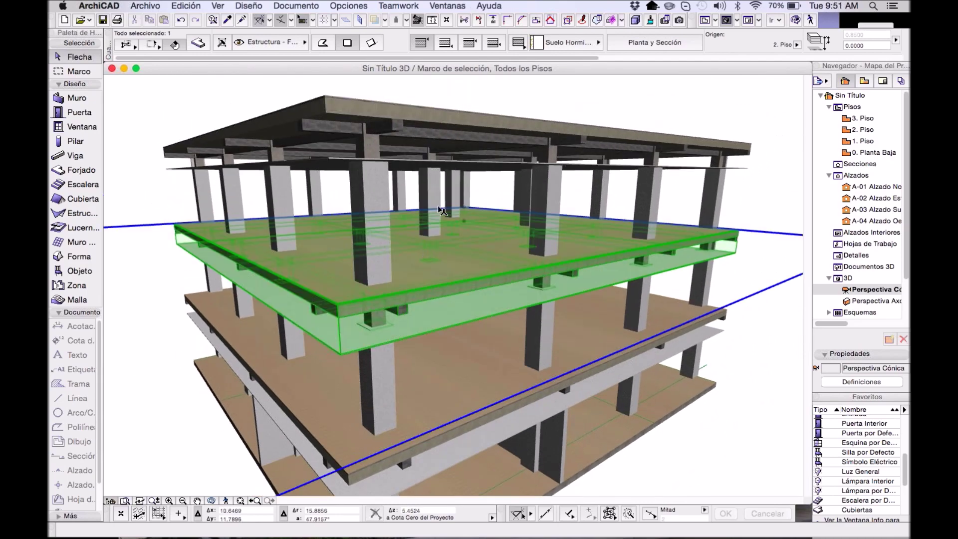
{"action": "left_click", "coordinate": [495, 191]}
{"action": "middle_click_drag", "start_coordinate": [448, 298], "coordinate": [462, 291], "text": "shift"}
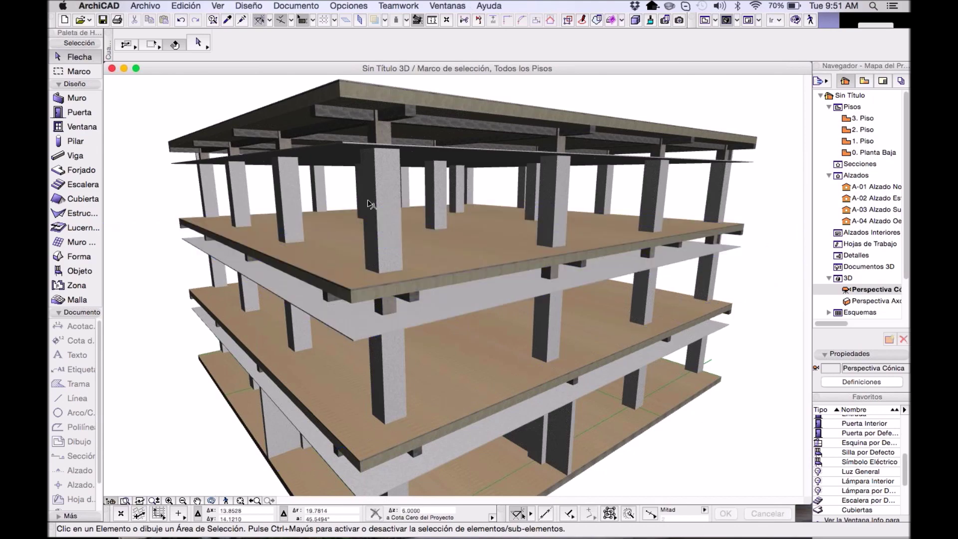
- Open the settings of the front corner column on 2. Piso and bring up its favorites list, keeping the column parameters in view
{"action": "scroll", "coordinate": [382, 233], "scroll_direction": "up", "scroll_amount": 2}
{"action": "middle_click_drag", "start_coordinate": [382, 233], "coordinate": [404, 240], "text": "shift"}
{"action": "left_click", "coordinate": [402, 241]}
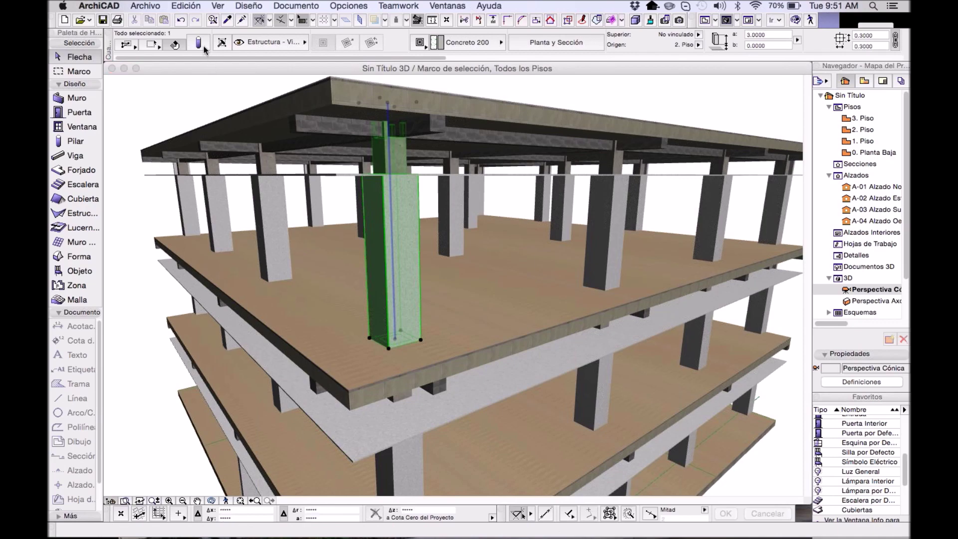
{"action": "left_click", "coordinate": [203, 45]}
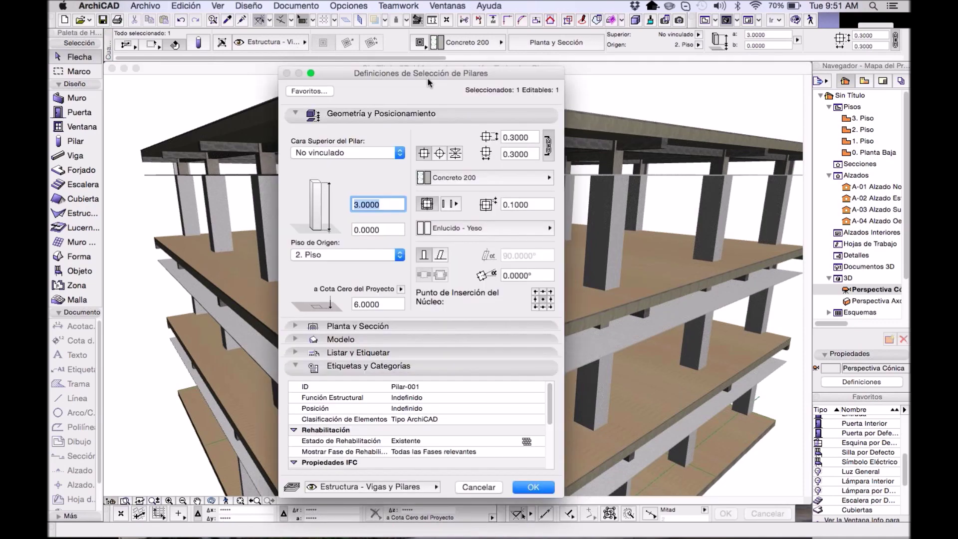
{"action": "left_click_drag", "start_coordinate": [427, 79], "coordinate": [453, 91]}
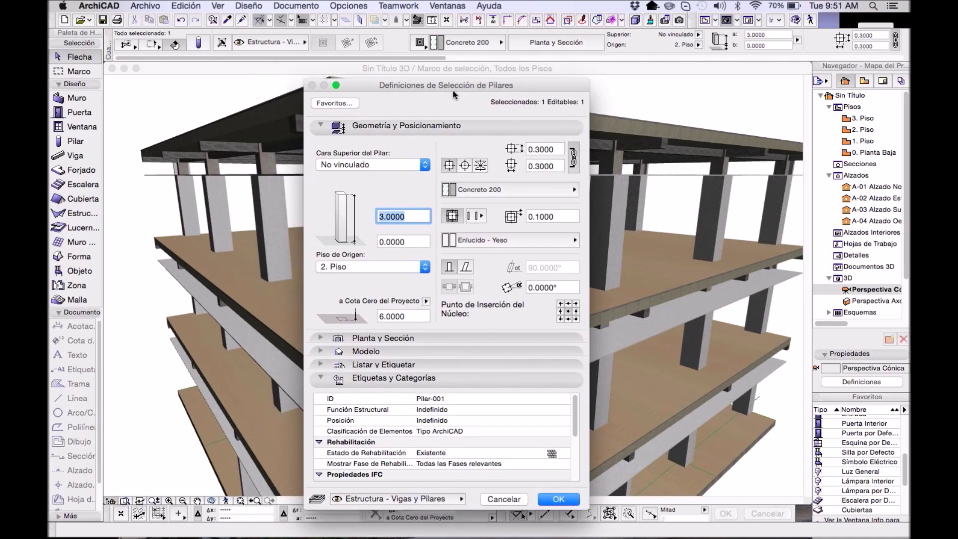
{"action": "left_click", "coordinate": [334, 103]}
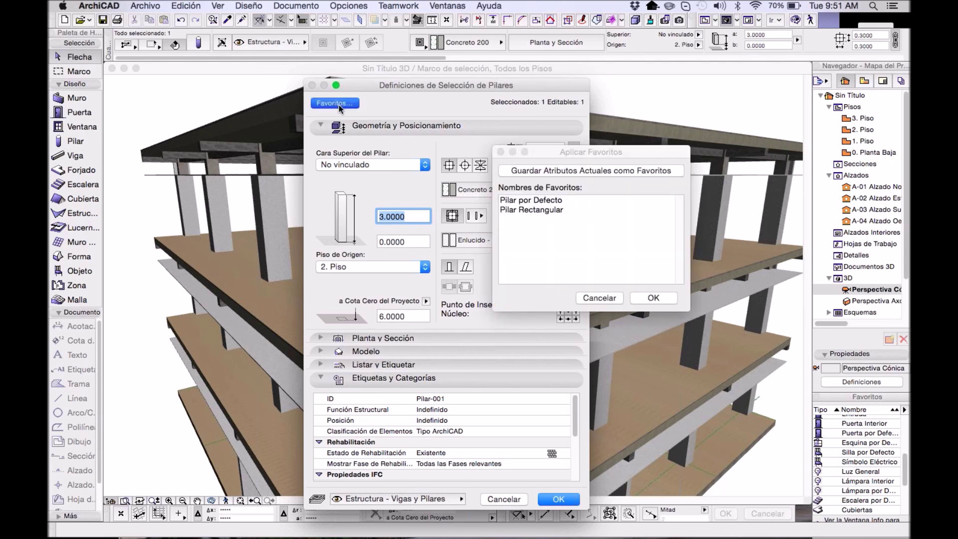
{"action": "left_click_drag", "start_coordinate": [623, 154], "coordinate": [526, 198]}
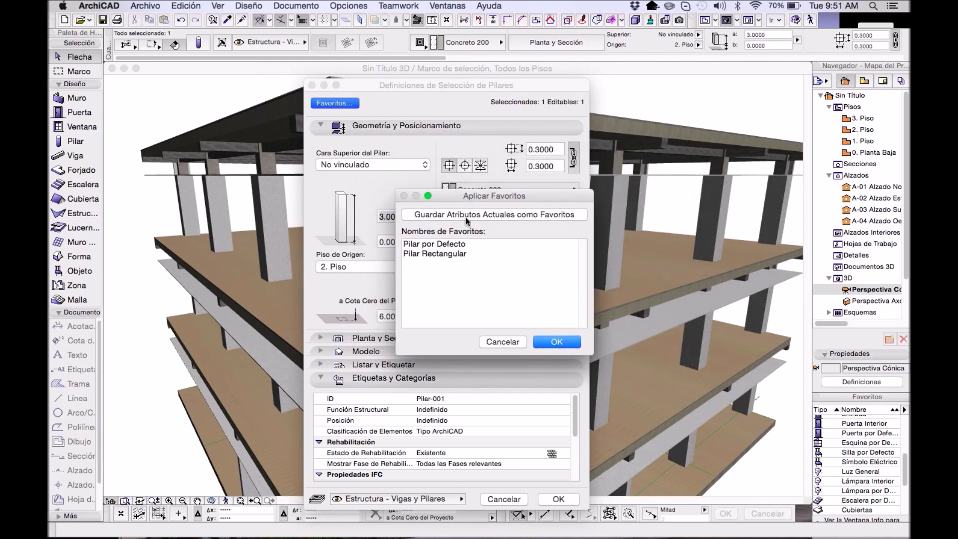
{"action": "left_click_drag", "start_coordinate": [508, 196], "coordinate": [716, 321]}
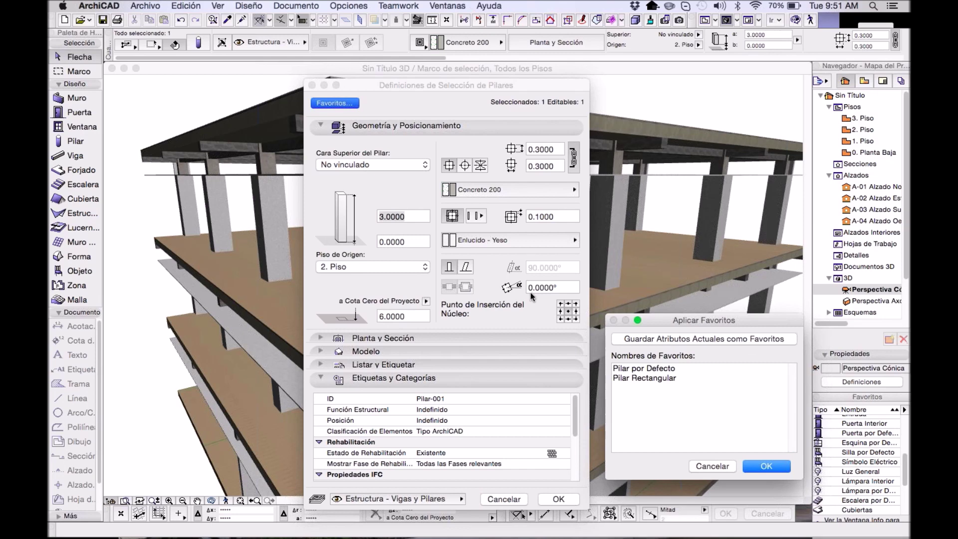
- Save the column's current attributes as a favorite named Columna 200 and accept the column settings
{"action": "left_click", "coordinate": [681, 340]}
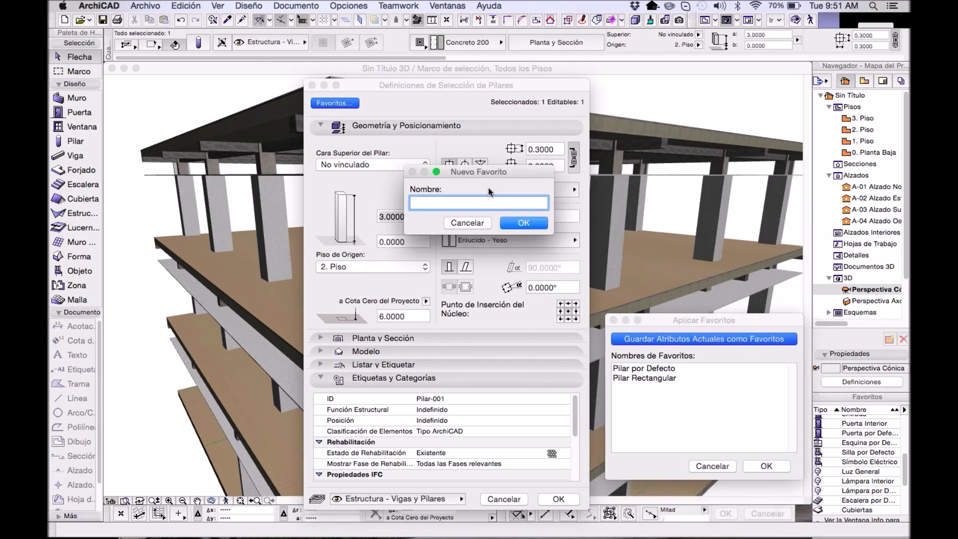
{"action": "type", "text": "na"}
{"action": "left_click_drag", "start_coordinate": [499, 171], "coordinate": [376, 168]}
{"action": "type", "text": "200"}
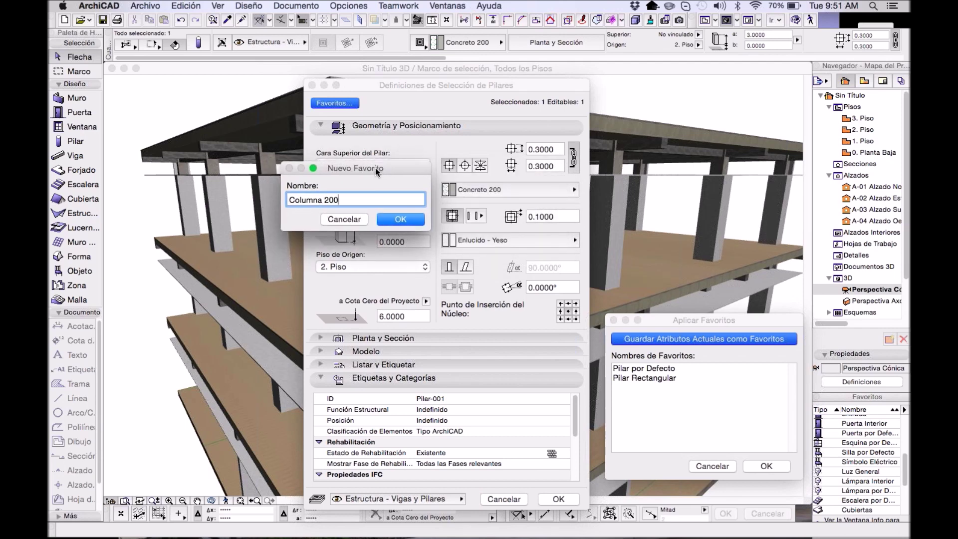
{"action": "left_click", "coordinate": [400, 220]}
{"action": "left_click", "coordinate": [763, 468]}
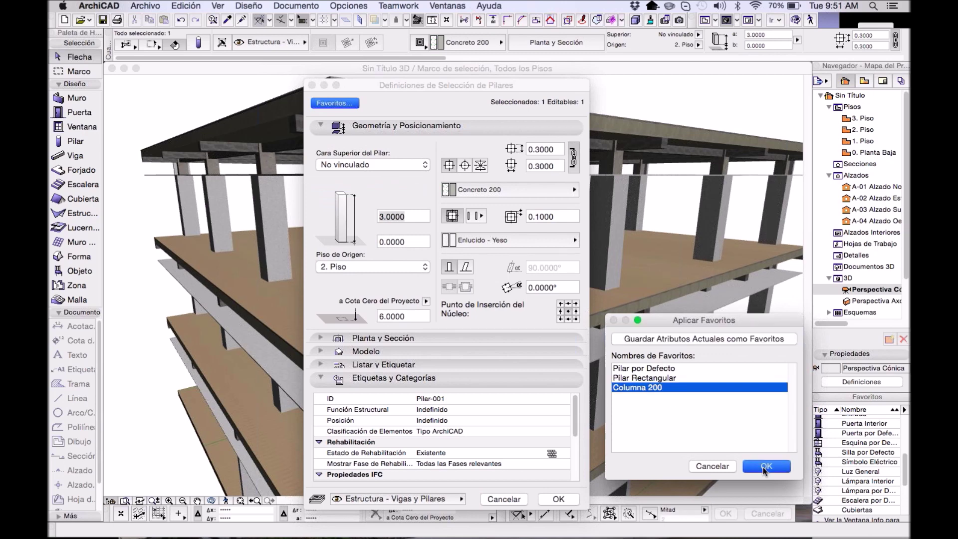
{"action": "left_click", "coordinate": [559, 499]}
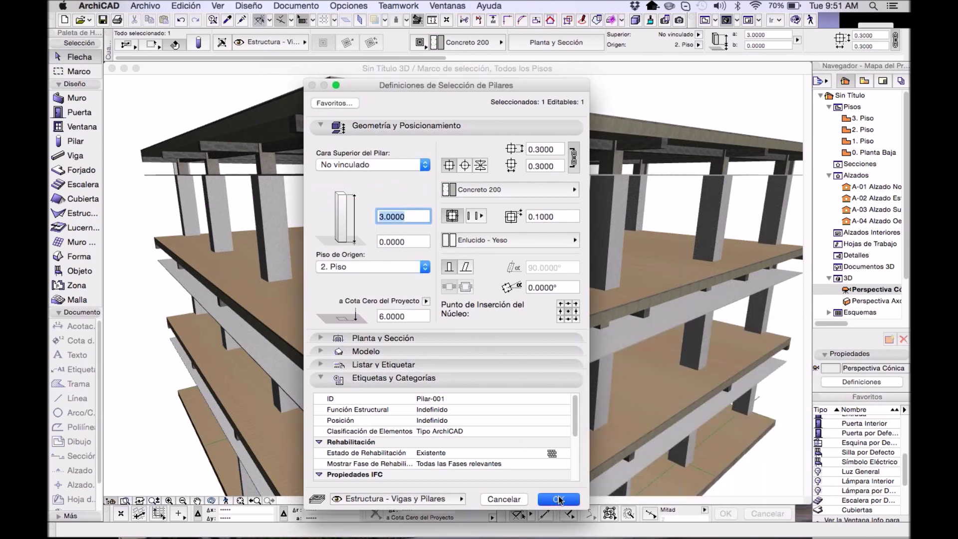
- Save the attributes of the 2. Piso slab as a favorite named Losa con Plafón
{"action": "left_click", "coordinate": [522, 317]}
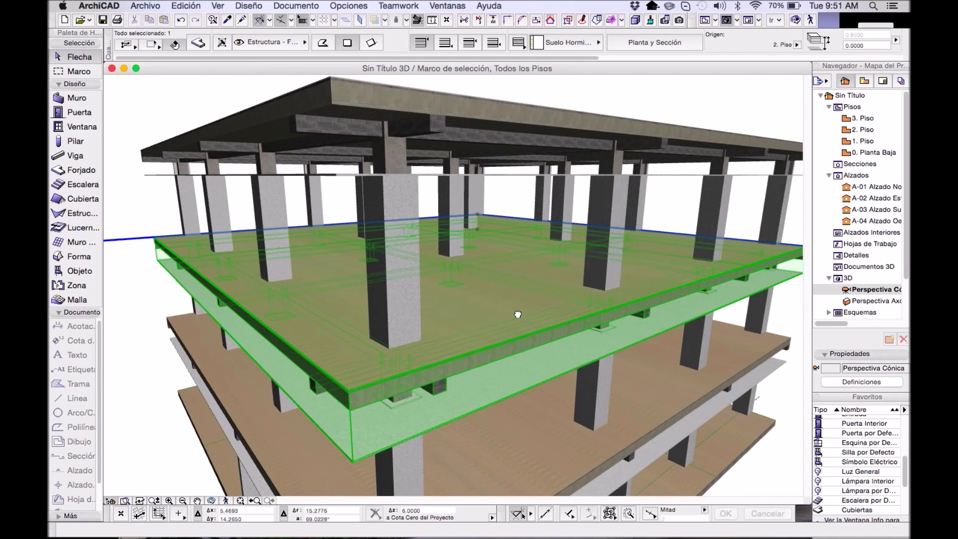
{"action": "left_click", "coordinate": [202, 50]}
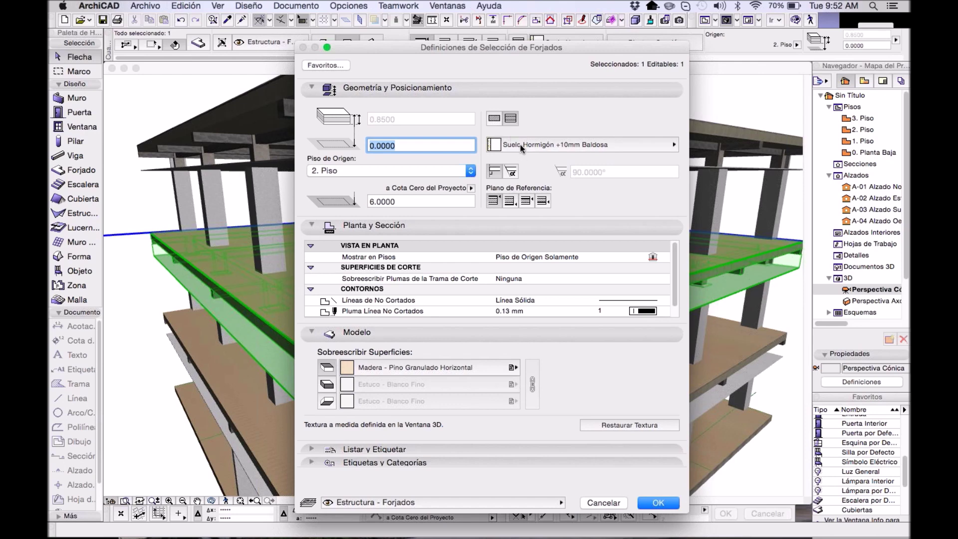
{"action": "left_click", "coordinate": [333, 67]}
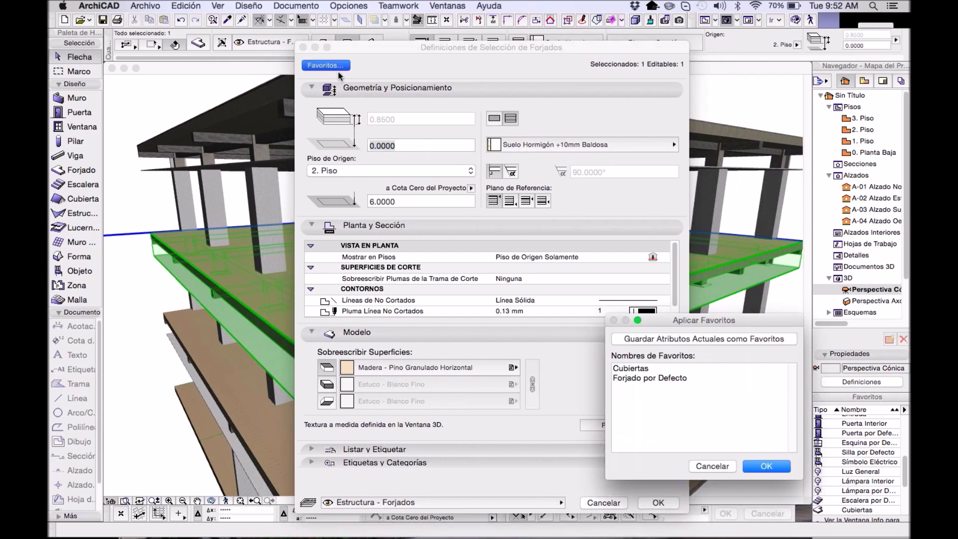
{"action": "left_click", "coordinate": [690, 339]}
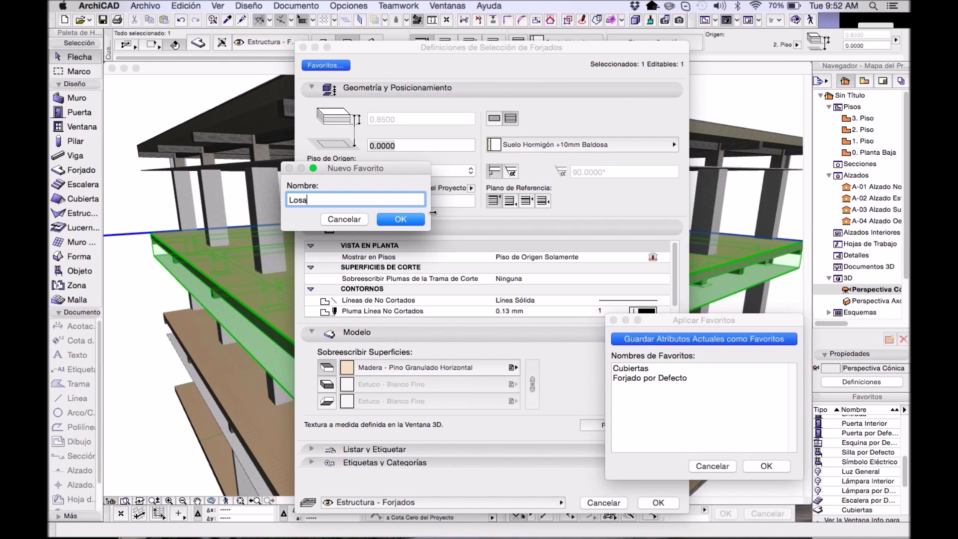
{"action": "type", "text": "Losa con Plafón"}
{"action": "left_click", "coordinate": [397, 219]}
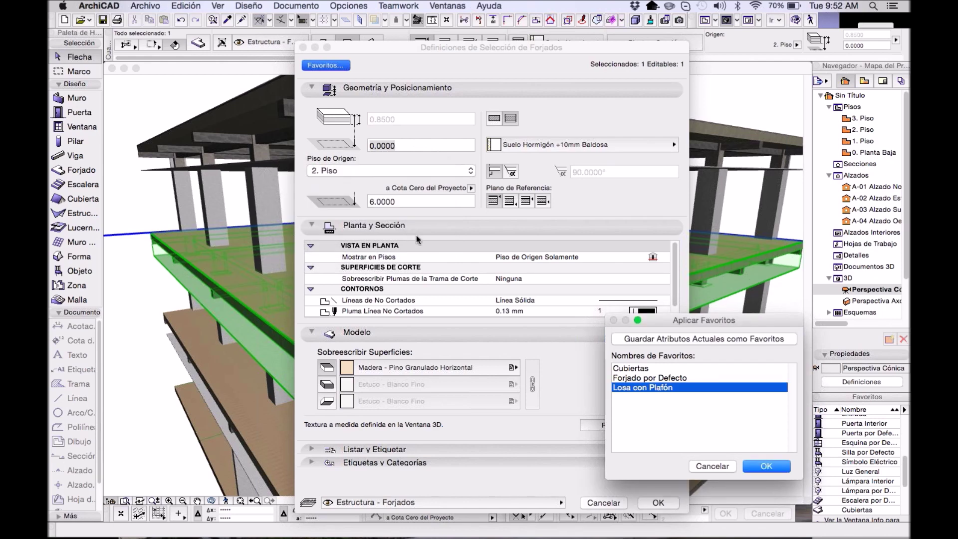
- Accept the favorite and the slab settings, and open the 0. Planta Baja plan at the empty area beside the column grid
{"action": "left_click", "coordinate": [768, 465]}
{"action": "left_click", "coordinate": [658, 504]}
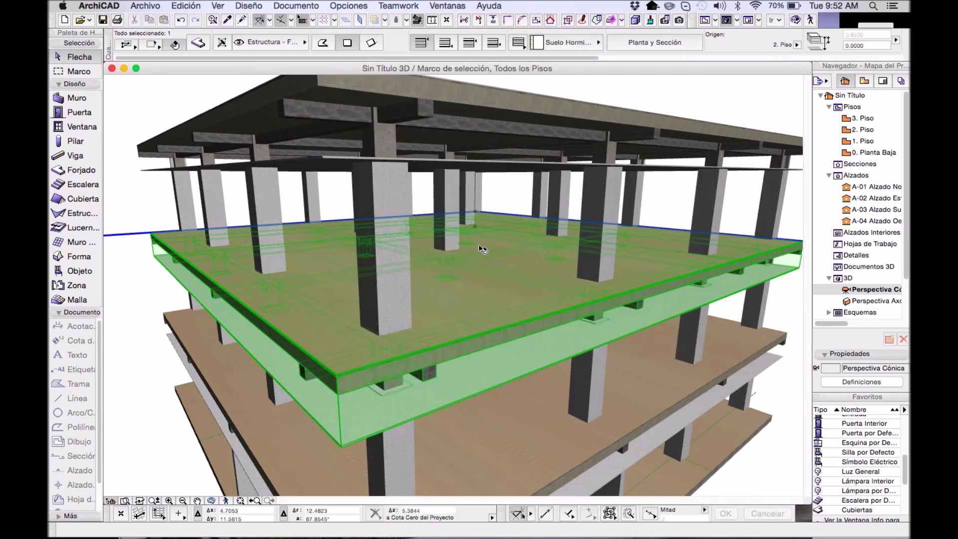
{"action": "double_click", "coordinate": [872, 152]}
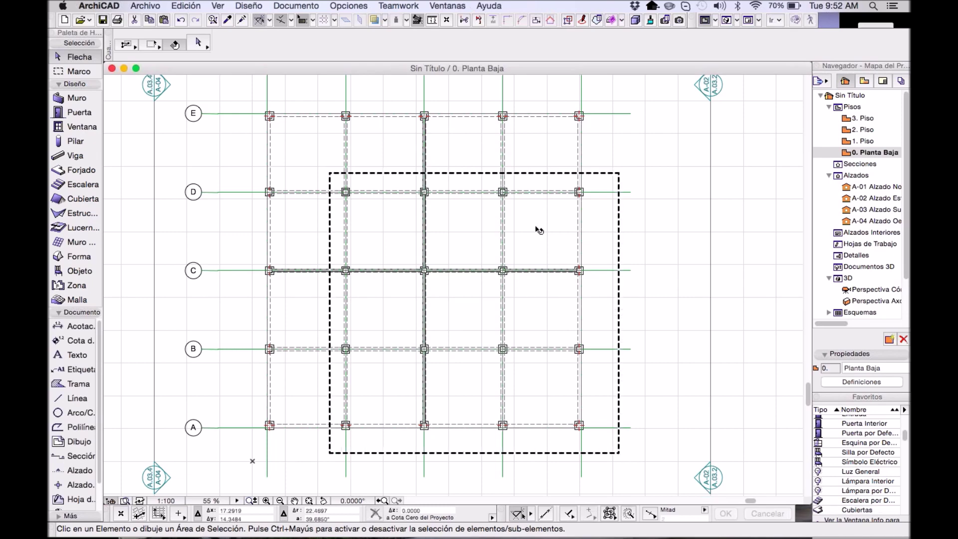
{"action": "scroll", "coordinate": [394, 229], "scroll_direction": "down", "scroll_amount": 1}
{"action": "middle_click_drag", "start_coordinate": [654, 225], "coordinate": [380, 230]}
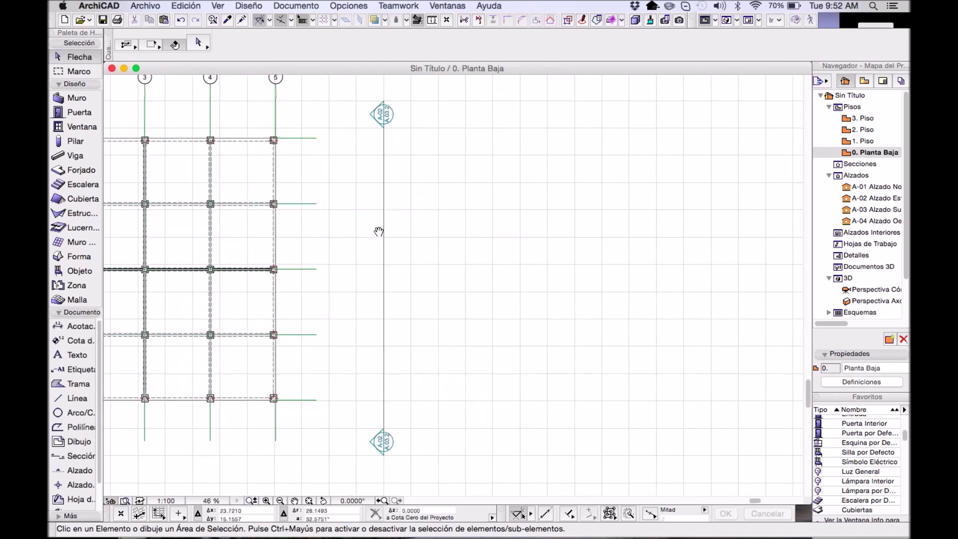
- Apply the Pilar por Defecto favorite to the default column settings and accept them
{"action": "double_click", "coordinate": [75, 142]}
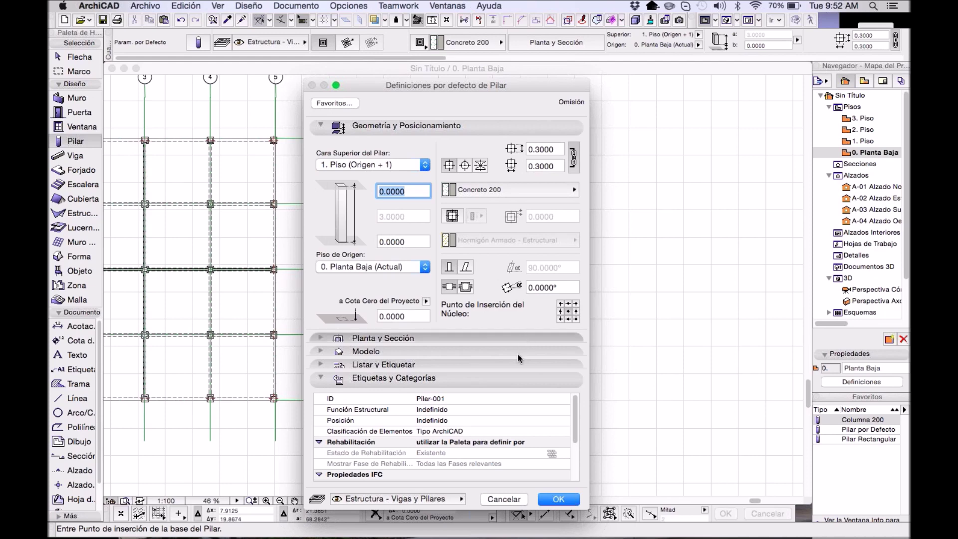
{"action": "left_click", "coordinate": [319, 104]}
{"action": "left_click", "coordinate": [639, 381]}
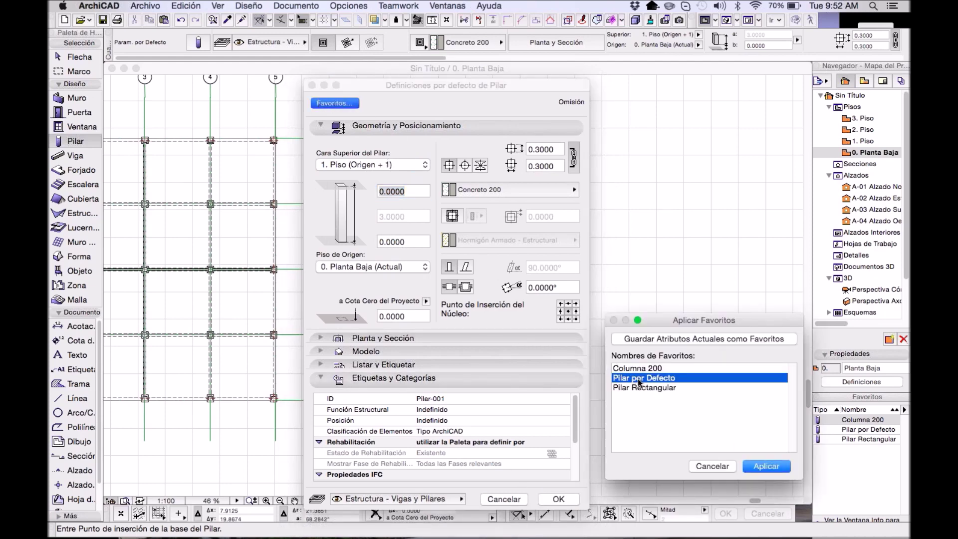
{"action": "left_click", "coordinate": [766, 466]}
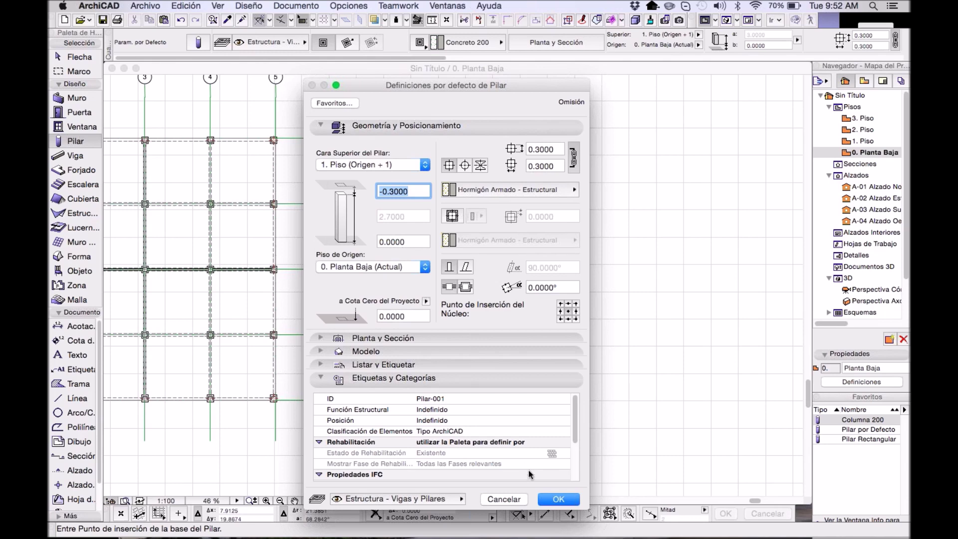
{"action": "left_click", "coordinate": [558, 499]}
- Place one column with the default settings in the empty area beyond the A-02 elevation line
{"action": "scroll", "coordinate": [467, 226], "scroll_direction": "up", "scroll_amount": 3}
{"action": "scroll", "coordinate": [462, 226], "scroll_direction": "up", "scroll_amount": 10}
{"action": "left_click", "coordinate": [80, 73]}
{"action": "scroll", "coordinate": [377, 239], "scroll_direction": "down", "scroll_amount": 5}
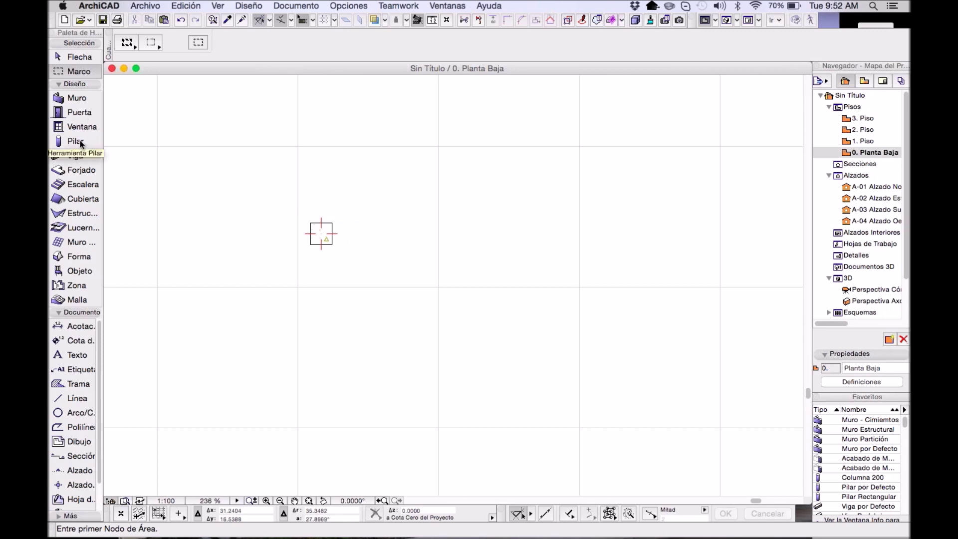
{"action": "scroll", "coordinate": [262, 207], "scroll_direction": "down", "scroll_amount": 4}
{"action": "middle_click_drag", "start_coordinate": [271, 222], "coordinate": [567, 215]}
{"action": "scroll", "coordinate": [636, 230], "scroll_direction": "up", "scroll_amount": 3}
{"action": "middle_click_drag", "start_coordinate": [640, 233], "coordinate": [412, 240]}
{"action": "scroll", "coordinate": [413, 239], "scroll_direction": "up", "scroll_amount": 2}
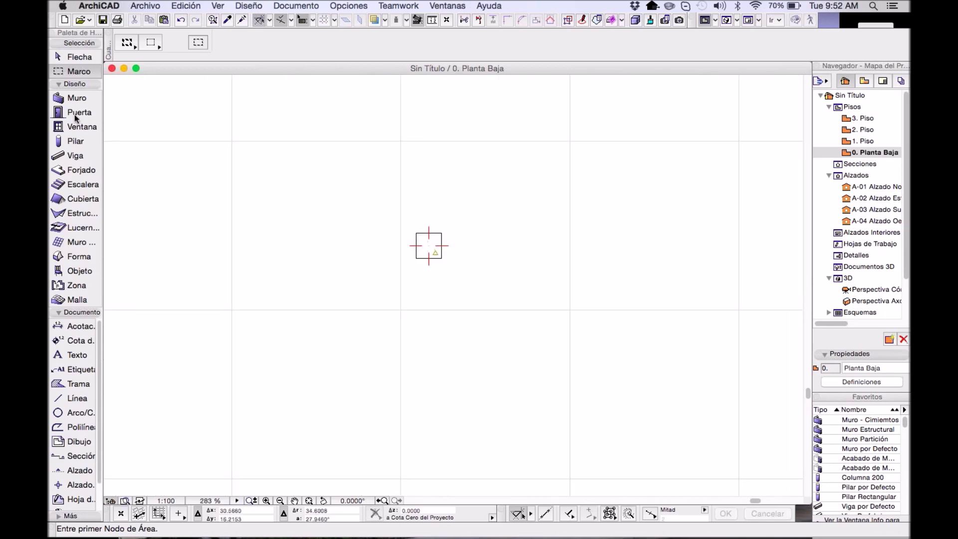
- Load the Columna 200 favorite into the default column settings and accept them
{"action": "double_click", "coordinate": [84, 143]}
{"action": "left_click_drag", "start_coordinate": [459, 85], "coordinate": [618, 93]}
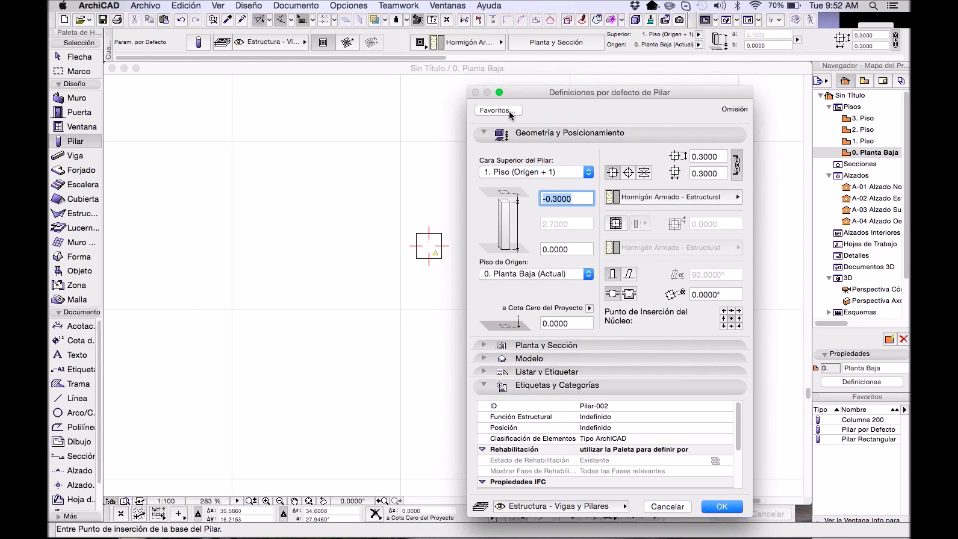
{"action": "left_click_drag", "start_coordinate": [548, 93], "coordinate": [478, 89]}
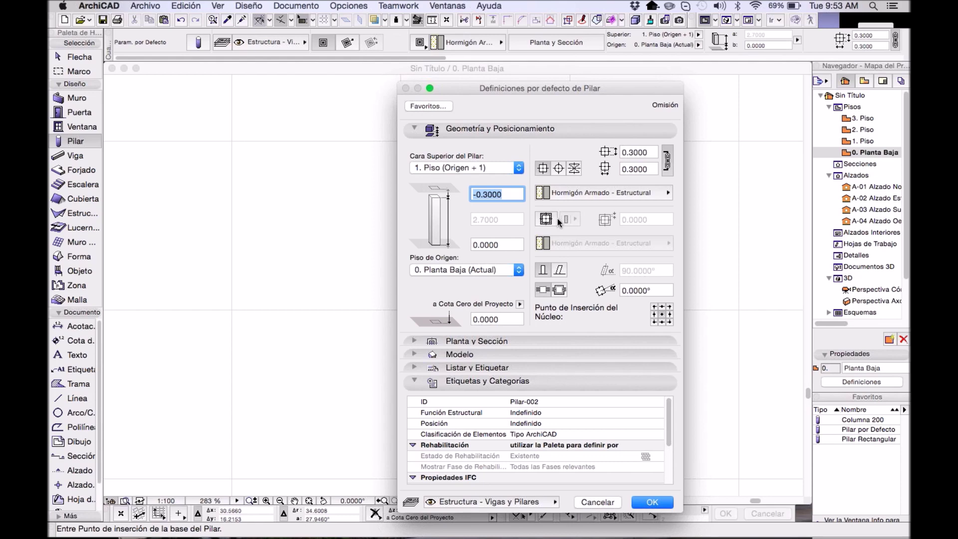
{"action": "left_click_drag", "start_coordinate": [482, 91], "coordinate": [567, 94]}
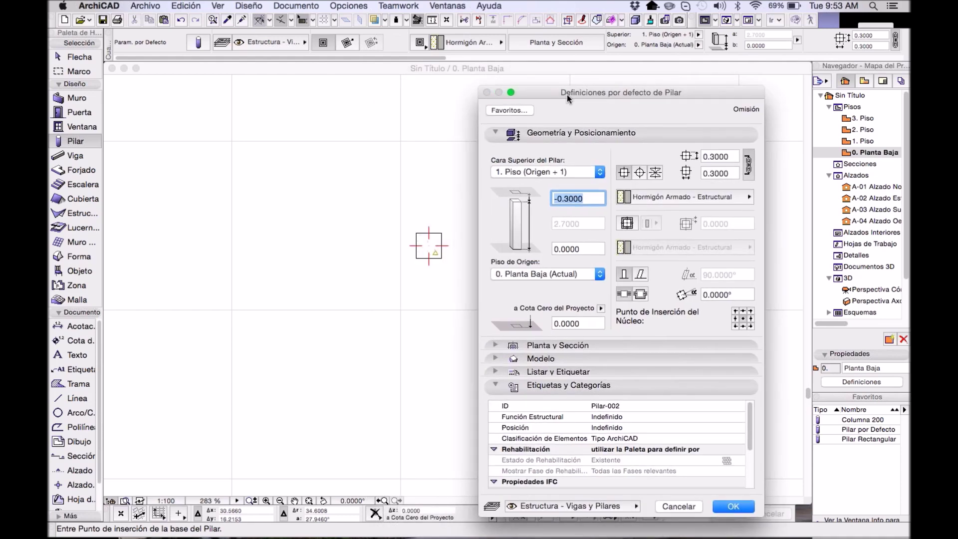
{"action": "left_click", "coordinate": [428, 106]}
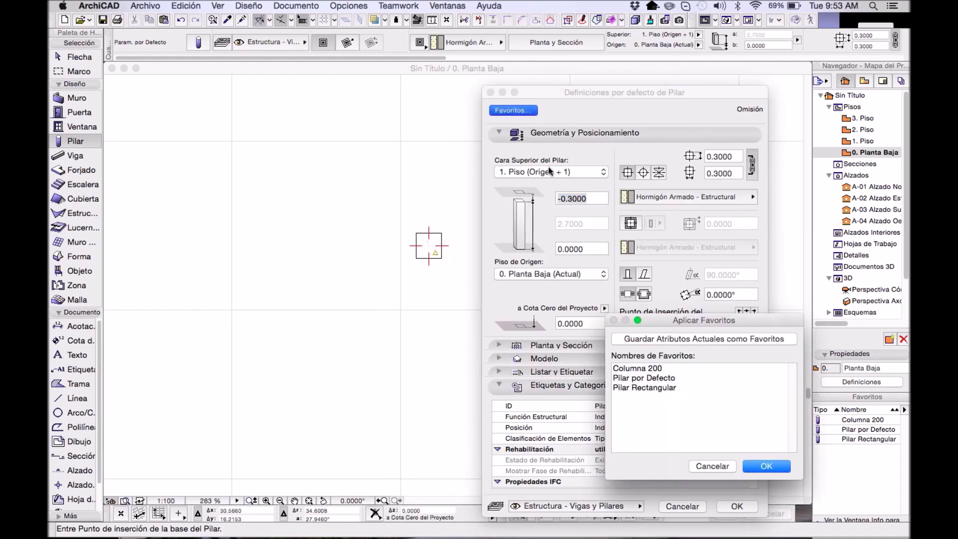
{"action": "left_click", "coordinate": [617, 370]}
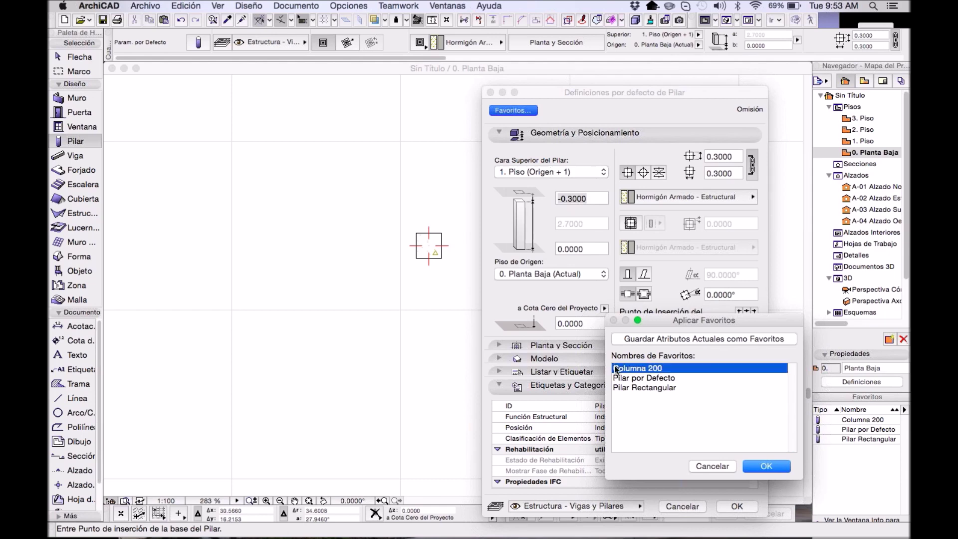
{"action": "key", "text": "Return"}
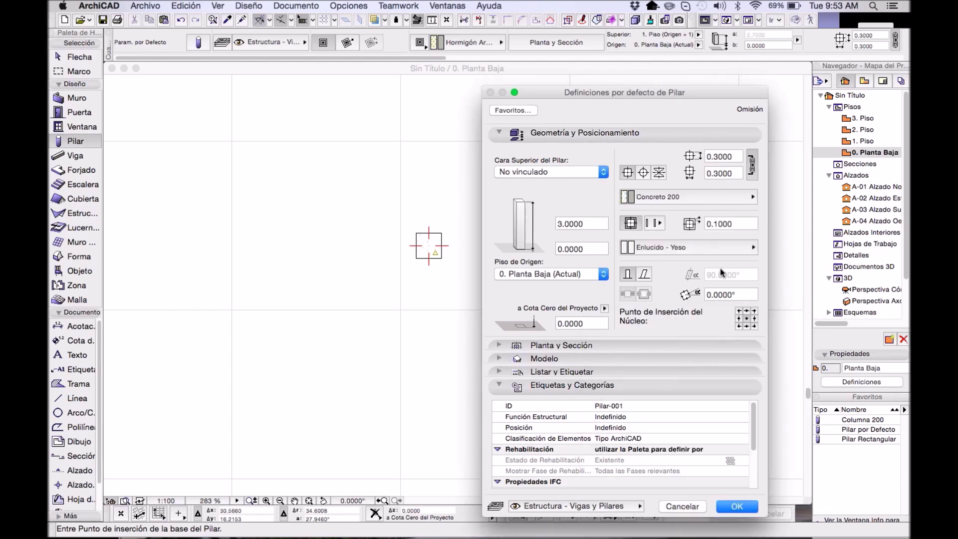
{"action": "left_click_drag", "start_coordinate": [621, 96], "coordinate": [441, 72]}
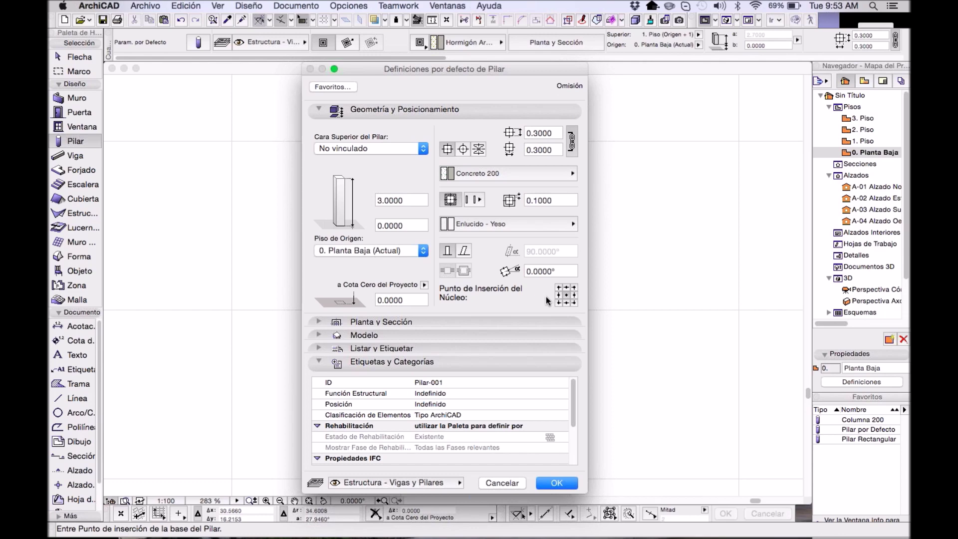
{"action": "left_click", "coordinate": [556, 482]}
- Place five Columna 200 columns freely around the plain column on 0. Planta Baja
{"action": "left_click", "coordinate": [532, 265]}
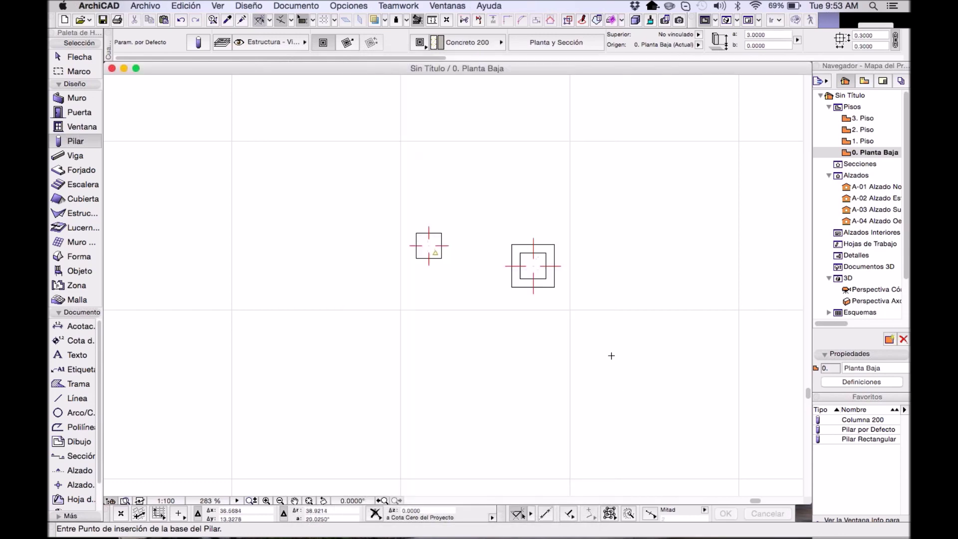
{"action": "scroll", "coordinate": [536, 262], "scroll_direction": "up", "scroll_amount": 3}
{"action": "scroll", "coordinate": [543, 265], "scroll_direction": "down", "scroll_amount": 10}
{"action": "scroll", "coordinate": [547, 275], "scroll_direction": "up", "scroll_amount": 8}
{"action": "left_click", "coordinate": [500, 238]}
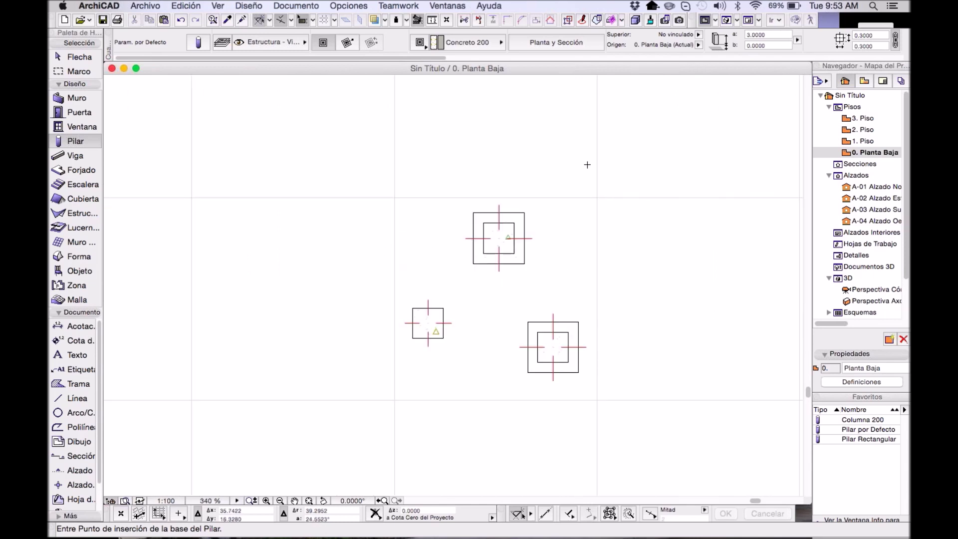
{"action": "left_click", "coordinate": [587, 164]}
{"action": "left_click", "coordinate": [353, 157]}
{"action": "left_click", "coordinate": [314, 363]}
{"action": "scroll", "coordinate": [415, 293], "scroll_direction": "down", "scroll_amount": 2}
{"action": "middle_click_drag", "start_coordinate": [415, 293], "coordinate": [400, 295]}
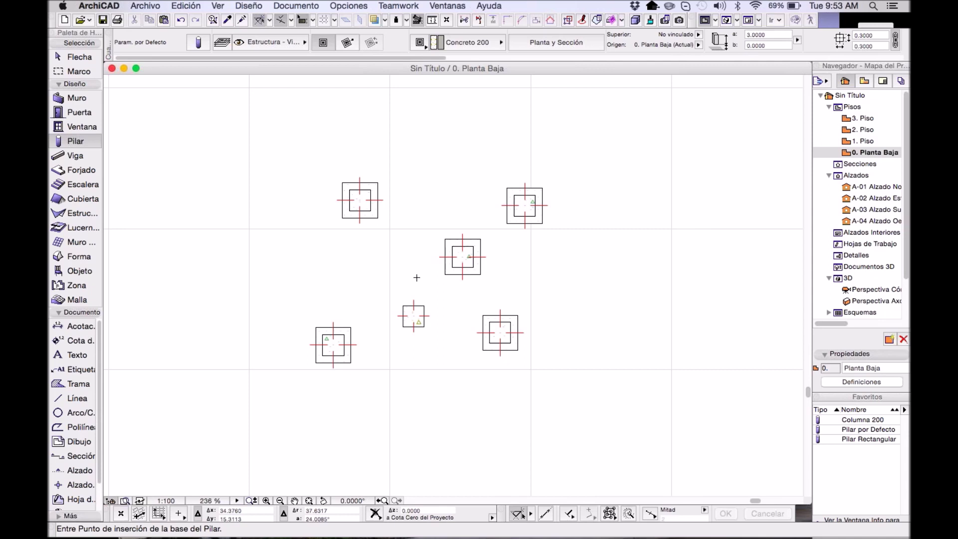
{"action": "scroll", "coordinate": [472, 336], "scroll_direction": "down", "scroll_amount": 2}
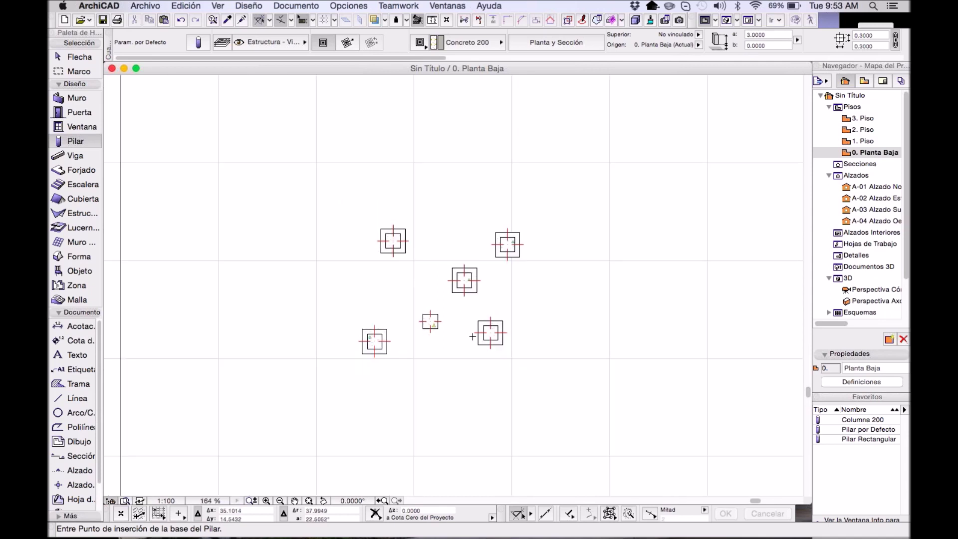
{"action": "scroll", "coordinate": [481, 335], "scroll_direction": "down", "scroll_amount": 3}
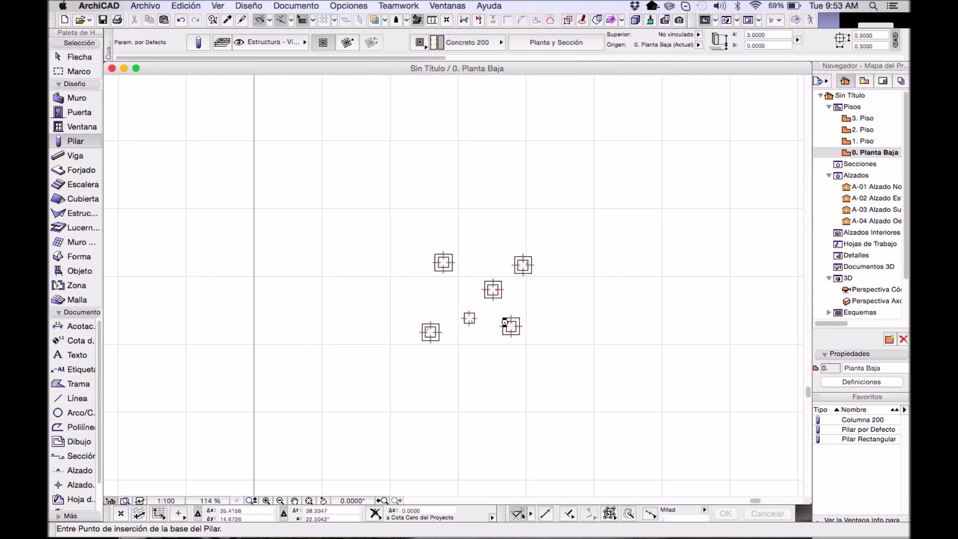
- Reload the Columna 200 favorite into the default column settings to review how it is applied, and discard the settings
{"action": "double_click", "coordinate": [97, 138]}
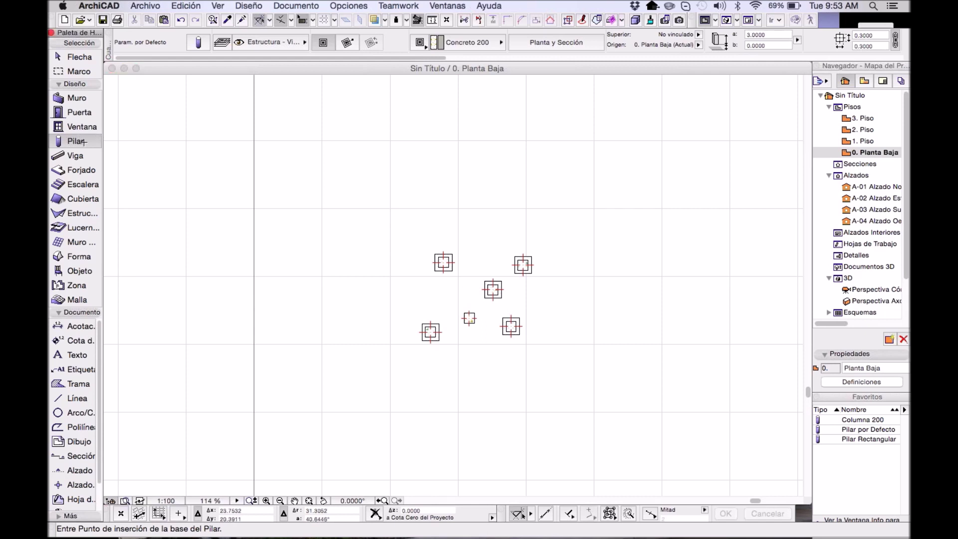
{"action": "left_click", "coordinate": [332, 87]}
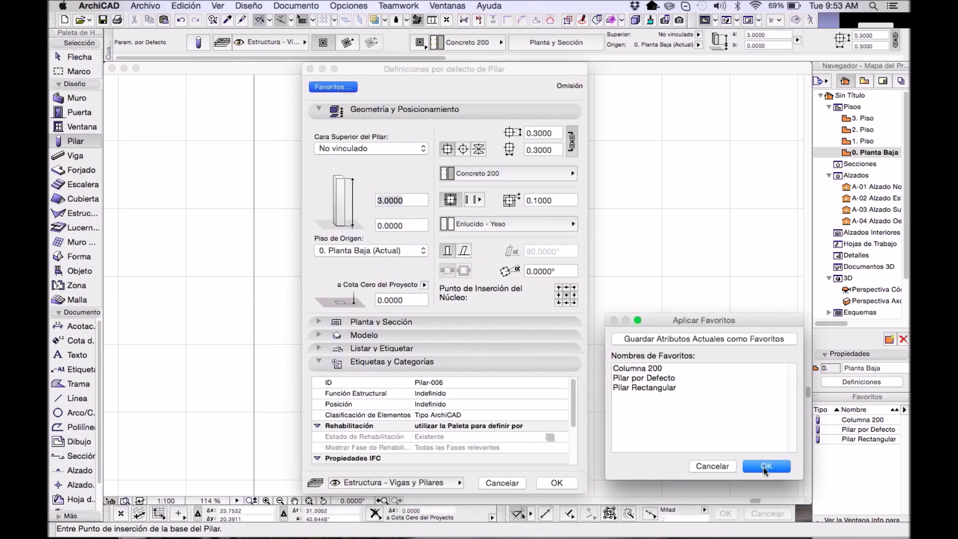
{"action": "left_click", "coordinate": [727, 467]}
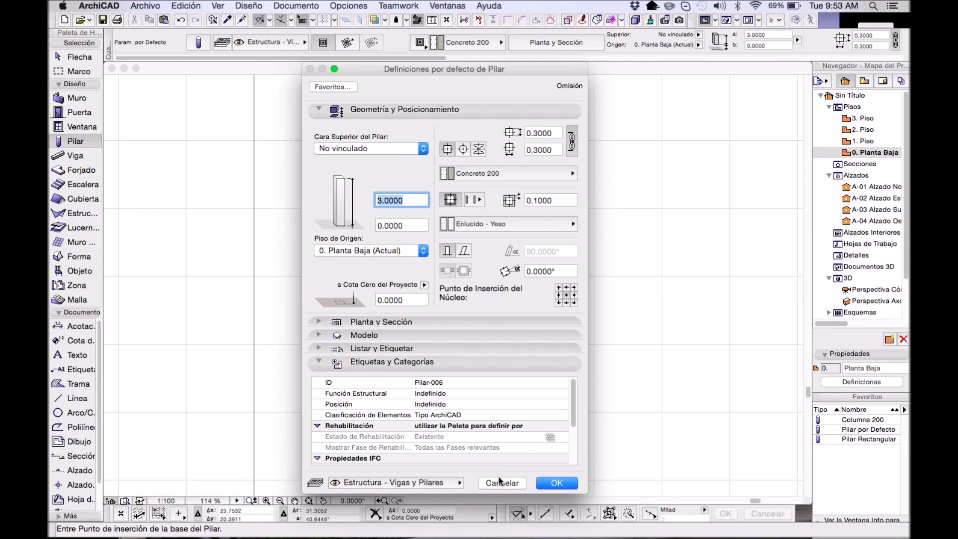
{"action": "left_click", "coordinate": [333, 87]}
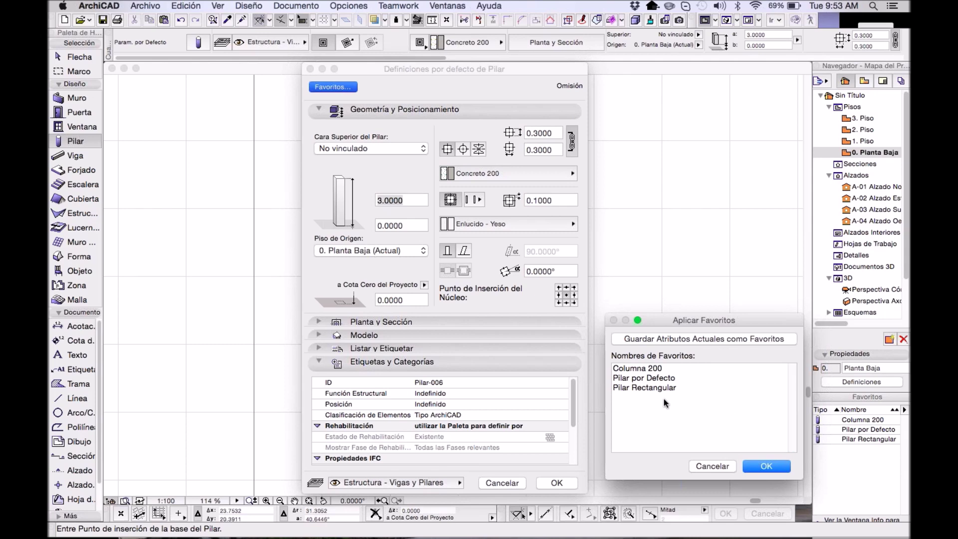
{"action": "left_click", "coordinate": [663, 368]}
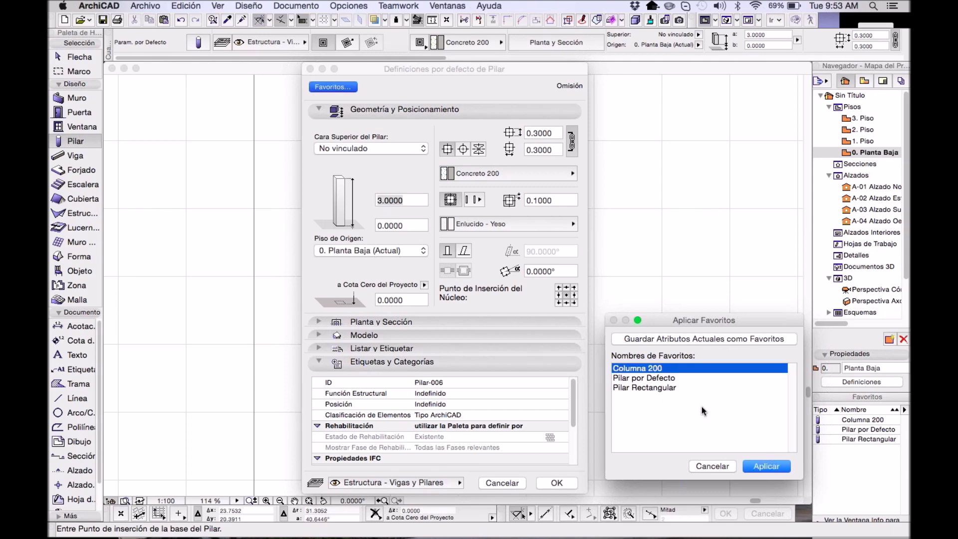
{"action": "left_click", "coordinate": [765, 466]}
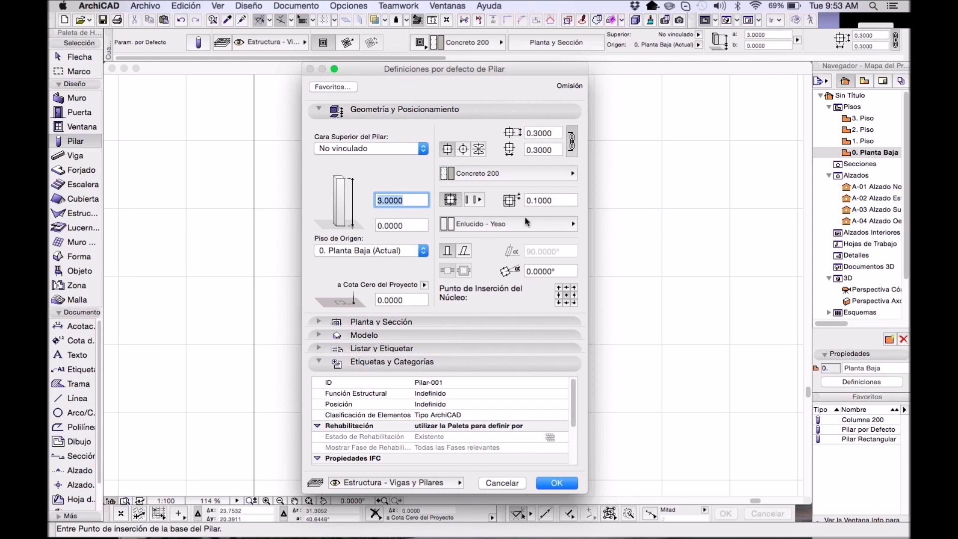
{"action": "left_click", "coordinate": [519, 480]}
- Draw a rectangular slab of Hormigón - Estructural in the empty area above the loose columns on 0. Planta Baja
{"action": "left_click", "coordinate": [80, 169]}
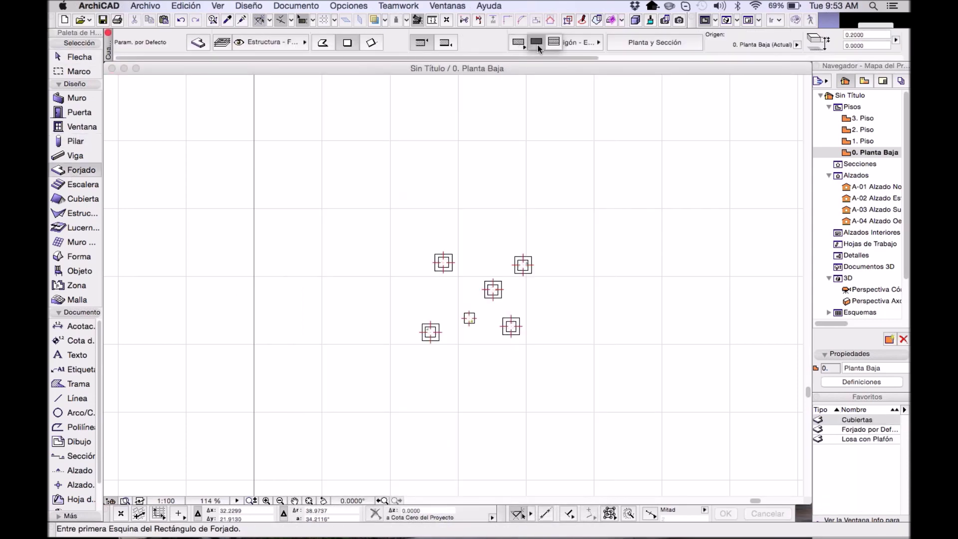
{"action": "left_click", "coordinate": [556, 45]}
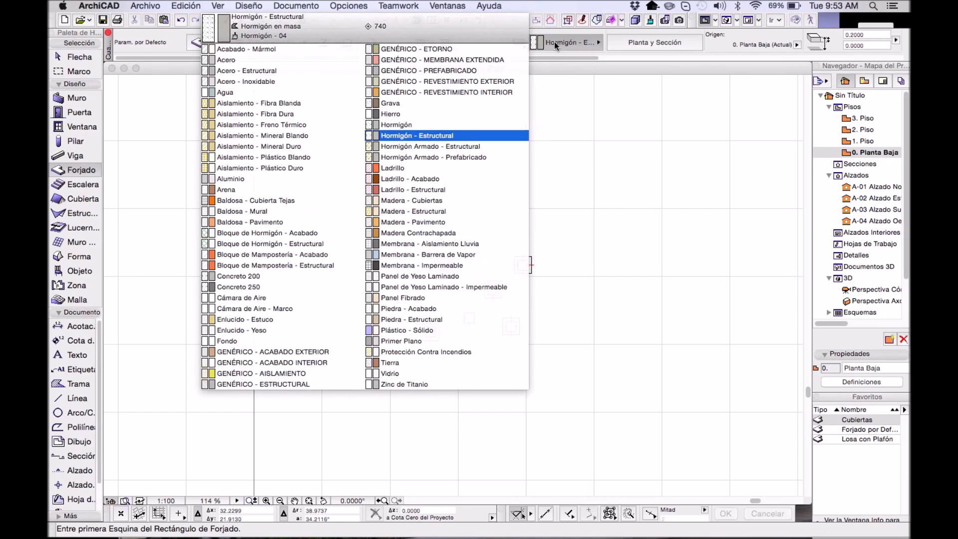
{"action": "left_click", "coordinate": [426, 135]}
{"action": "scroll", "coordinate": [464, 205], "scroll_direction": "up", "scroll_amount": 5}
{"action": "left_click", "coordinate": [434, 162]}
{"action": "middle_click_drag", "start_coordinate": [607, 315], "coordinate": [463, 276]}
{"action": "left_click", "coordinate": [532, 295]}
{"action": "key", "text": "Escape"}
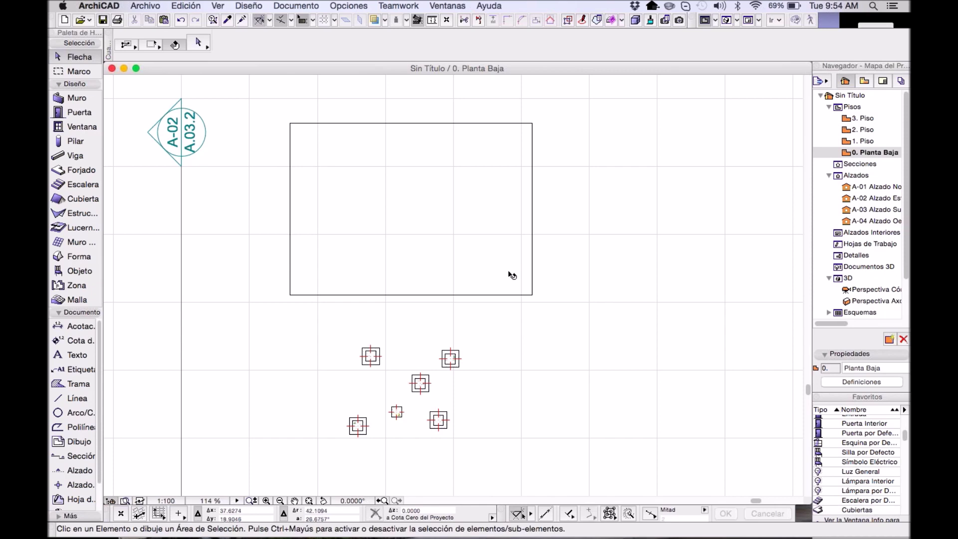
- Show only the new rectangular slab in 3D and frame it from a corner above
{"action": "left_click", "coordinate": [509, 273]}
{"action": "key", "text": "F5"}
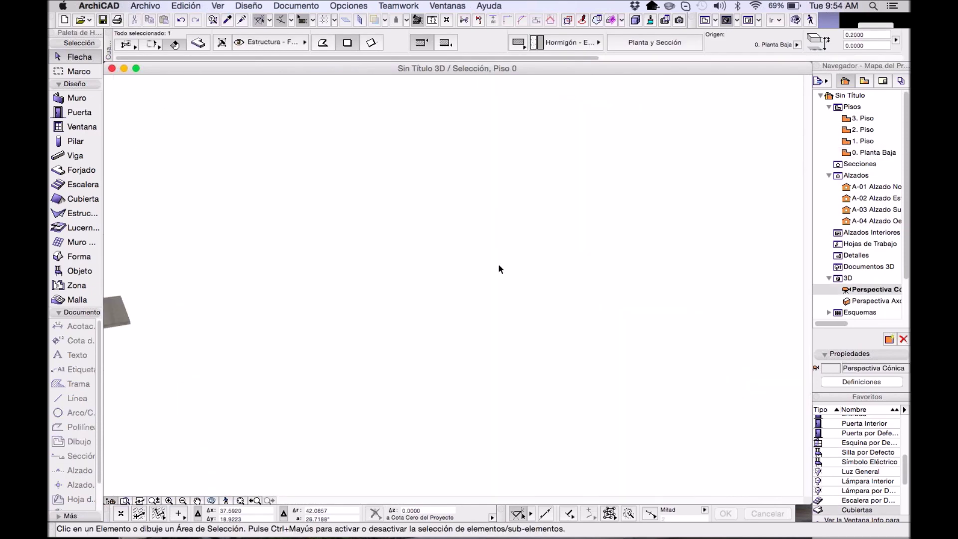
{"action": "middle_click_drag", "start_coordinate": [498, 269], "coordinate": [582, 357]}
{"action": "scroll", "coordinate": [370, 360], "scroll_direction": "up", "scroll_amount": 6}
{"action": "middle_click_drag", "start_coordinate": [369, 362], "coordinate": [403, 286]}
{"action": "scroll", "coordinate": [401, 287], "scroll_direction": "up", "scroll_amount": 4}
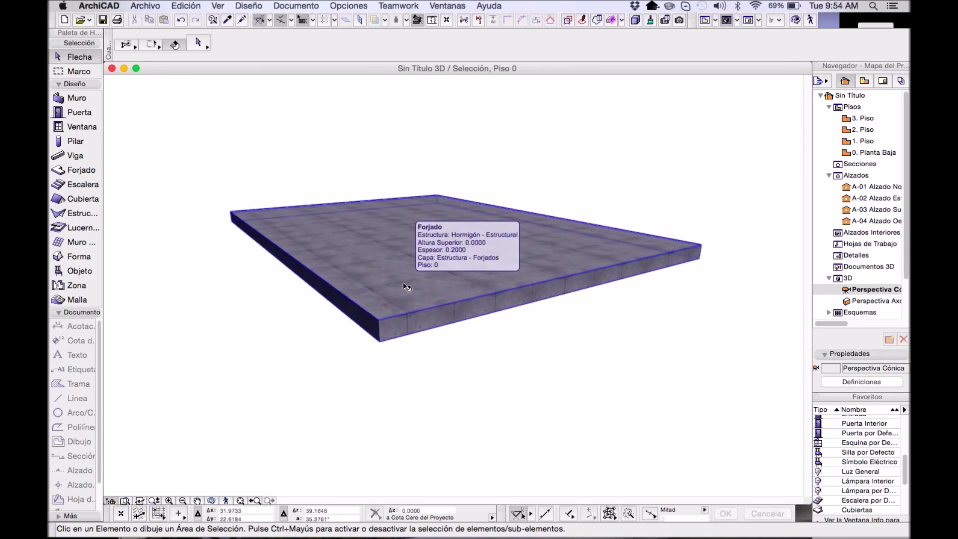
- Apply the Losa con Plafón favorite to the selected slab and accept its settings
{"action": "left_click", "coordinate": [407, 287]}
{"action": "left_click", "coordinate": [198, 44]}
{"action": "left_click", "coordinate": [338, 67]}
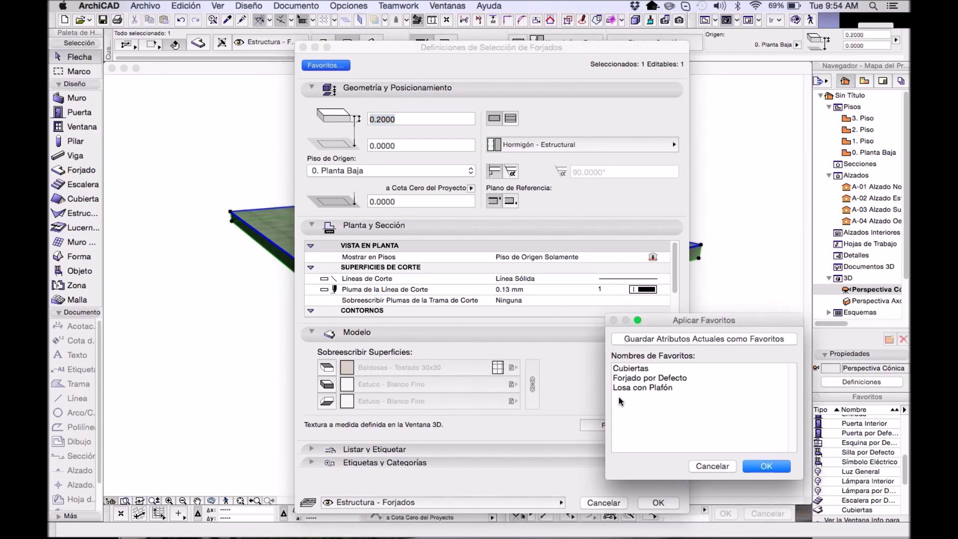
{"action": "left_click", "coordinate": [637, 389]}
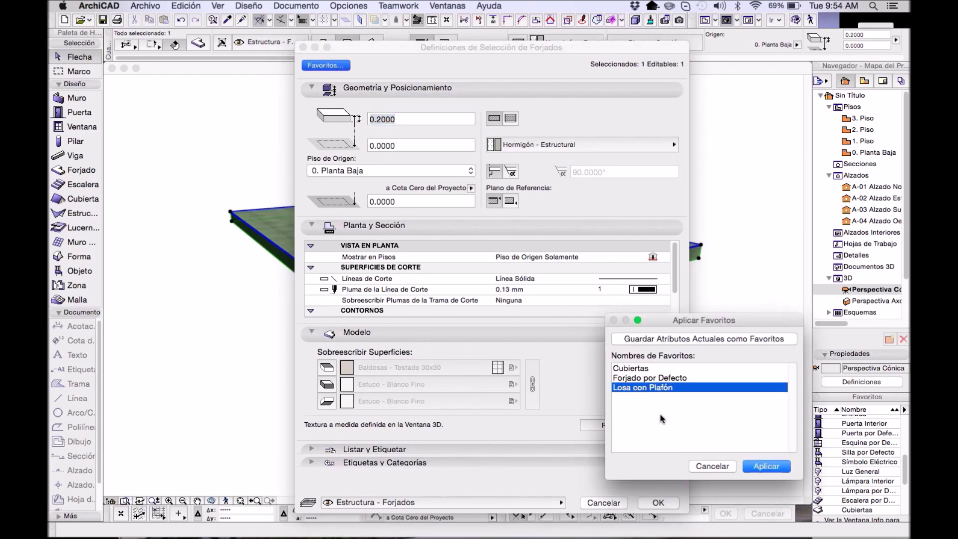
{"action": "left_click", "coordinate": [778, 469]}
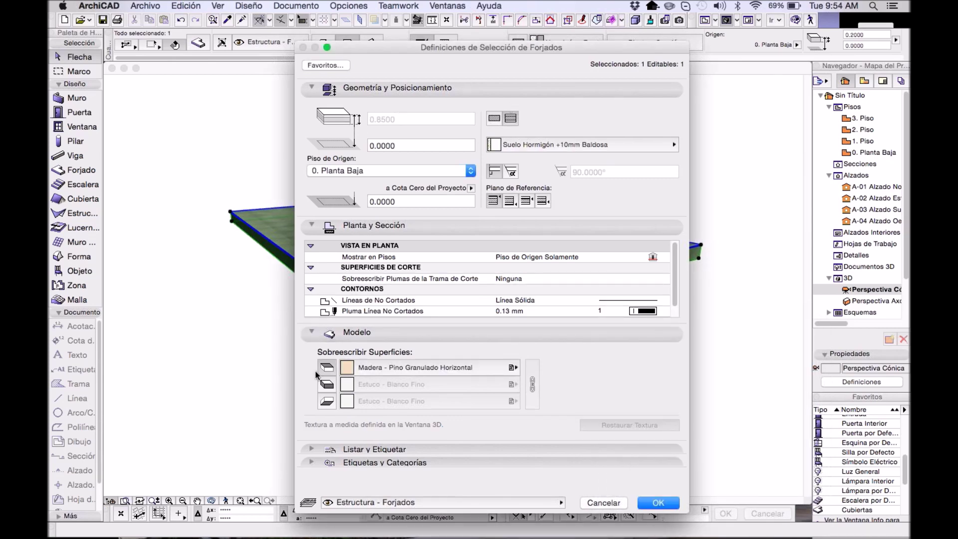
{"action": "left_click", "coordinate": [648, 503]}
{"action": "key", "text": "Escape"}
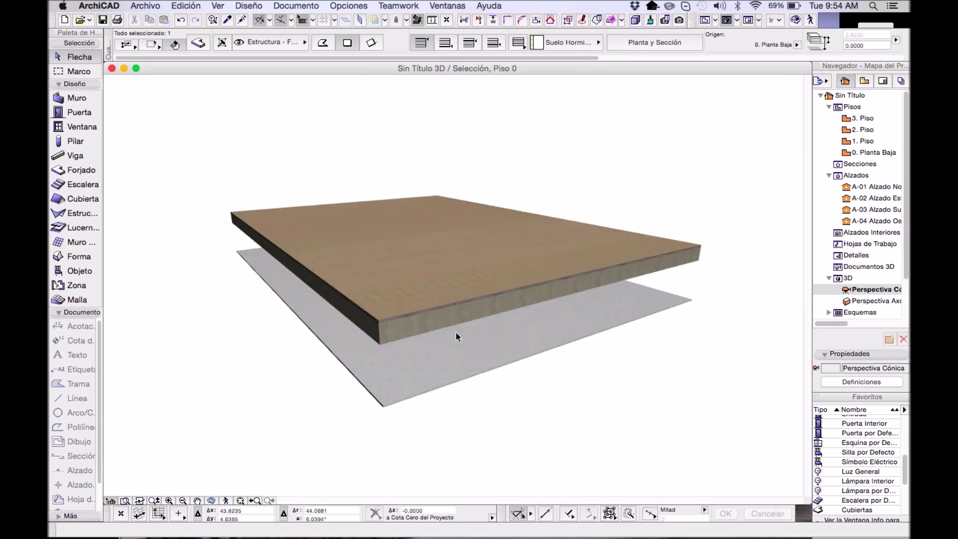
- Inspect the composite slab in 3D from above and below, and delete it
{"action": "scroll", "coordinate": [350, 355], "scroll_direction": "up", "scroll_amount": 5}
{"action": "middle_click_drag", "start_coordinate": [365, 319], "coordinate": [351, 257], "text": "shift"}
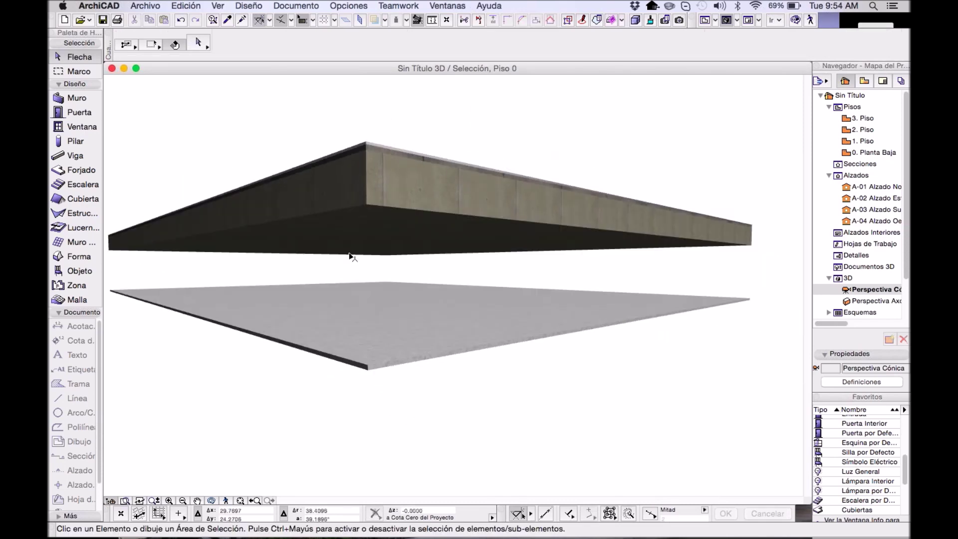
{"action": "middle_click_drag", "start_coordinate": [413, 261], "coordinate": [381, 306], "text": "shift"}
{"action": "middle_click_drag", "start_coordinate": [401, 215], "coordinate": [391, 178], "text": "shift"}
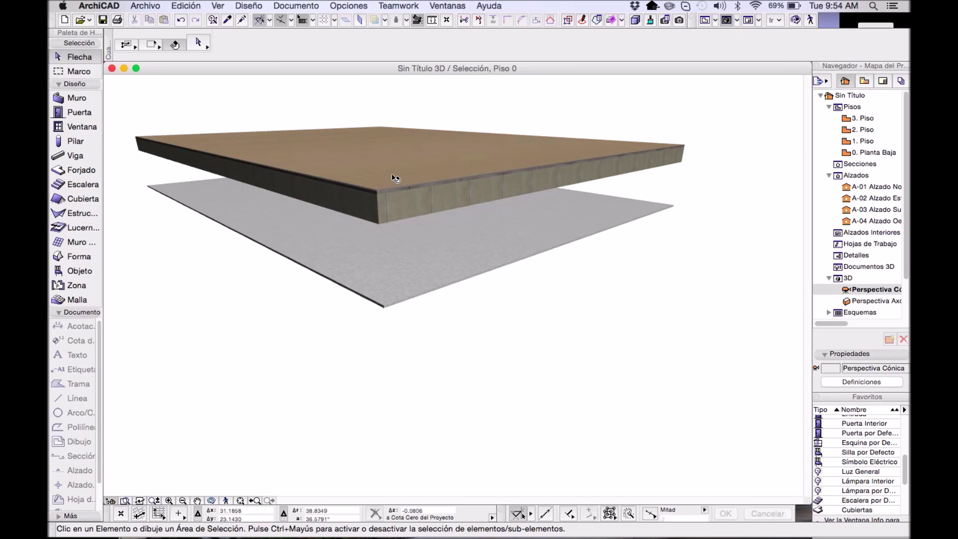
{"action": "scroll", "coordinate": [448, 229], "scroll_direction": "down", "scroll_amount": 5}
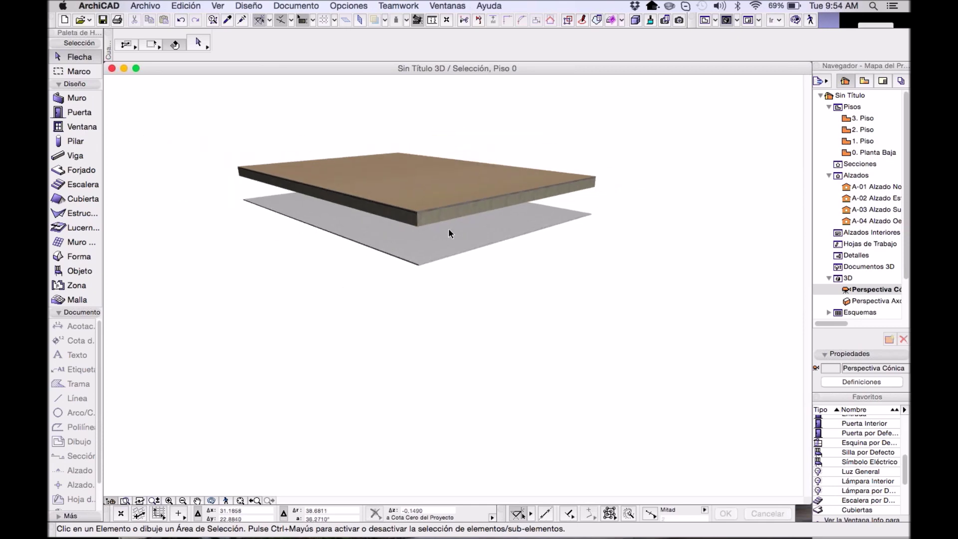
{"action": "left_click_drag", "start_coordinate": [577, 125], "coordinate": [209, 277]}
- Delete the loose columns on 0. Planta Baja and fit the remaining structural grid in the plan view
{"action": "key", "text": "F2"}
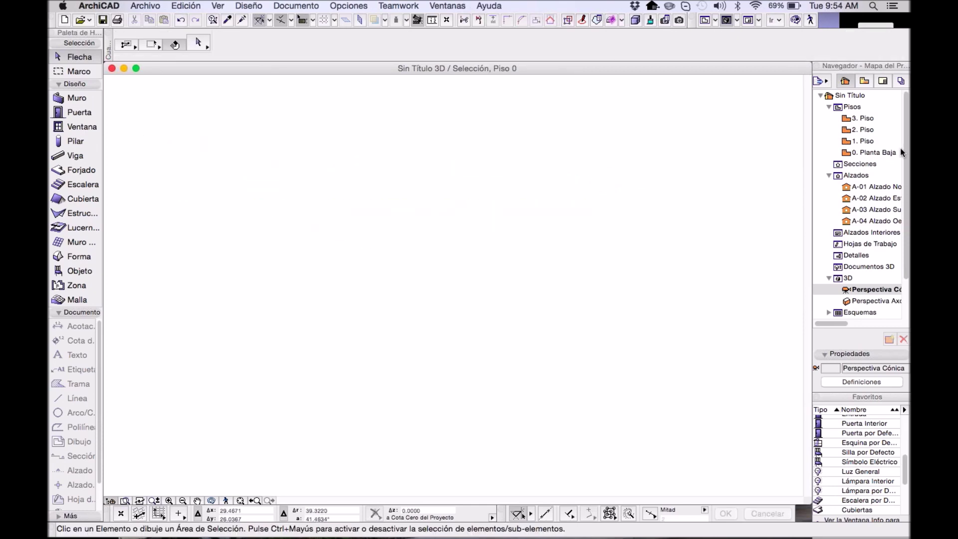
{"action": "left_click_drag", "start_coordinate": [512, 450], "coordinate": [352, 335]}
{"action": "key", "text": "Delete"}
{"action": "left_click", "coordinate": [309, 501]}
{"action": "scroll", "coordinate": [491, 237], "scroll_direction": "up", "scroll_amount": 2}
{"action": "middle_click_drag", "start_coordinate": [491, 237], "coordinate": [475, 224]}
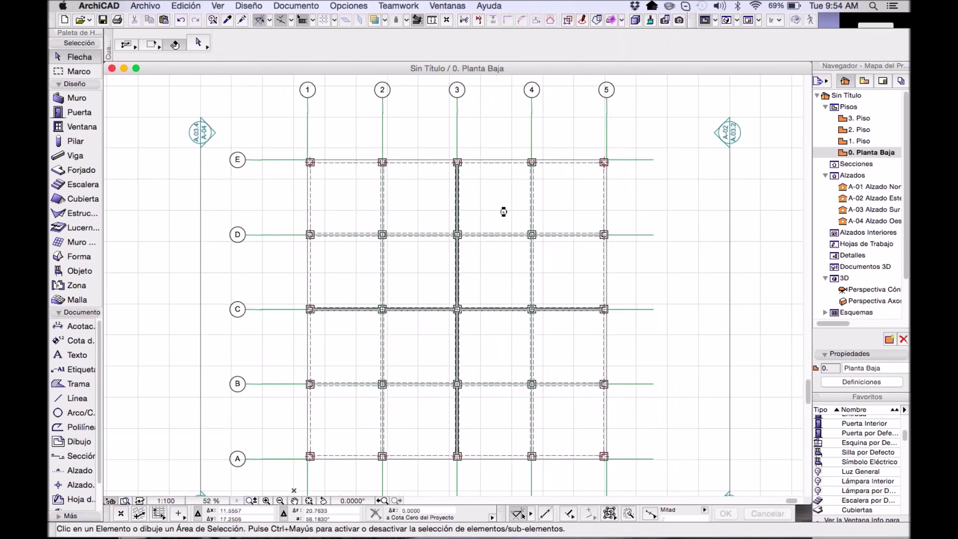
- Show all elements of the building in 3D and frame the structure from one of its corners
{"action": "left_click", "coordinate": [726, 20]}
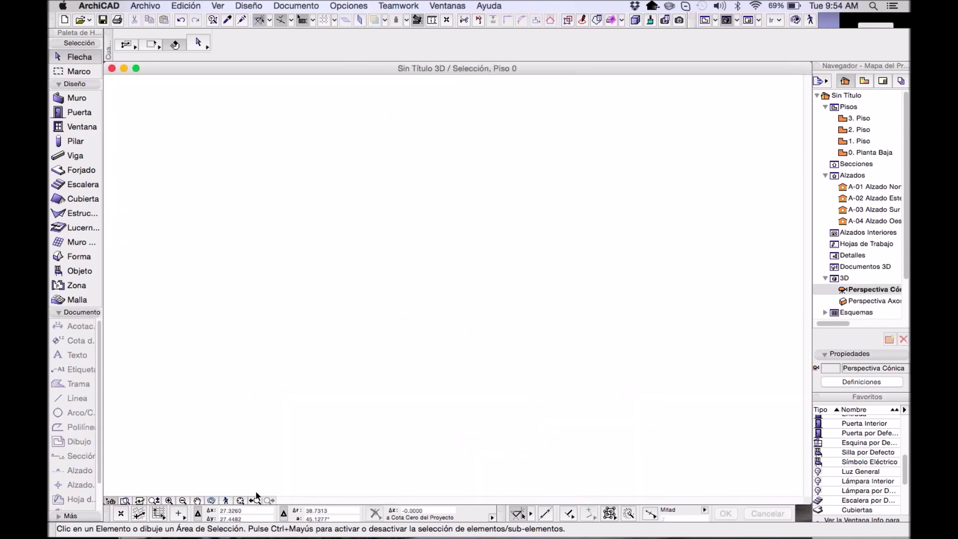
{"action": "key", "text": "super+F5"}
{"action": "left_click", "coordinate": [241, 501]}
{"action": "middle_click_drag", "start_coordinate": [465, 322], "coordinate": [414, 268], "text": "shift"}
{"action": "scroll", "coordinate": [414, 268], "scroll_direction": "up", "scroll_amount": 6}
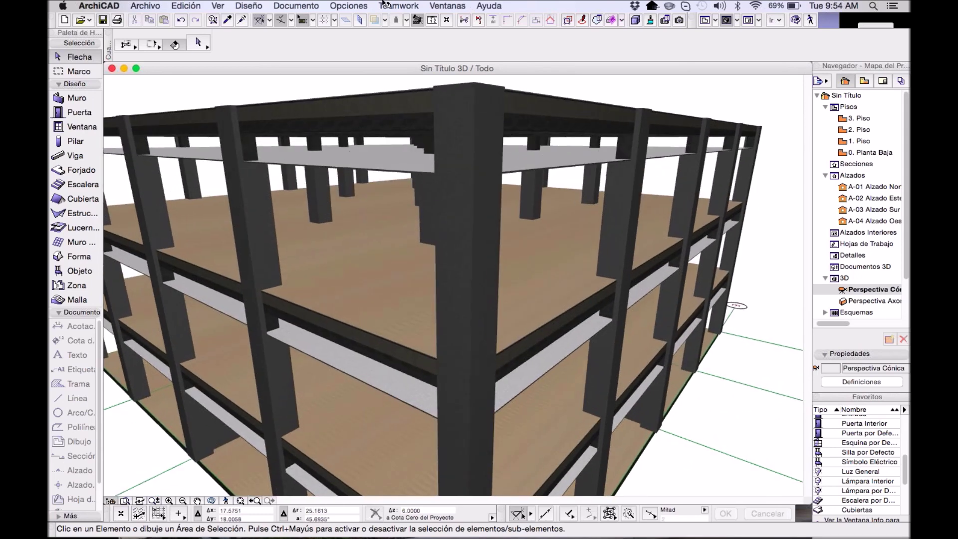
- Review the physical properties of the Cámara de Aire building material, browse the categories in its materials catalogue, and cancel both dialogs
{"action": "left_click", "coordinate": [349, 6]}
{"action": "mouse_move", "coordinate": [372, 23]}
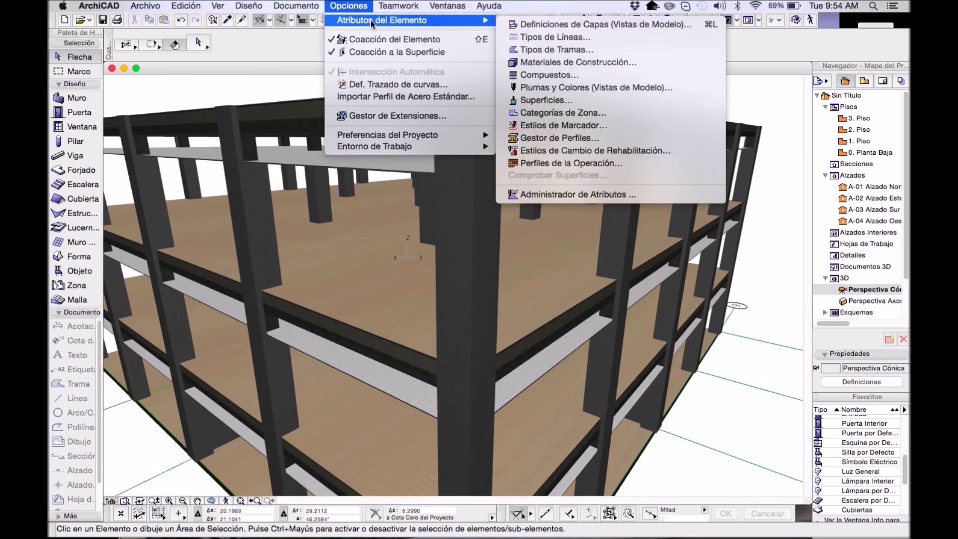
{"action": "left_click", "coordinate": [558, 63]}
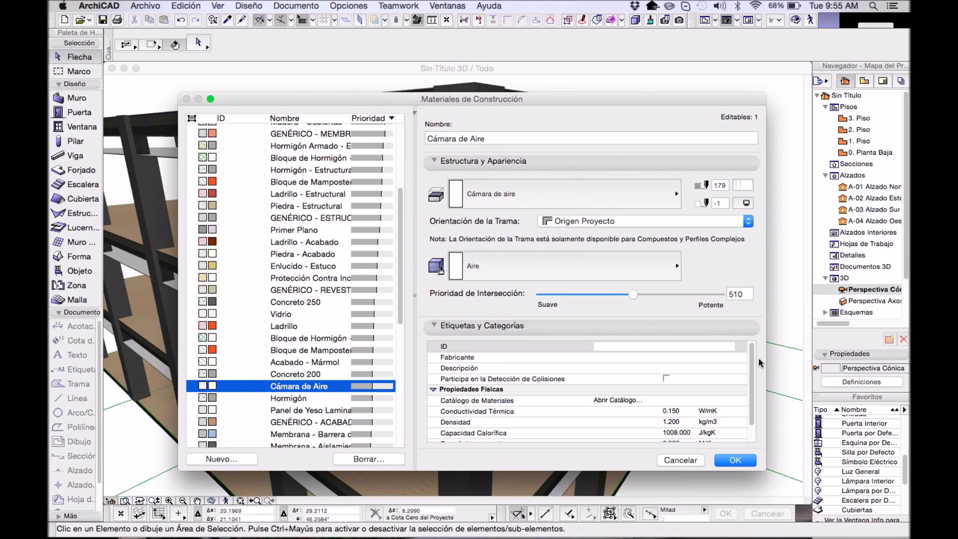
{"action": "left_click_drag", "start_coordinate": [753, 387], "coordinate": [752, 406]}
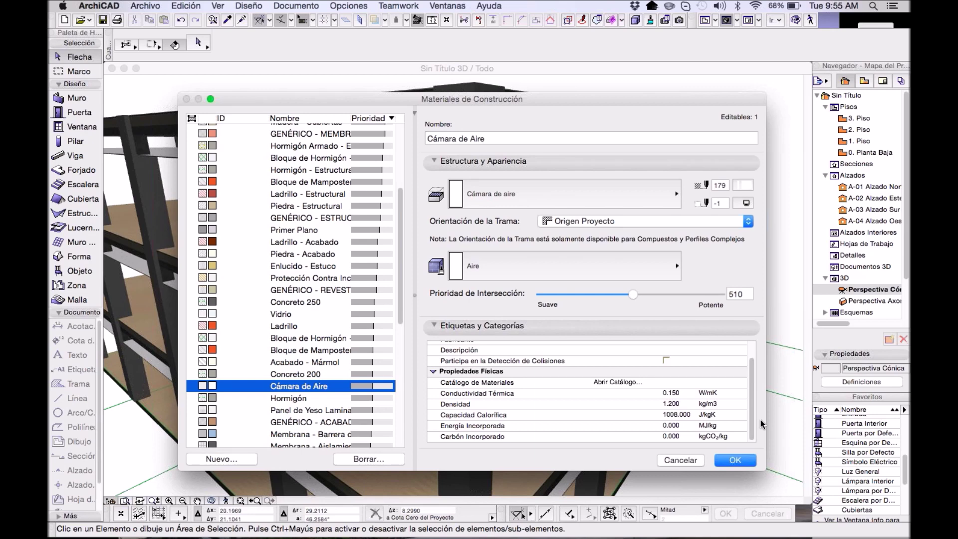
{"action": "left_click", "coordinate": [624, 382]}
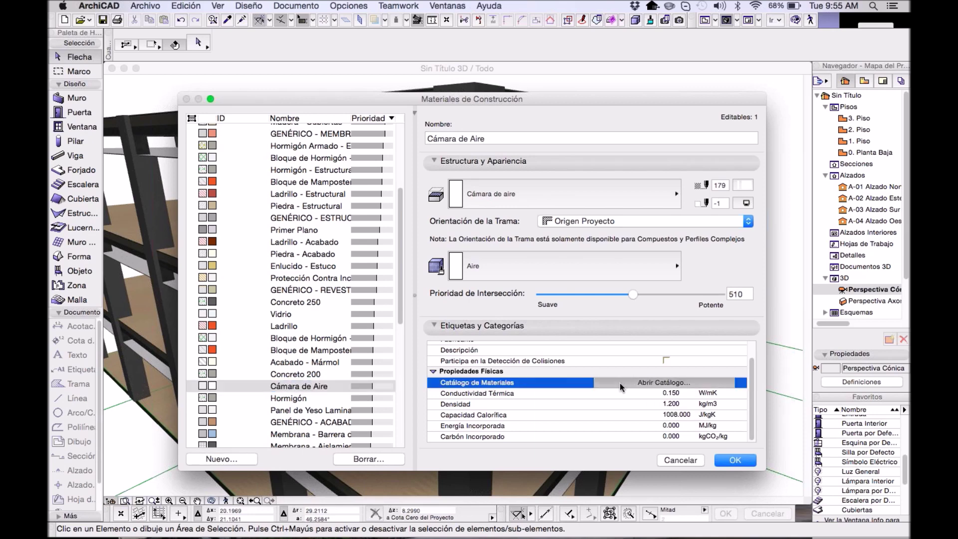
{"action": "left_click", "coordinate": [620, 382]}
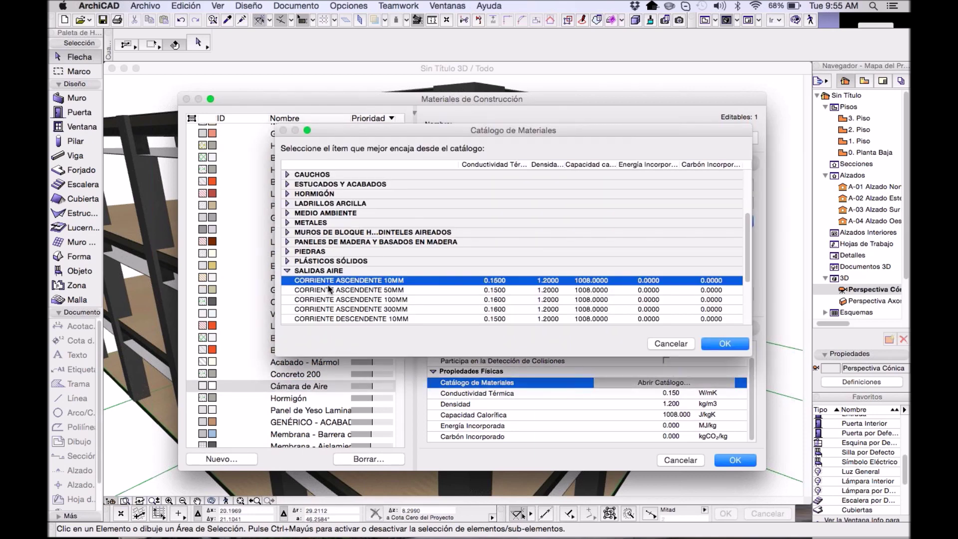
{"action": "scroll", "coordinate": [328, 286], "scroll_direction": "down", "scroll_amount": 5}
{"action": "scroll", "coordinate": [372, 268], "scroll_direction": "down", "scroll_amount": 3}
{"action": "scroll", "coordinate": [395, 273], "scroll_direction": "up", "scroll_amount": 15}
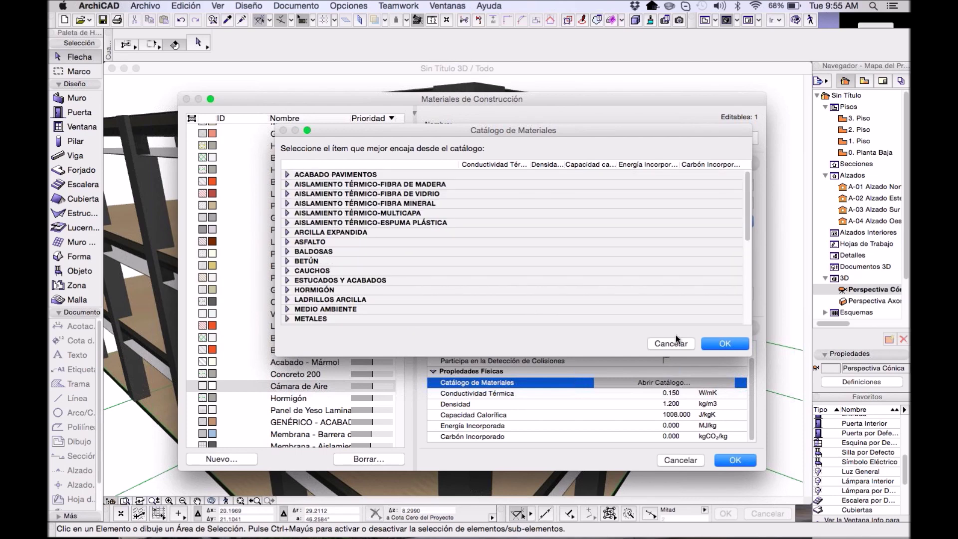
{"action": "left_click", "coordinate": [674, 343]}
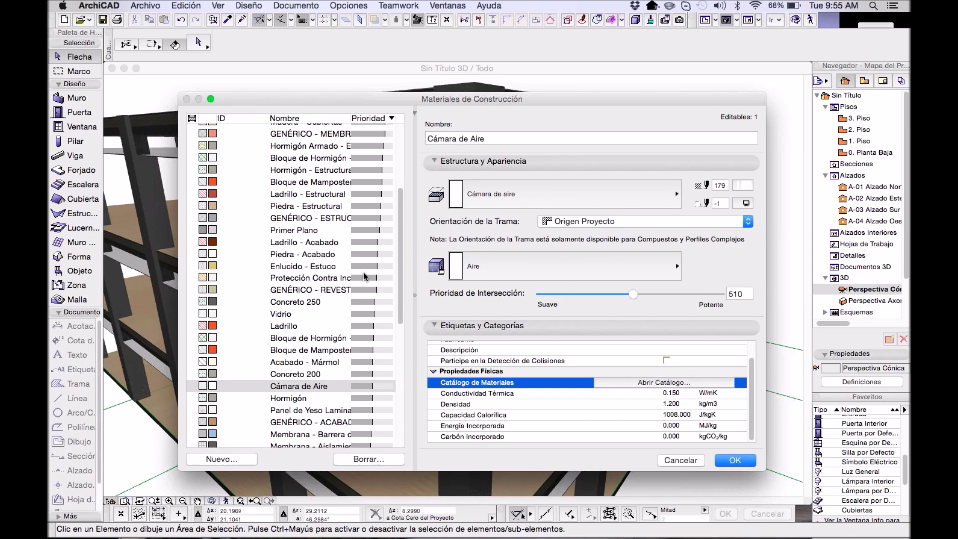
{"action": "left_click", "coordinate": [681, 460]}
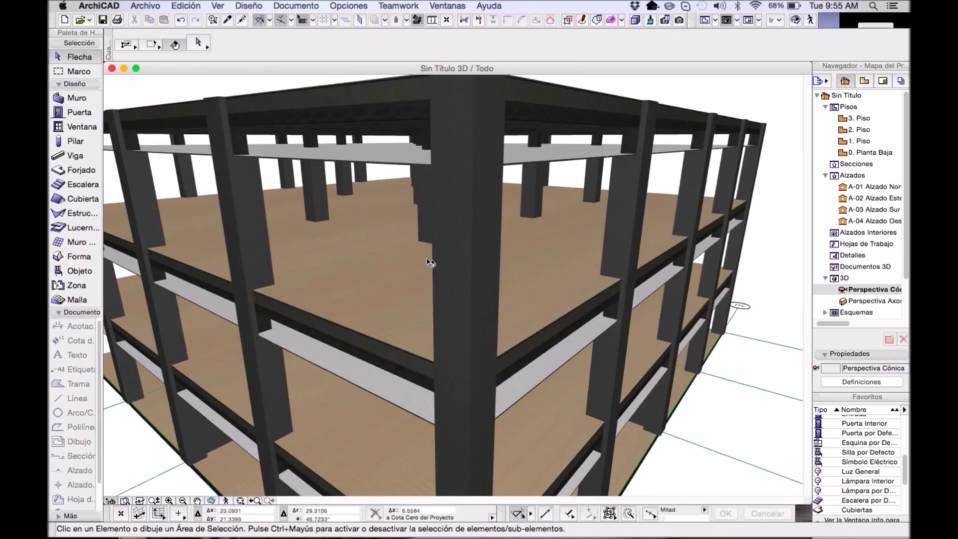
- Examine the column, beam and slab intersections of the building in 3D, up close and from beneath the slab
{"action": "scroll", "coordinate": [284, 294], "scroll_direction": "up", "scroll_amount": 5}
{"action": "scroll", "coordinate": [285, 294], "scroll_direction": "down", "scroll_amount": 3}
{"action": "middle_click_drag", "start_coordinate": [284, 295], "coordinate": [381, 297], "text": "shift"}
{"action": "scroll", "coordinate": [372, 199], "scroll_direction": "up", "scroll_amount": 5}
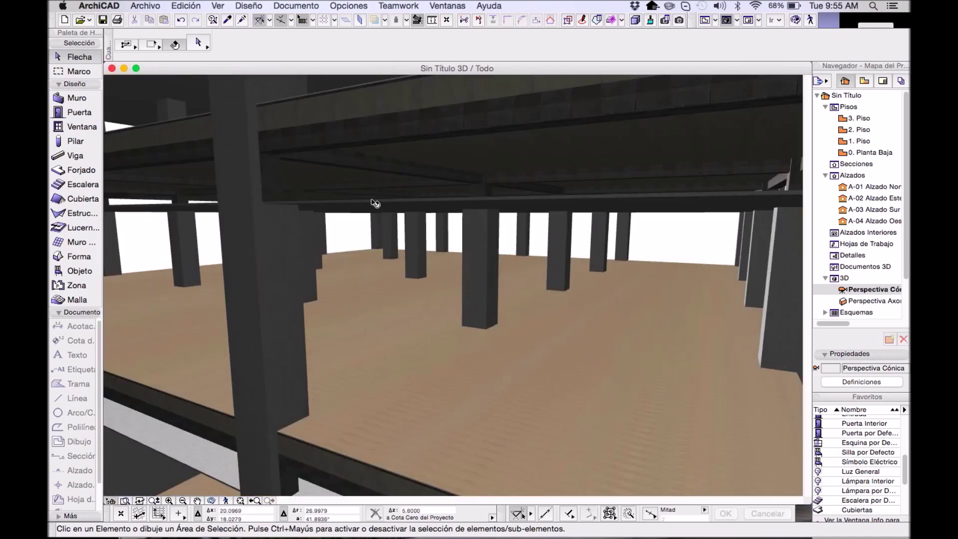
{"action": "scroll", "coordinate": [371, 200], "scroll_direction": "down", "scroll_amount": 5}
{"action": "middle_click_drag", "start_coordinate": [400, 229], "coordinate": [424, 279], "text": "shift"}
{"action": "scroll", "coordinate": [413, 244], "scroll_direction": "down", "scroll_amount": 1}
{"action": "scroll", "coordinate": [416, 247], "scroll_direction": "down", "scroll_amount": 3}
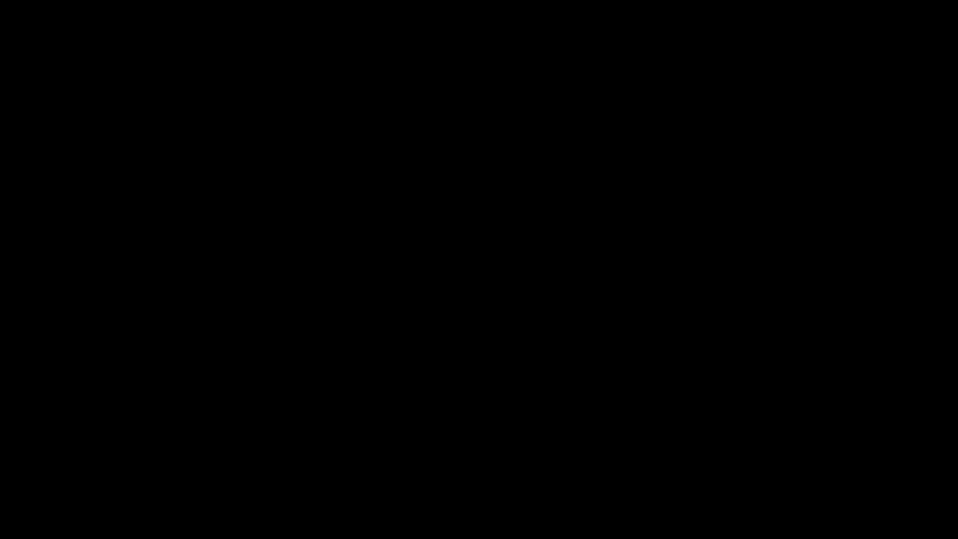